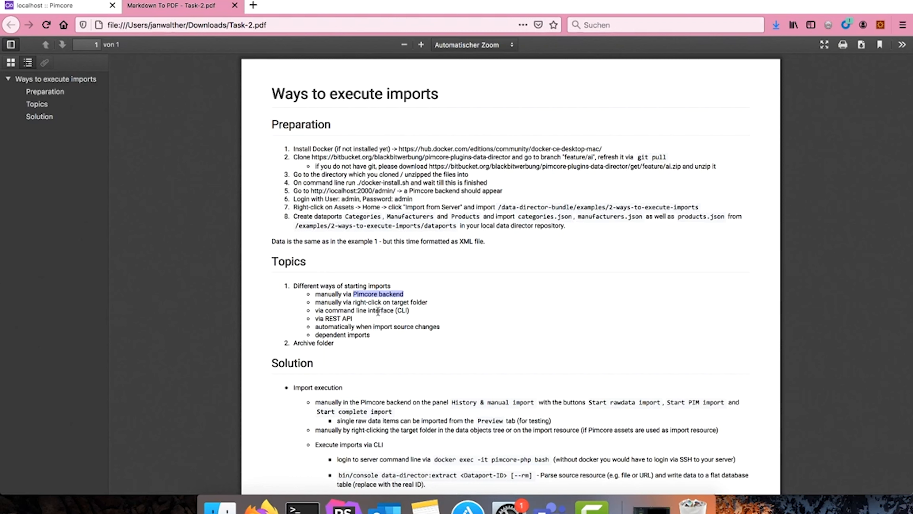
- Review the different ways of starting imports listed under Topics in Task-2.pdf, from the REST API to the Pimcore backend
{"action": "left_click_drag", "start_coordinate": [325, 317], "coordinate": [354, 319]}
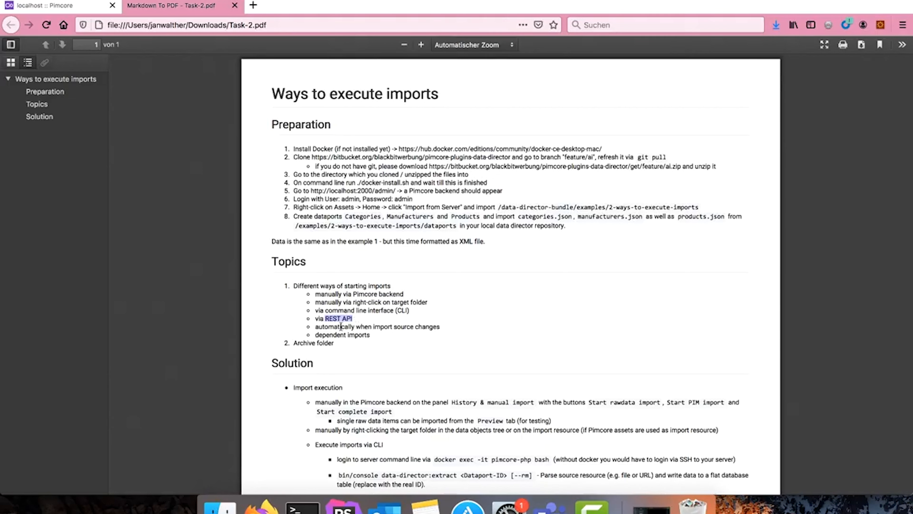
{"action": "left_click_drag", "start_coordinate": [341, 327], "coordinate": [433, 324]}
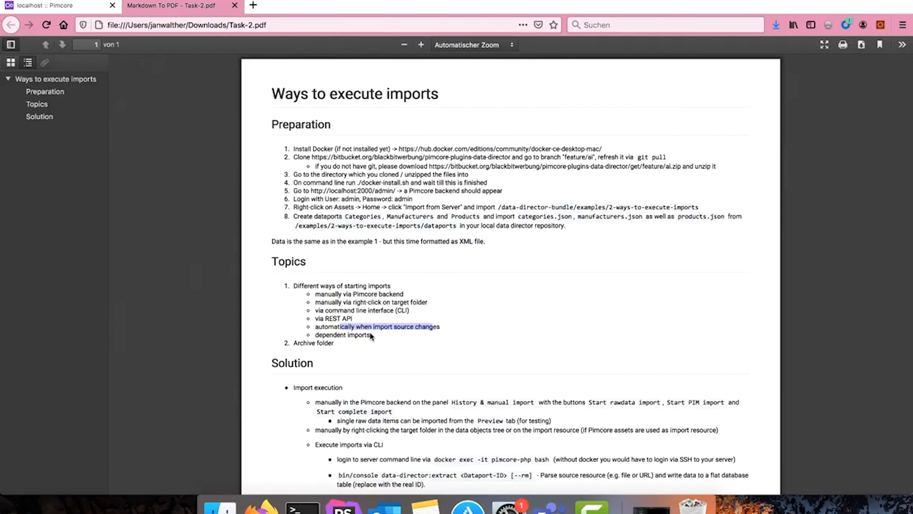
{"action": "left_click_drag", "start_coordinate": [326, 335], "coordinate": [369, 336]}
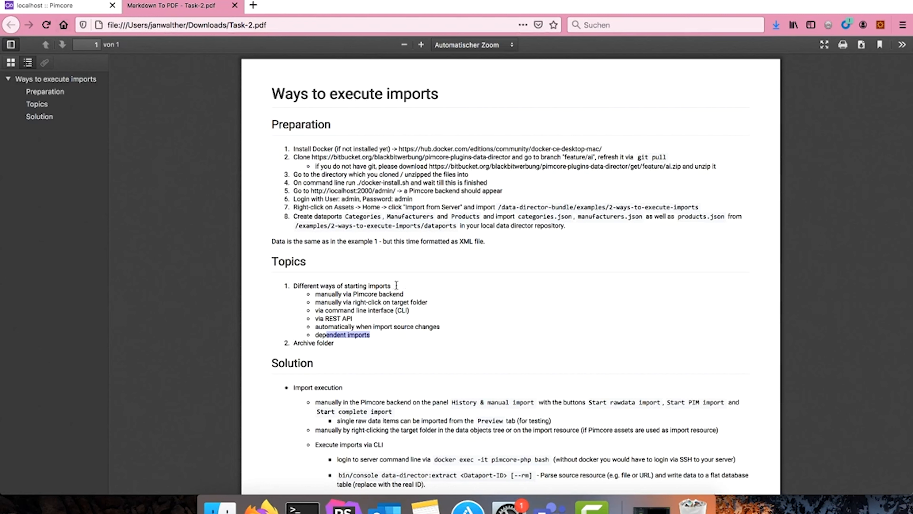
{"action": "left_click_drag", "start_coordinate": [353, 294], "coordinate": [404, 296]}
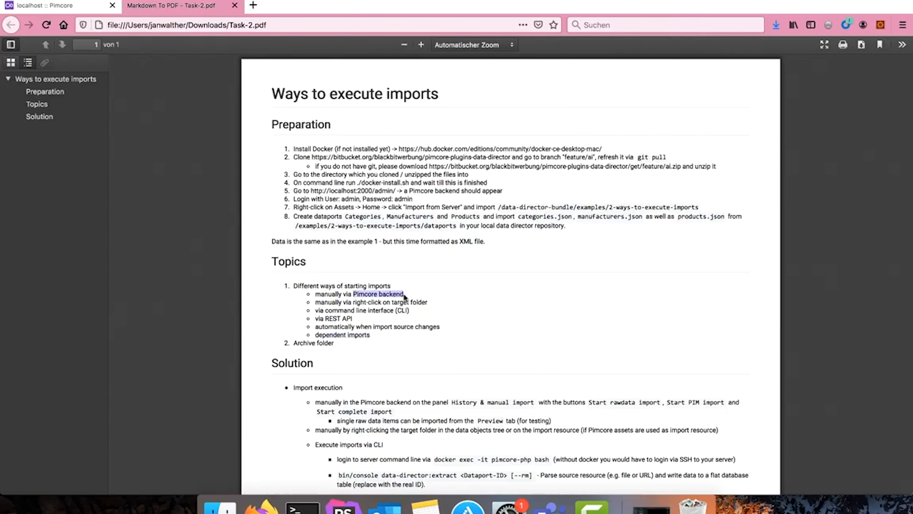
- Switch to Pimcore and examine the articleNumber, Name, Manufacturer and Main_Category fields of the first product in products1.xml
{"action": "left_click", "coordinate": [61, 5]}
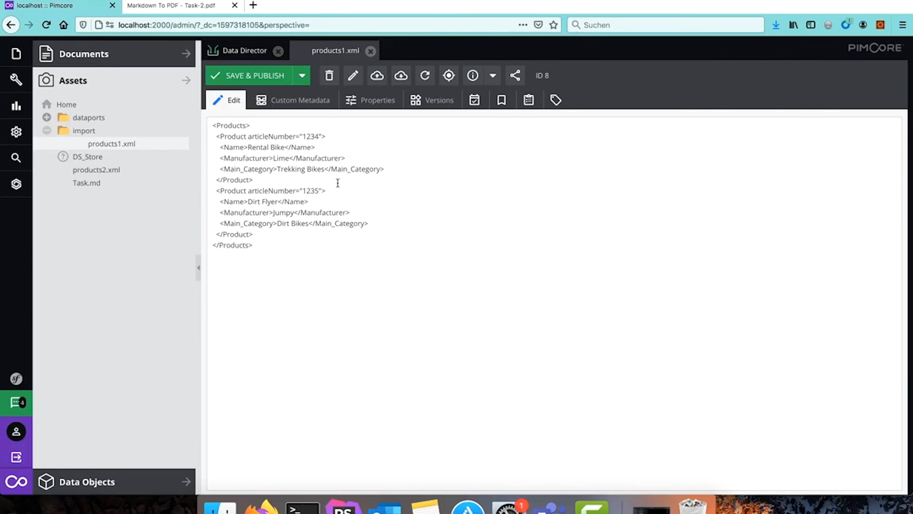
{"action": "left_click", "coordinate": [236, 51]}
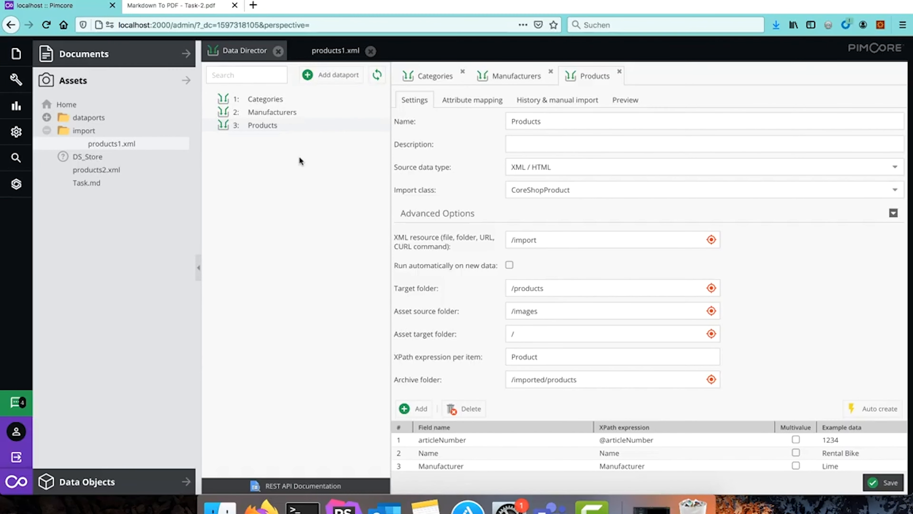
{"action": "left_click", "coordinate": [120, 146]}
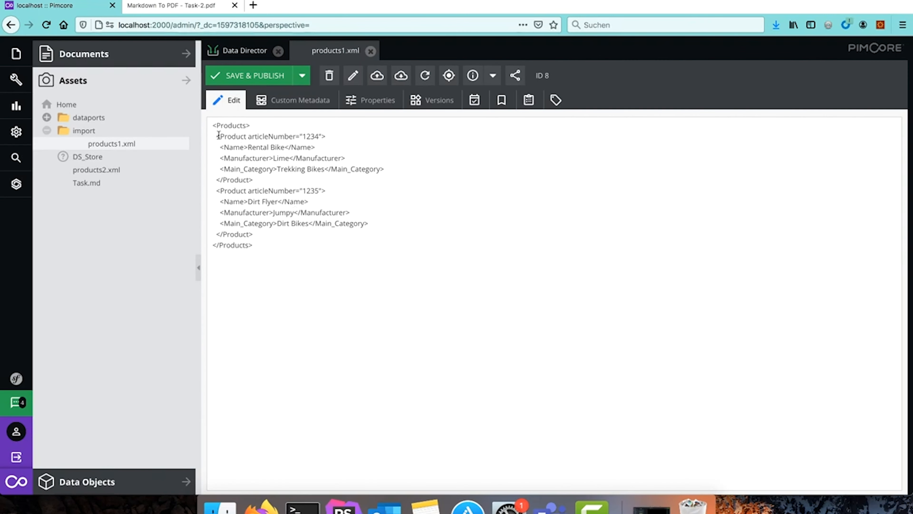
{"action": "double_click", "coordinate": [259, 136]}
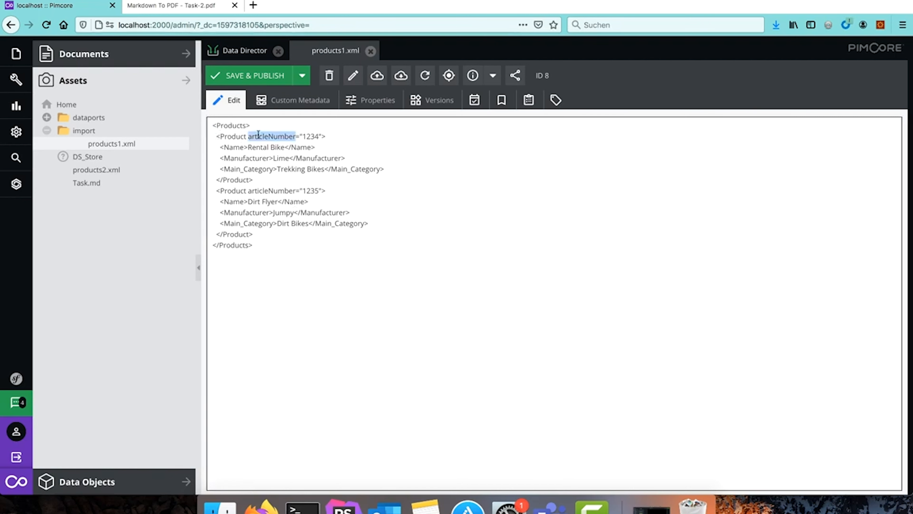
{"action": "double_click", "coordinate": [235, 147]}
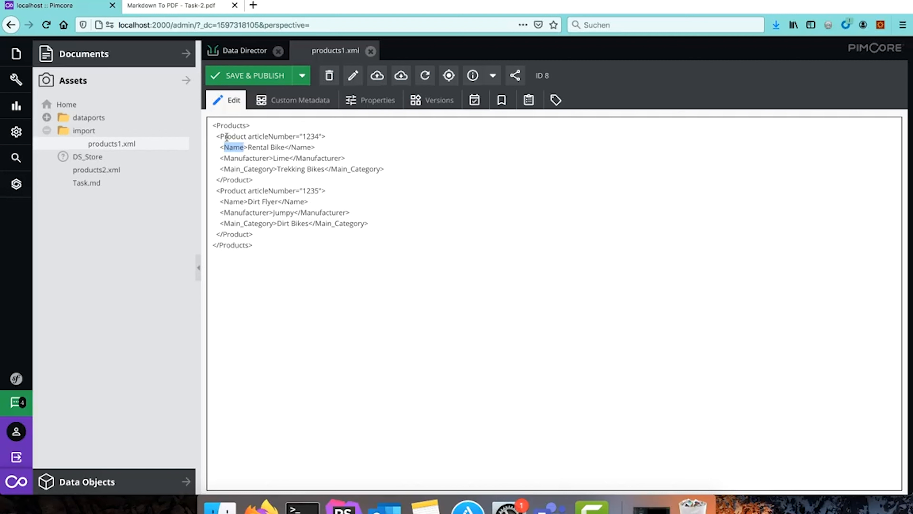
{"action": "double_click", "coordinate": [309, 136]}
{"action": "double_click", "coordinate": [234, 148]}
{"action": "left_click_drag", "start_coordinate": [224, 159], "coordinate": [369, 158]}
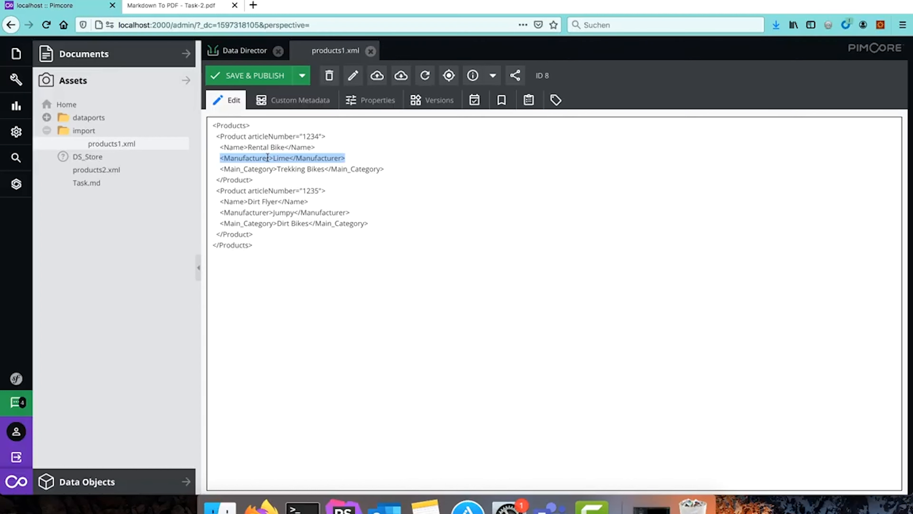
{"action": "double_click", "coordinate": [248, 170]}
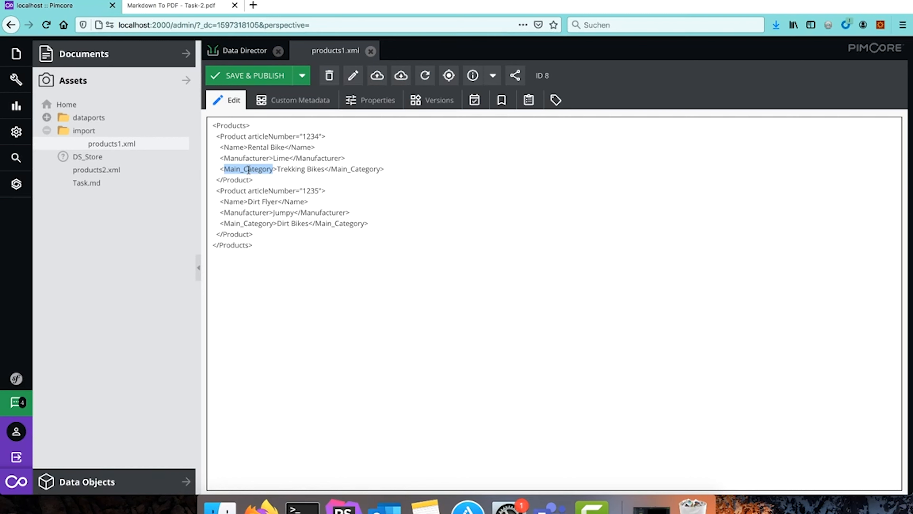
- Review the settings of the Categories and Manufacturers dataports in Data Director
{"action": "left_click", "coordinate": [246, 53]}
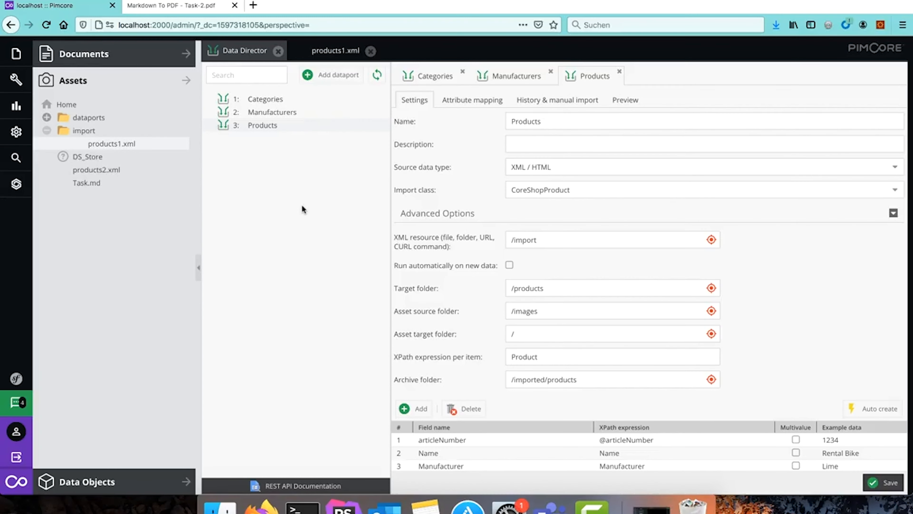
{"action": "left_click", "coordinate": [277, 101]}
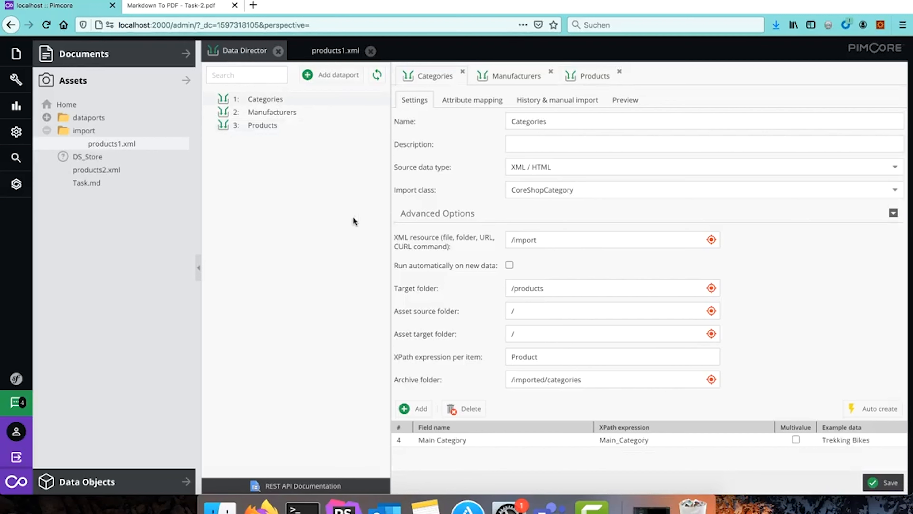
{"action": "left_click", "coordinate": [292, 112]}
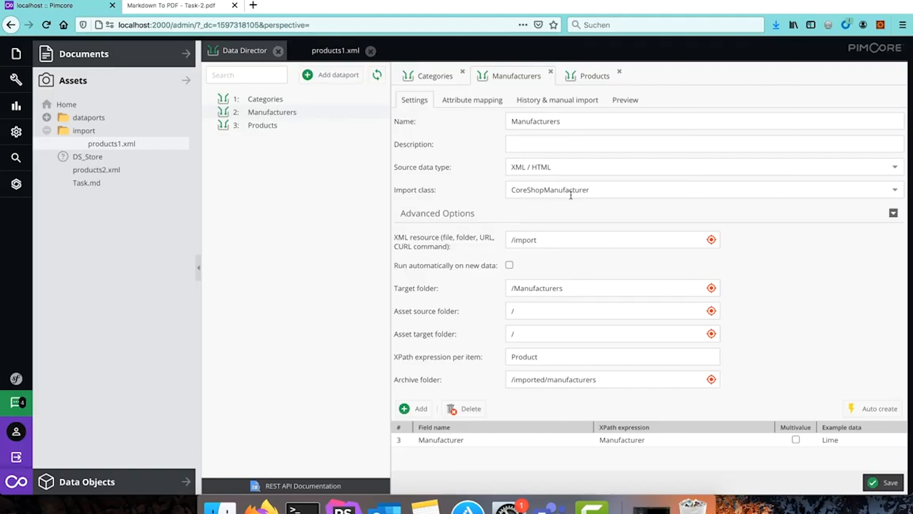
{"action": "scroll", "coordinate": [516, 197], "scroll_direction": "down", "scroll_amount": 1}
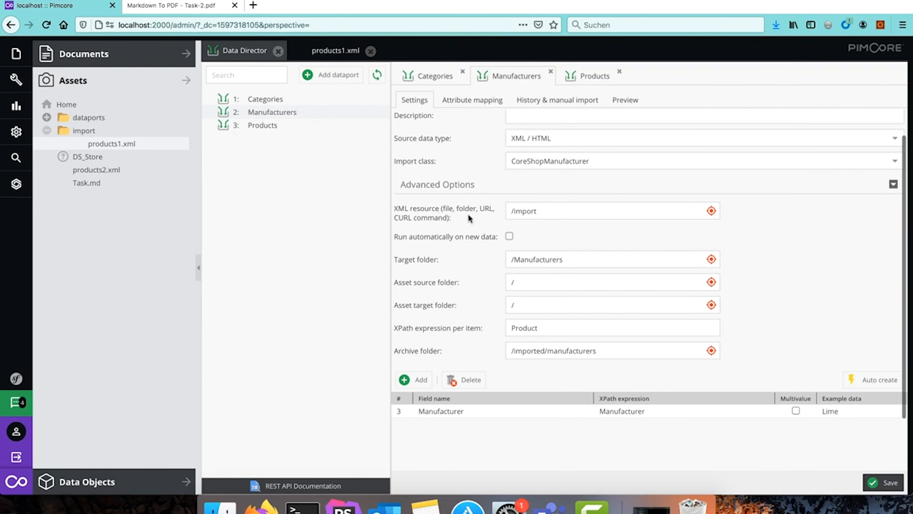
- Check the Manufacturers dataport's XML resource against the import asset folder, and show the Data Objects tree for its target folder
{"action": "left_click_drag", "start_coordinate": [543, 212], "coordinate": [508, 211]}
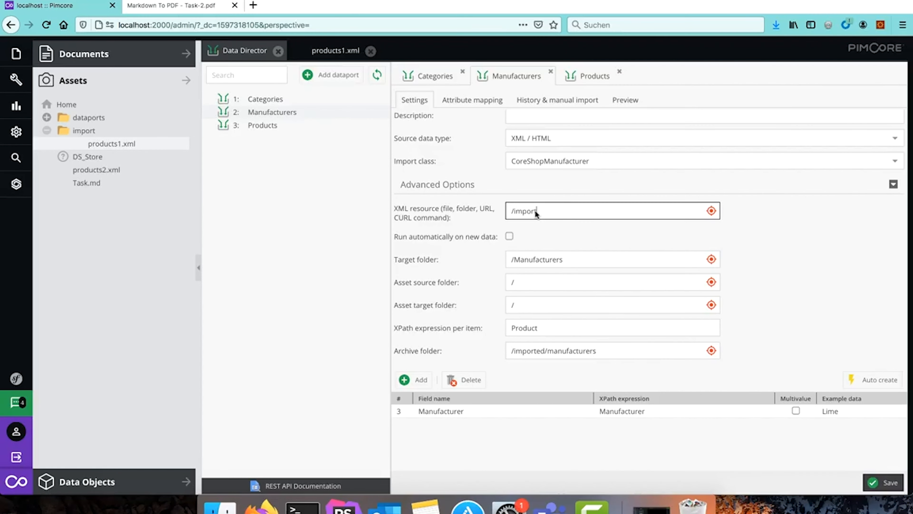
{"action": "left_click", "coordinate": [442, 208]}
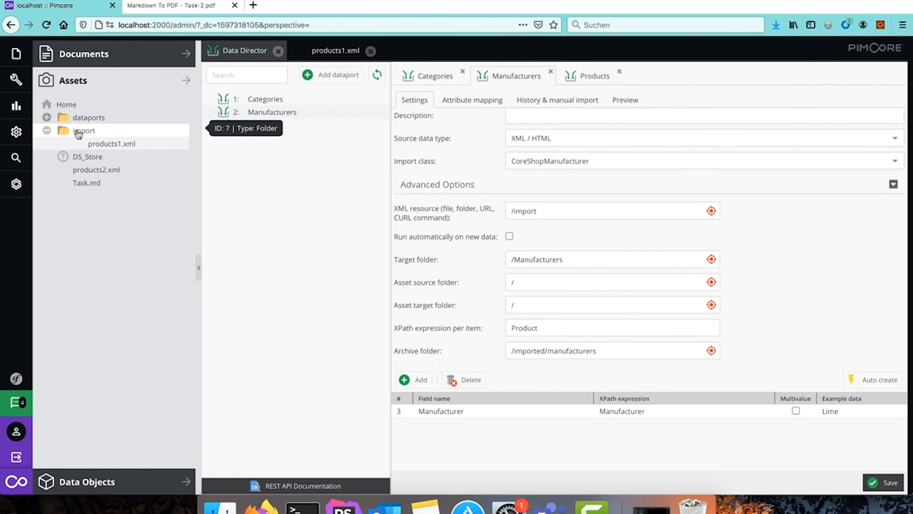
{"action": "left_click", "coordinate": [95, 132]}
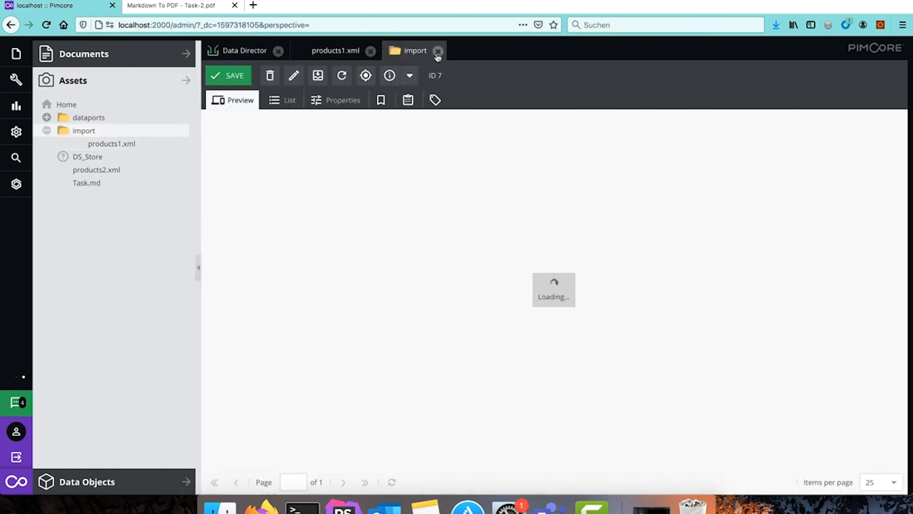
{"action": "left_click", "coordinate": [436, 51]}
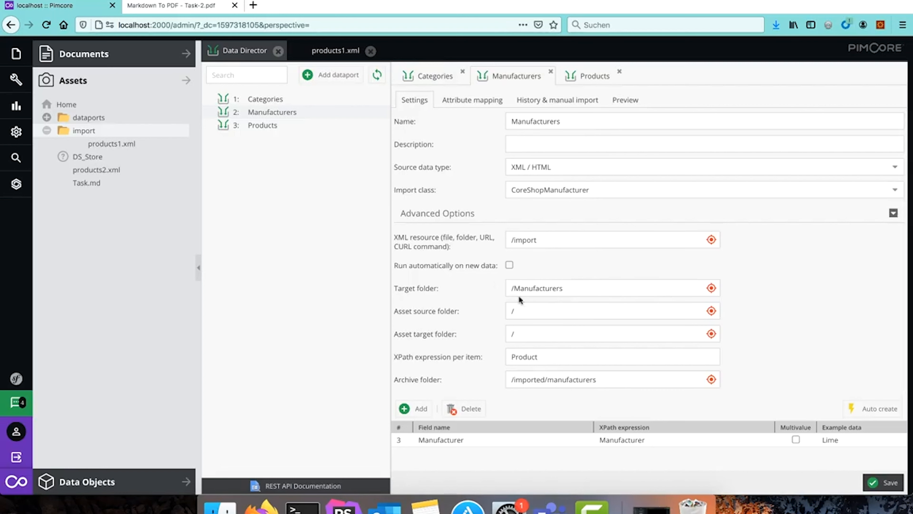
{"action": "left_click", "coordinate": [111, 487]}
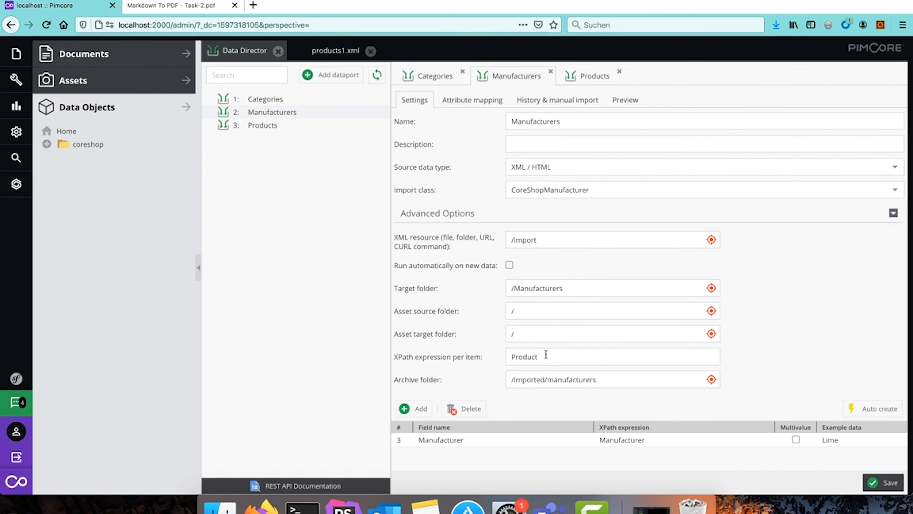
- Compare the first Product element in products1.xml with the Manufacturers dataport's XPath expression per item
{"action": "left_click", "coordinate": [334, 58]}
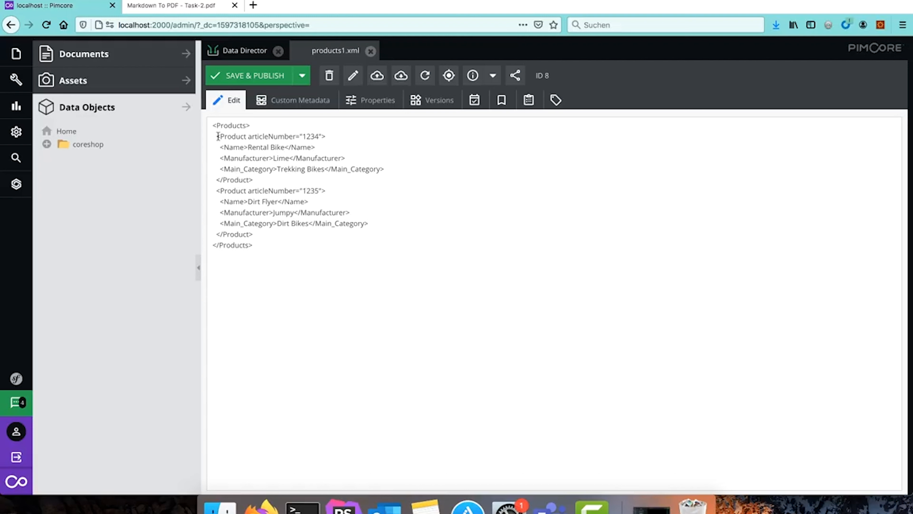
{"action": "left_click_drag", "start_coordinate": [218, 136], "coordinate": [253, 179]}
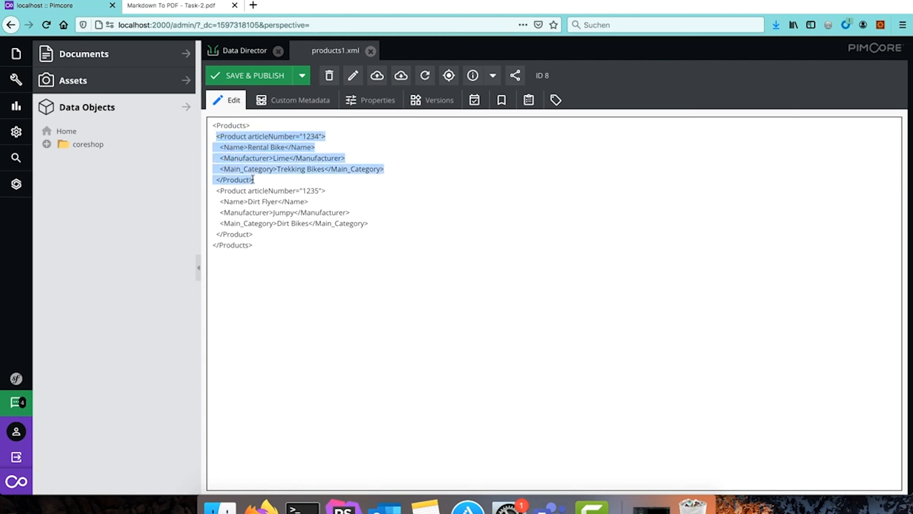
{"action": "left_click", "coordinate": [250, 52]}
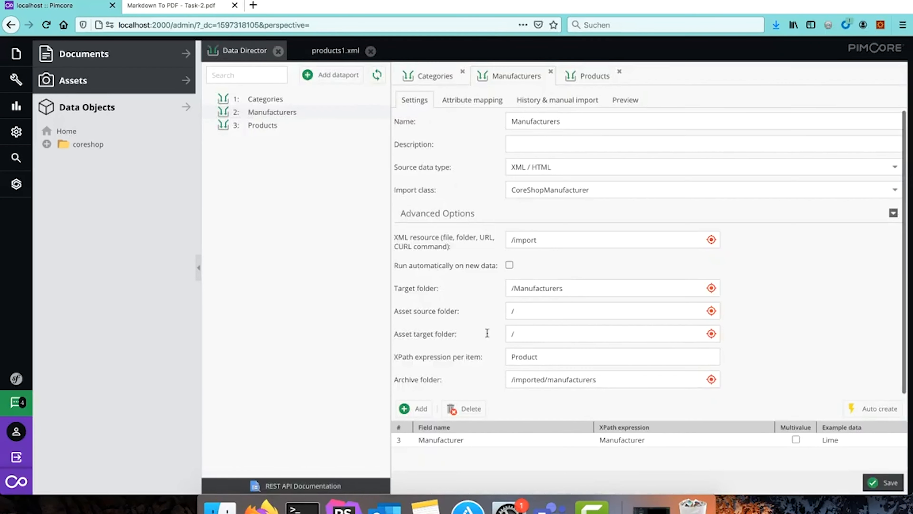
{"action": "double_click", "coordinate": [534, 356]}
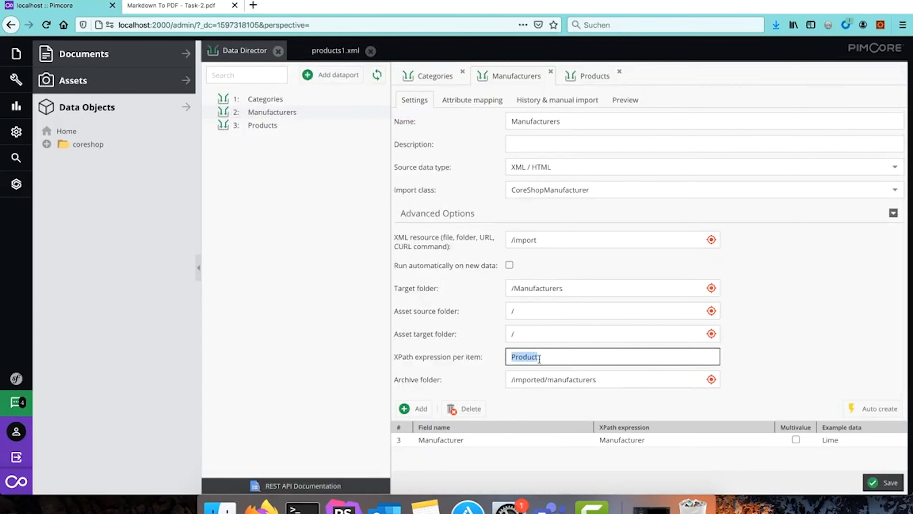
- Compare the Manufacturers dataport's raw data field with the Manufacturer tags of both products in products1.xml
{"action": "scroll", "coordinate": [513, 360], "scroll_direction": "down", "scroll_amount": 2}
{"action": "left_click", "coordinate": [336, 50]}
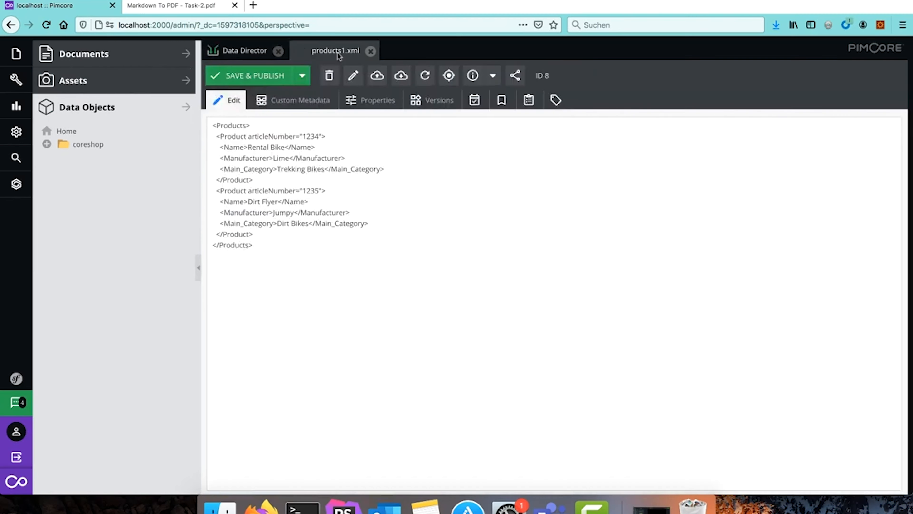
{"action": "double_click", "coordinate": [237, 158]}
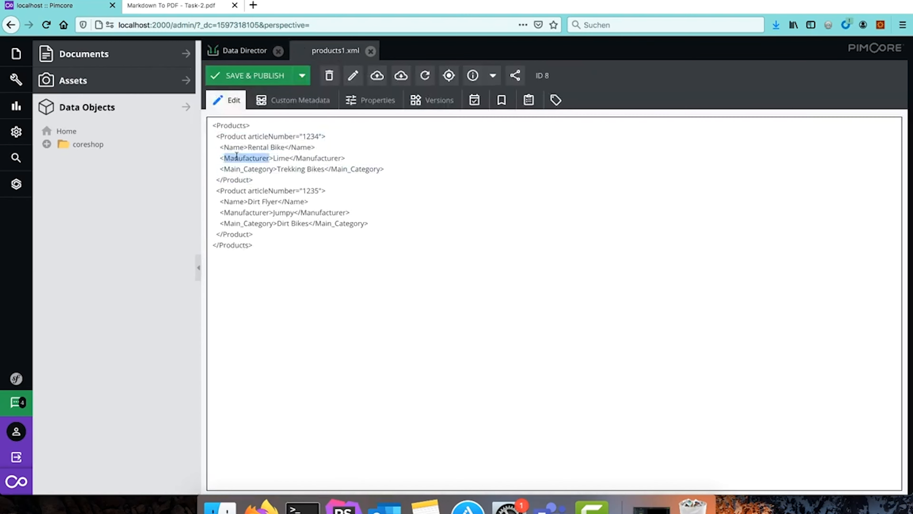
{"action": "double_click", "coordinate": [238, 212]}
{"action": "left_click", "coordinate": [243, 51]}
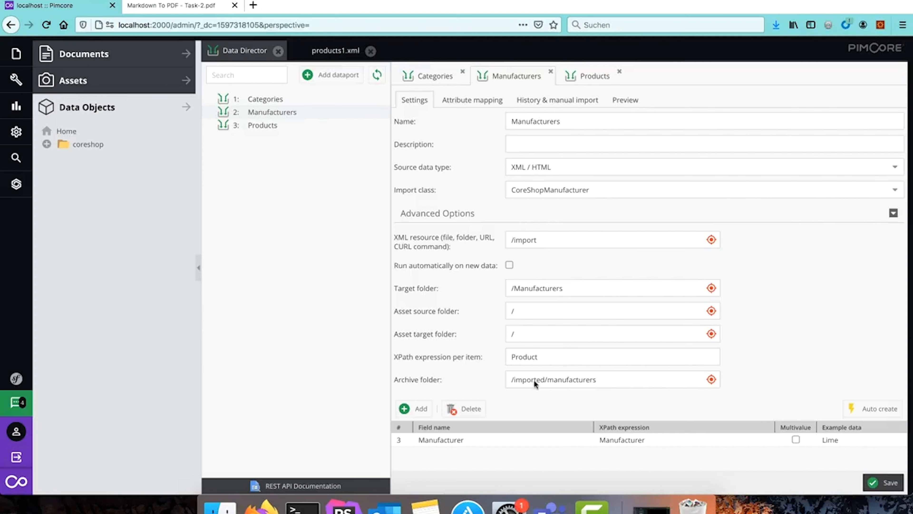
- Review the Manufacturers dataport's attribute mapping and manual import options, and return to its settings
{"action": "left_click", "coordinate": [467, 99]}
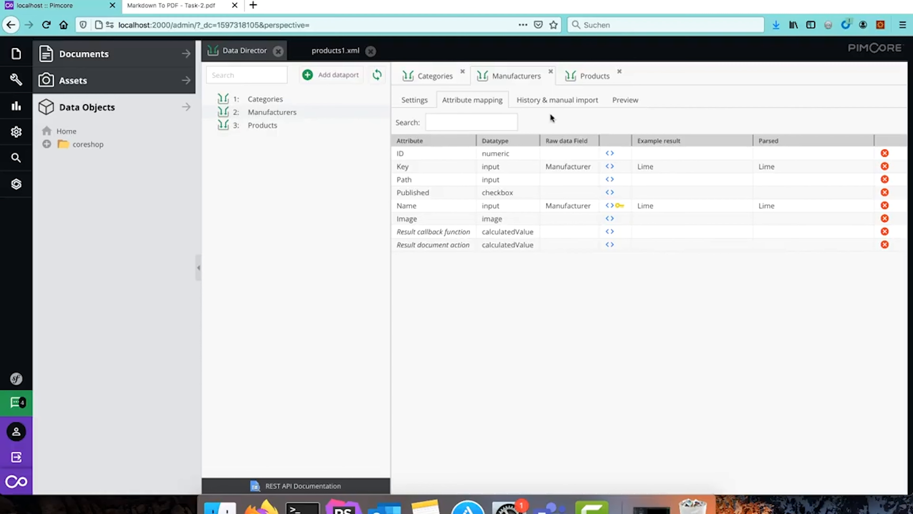
{"action": "left_click", "coordinate": [555, 100]}
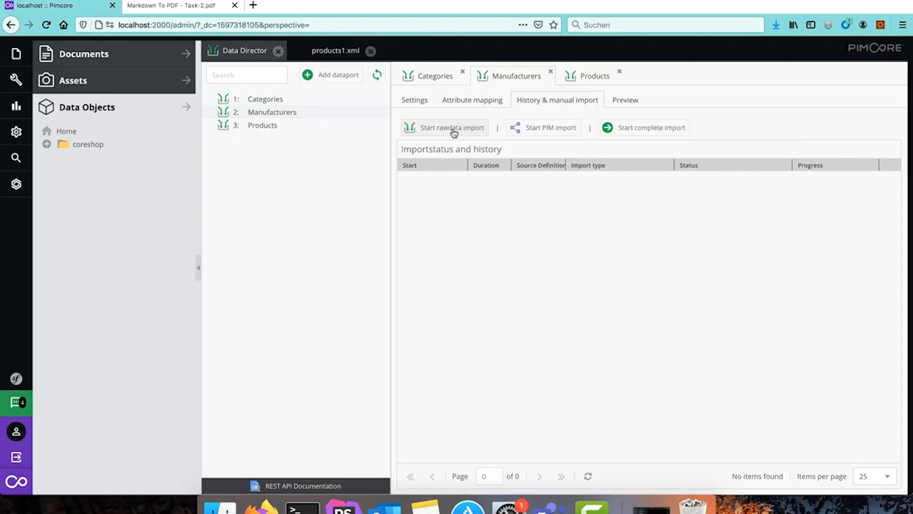
{"action": "left_click", "coordinate": [416, 100]}
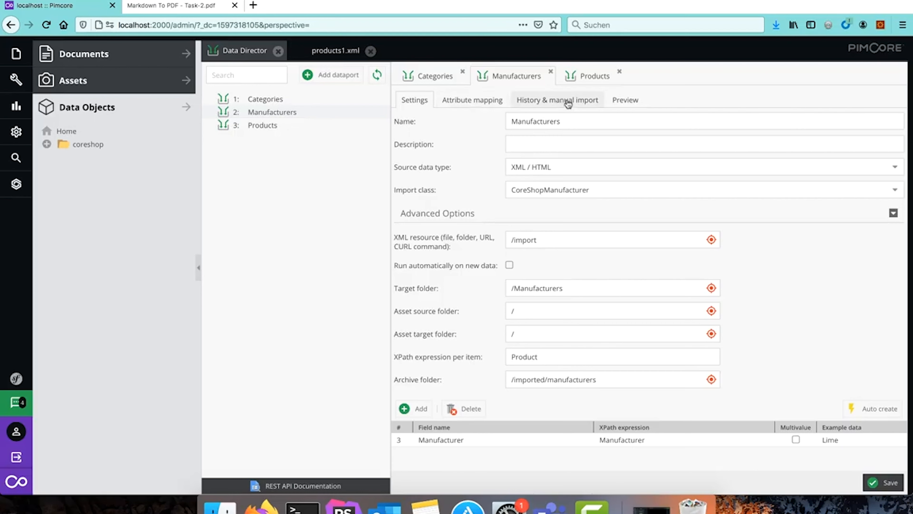
- Recheck both Manufacturer tags in products1.xml, and revisit the Manufacturers dataport's manual import options and attribute mapping
{"action": "left_click", "coordinate": [321, 49]}
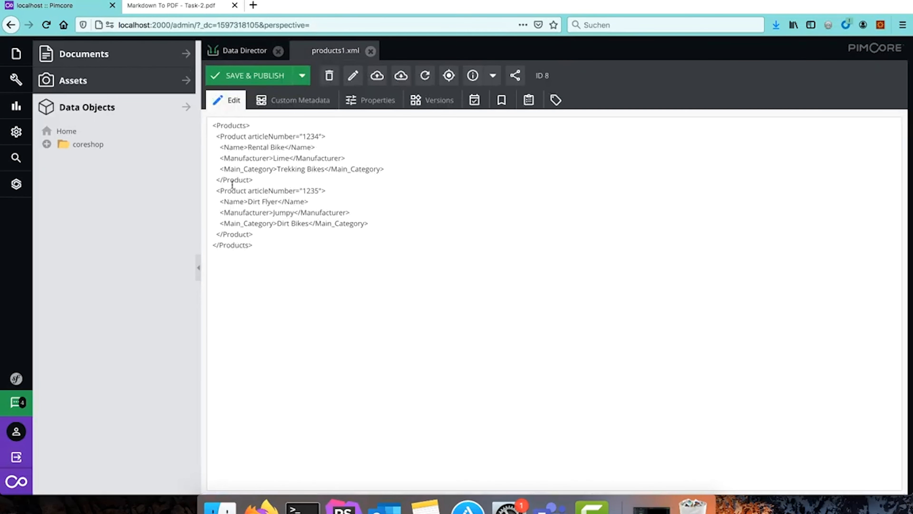
{"action": "double_click", "coordinate": [261, 158]}
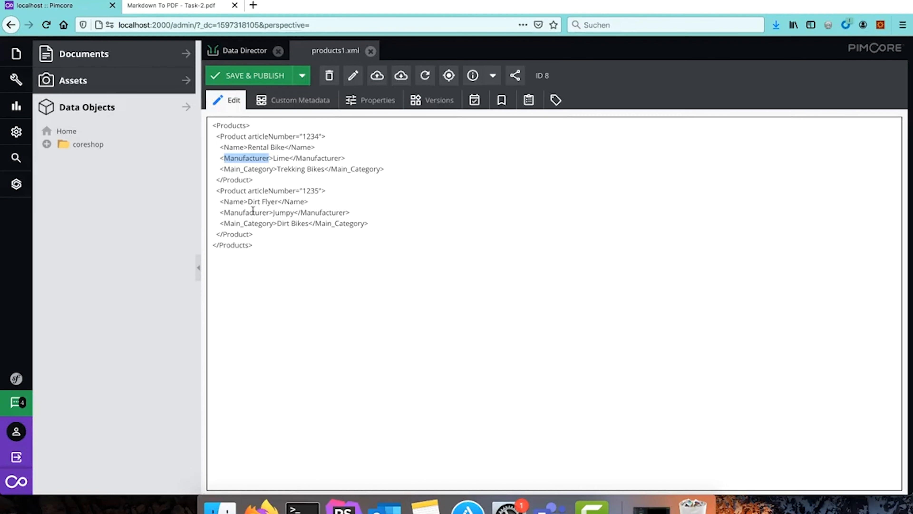
{"action": "double_click", "coordinate": [253, 212]}
{"action": "left_click", "coordinate": [244, 50]}
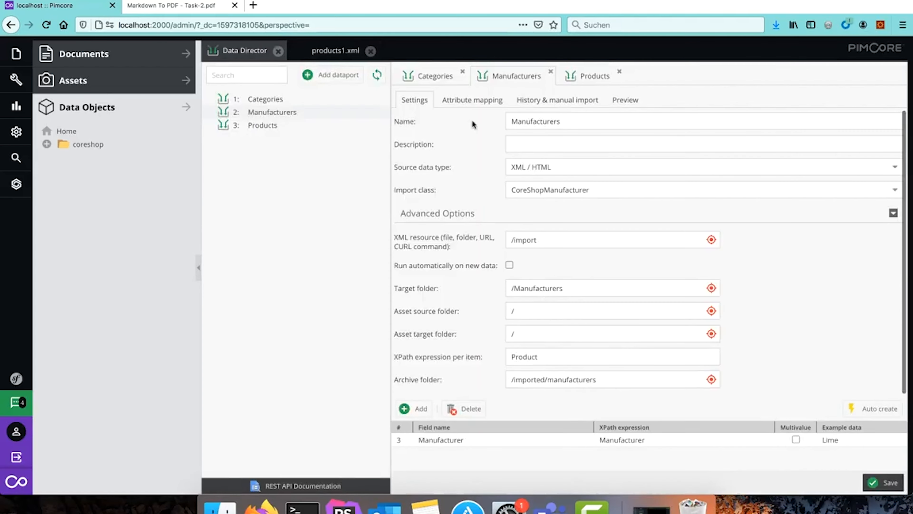
{"action": "left_click", "coordinate": [542, 102]}
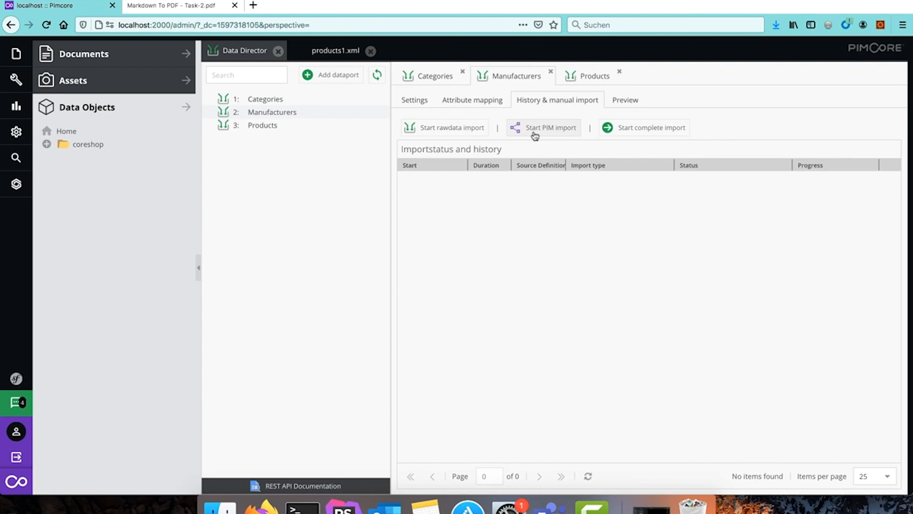
{"action": "left_click", "coordinate": [465, 100]}
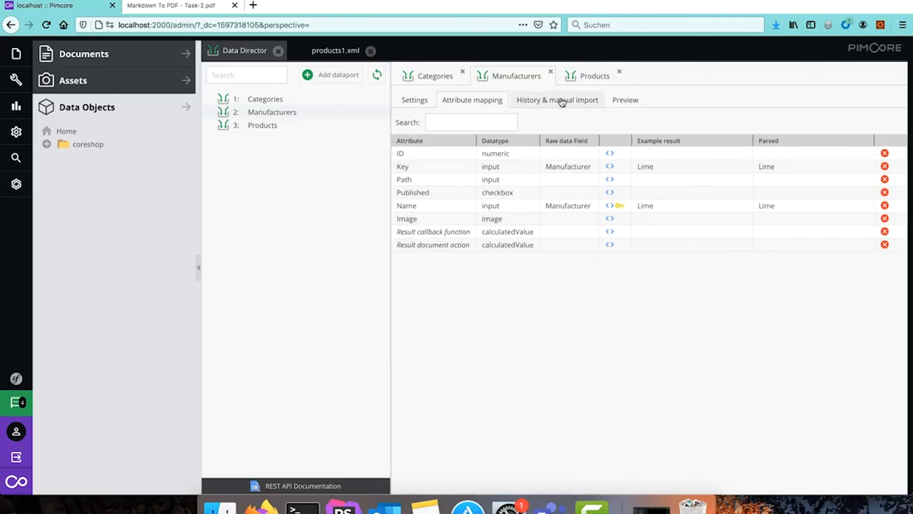
- Run a manual rawdata import for the Manufacturers dataport using the default file
{"action": "left_click", "coordinate": [563, 101]}
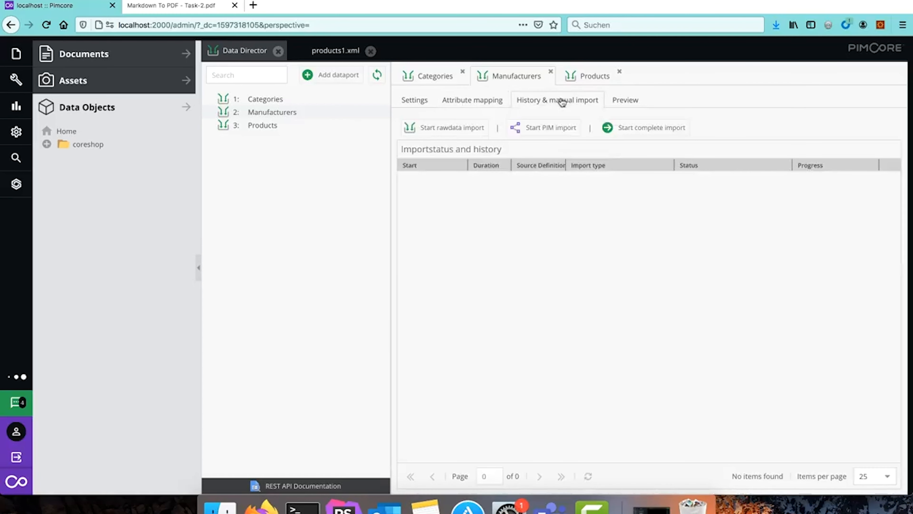
{"action": "left_click", "coordinate": [456, 128]}
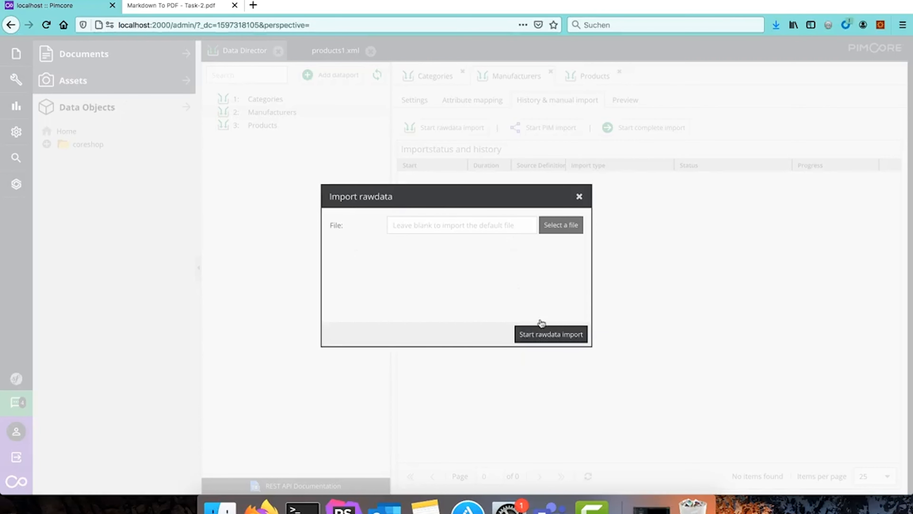
{"action": "left_click", "coordinate": [551, 335]}
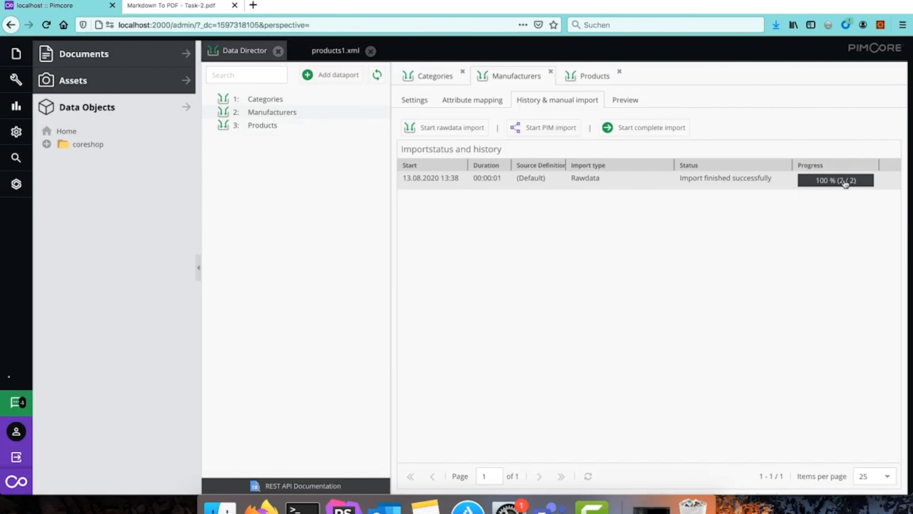
- Compare the Manufacturers dataport's raw data preview with the manufacturer values in products1.xml
{"action": "left_click", "coordinate": [624, 101]}
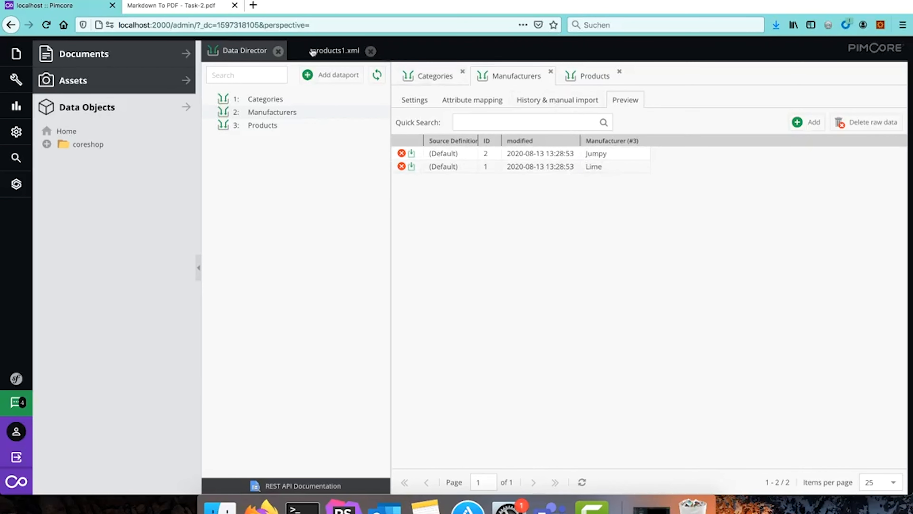
{"action": "left_click", "coordinate": [321, 51]}
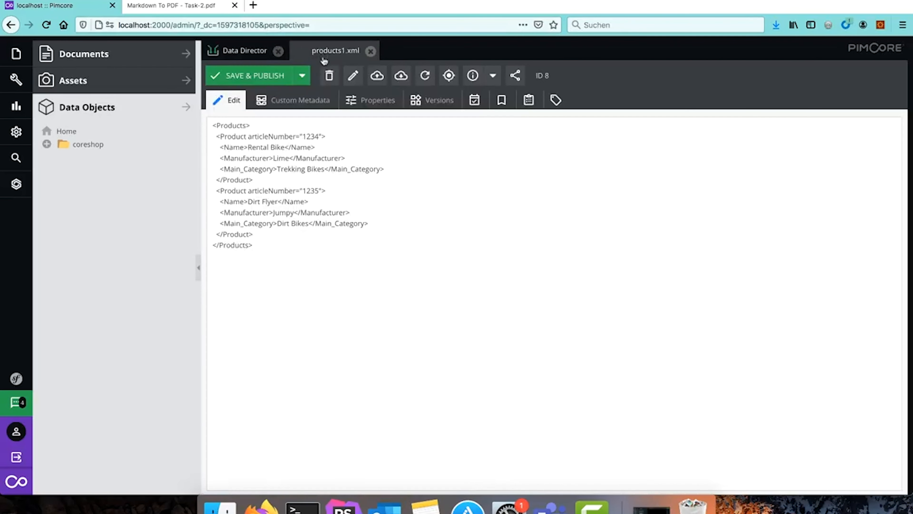
{"action": "left_click", "coordinate": [252, 160]}
{"action": "double_click", "coordinate": [284, 158]}
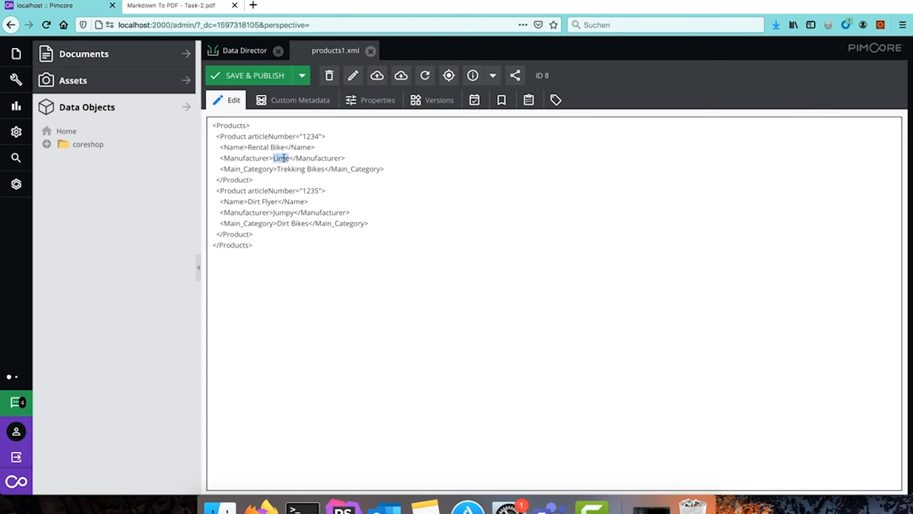
{"action": "double_click", "coordinate": [292, 224]}
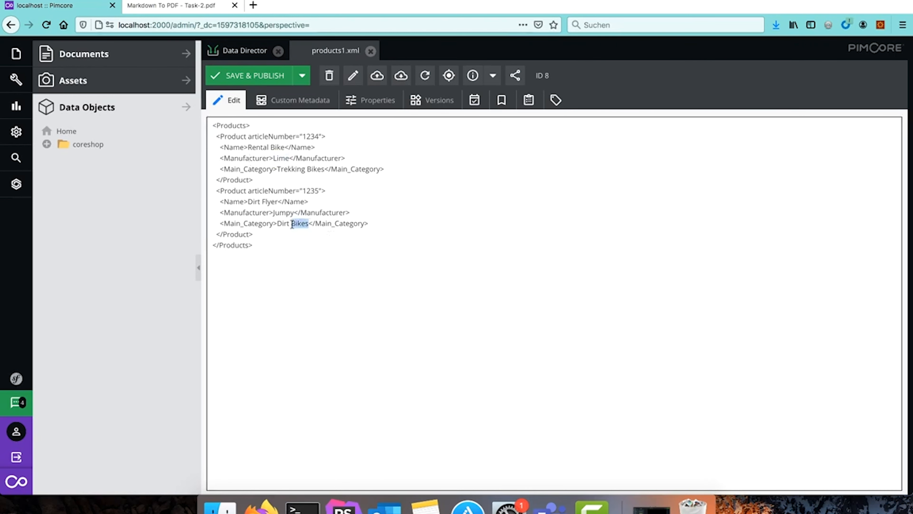
{"action": "left_click", "coordinate": [242, 51]}
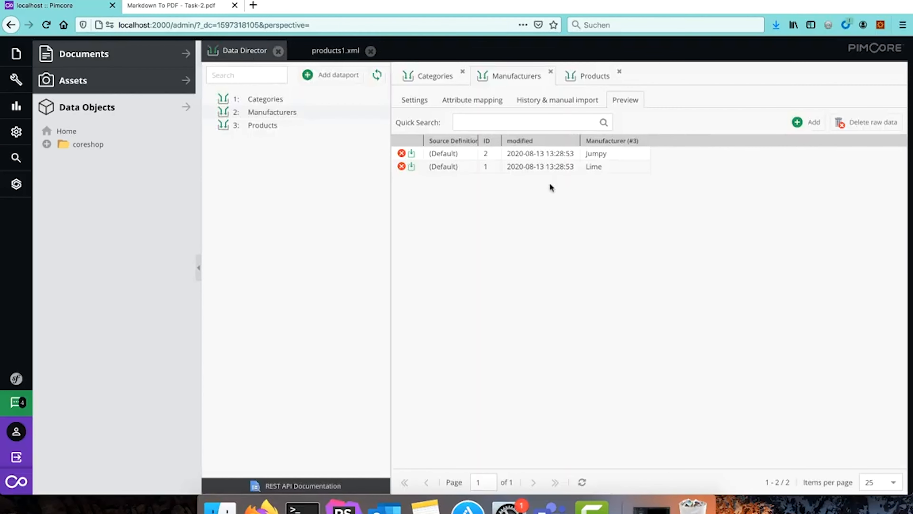
- Run a manual PIM import for the Manufacturers dataport from its import history
{"action": "left_click", "coordinate": [543, 104]}
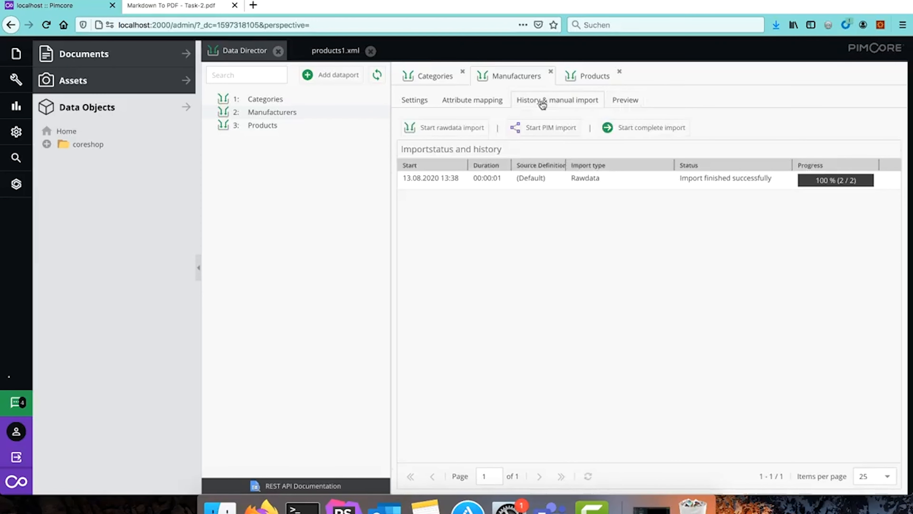
{"action": "left_click", "coordinate": [546, 134]}
{"action": "left_click", "coordinate": [434, 297]}
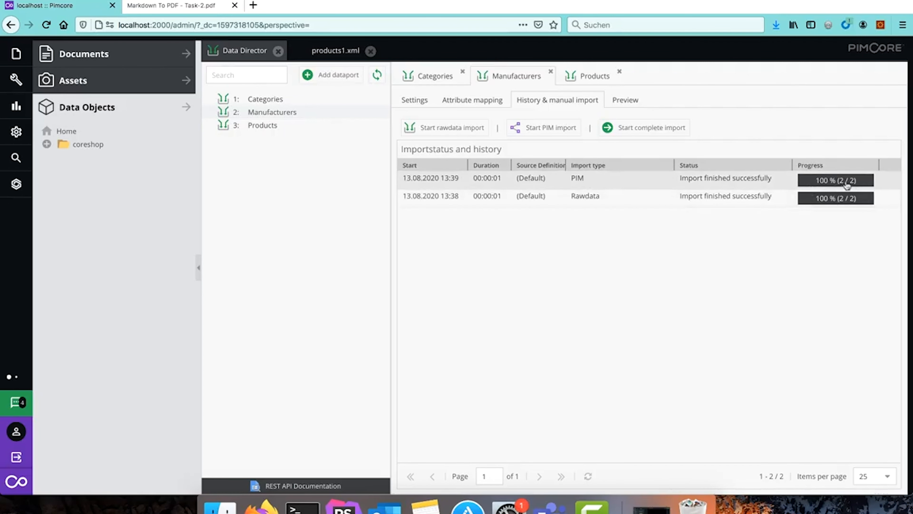
- Refresh the data objects tree under Home and expand the Manufacturers folder to check its imported objects
{"action": "right_click", "coordinate": [71, 132]}
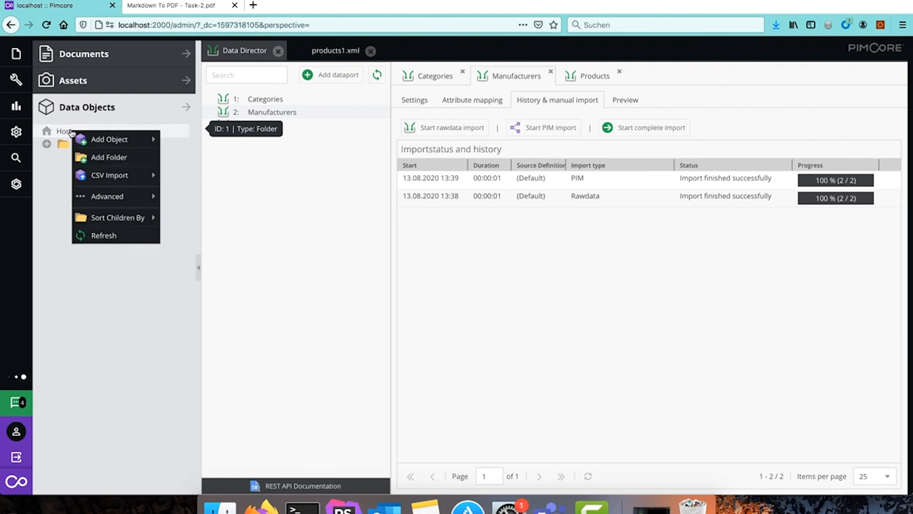
{"action": "left_click", "coordinate": [114, 236]}
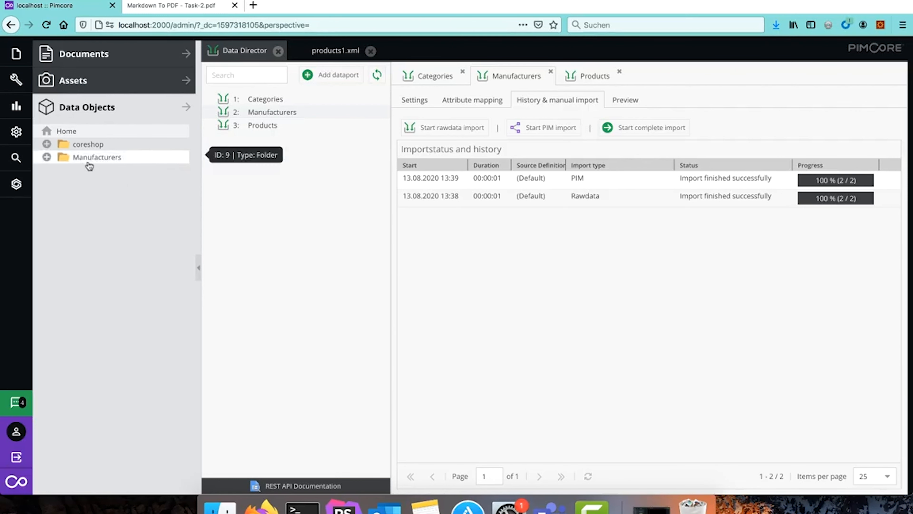
{"action": "left_click", "coordinate": [49, 157]}
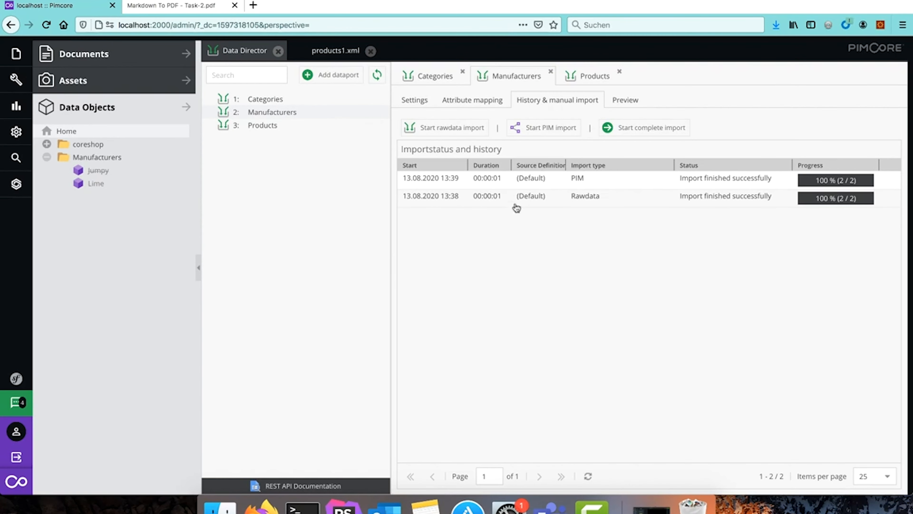
- Delete the Manufacturers folder from the data objects tree, including its dependent objects
{"action": "left_click", "coordinate": [640, 133]}
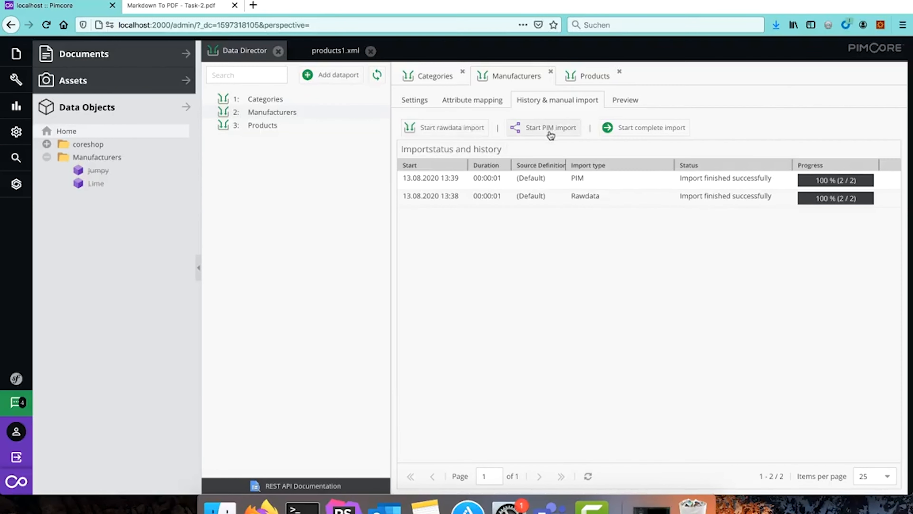
{"action": "right_click", "coordinate": [103, 160]}
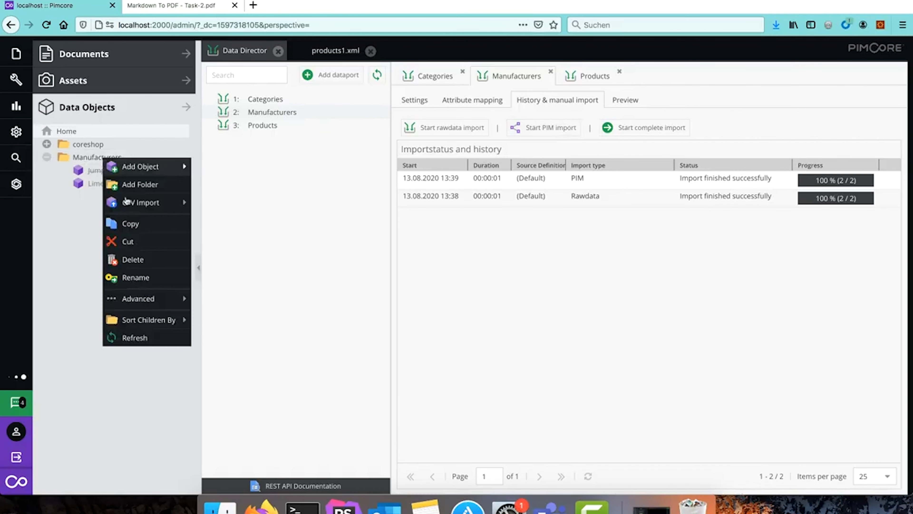
{"action": "left_click", "coordinate": [263, 252]}
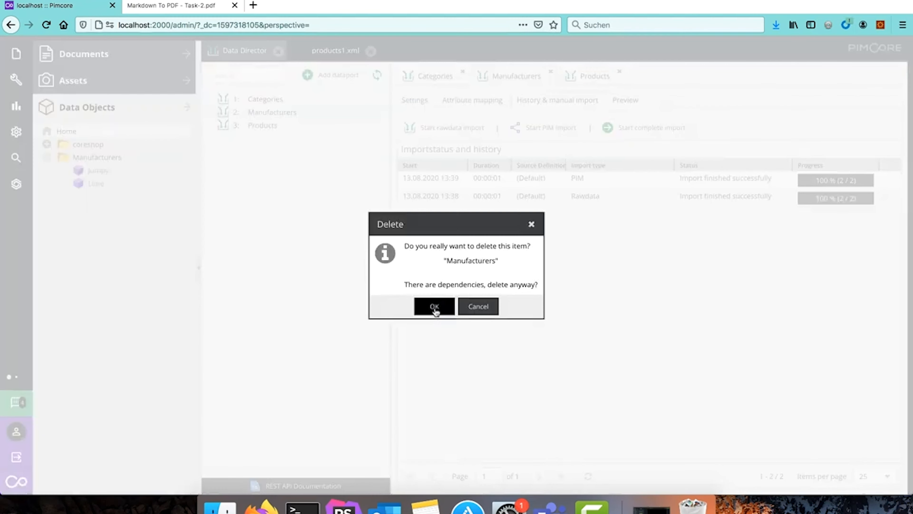
{"action": "left_click", "coordinate": [426, 306]}
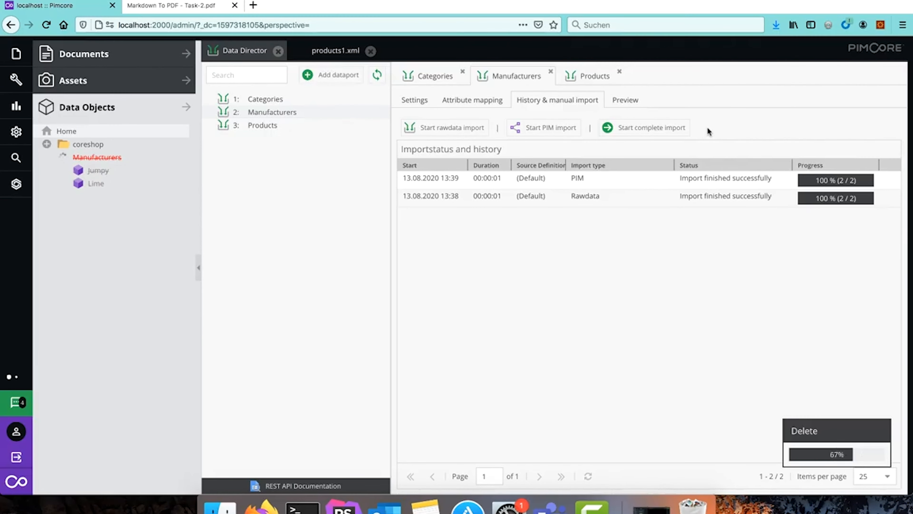
- Run a complete import for the Manufacturers dataport with the default file, and refresh the data objects tree under Home
{"action": "left_click", "coordinate": [658, 128]}
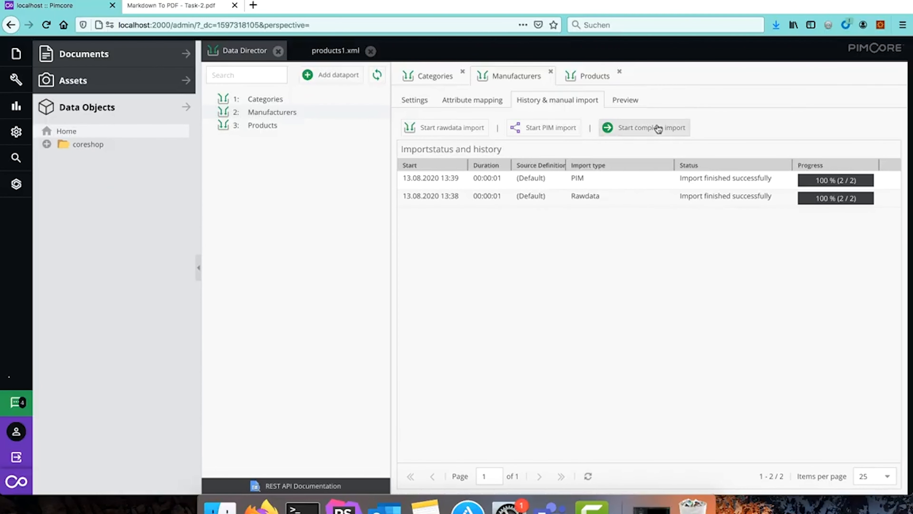
{"action": "left_click", "coordinate": [554, 338]}
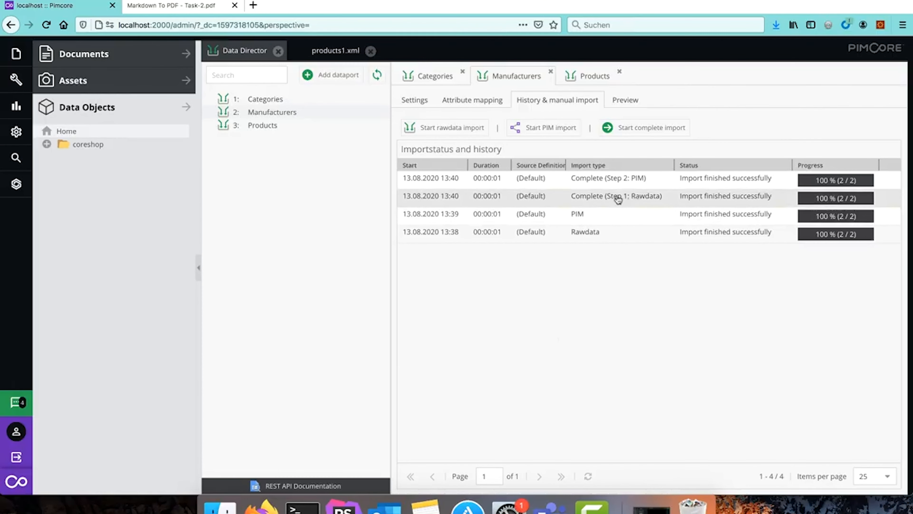
{"action": "left_click", "coordinate": [645, 196]}
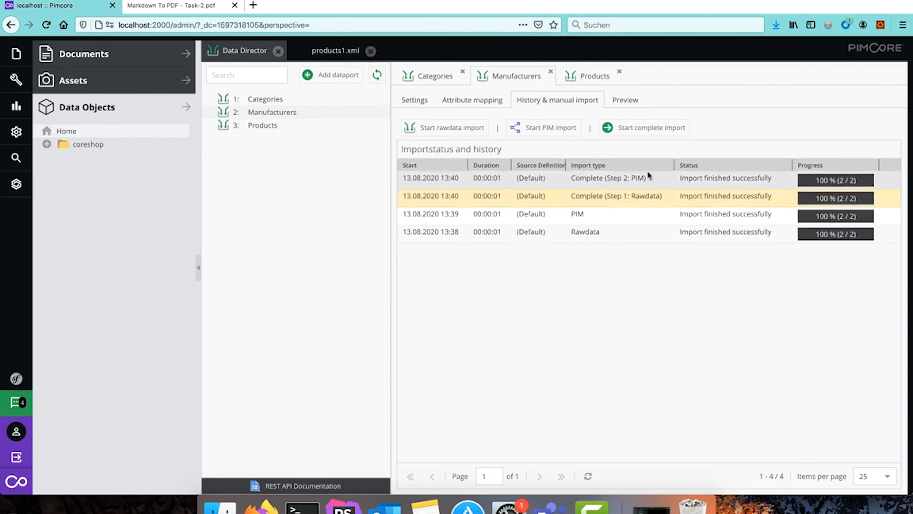
{"action": "left_click", "coordinate": [650, 184]}
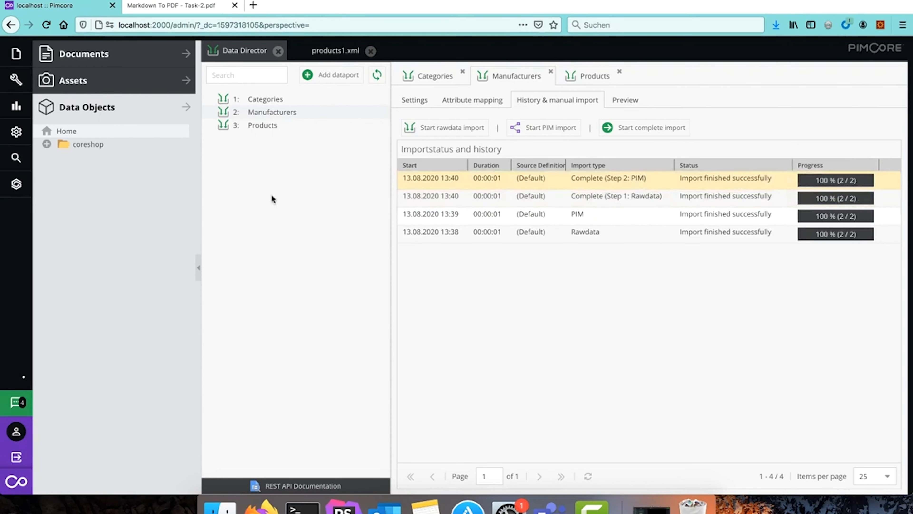
{"action": "right_click", "coordinate": [99, 136]}
{"action": "left_click", "coordinate": [111, 243]}
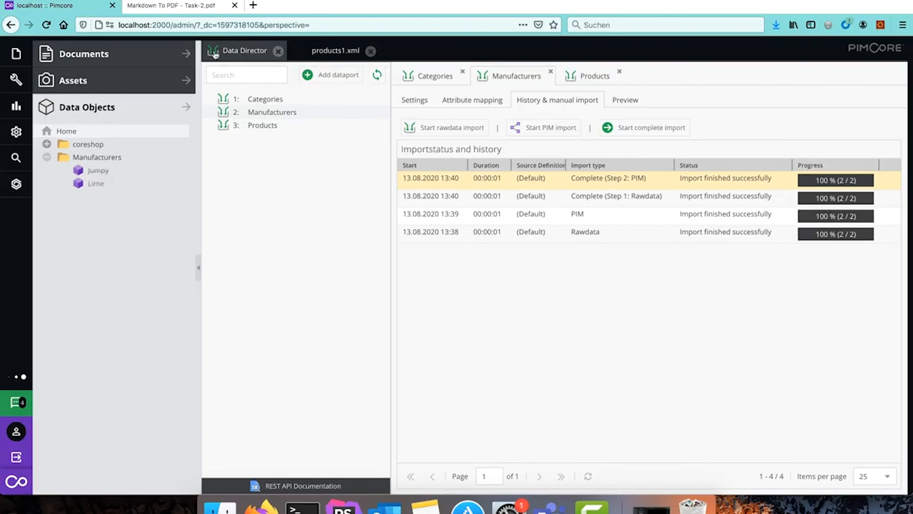
- Review the topic about starting imports manually from the target folder in Task-2.pdf, and return to the Pimcore backend
{"action": "left_click", "coordinate": [180, 8]}
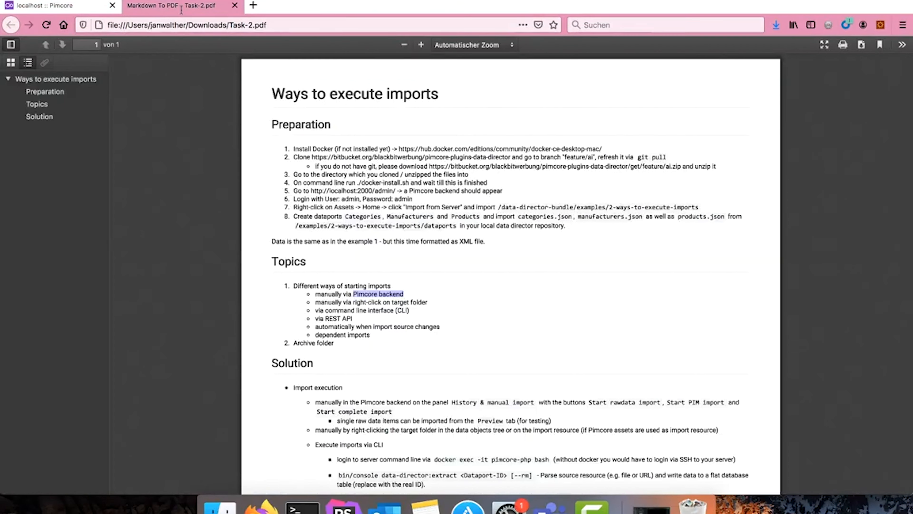
{"action": "left_click", "coordinate": [441, 291]}
{"action": "left_click_drag", "start_coordinate": [353, 302], "coordinate": [432, 305]}
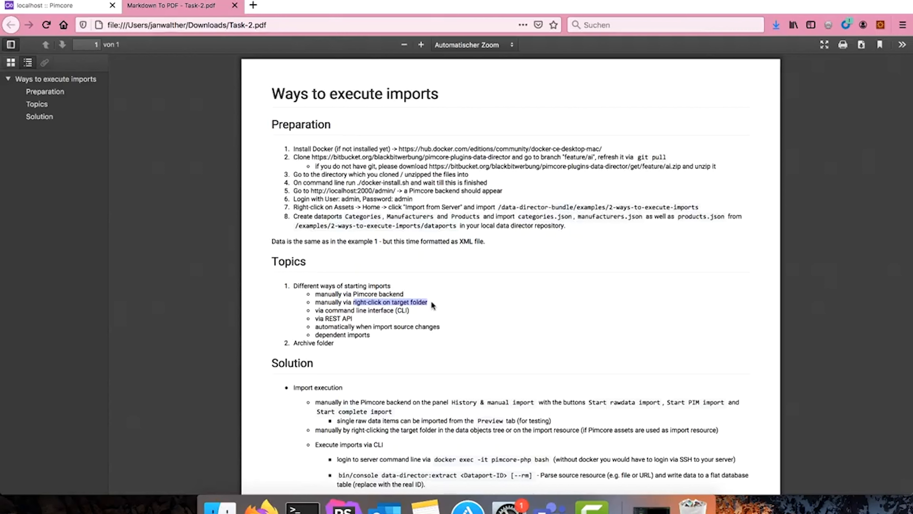
{"action": "left_click", "coordinate": [45, 7]}
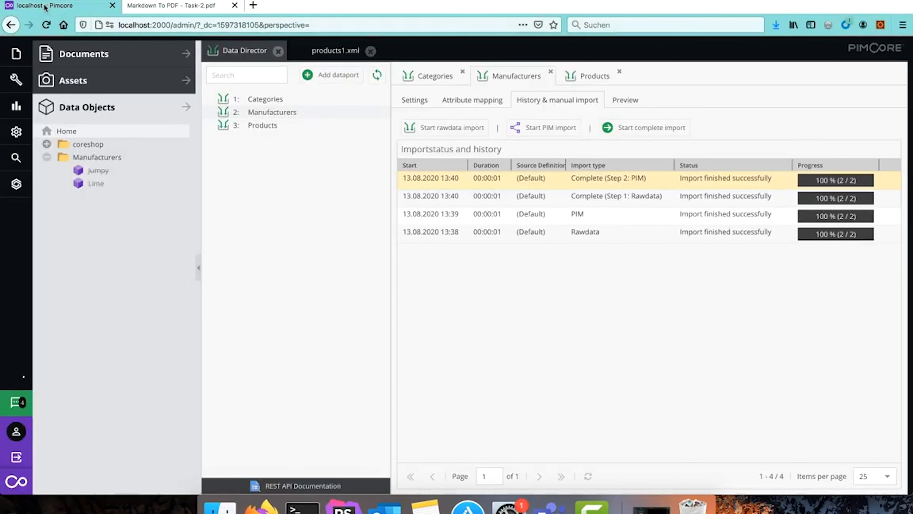
- Check the Manufacturers dataport's settings and the target folder configured in the Categories dataport
{"action": "left_click", "coordinate": [421, 106]}
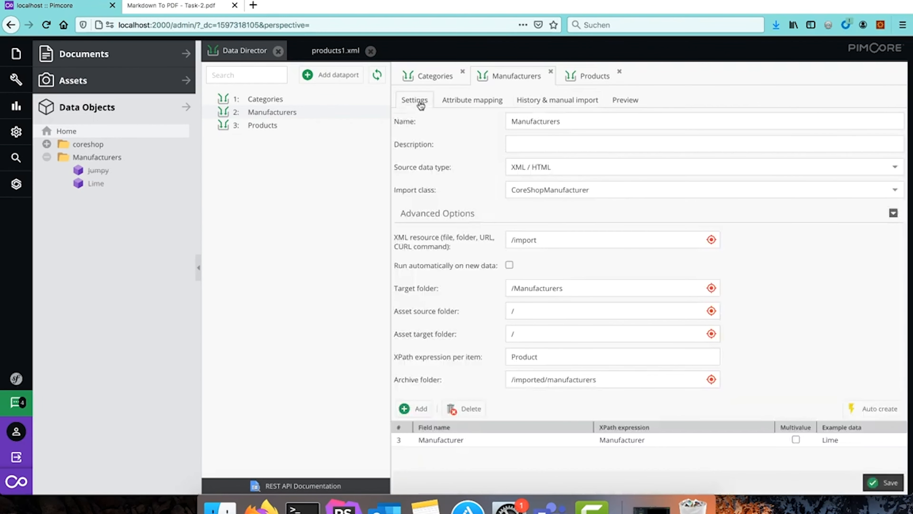
{"action": "left_click", "coordinate": [277, 99]}
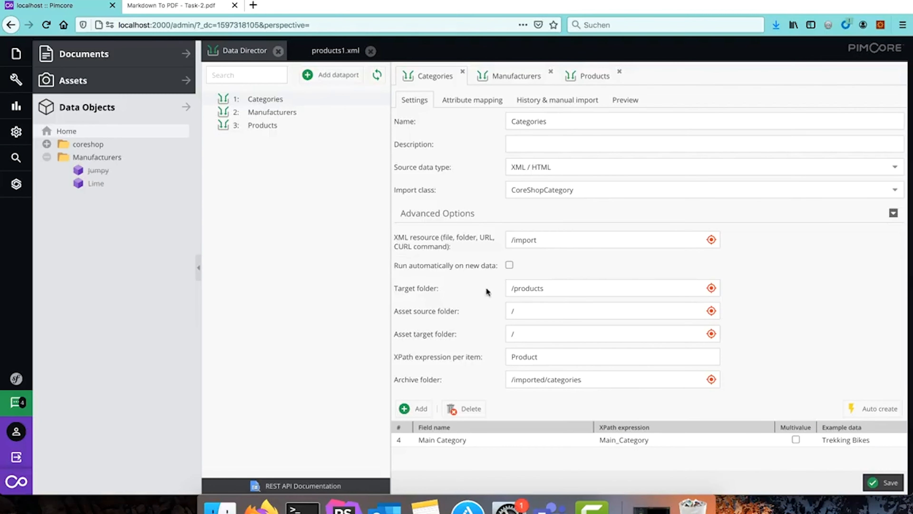
{"action": "left_click_drag", "start_coordinate": [560, 286], "coordinate": [496, 285]}
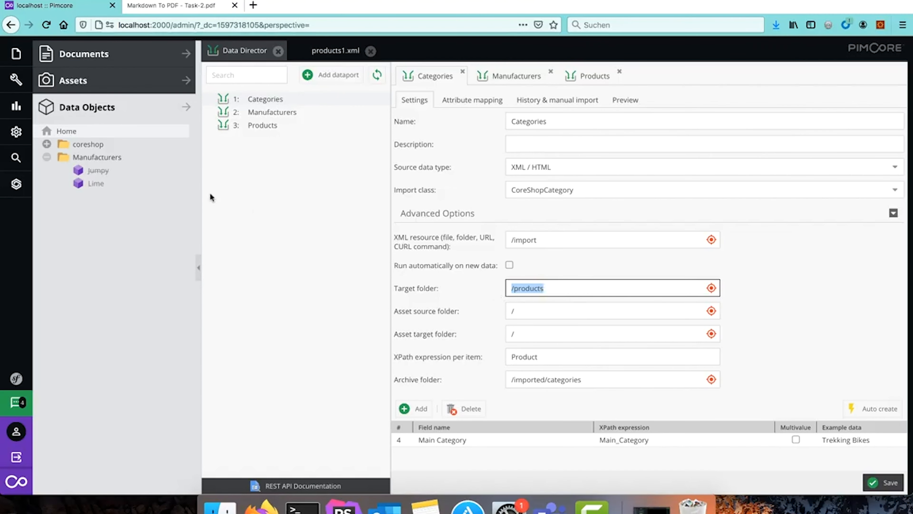
- Add a folder named products under Home in the data objects tree
{"action": "right_click", "coordinate": [67, 132]}
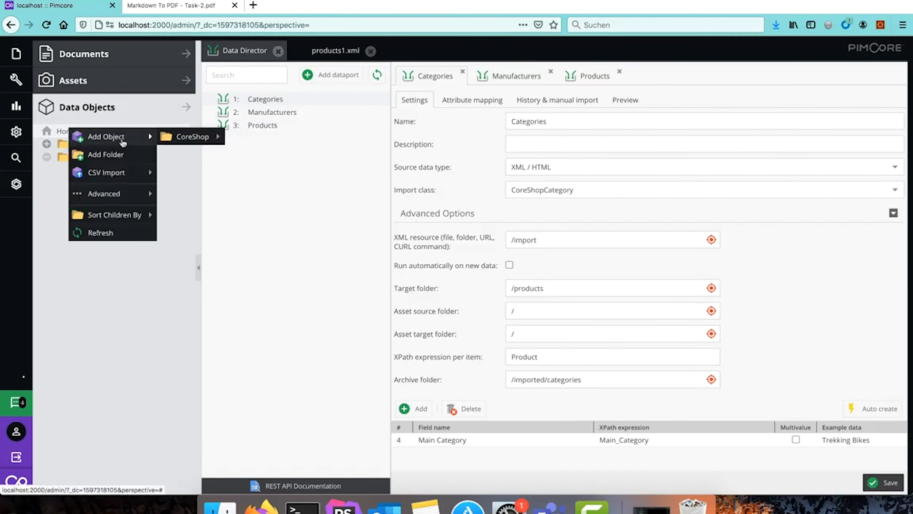
{"action": "left_click", "coordinate": [105, 154]}
{"action": "type", "text": "products"}
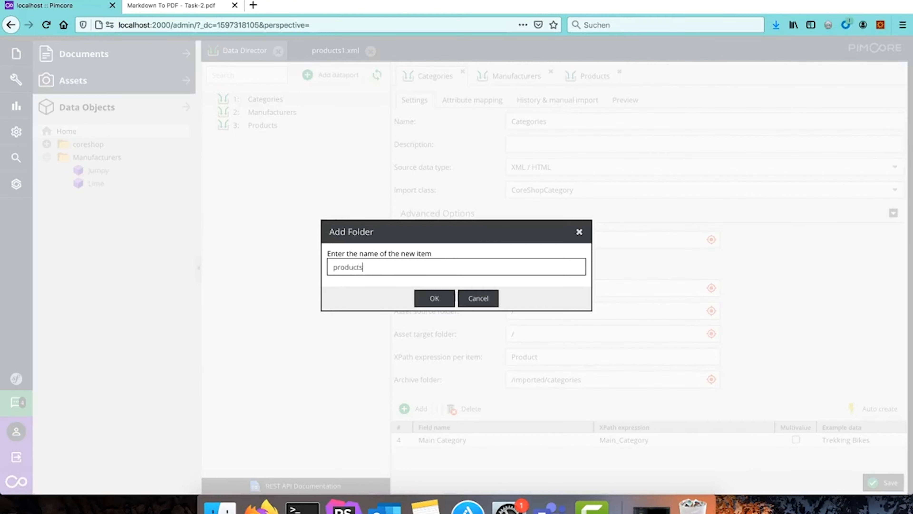
{"action": "key", "text": "Return"}
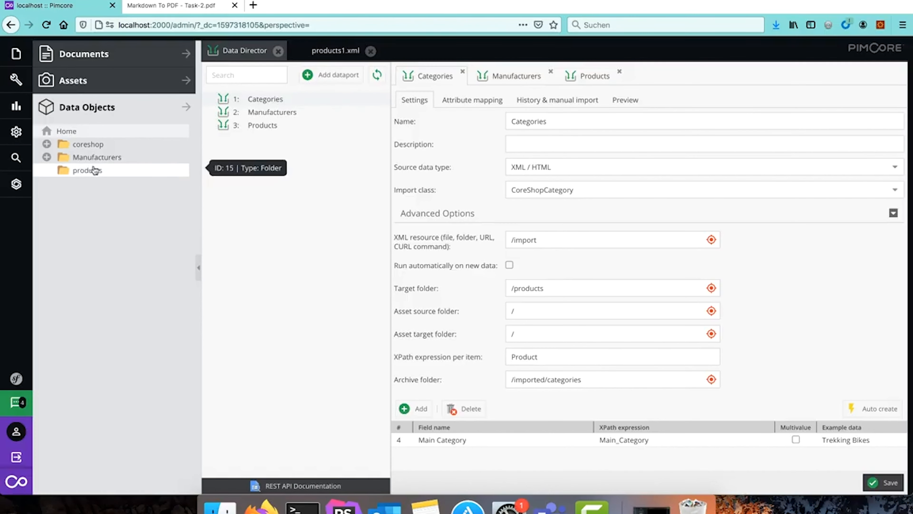
- Import the Categories dataport directly from the products target folder, and check its import history
{"action": "right_click", "coordinate": [94, 174]}
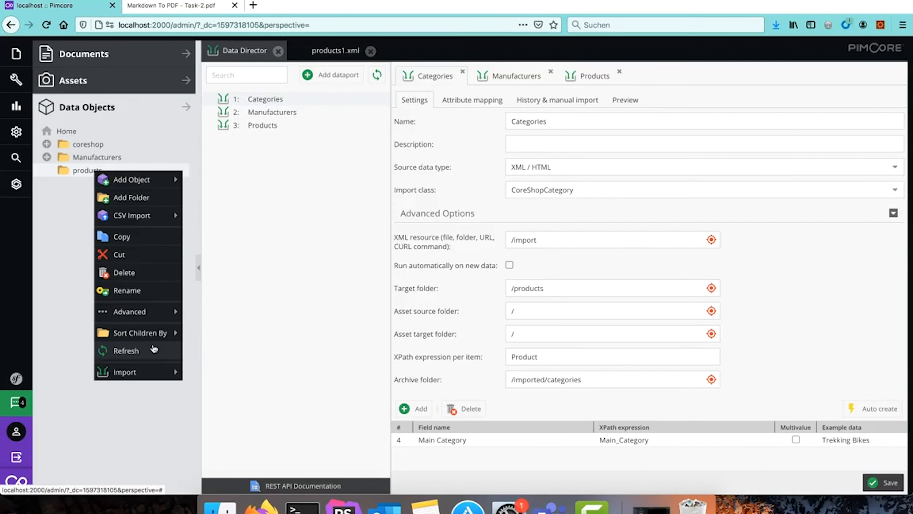
{"action": "mouse_move", "coordinate": [124, 371]}
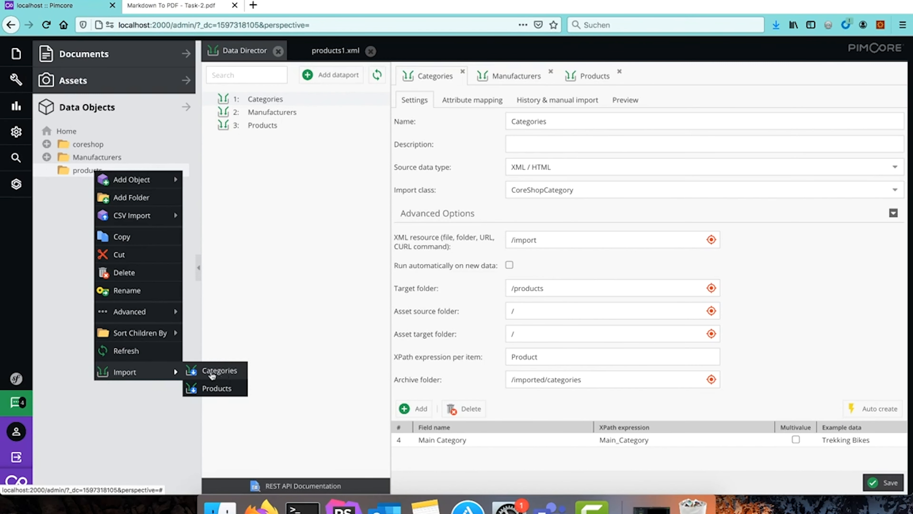
{"action": "left_click", "coordinate": [217, 374]}
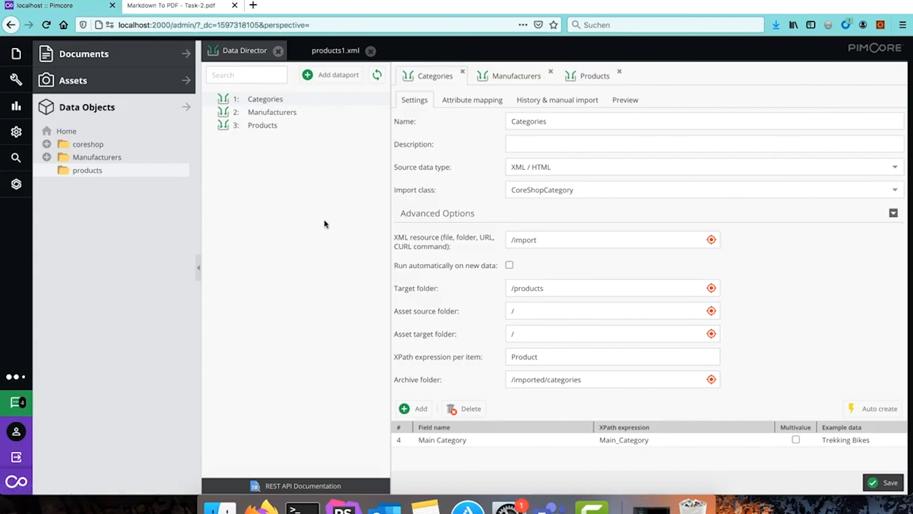
{"action": "left_click", "coordinate": [556, 103]}
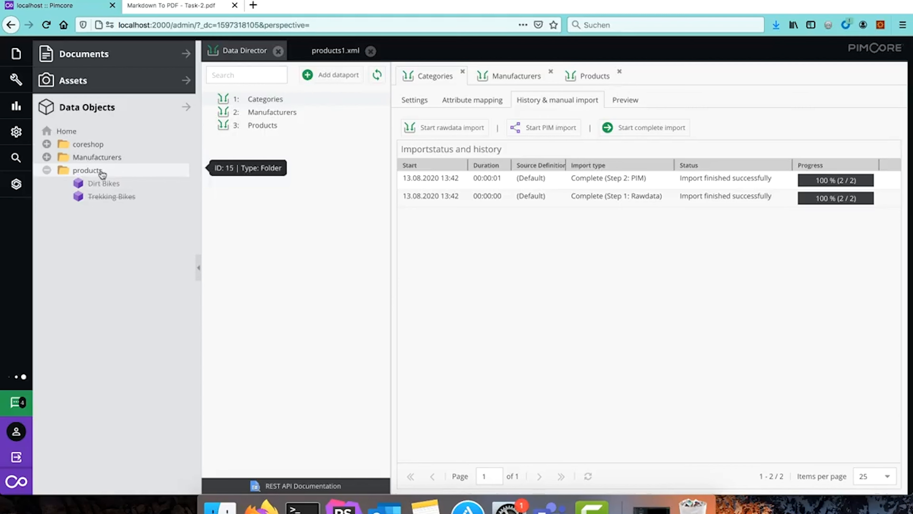
- Delete the products folder and its contents from the data objects tree despite its dependencies
{"action": "right_click", "coordinate": [88, 169]}
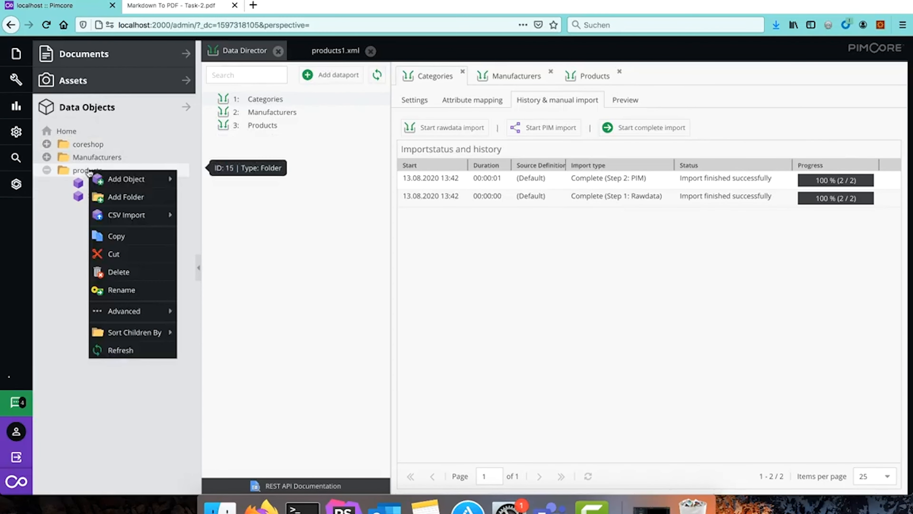
{"action": "left_click", "coordinate": [115, 254]}
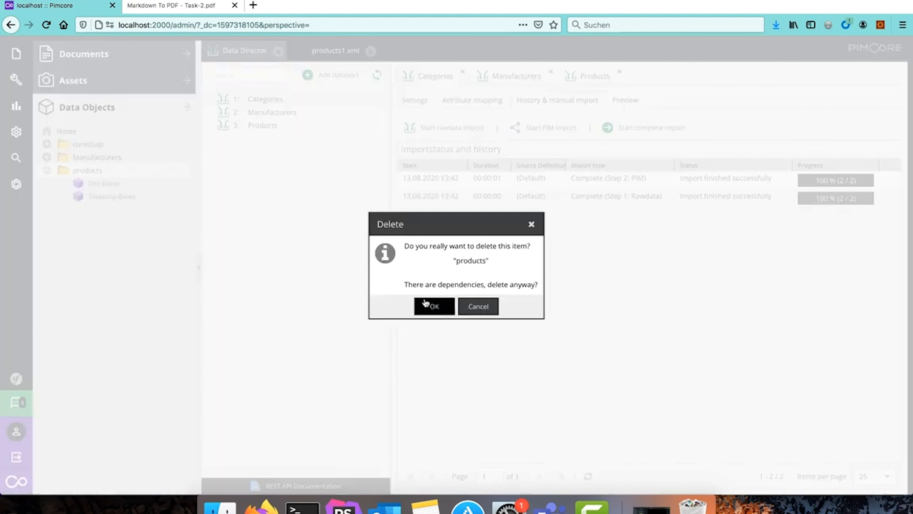
{"action": "left_click", "coordinate": [426, 306]}
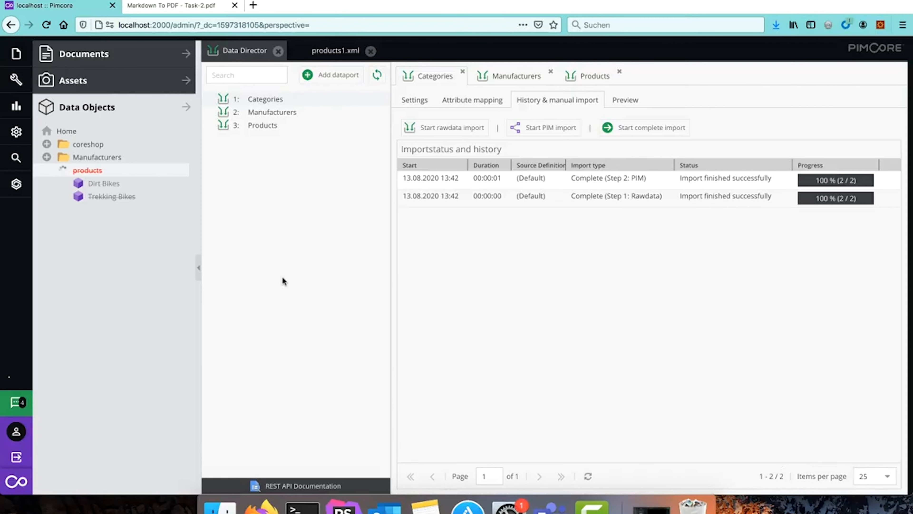
- Check the XML resource folder in the Categories dataport settings, and import the Categories dataport from the import folder in Assets
{"action": "left_click", "coordinate": [412, 101]}
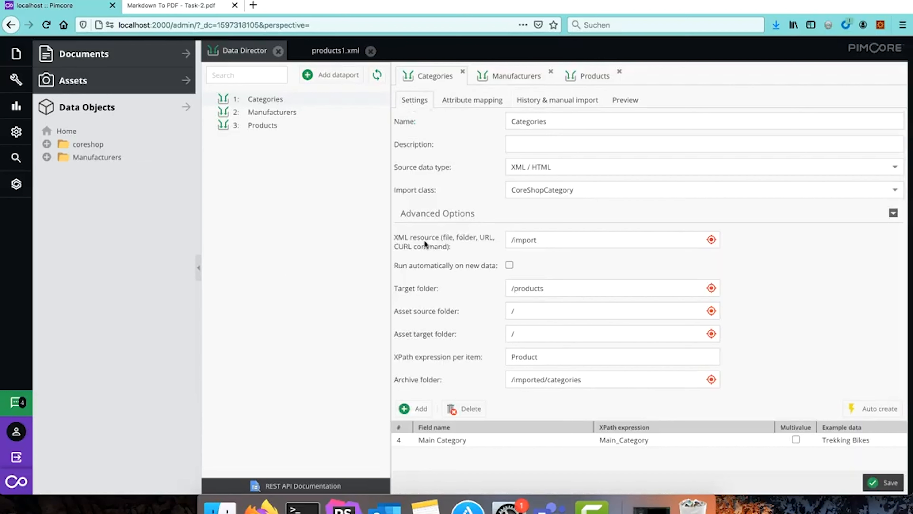
{"action": "left_click_drag", "start_coordinate": [537, 240], "coordinate": [508, 241]}
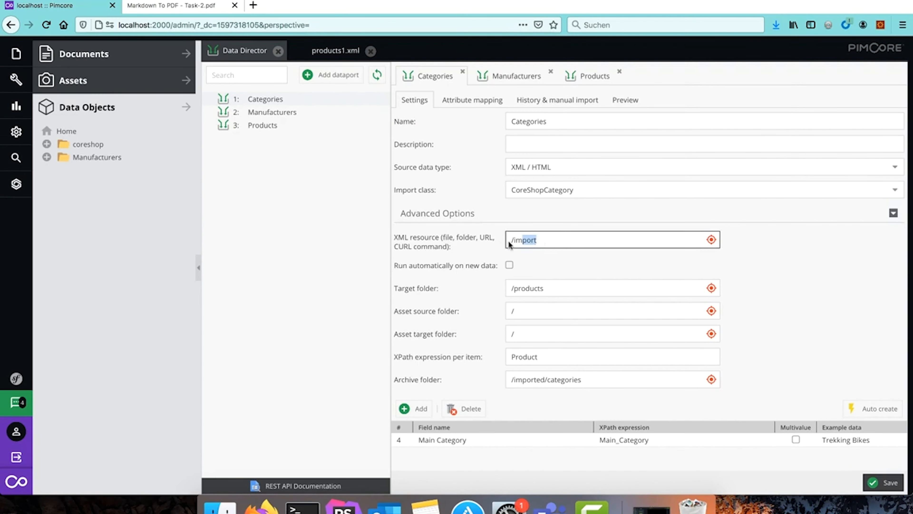
{"action": "left_click", "coordinate": [72, 80]}
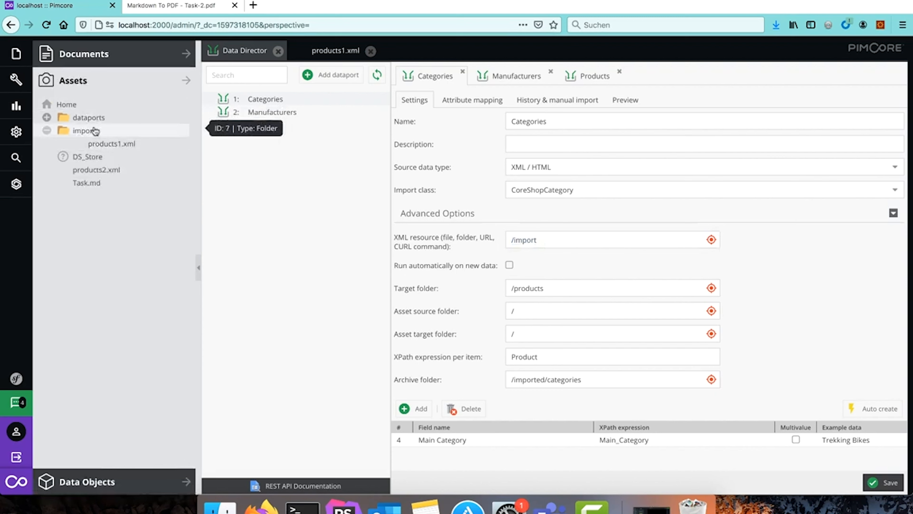
{"action": "right_click", "coordinate": [85, 132]}
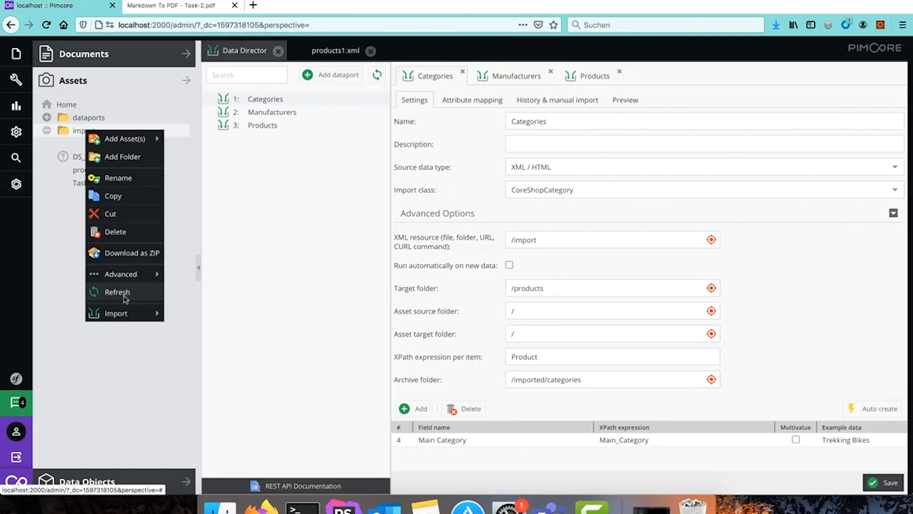
{"action": "mouse_move", "coordinate": [135, 311]}
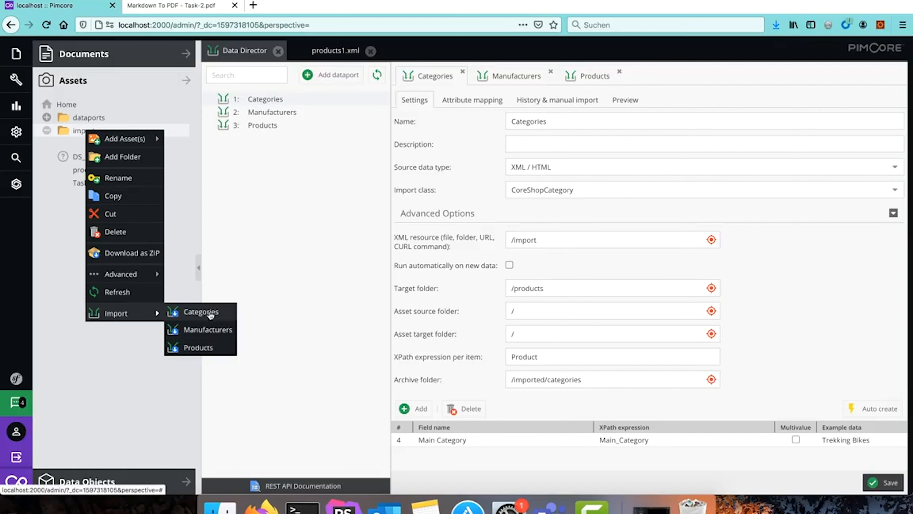
{"action": "left_click", "coordinate": [210, 313]}
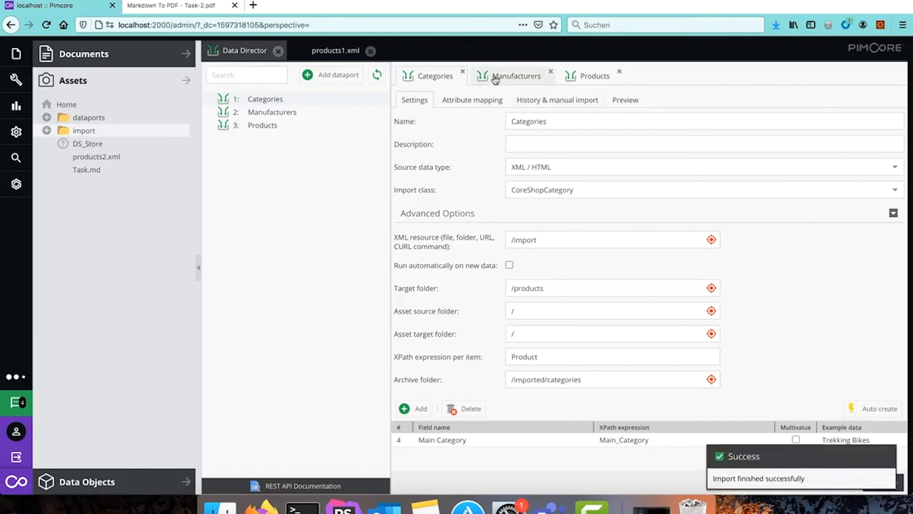
- Check the Categories import history, and inspect the products folder in the refreshed data objects tree
{"action": "left_click", "coordinate": [556, 101]}
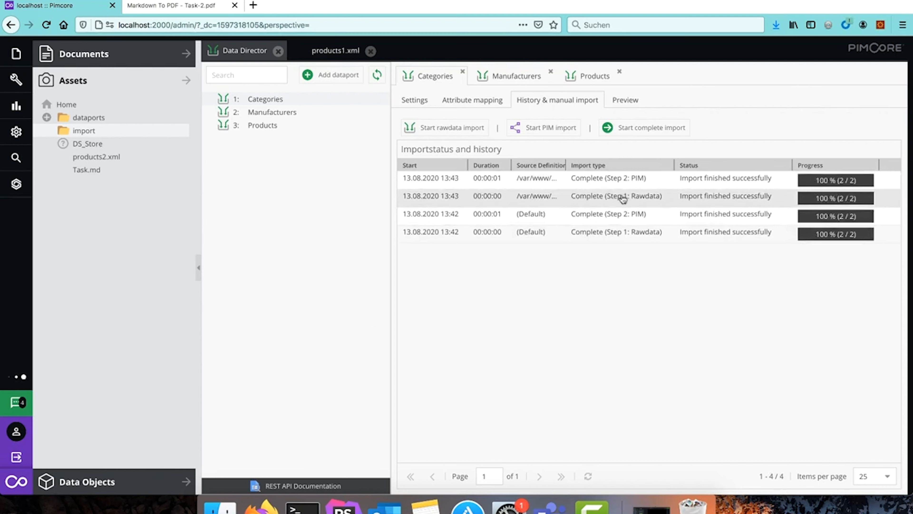
{"action": "left_click", "coordinate": [114, 482]}
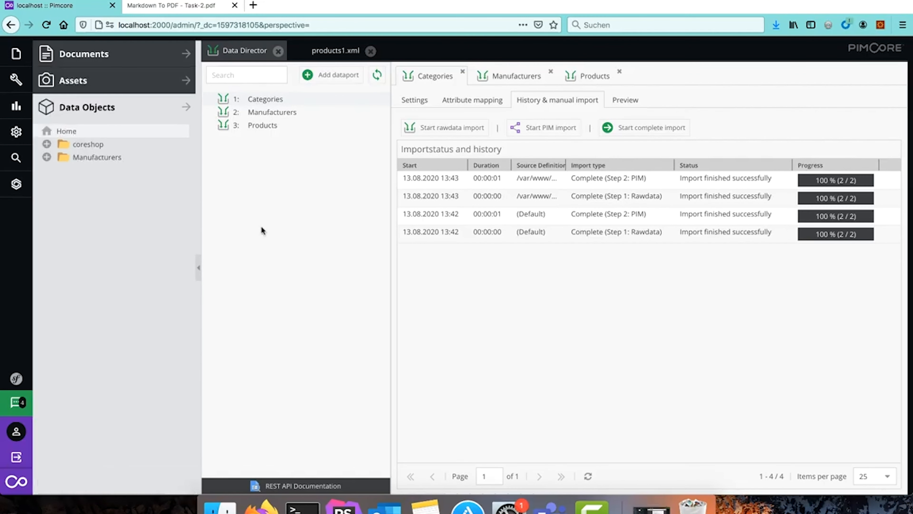
{"action": "right_click", "coordinate": [72, 134]}
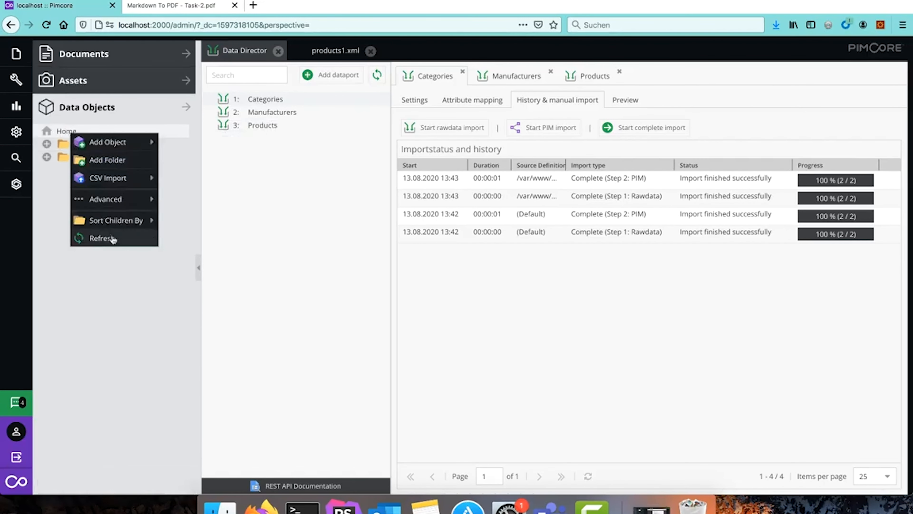
{"action": "left_click", "coordinate": [113, 237]}
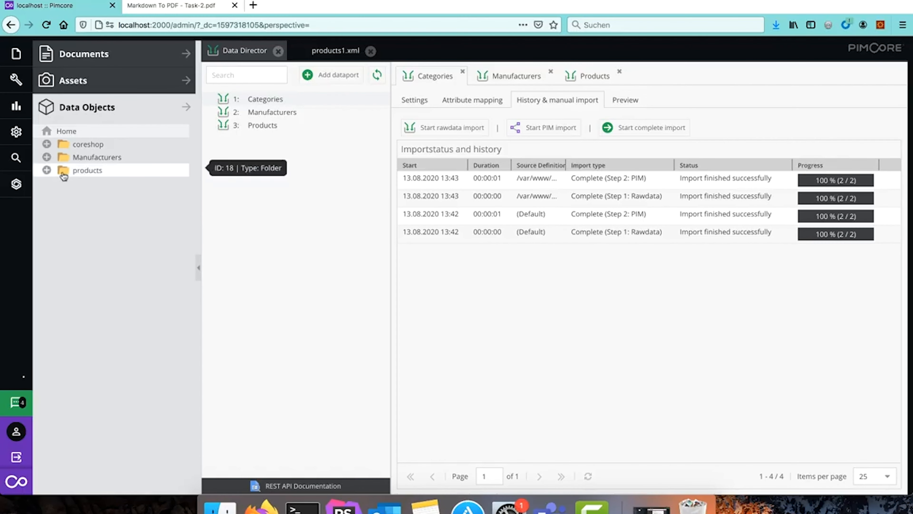
{"action": "left_click", "coordinate": [47, 171]}
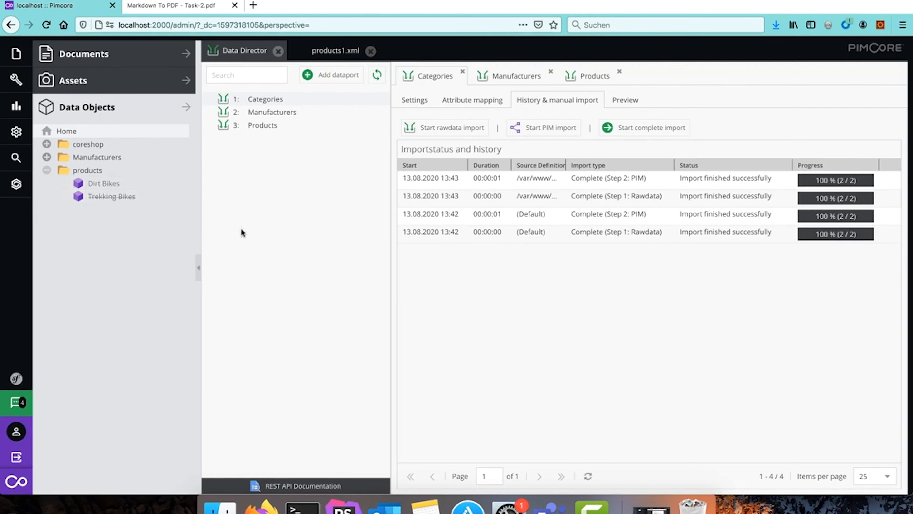
- Review the topic about starting imports via the command line interface in Task-2.pdf, and return to the Pimcore backend
{"action": "left_click", "coordinate": [167, 5]}
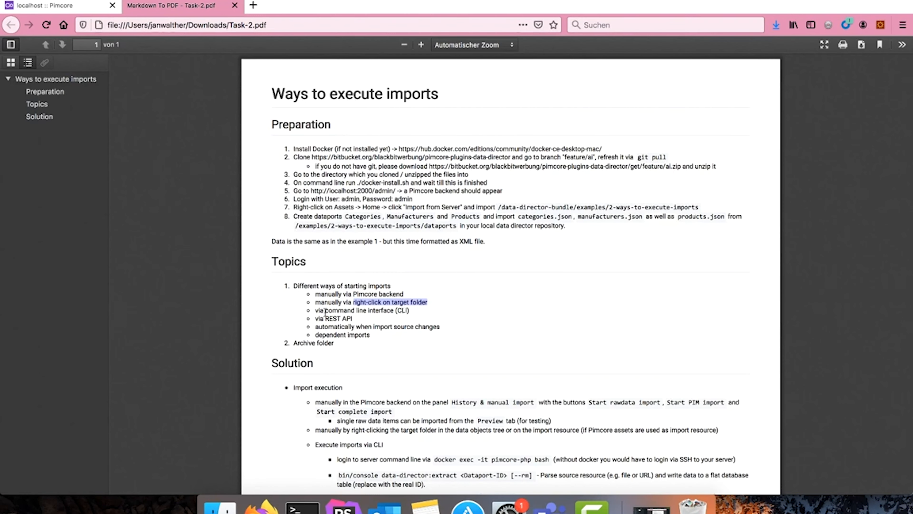
{"action": "left_click_drag", "start_coordinate": [328, 312], "coordinate": [393, 312]}
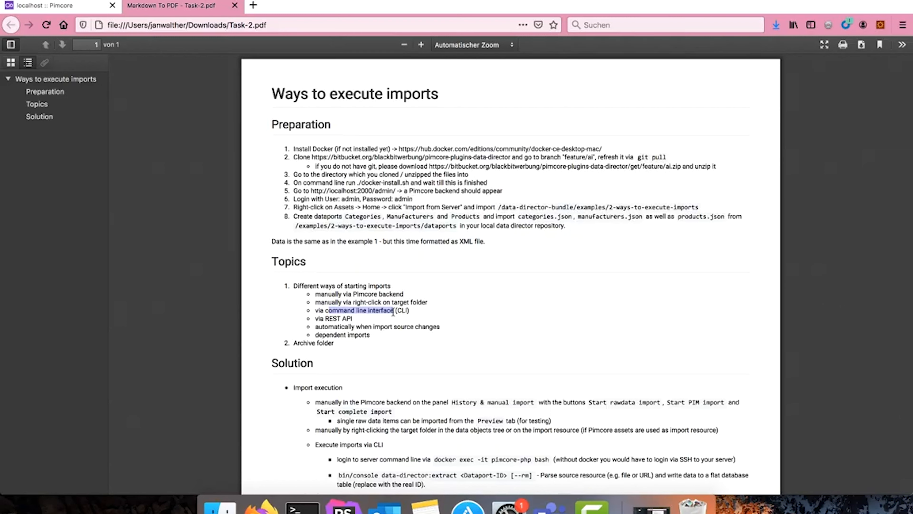
{"action": "left_click", "coordinate": [68, 5]}
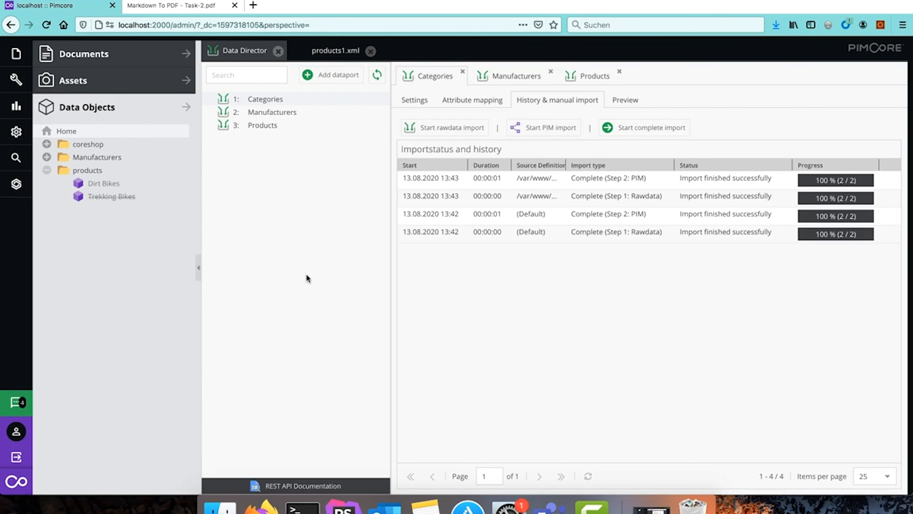
- Copy the command docker exec -it pimcore-php bash from Task-2.pdf and run it in a new Terminal tab
{"action": "left_click", "coordinate": [198, 11]}
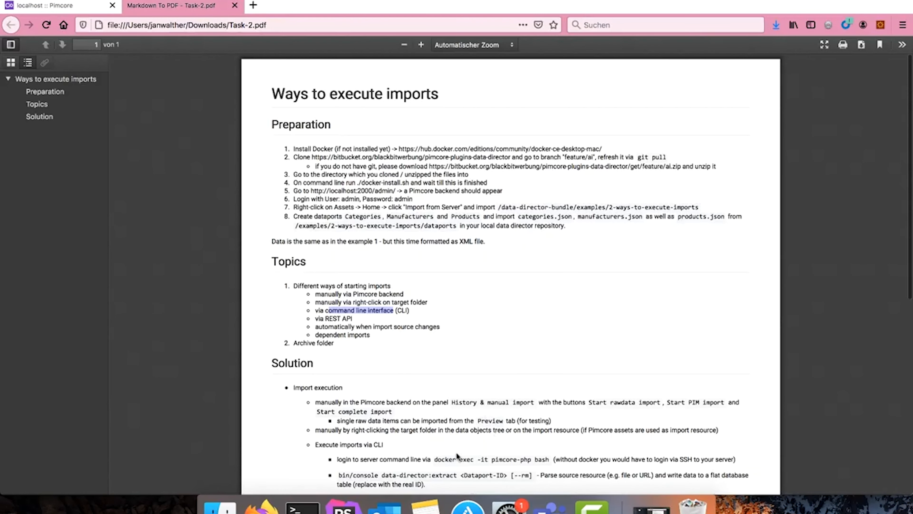
{"action": "scroll", "coordinate": [436, 443], "scroll_direction": "down", "scroll_amount": 1}
{"action": "left_click_drag", "start_coordinate": [435, 444], "coordinate": [549, 444]}
{"action": "key", "text": "super+c"}
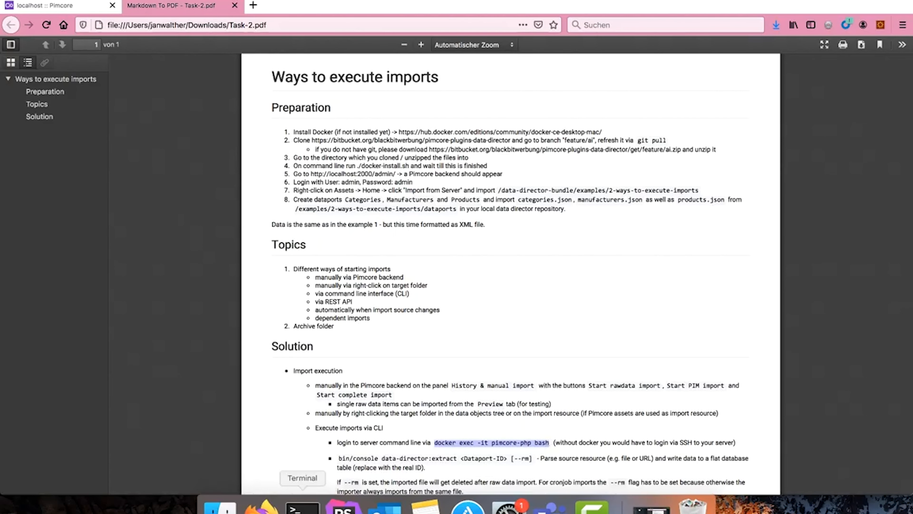
{"action": "left_click", "coordinate": [302, 507]}
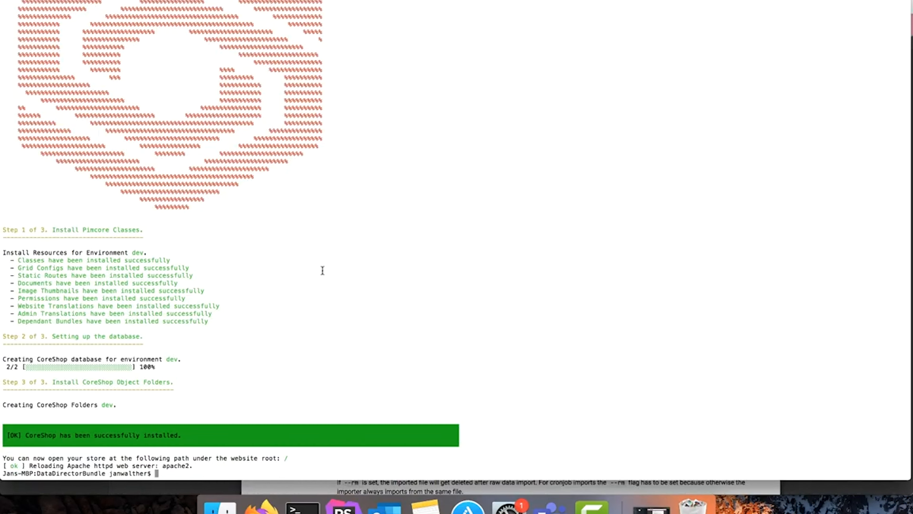
{"action": "key", "text": "super+t"}
{"action": "key", "text": "super+v"}
{"action": "key", "text": "Return"}
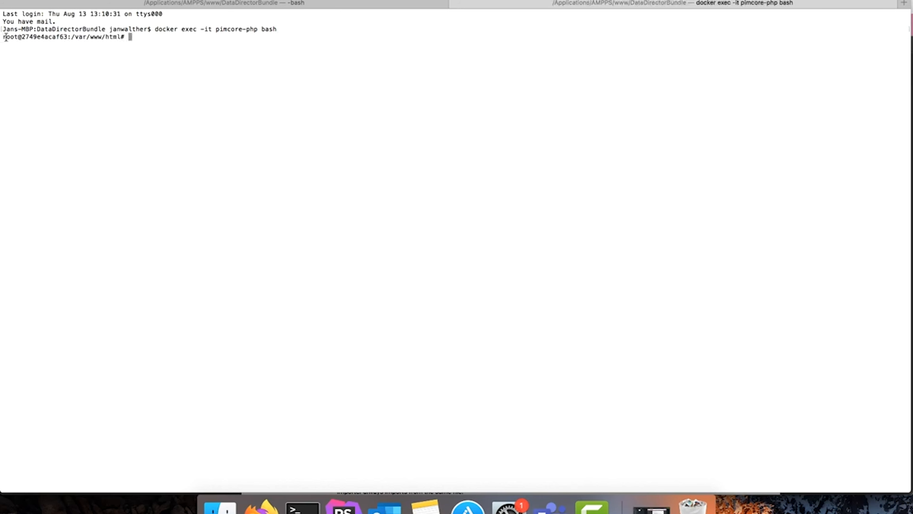
- List the container's files with ls -al, and run bin/console to list the available commands
{"action": "type", "text": "ls -al"}
{"action": "key", "text": "Return"}
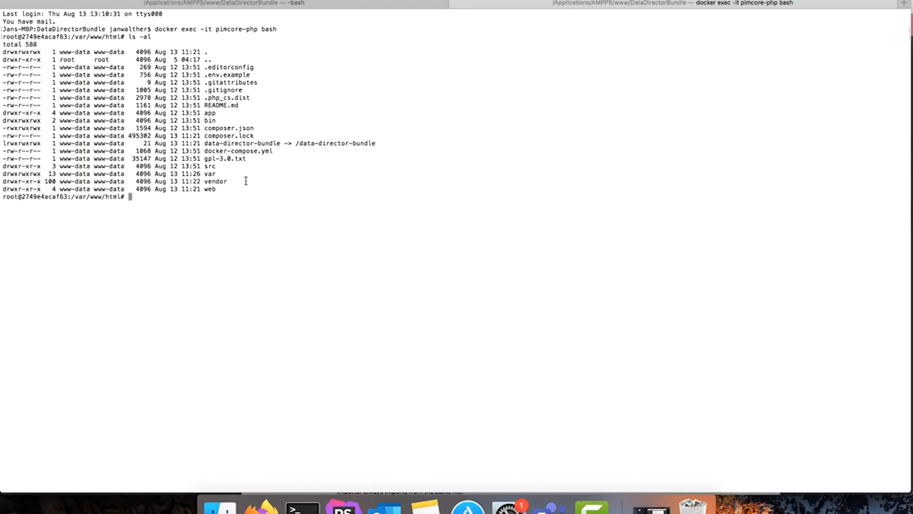
{"action": "type", "text": "bin/console"}
{"action": "key", "text": "Return"}
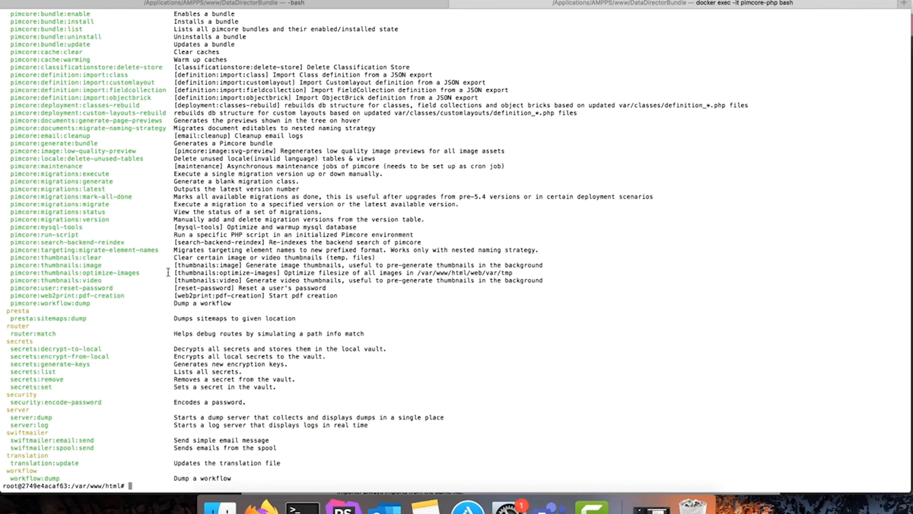
- Examine the data-director commands in the bin/console list, especially extract, process and complete, comparing them with the import options in Pimcore
{"action": "scroll", "coordinate": [168, 272], "scroll_direction": "up", "scroll_amount": 10}
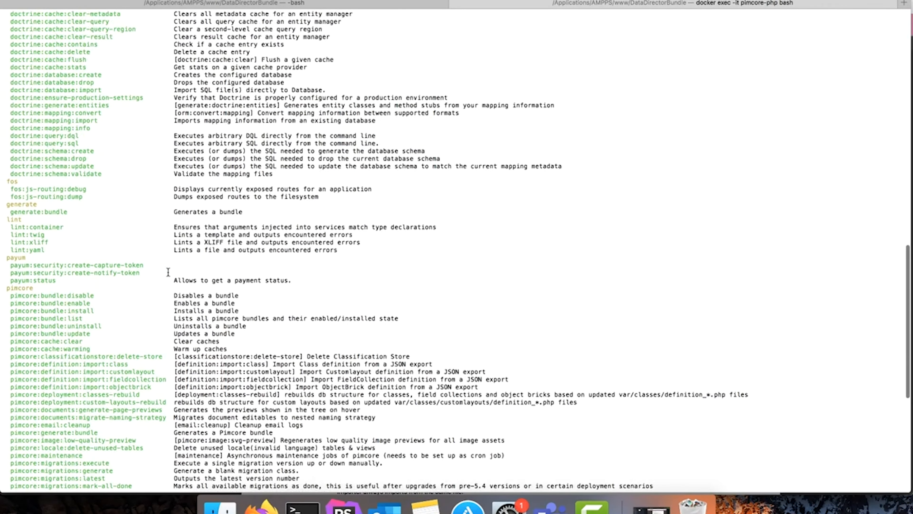
{"action": "scroll", "coordinate": [168, 272], "scroll_direction": "up", "scroll_amount": 3}
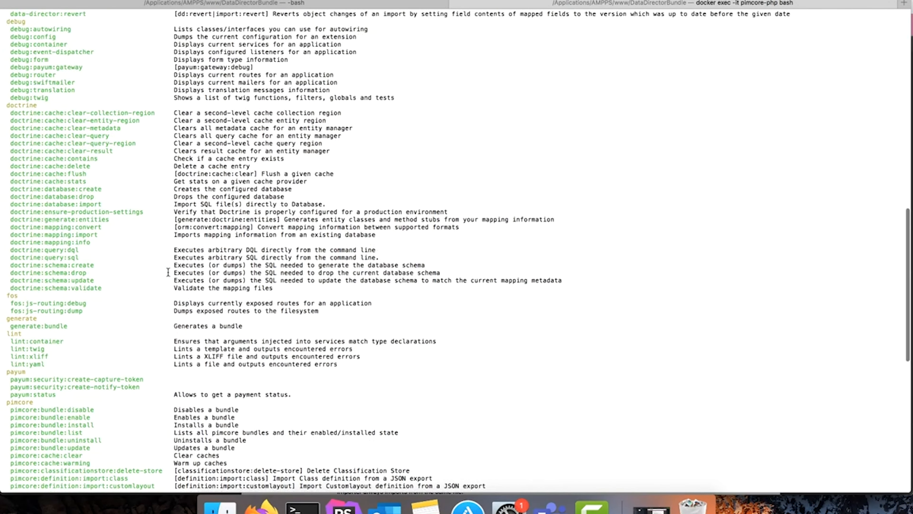
{"action": "scroll", "coordinate": [168, 273], "scroll_direction": "up", "scroll_amount": 5}
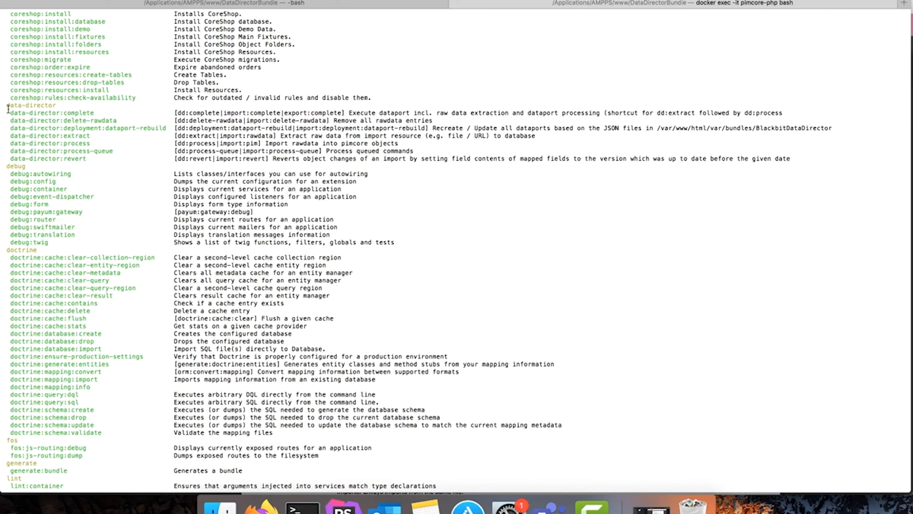
{"action": "left_click_drag", "start_coordinate": [10, 112], "coordinate": [90, 155]}
{"action": "left_click", "coordinate": [90, 155]}
{"action": "double_click", "coordinate": [80, 136]}
{"action": "key", "text": "super+Tab"}
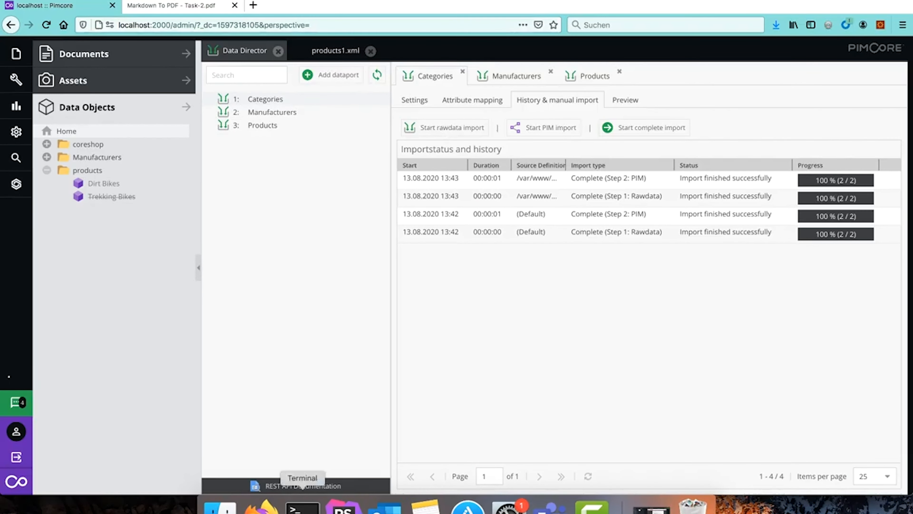
{"action": "left_click", "coordinate": [302, 487]}
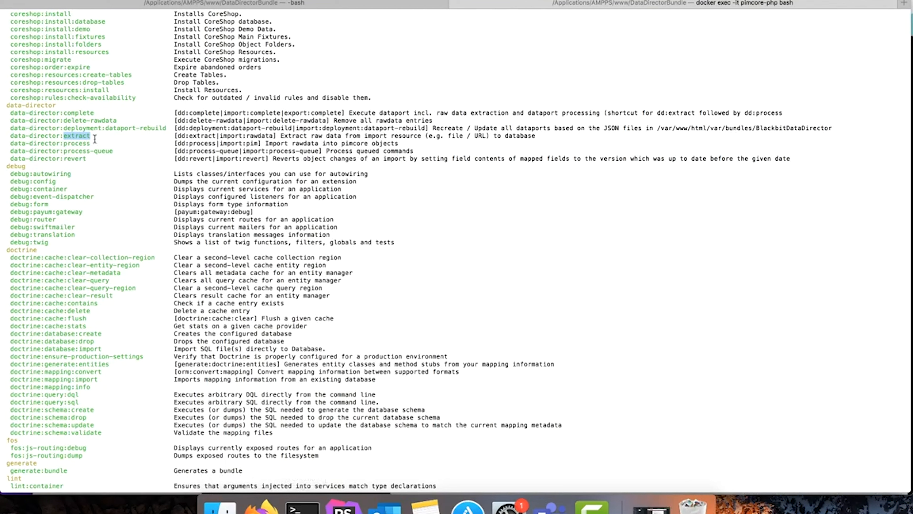
{"action": "double_click", "coordinate": [74, 143]}
{"action": "double_click", "coordinate": [72, 113]}
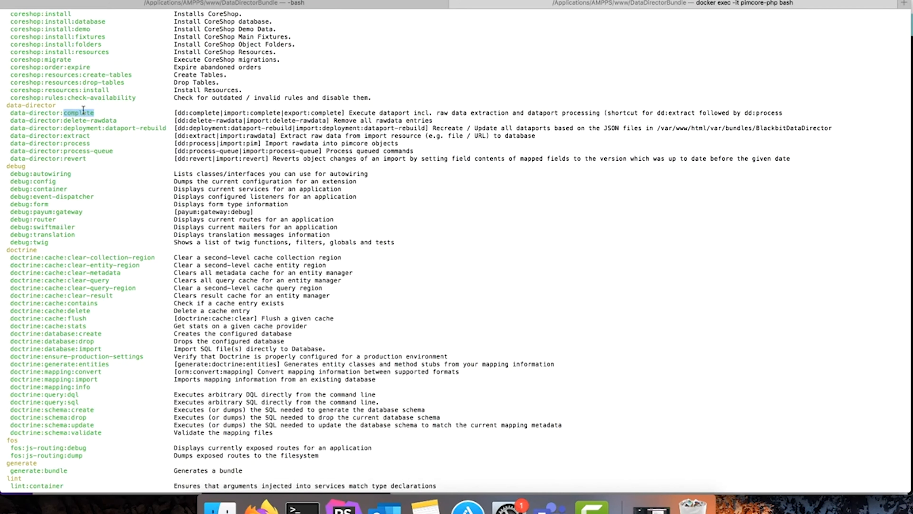
{"action": "double_click", "coordinate": [76, 135]}
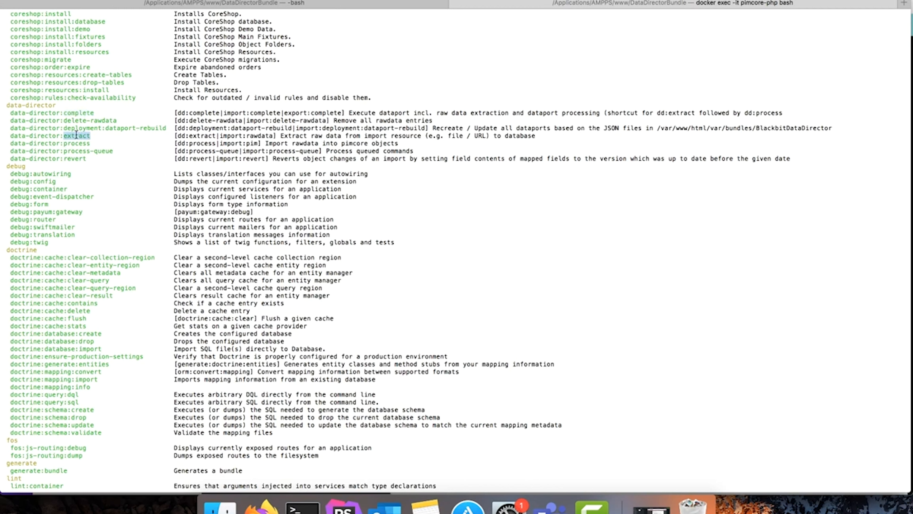
{"action": "double_click", "coordinate": [72, 143]}
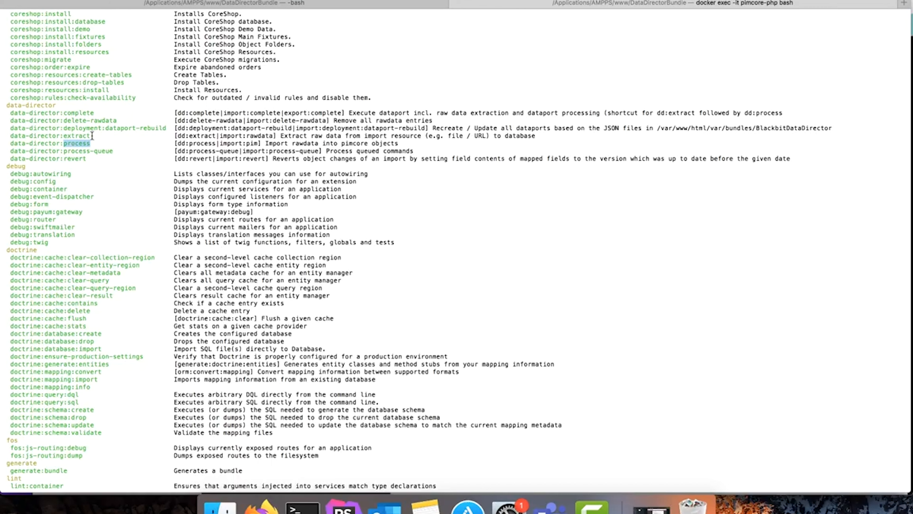
- Run bin/console data-director:extract --help, and check its dataport argument against the dataport list in the Pimcore backend
{"action": "left_click_drag", "start_coordinate": [92, 136], "coordinate": [11, 137]}
{"action": "key", "text": "cmd+c"}
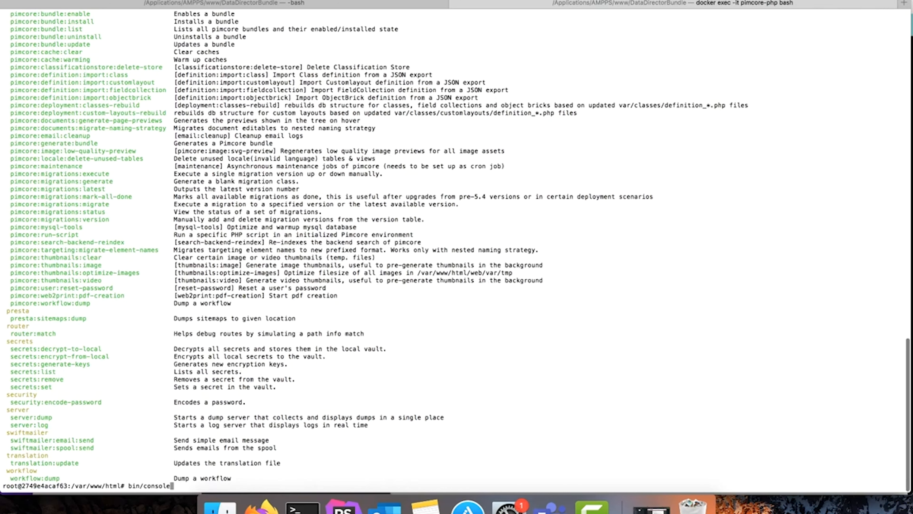
{"action": "key", "text": "cmd+v"}
{"action": "type", "text": "--help"}
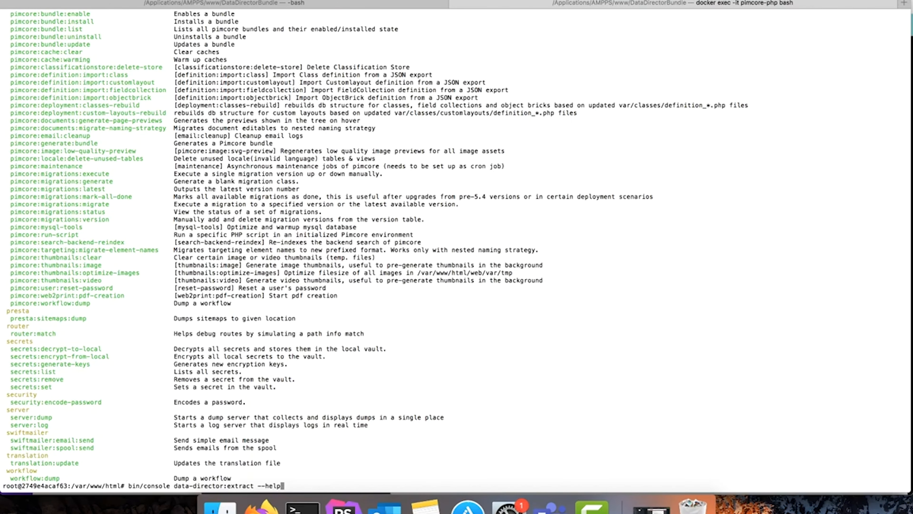
{"action": "key", "text": "Return"}
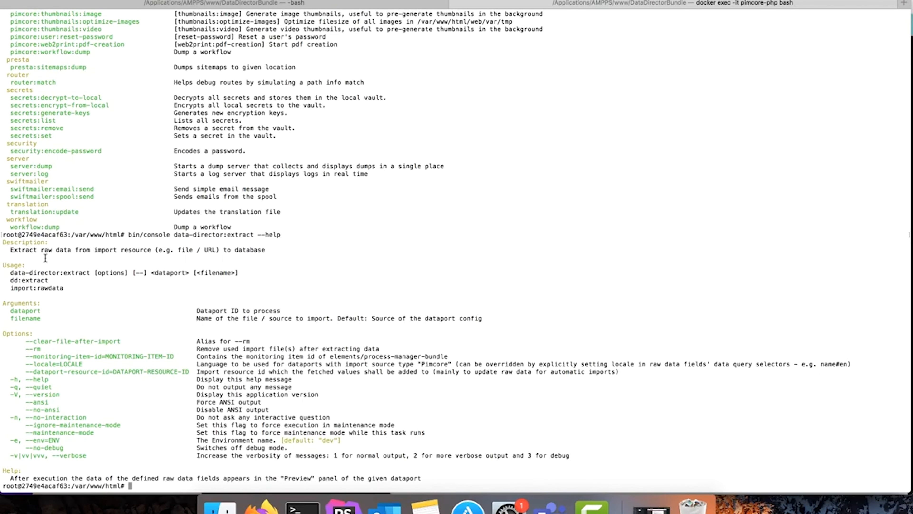
{"action": "double_click", "coordinate": [23, 310]}
{"action": "left_click", "coordinate": [261, 505]}
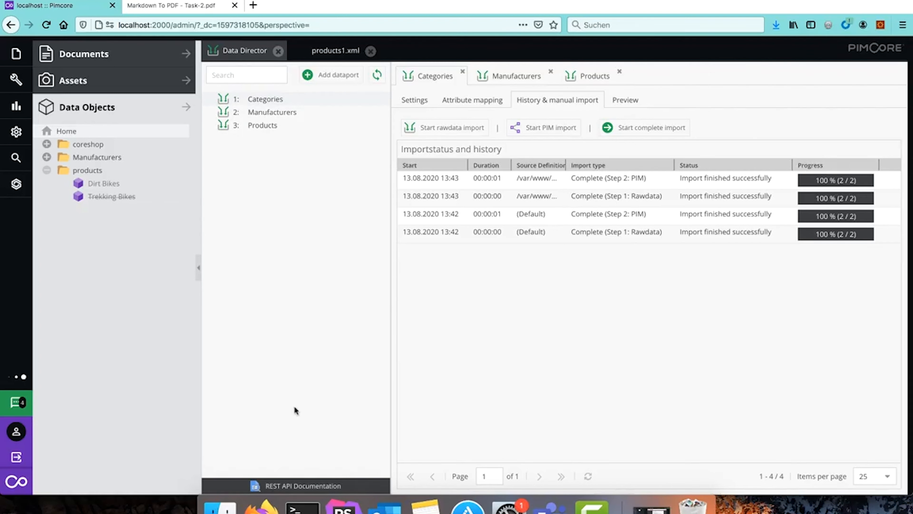
- Run bin/console data-director:extract 1 -vv in Terminal, checking the filename argument and verbosity option in the help text
{"action": "left_click", "coordinate": [302, 507]}
{"action": "key", "text": "Up"}
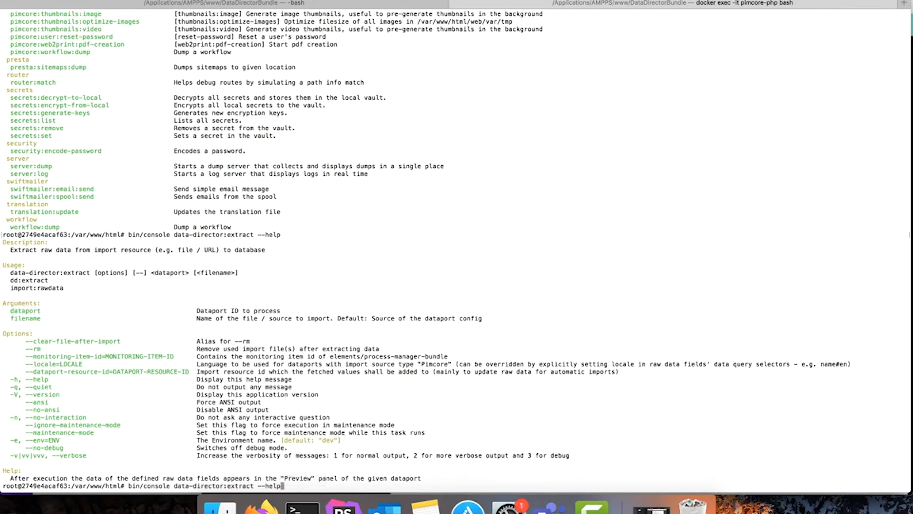
{"action": "key", "text": "BackSpace"}
{"action": "key", "text": "BackSpace"}
{"action": "key", "text": "BackSpace"}
{"action": "key", "text": "BackSpace"}
{"action": "key", "text": "BackSpace"}
{"action": "key", "text": "BackSpace"}
{"action": "type", "text": "1"}
{"action": "double_click", "coordinate": [18, 318]}
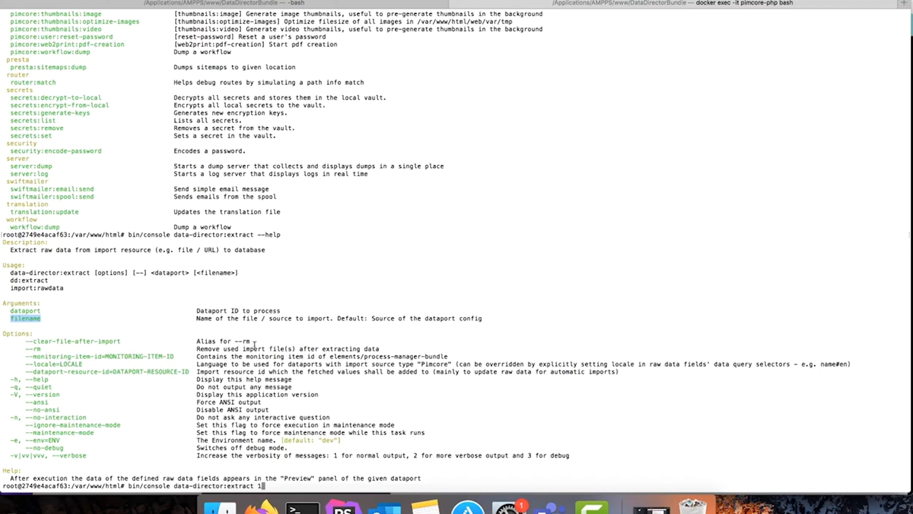
{"action": "type", "text": "-vv"}
{"action": "left_click_drag", "start_coordinate": [268, 486], "coordinate": [280, 486]}
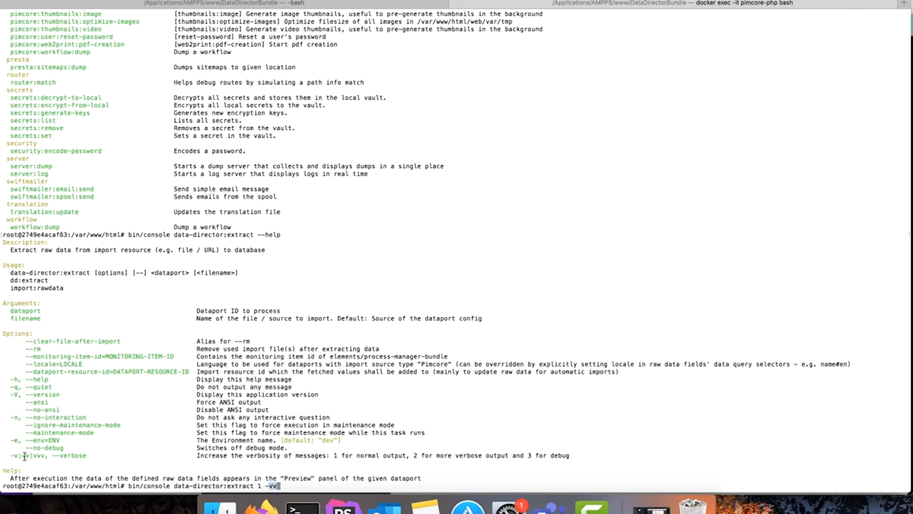
{"action": "left_click_drag", "start_coordinate": [10, 455], "coordinate": [380, 456]}
{"action": "left_click", "coordinate": [418, 432]}
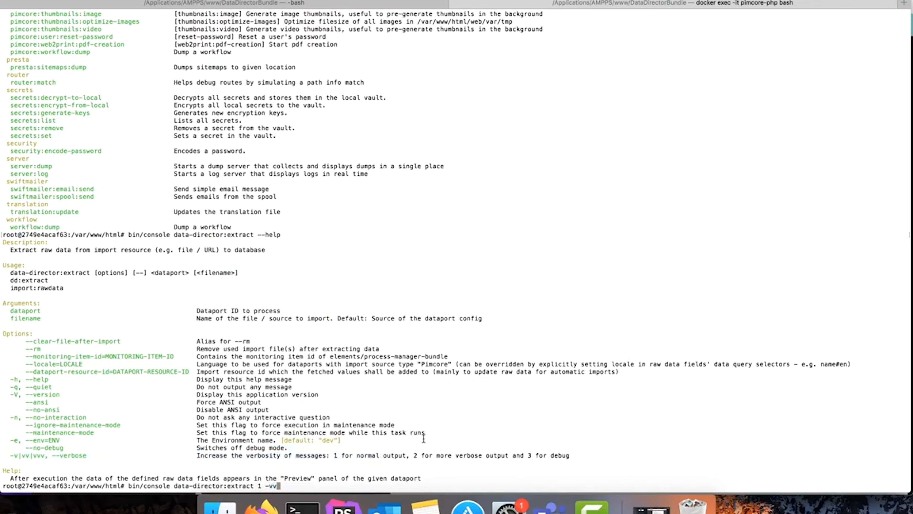
{"action": "key", "text": "Return"}
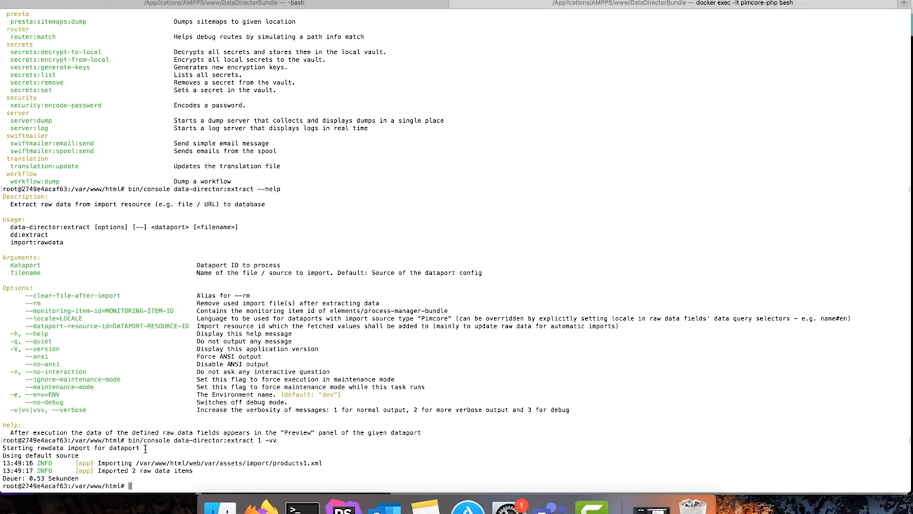
- Examine the extract output for the dataport, the source used, the imported file and the raw data items
{"action": "double_click", "coordinate": [49, 448]}
{"action": "left_click_drag", "start_coordinate": [150, 449], "coordinate": [23, 454]}
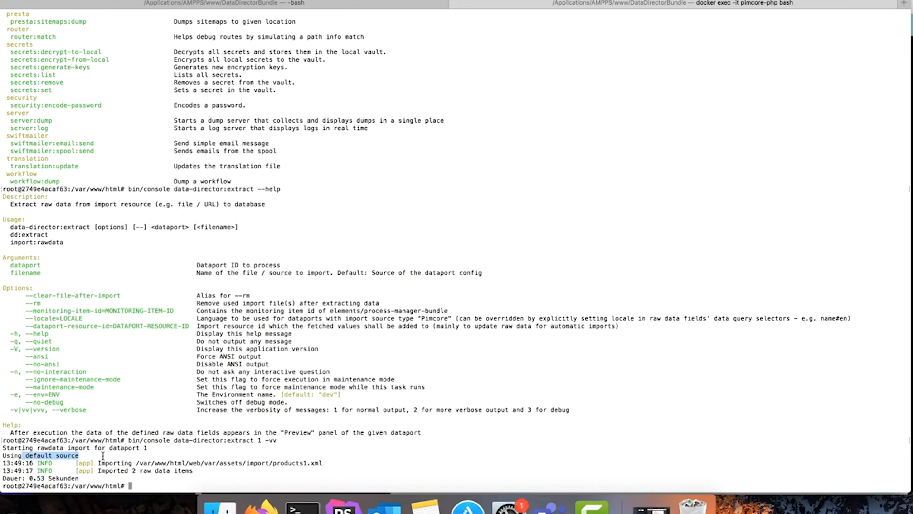
{"action": "left_click_drag", "start_coordinate": [98, 462], "coordinate": [328, 462]}
{"action": "left_click_drag", "start_coordinate": [273, 462], "coordinate": [327, 462]}
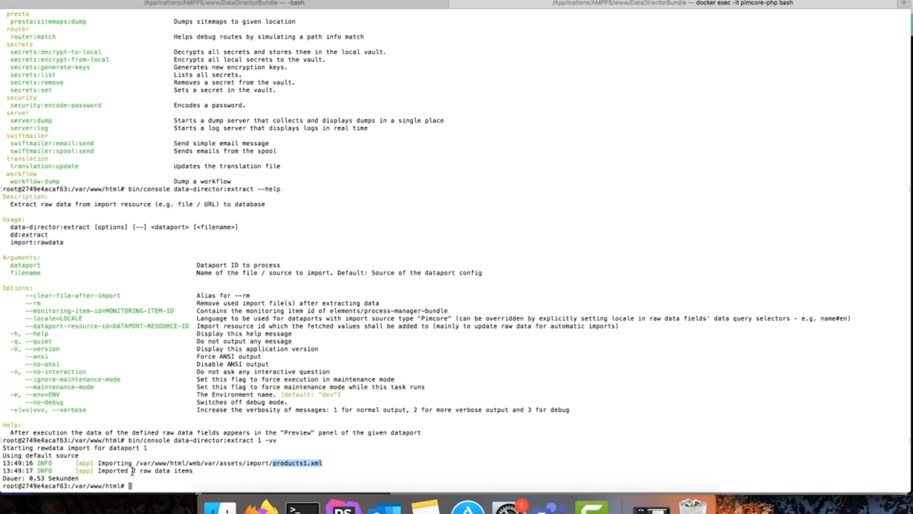
{"action": "left_click_drag", "start_coordinate": [132, 472], "coordinate": [197, 471]}
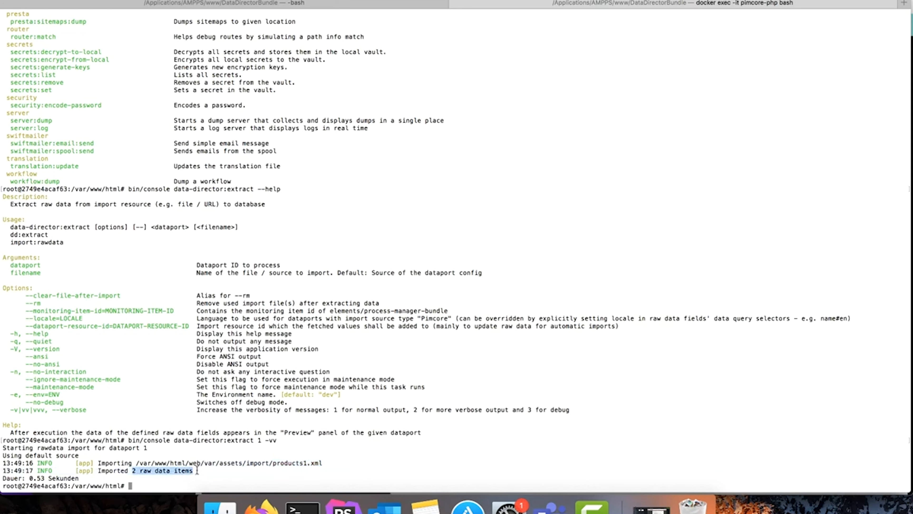
- Switch to Pimcore and examine the Categories raw data preview with a wider Source Definition column, comparing it with the import folder's Import options
{"action": "left_click", "coordinate": [262, 506]}
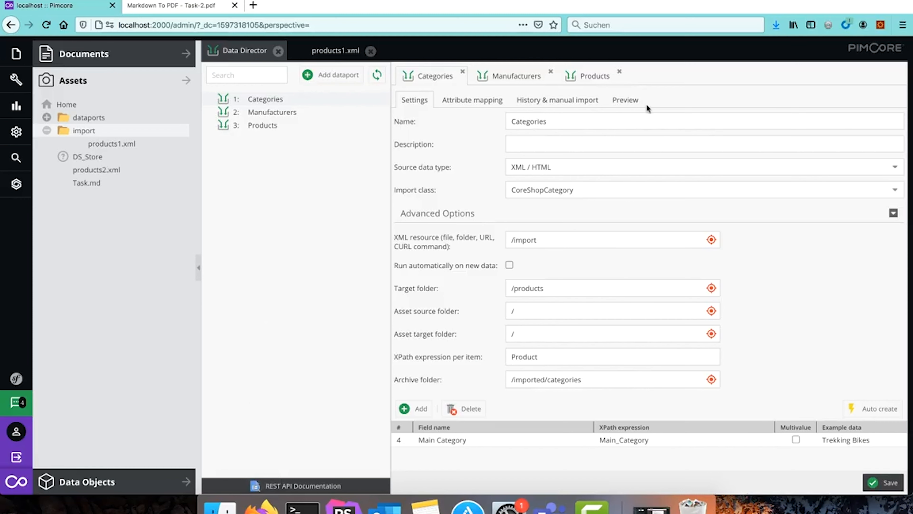
{"action": "left_click", "coordinate": [634, 102]}
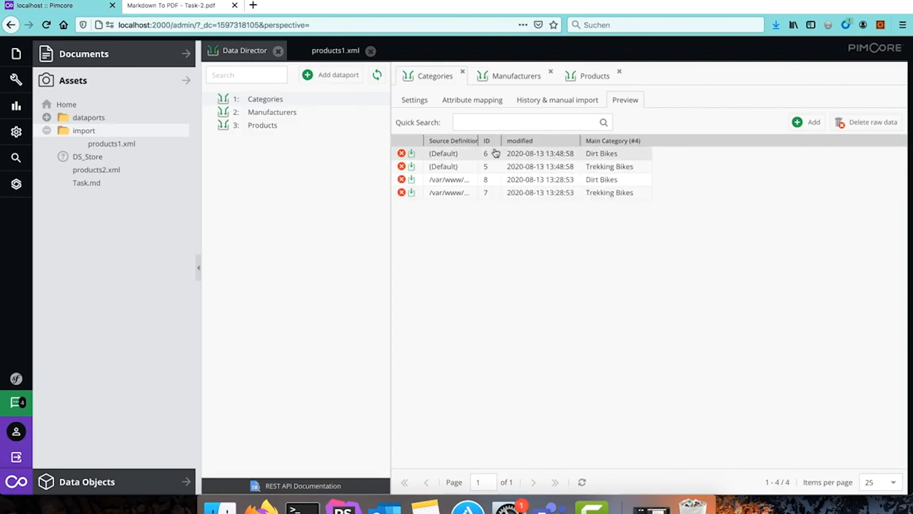
{"action": "left_click_drag", "start_coordinate": [478, 141], "coordinate": [603, 142]}
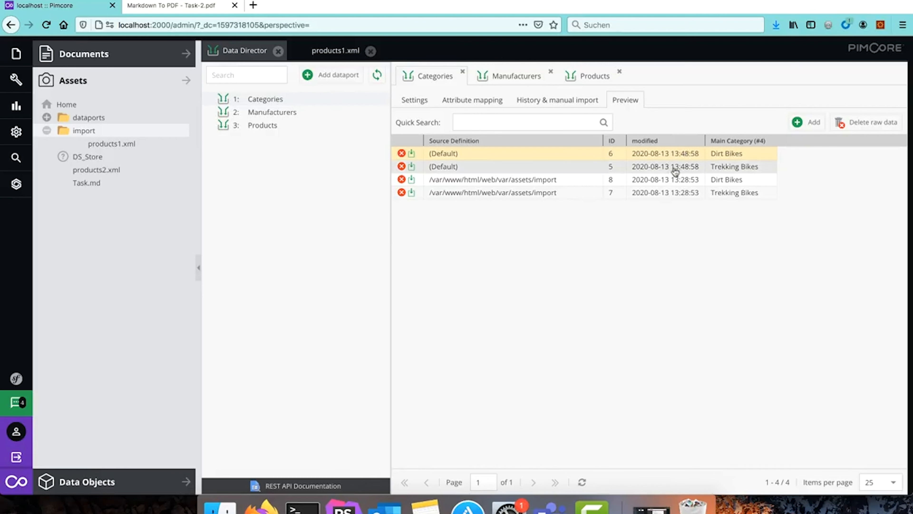
{"action": "left_click", "coordinate": [639, 180]}
{"action": "left_click", "coordinate": [642, 196]}
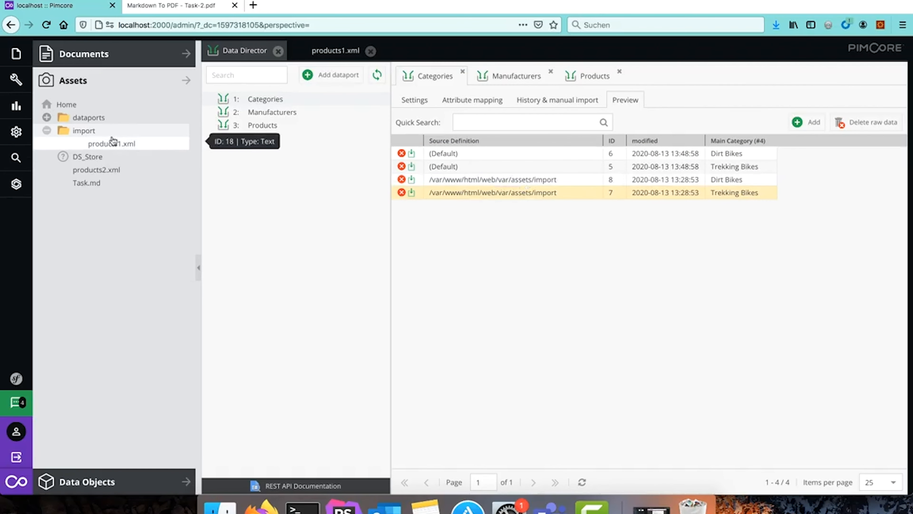
{"action": "right_click", "coordinate": [80, 133]}
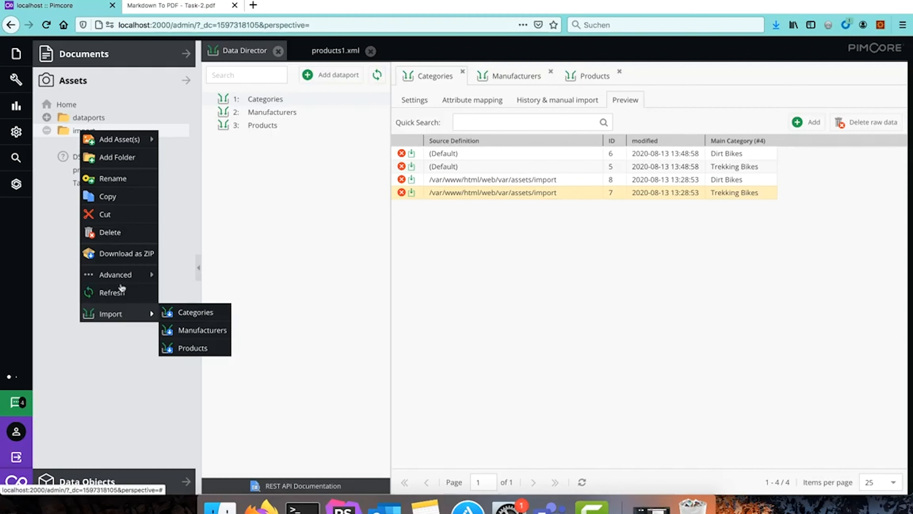
{"action": "left_click", "coordinate": [299, 260]}
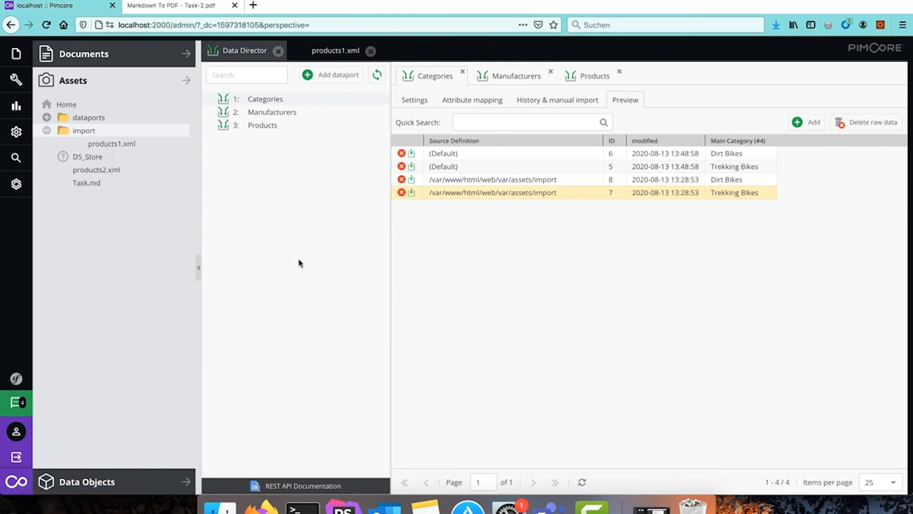
- Delete the raw data of the Categories dataport, and rerun bin/console data-director:extract 1 -vv in Terminal
{"action": "left_click", "coordinate": [870, 127]}
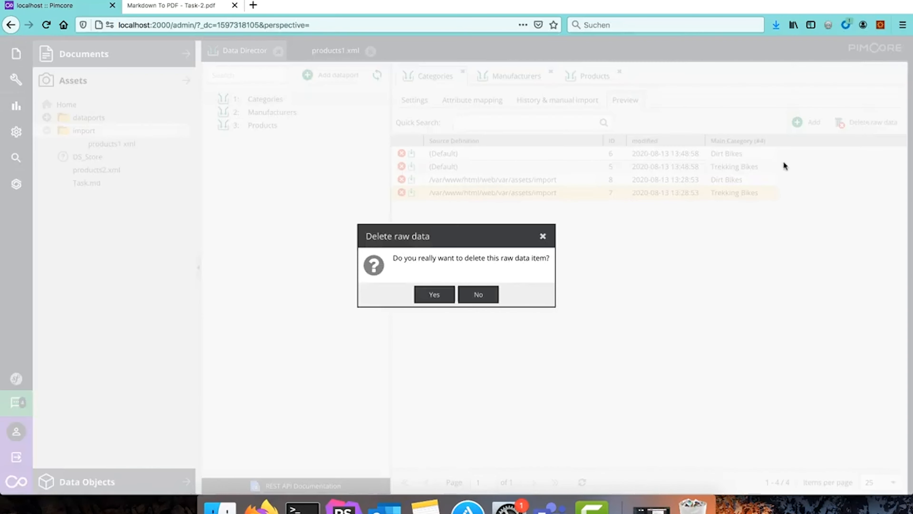
{"action": "left_click", "coordinate": [431, 294]}
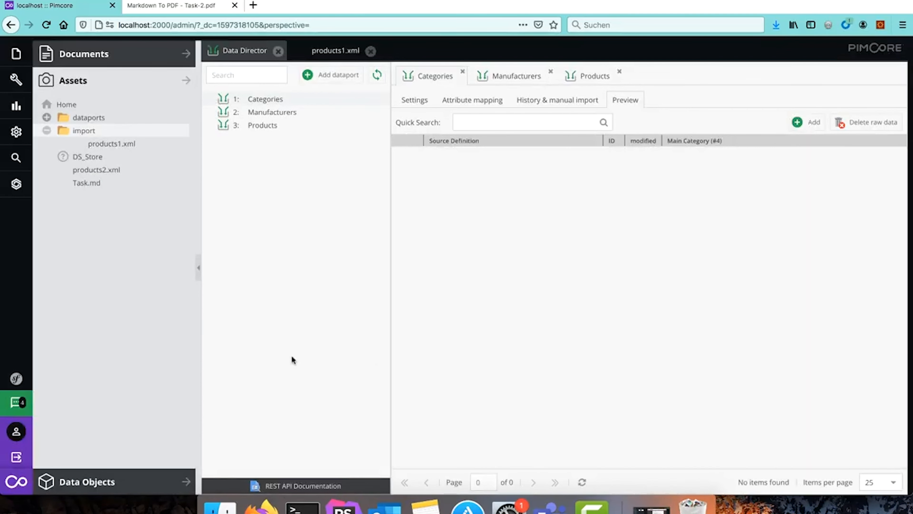
{"action": "left_click", "coordinate": [302, 506]}
{"action": "key", "text": "Up"}
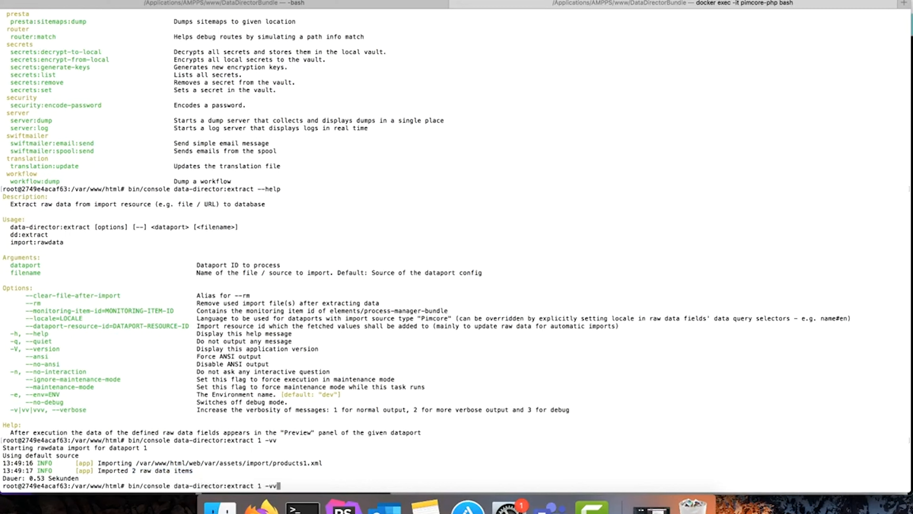
{"action": "key", "text": "Return"}
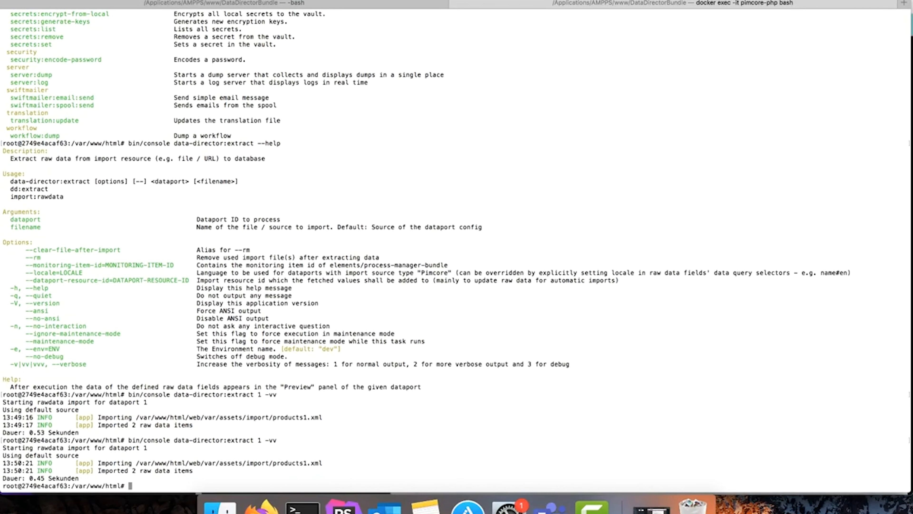
- Refresh the Categories preview in Pimcore and compare its raw data with the Main_Category values in products1.xml
{"action": "left_click", "coordinate": [262, 506]}
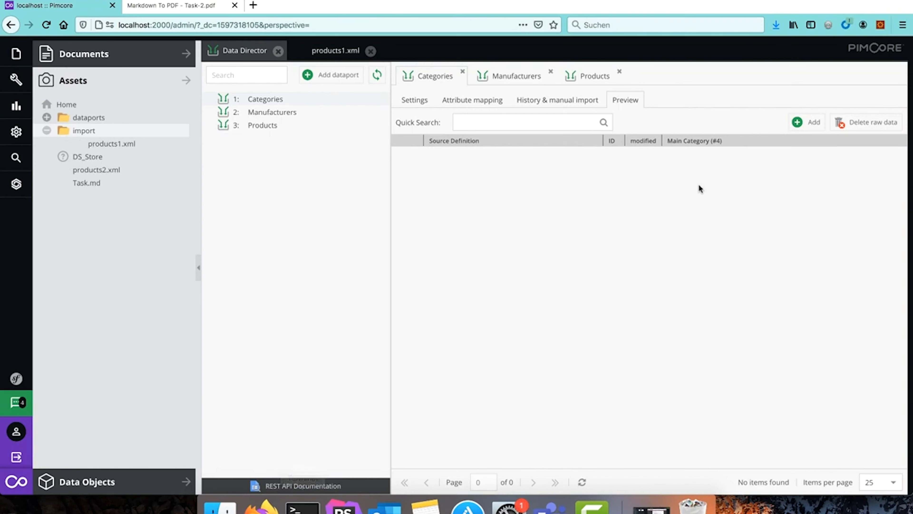
{"action": "left_click", "coordinate": [584, 483]}
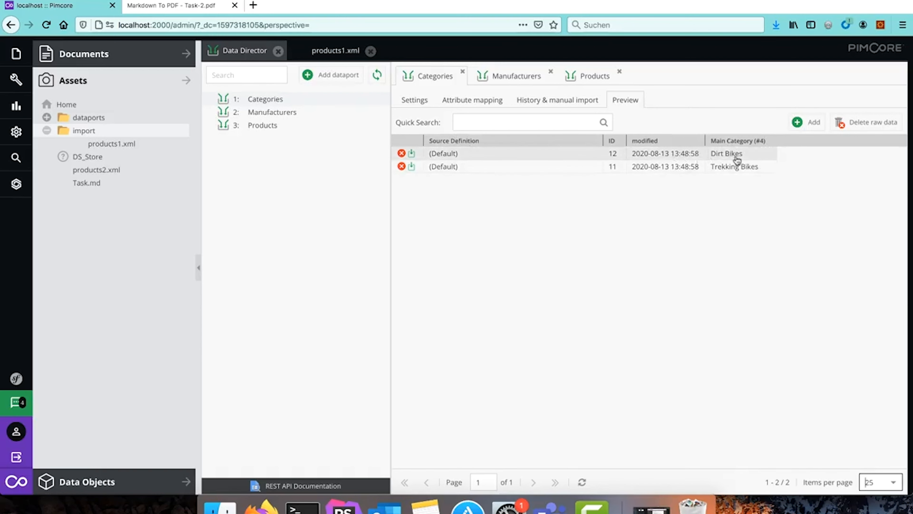
{"action": "left_click", "coordinate": [327, 54]}
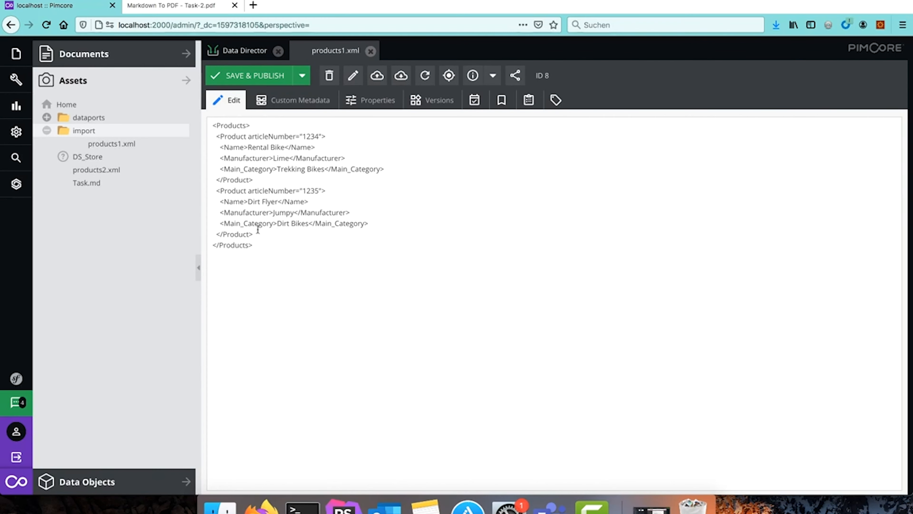
{"action": "left_click_drag", "start_coordinate": [277, 169], "coordinate": [323, 168]}
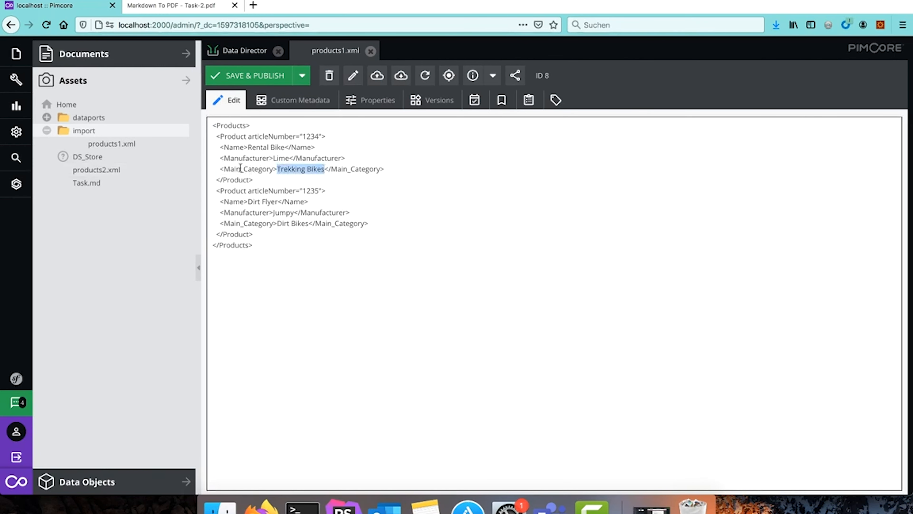
{"action": "left_click_drag", "start_coordinate": [282, 223], "coordinate": [309, 223]}
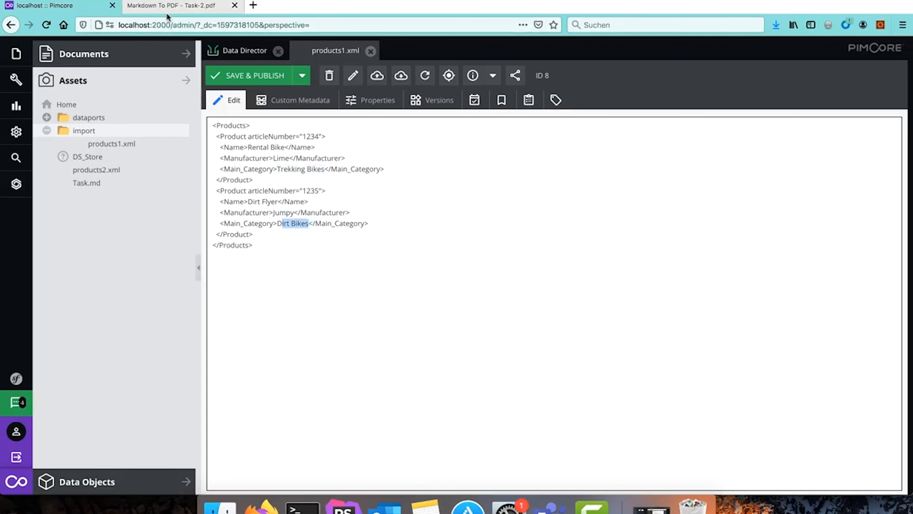
- Run bin/console data-director:process --help in Terminal
{"action": "left_click", "coordinate": [302, 507]}
{"action": "key", "text": "Up"}
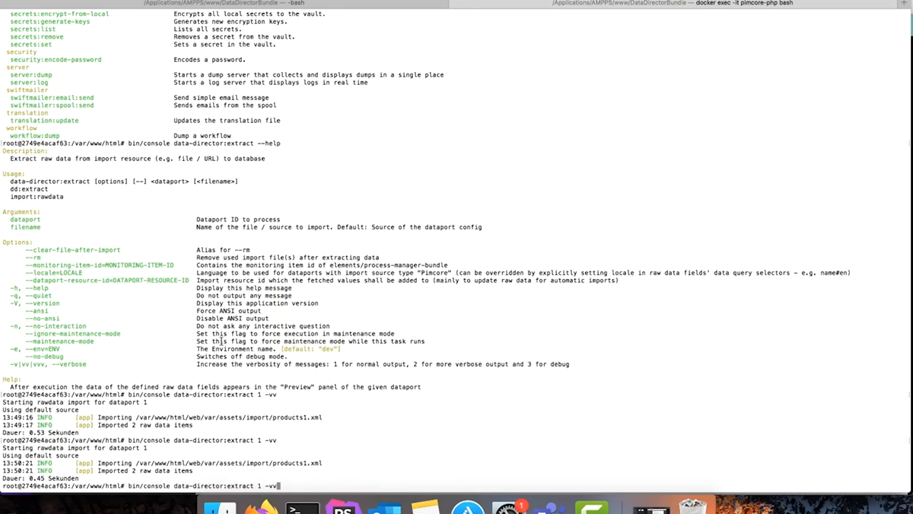
{"action": "scroll", "coordinate": [221, 341], "scroll_direction": "up", "scroll_amount": 5}
{"action": "scroll", "coordinate": [226, 351], "scroll_direction": "down", "scroll_amount": 5}
{"action": "key", "text": "BackSpace"}
{"action": "key", "text": "BackSpace"}
{"action": "key", "text": "BackSpace"}
{"action": "key", "text": "BackSpace"}
{"action": "key", "text": "BackSpace"}
{"action": "key", "text": "BackSpace"}
{"action": "key", "text": "BackSpace"}
{"action": "key", "text": "BackSpace"}
{"action": "key", "text": "BackSpace"}
{"action": "key", "text": "BackSpace"}
{"action": "key", "text": "BackSpace"}
{"action": "key", "text": "BackSpace"}
{"action": "key", "text": "BackSpace"}
{"action": "type", "text": "process --help"}
{"action": "key", "text": "Return"}
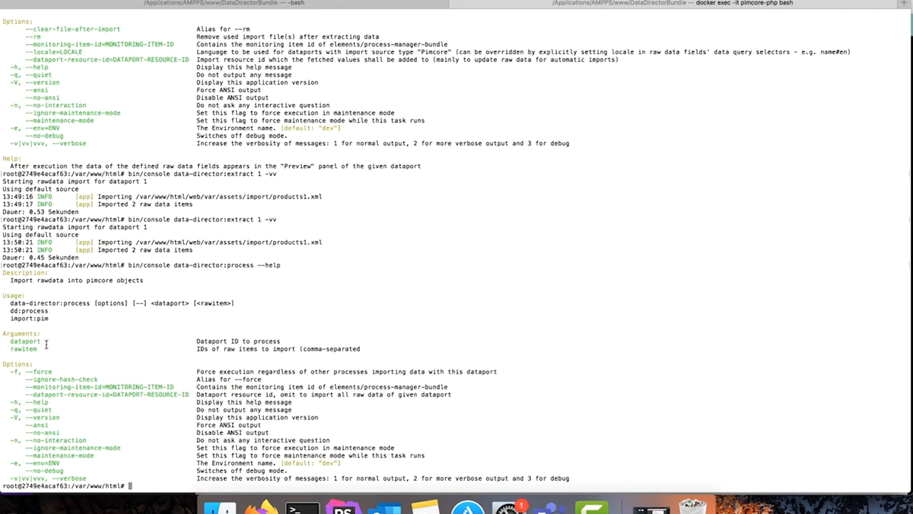
- Prepare the command bin/console data-director:process 1, checking the dataport and rawitem arguments in the help text
{"action": "key", "text": "Up"}
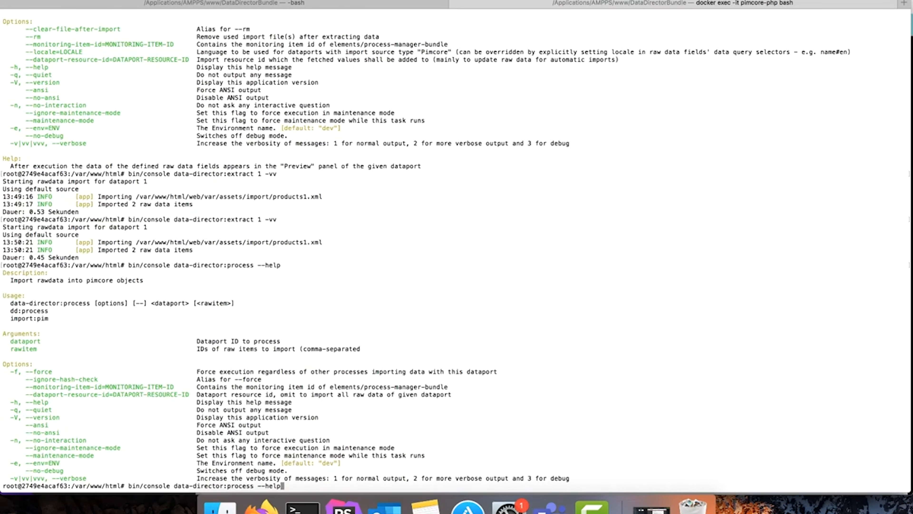
{"action": "key", "text": "BackSpace"}
{"action": "key", "text": "BackSpace"}
{"action": "key", "text": "BackSpace"}
{"action": "key", "text": "BackSpace"}
{"action": "key", "text": "BackSpace"}
{"action": "key", "text": "BackSpace"}
{"action": "double_click", "coordinate": [29, 340]}
{"action": "type", "text": "1"}
{"action": "double_click", "coordinate": [23, 347]}
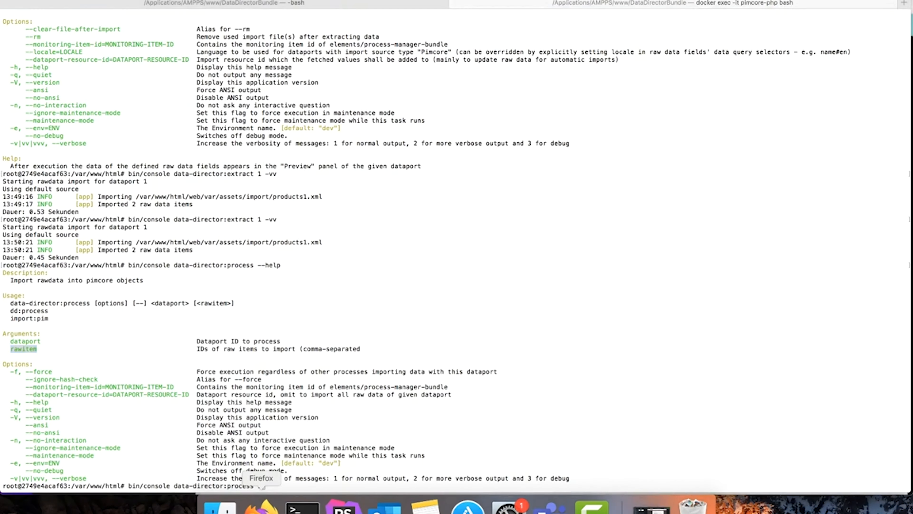
- Look up the Dirt Bikes raw item ID in Pimcore's Categories preview, and complete and run bin/console data-director:process 1 12 -vv in Terminal
{"action": "left_click", "coordinate": [262, 505]}
{"action": "left_click", "coordinate": [241, 49]}
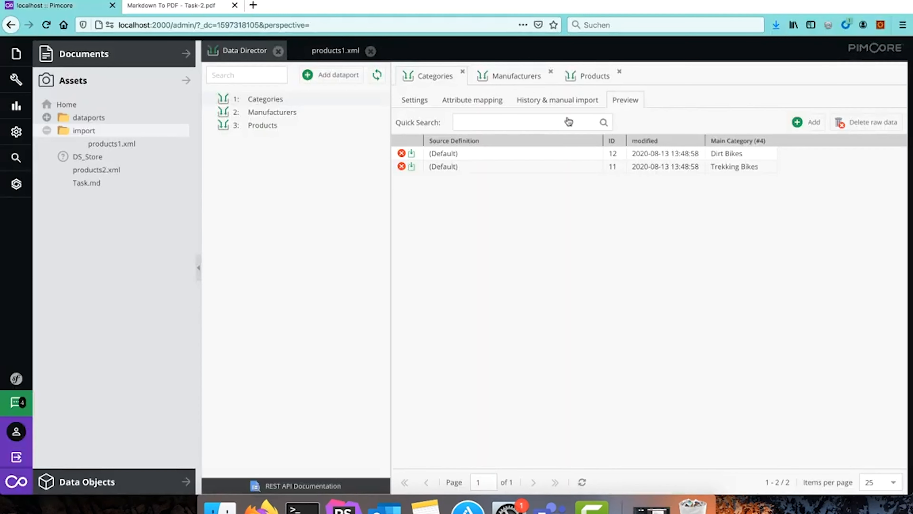
{"action": "double_click", "coordinate": [613, 154]}
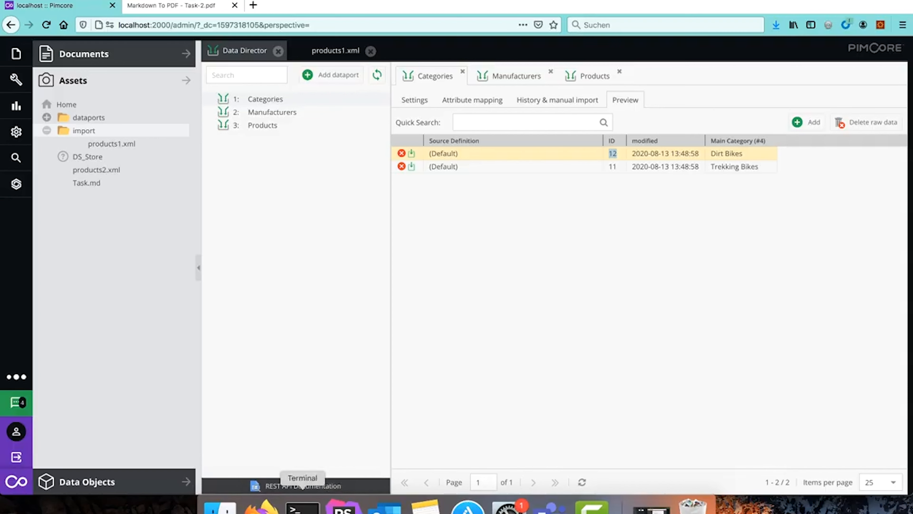
{"action": "left_click", "coordinate": [302, 490]}
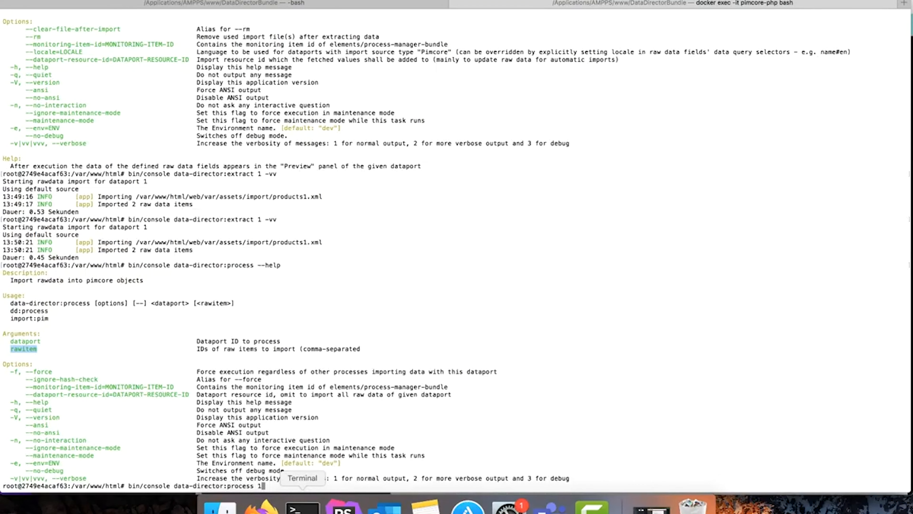
{"action": "type", "text": "12 -vv"}
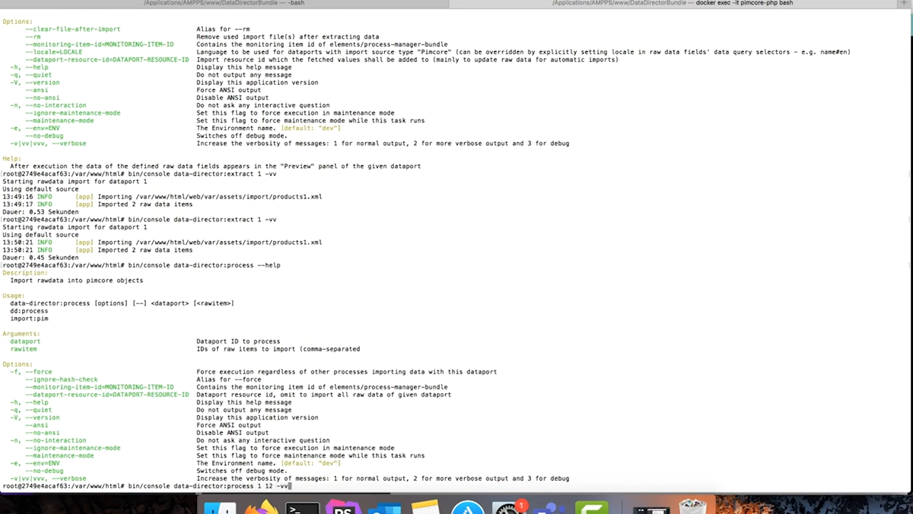
{"action": "key", "text": "Return"}
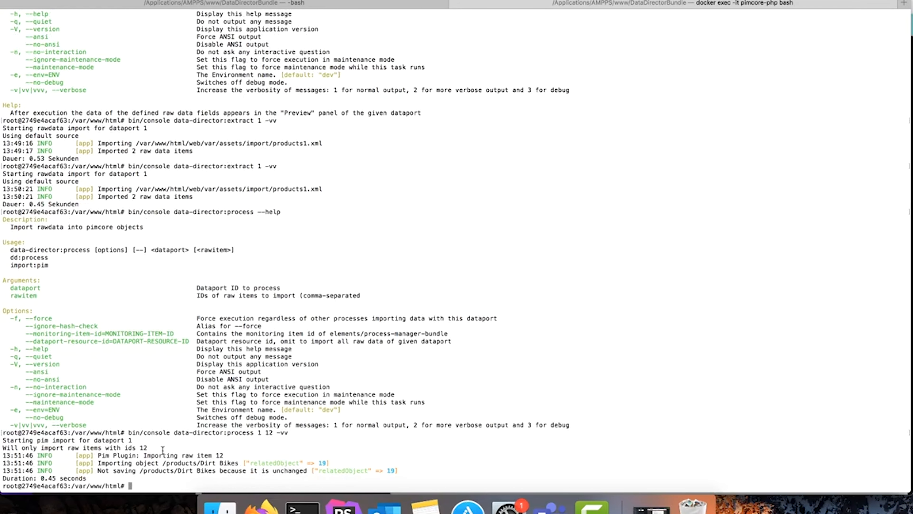
- Examine the process output for the raw item and object path, and check the products folder among Pimcore's data objects
{"action": "left_click_drag", "start_coordinate": [151, 447], "coordinate": [125, 446]}
{"action": "left_click_drag", "start_coordinate": [224, 455], "coordinate": [181, 456]}
{"action": "left_click_drag", "start_coordinate": [163, 463], "coordinate": [234, 462]}
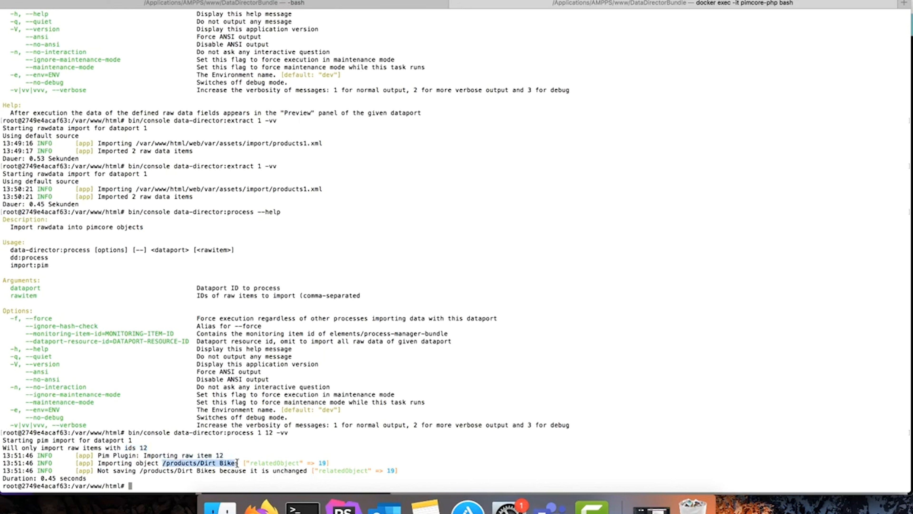
{"action": "key", "text": "super+Tab"}
{"action": "left_click", "coordinate": [98, 471]}
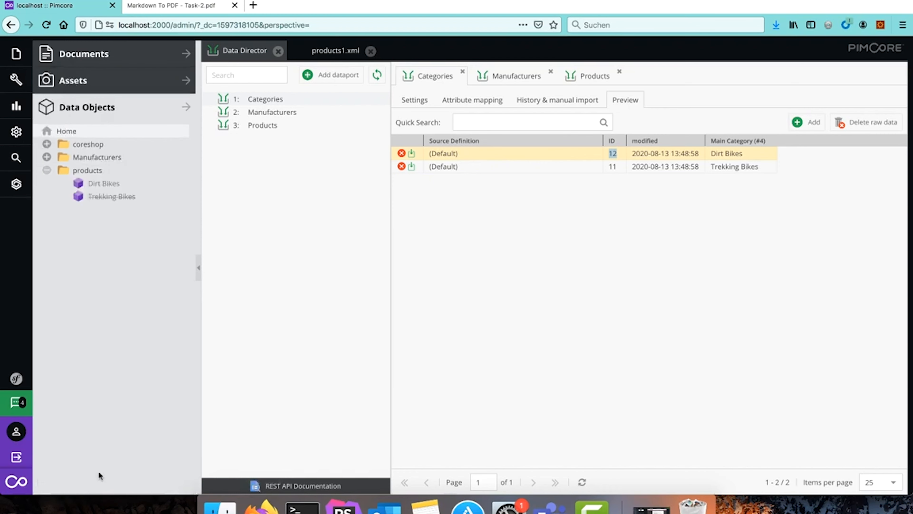
{"action": "right_click", "coordinate": [87, 167]}
{"action": "left_click", "coordinate": [120, 348]}
{"action": "left_click", "coordinate": [318, 509]}
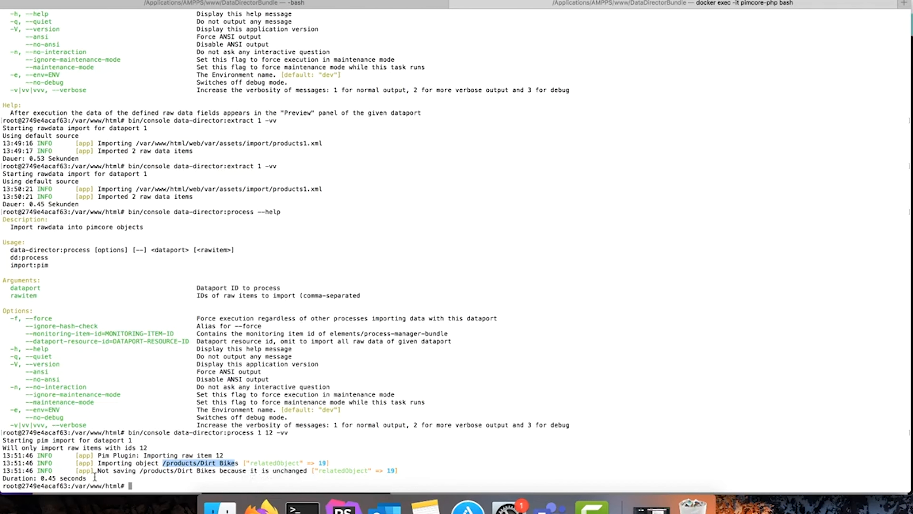
- Check the last process message for Dirt Bikes, and delete the products folder from Pimcore's data objects despite its dependencies
{"action": "left_click_drag", "start_coordinate": [97, 472], "coordinate": [280, 473]}
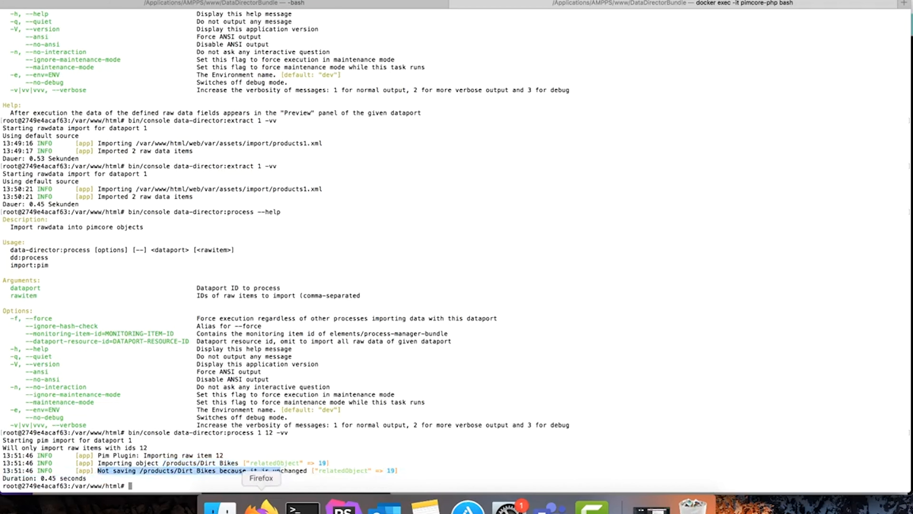
{"action": "left_click", "coordinate": [261, 505]}
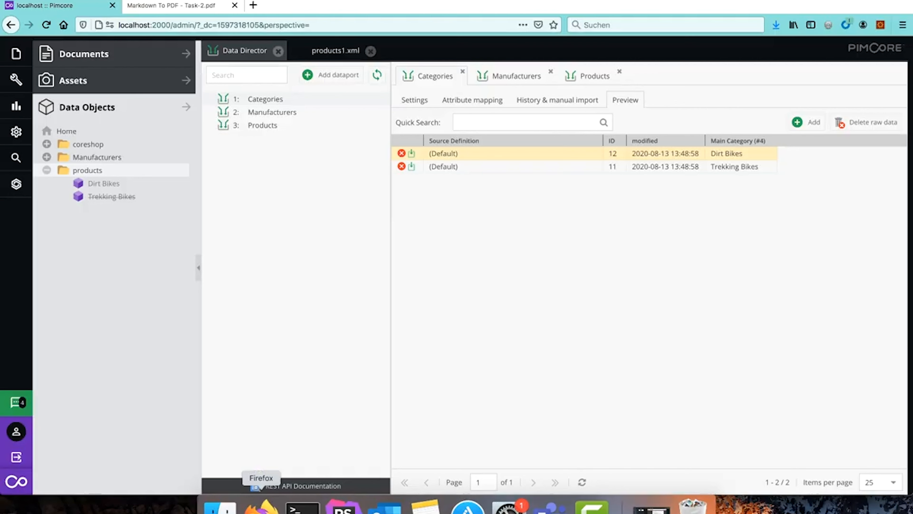
{"action": "right_click", "coordinate": [96, 172]}
{"action": "left_click", "coordinate": [139, 275]}
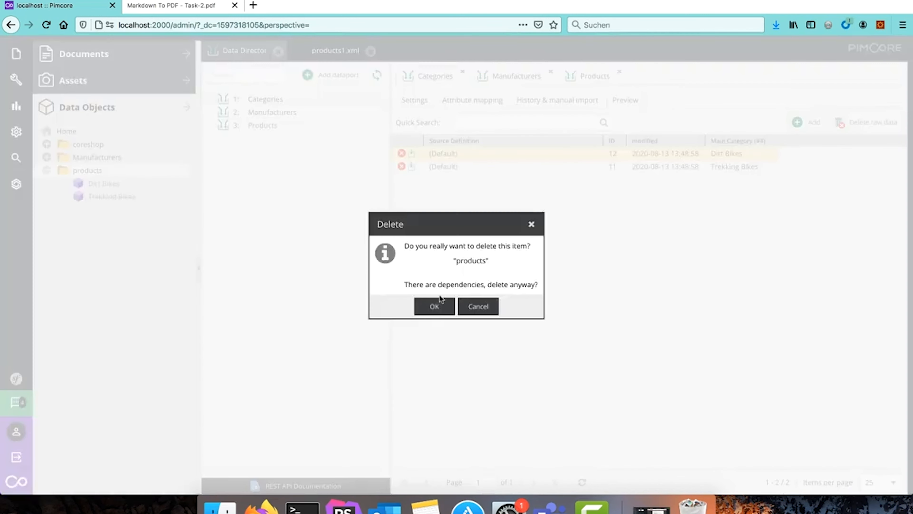
{"action": "left_click", "coordinate": [439, 306]}
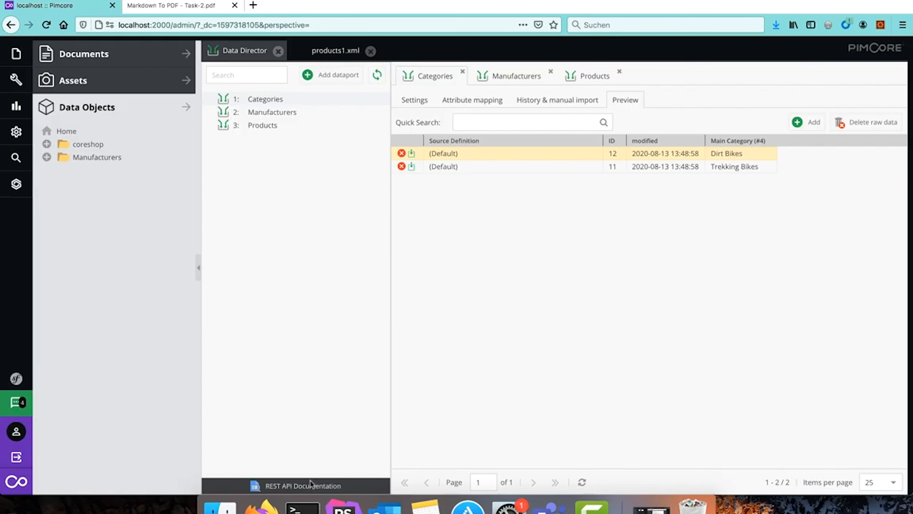
- Rerun bin/console data-director:process 1 12 -vv in Terminal and examine its messages about the Dirt Bikes object
{"action": "left_click", "coordinate": [302, 507]}
{"action": "key", "text": "Up"}
{"action": "key", "text": "Return"}
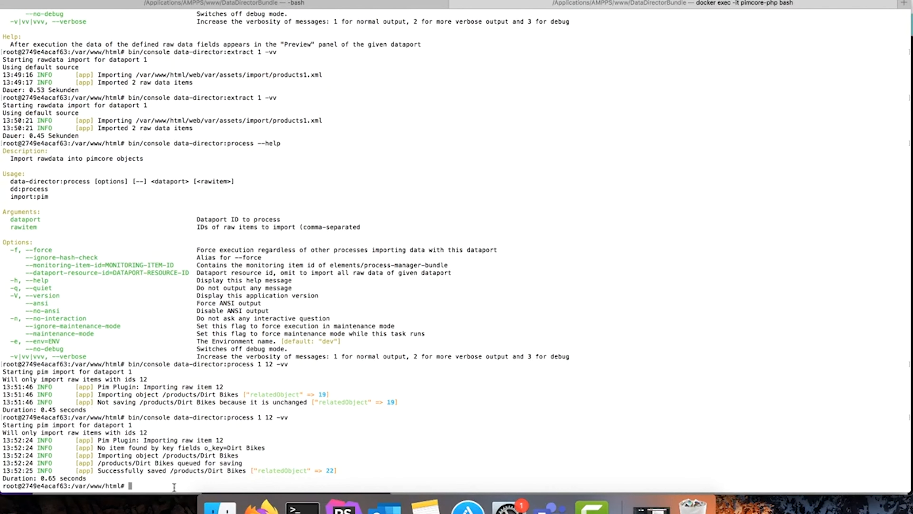
{"action": "left_click_drag", "start_coordinate": [98, 448], "coordinate": [274, 446]}
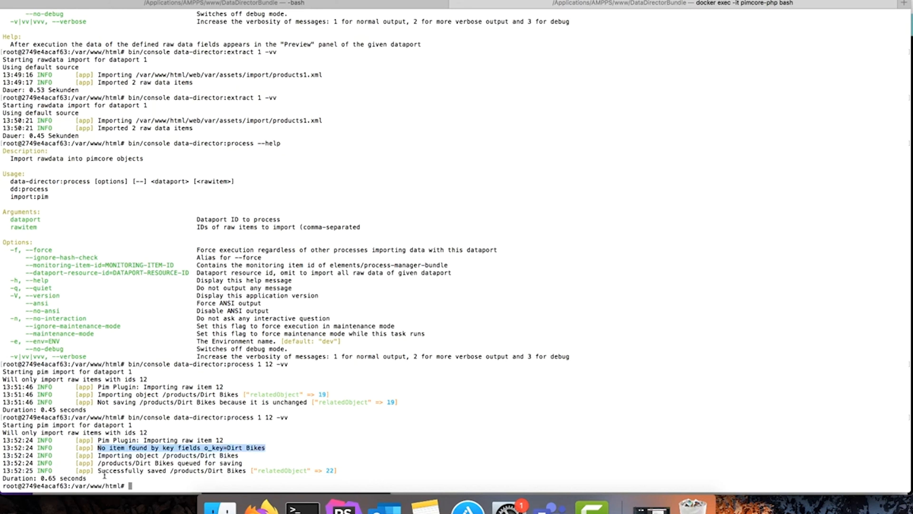
{"action": "left_click_drag", "start_coordinate": [163, 456], "coordinate": [239, 455]}
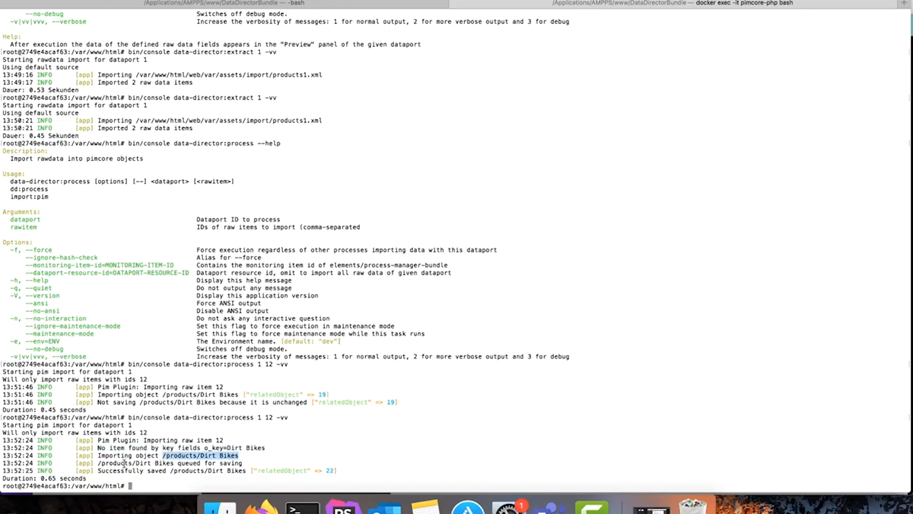
{"action": "left_click_drag", "start_coordinate": [97, 463], "coordinate": [247, 468]}
- Refresh the Home node of Pimcore's data objects to check the products folder
{"action": "left_click", "coordinate": [262, 505]}
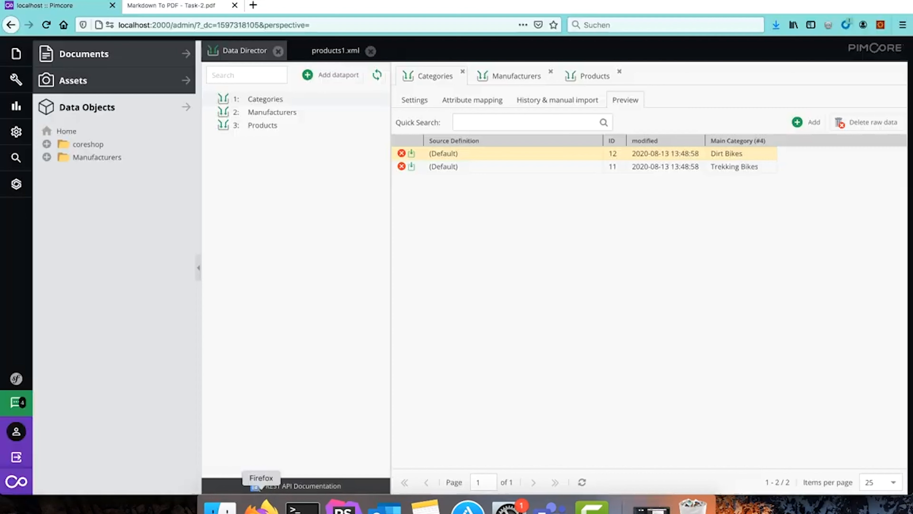
{"action": "right_click", "coordinate": [71, 134]}
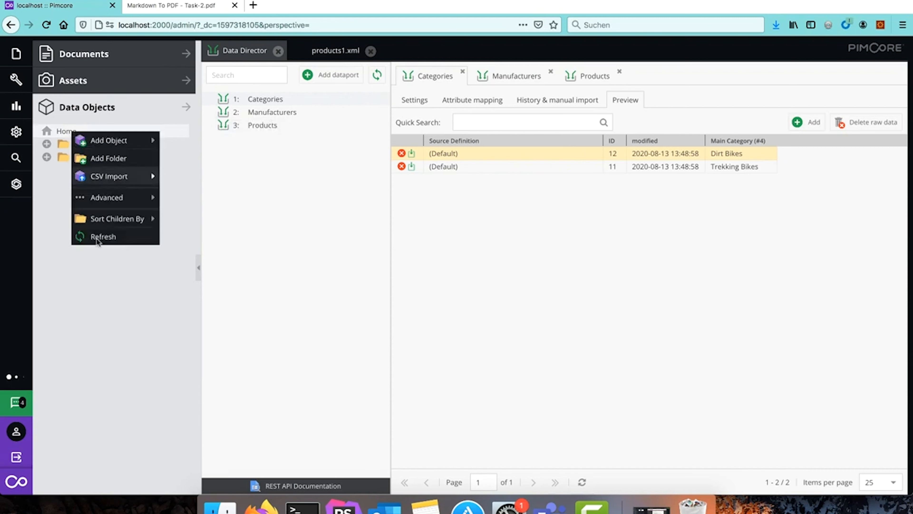
{"action": "left_click", "coordinate": [115, 237]}
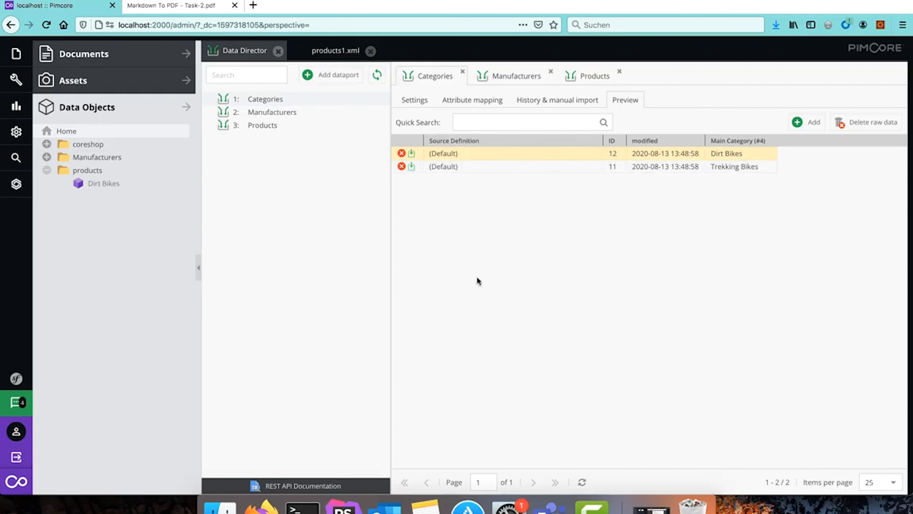
- Run bin/console data-director:process 1 -vv in Terminal, leaving out the raw item ID
{"action": "left_click", "coordinate": [302, 506]}
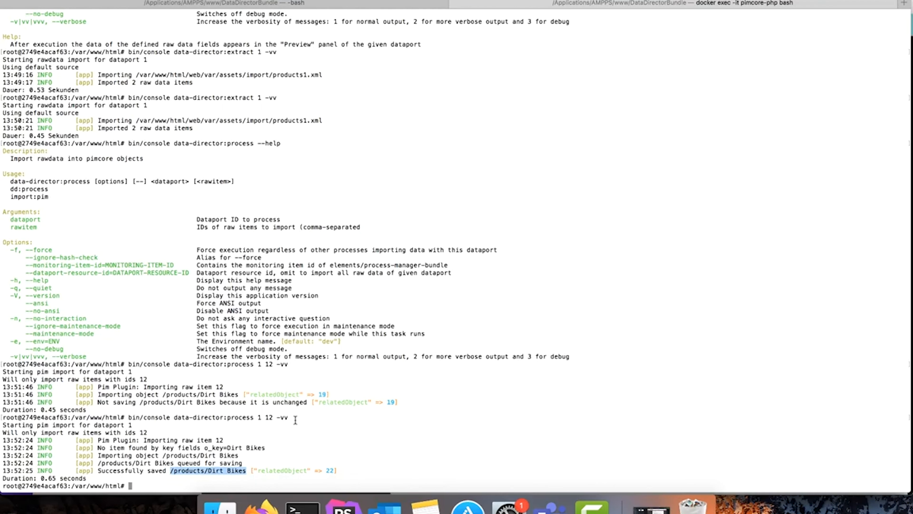
{"action": "key", "text": "Up"}
{"action": "key", "text": "Left"}
{"action": "key", "text": "Left"}
{"action": "key", "text": "Left"}
{"action": "key", "text": "Left"}
{"action": "key", "text": "BackSpace"}
{"action": "key", "text": "BackSpace"}
{"action": "key", "text": "BackSpace"}
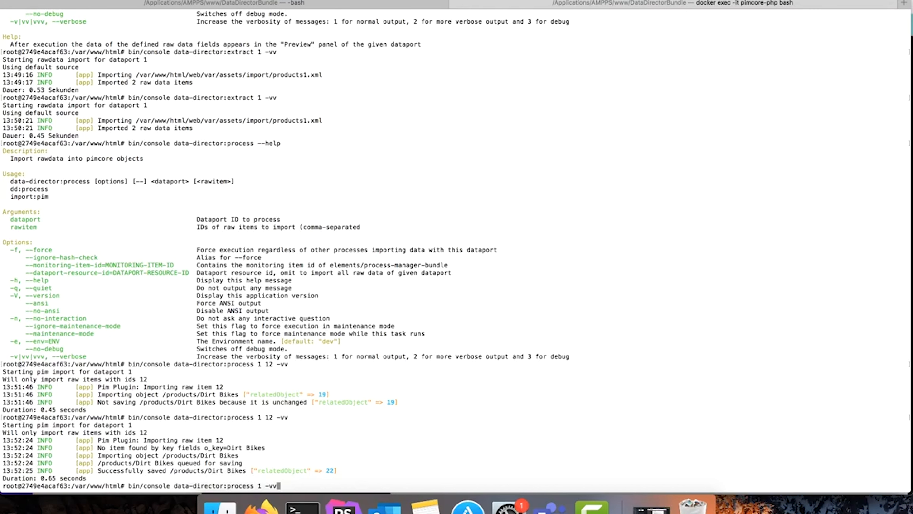
{"action": "key", "text": "Return"}
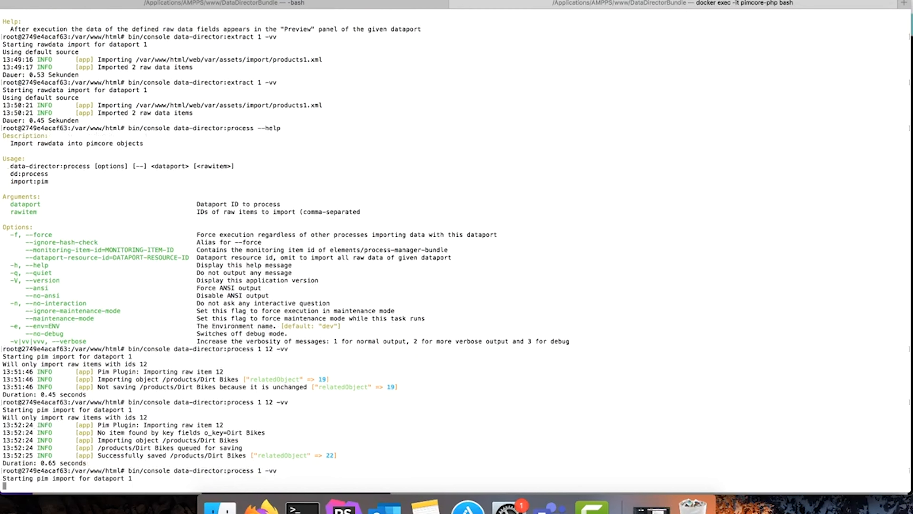
- Examine the process output for raw item 11, Dirt Bikes and Trekking Bikes, and refresh the products folder in Pimcore
{"action": "left_click_drag", "start_coordinate": [224, 440], "coordinate": [181, 440]}
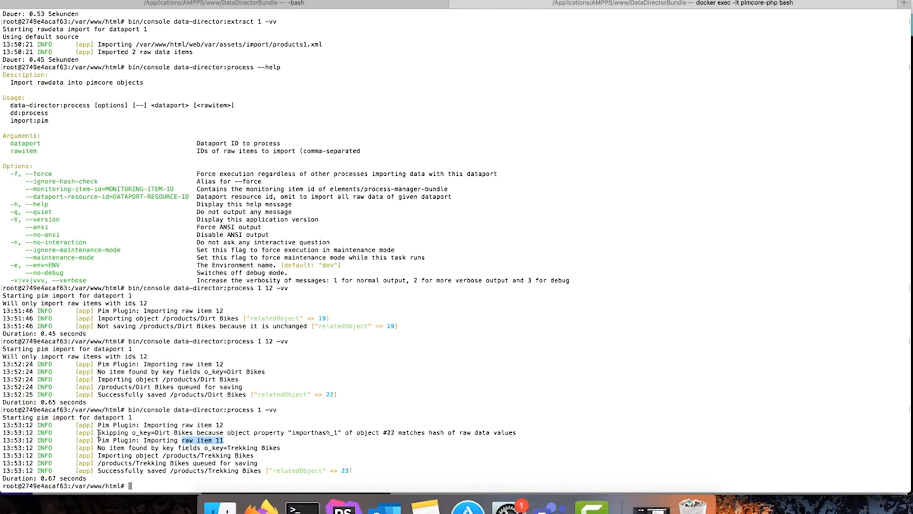
{"action": "left_click_drag", "start_coordinate": [98, 433], "coordinate": [196, 432]}
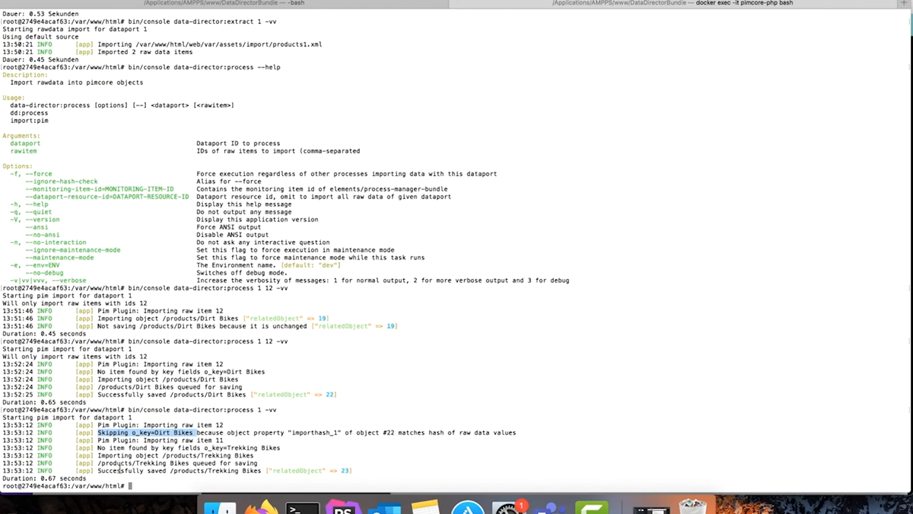
{"action": "left_click_drag", "start_coordinate": [99, 463], "coordinate": [189, 463]}
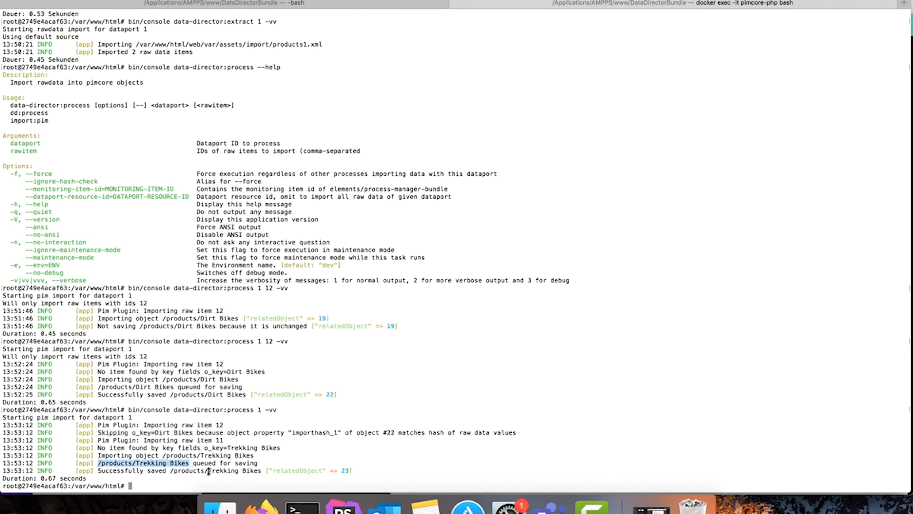
{"action": "left_click", "coordinate": [261, 506]}
{"action": "right_click", "coordinate": [87, 170]}
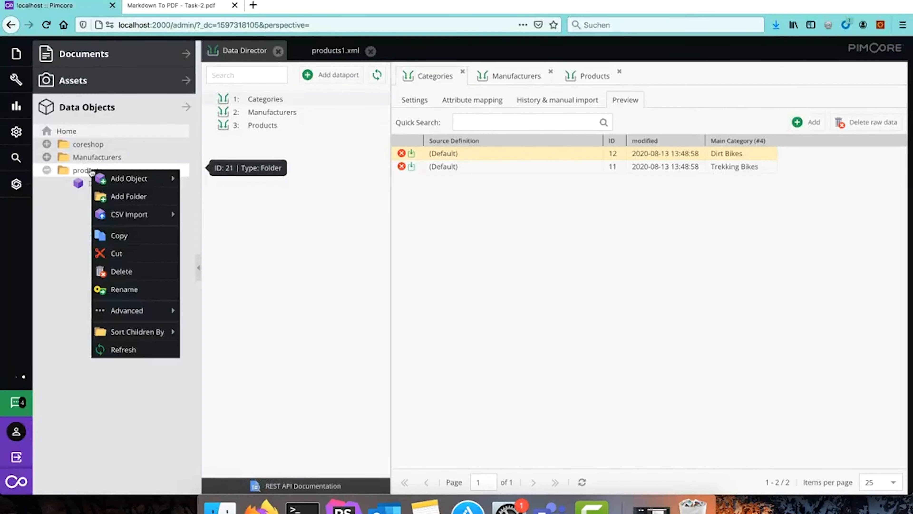
{"action": "left_click", "coordinate": [124, 352]}
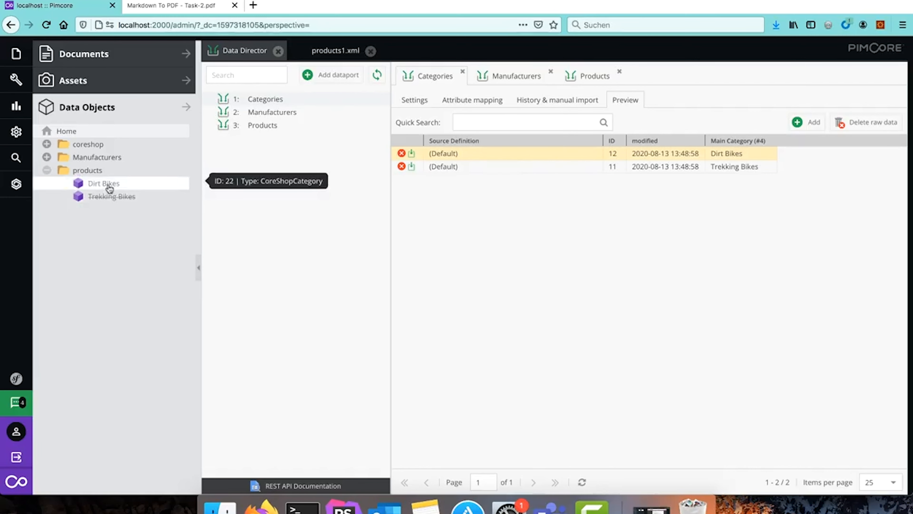
- Examine the Dirt Bikes skip message in Terminal and its importhash_1 object property
{"action": "left_click", "coordinate": [302, 486]}
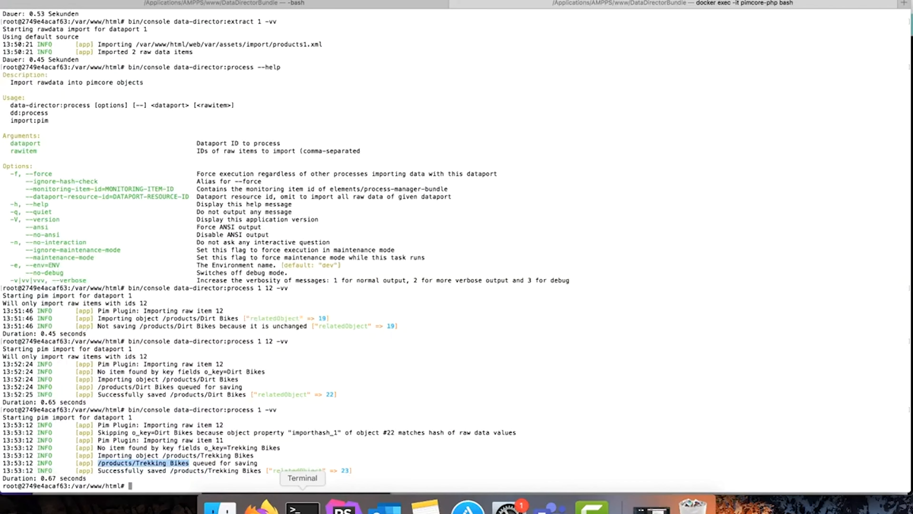
{"action": "left_click_drag", "start_coordinate": [99, 430], "coordinate": [470, 433]}
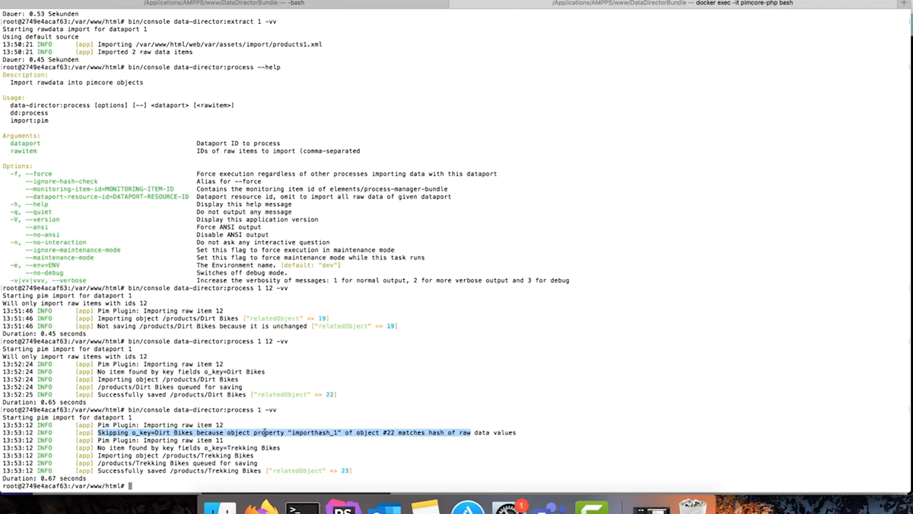
{"action": "double_click", "coordinate": [310, 433]}
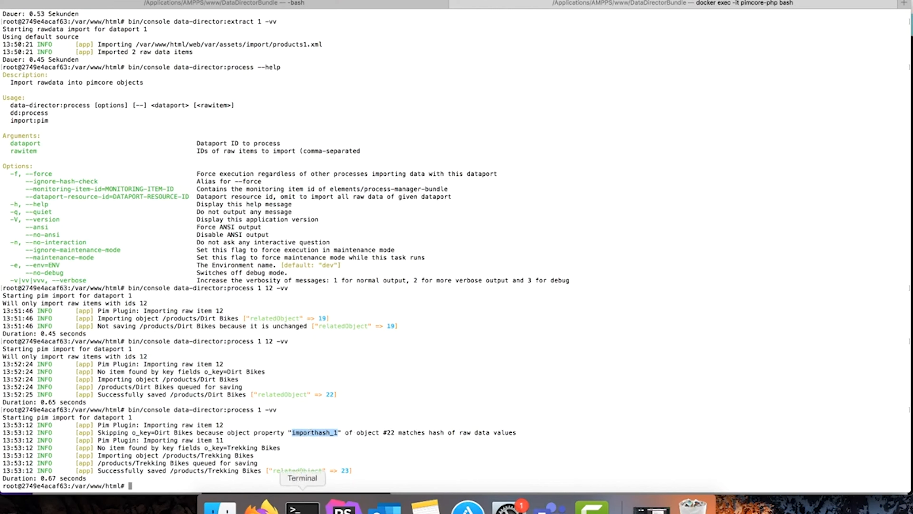
- Open the Dirt Bikes object in Pimcore, set its name to Dirt Bikes New, and save and publish it
{"action": "left_click", "coordinate": [262, 507]}
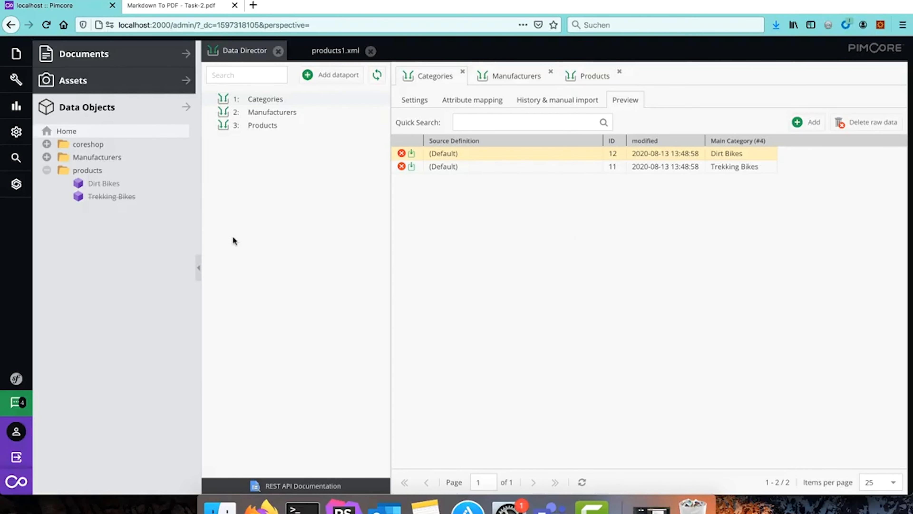
{"action": "left_click", "coordinate": [104, 184]}
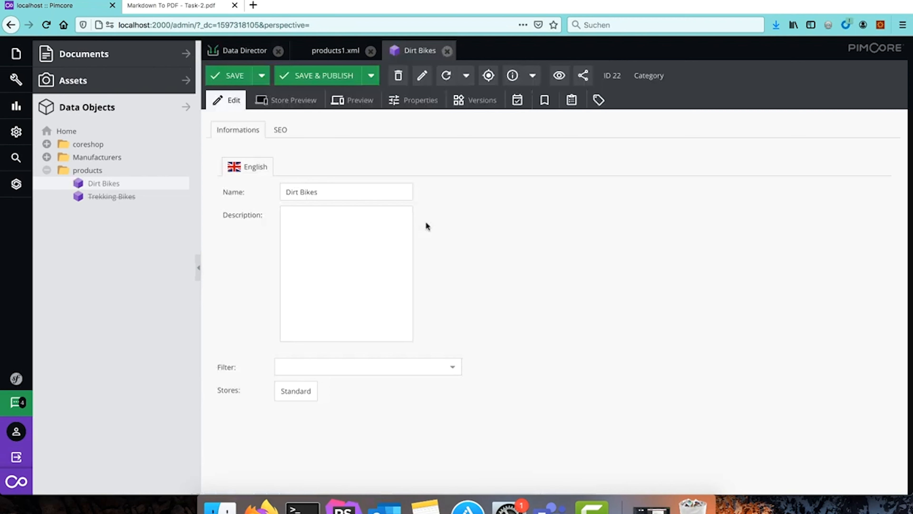
{"action": "left_click", "coordinate": [343, 192]}
{"action": "type", "text": "New"}
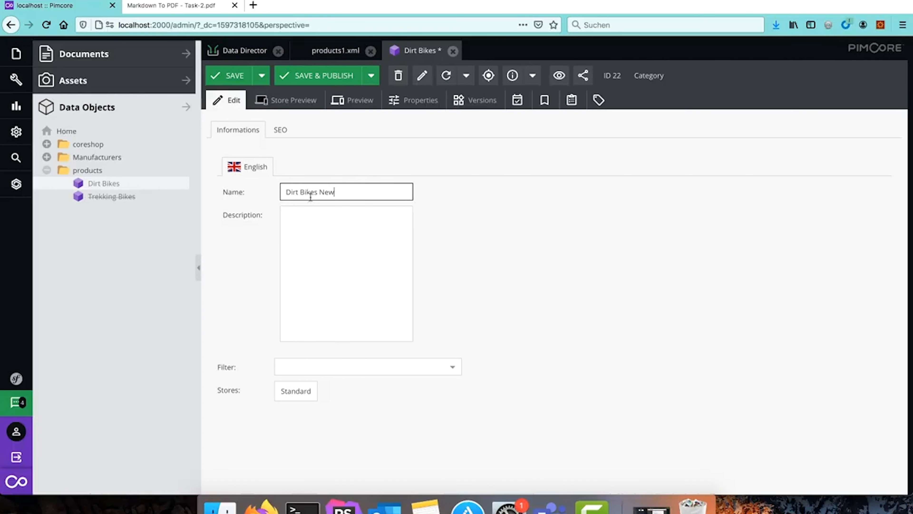
{"action": "left_click", "coordinate": [320, 76]}
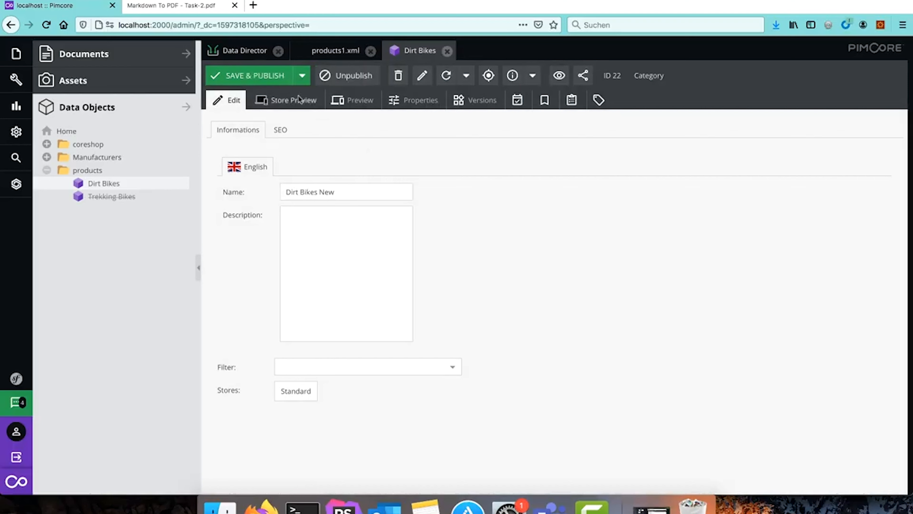
{"action": "left_click", "coordinate": [281, 77]}
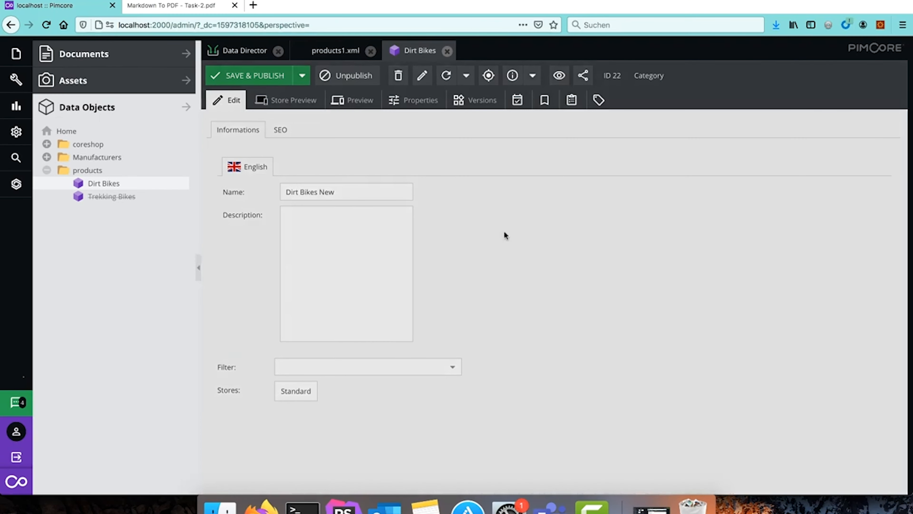
- Check the Dirt Bikes object's properties and its edited name
{"action": "left_click", "coordinate": [417, 101]}
{"action": "left_click", "coordinate": [226, 99]}
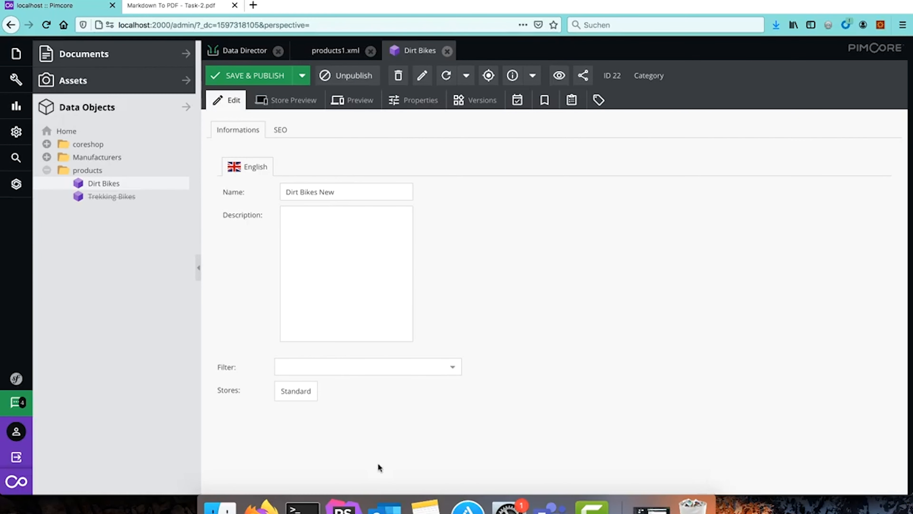
{"action": "left_click_drag", "start_coordinate": [335, 188], "coordinate": [317, 191]}
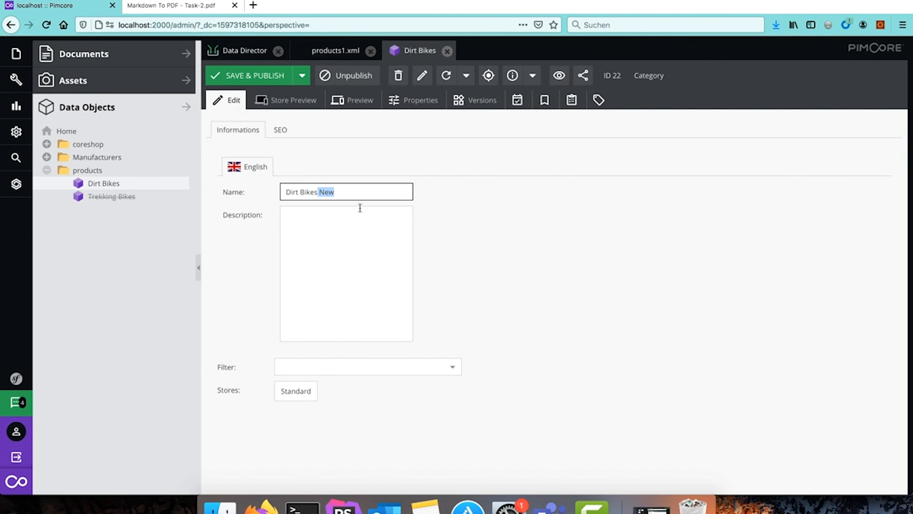
{"action": "left_click", "coordinate": [359, 195]}
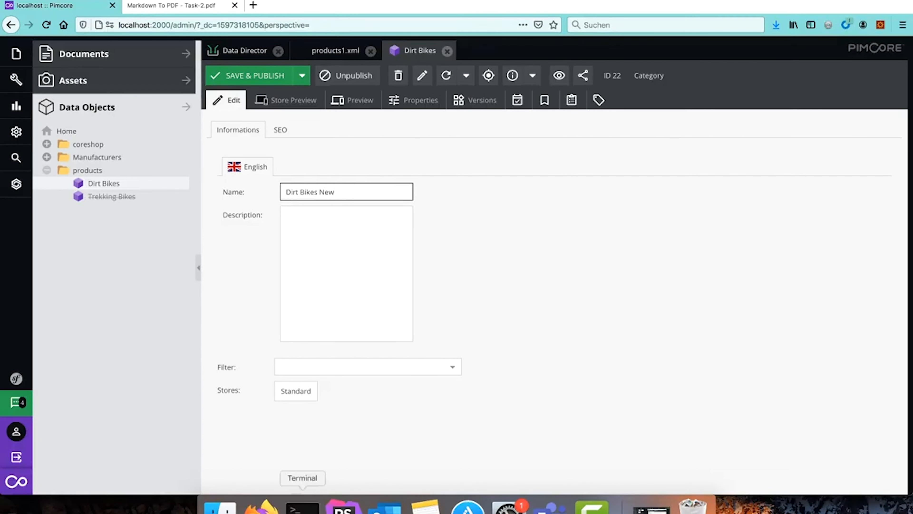
- Compare the Dirt Bikes raw item in Data Director's Categories preview with the name in the Dirt Bikes object
{"action": "left_click", "coordinate": [302, 507]}
{"action": "left_click", "coordinate": [262, 507]}
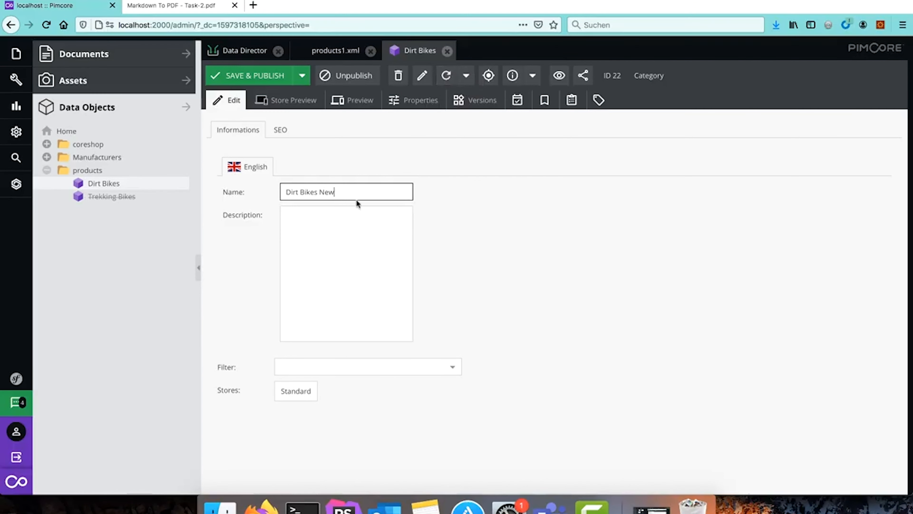
{"action": "left_click", "coordinate": [240, 49]}
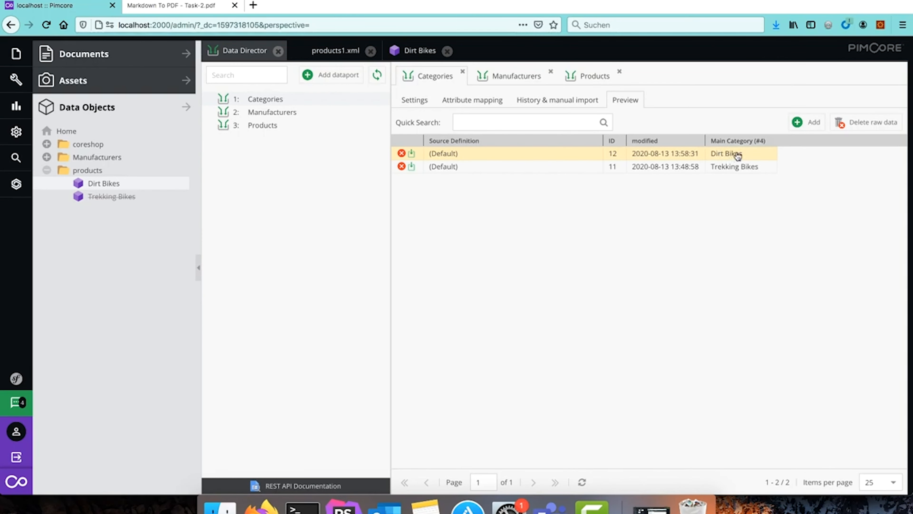
{"action": "left_click", "coordinate": [413, 52]}
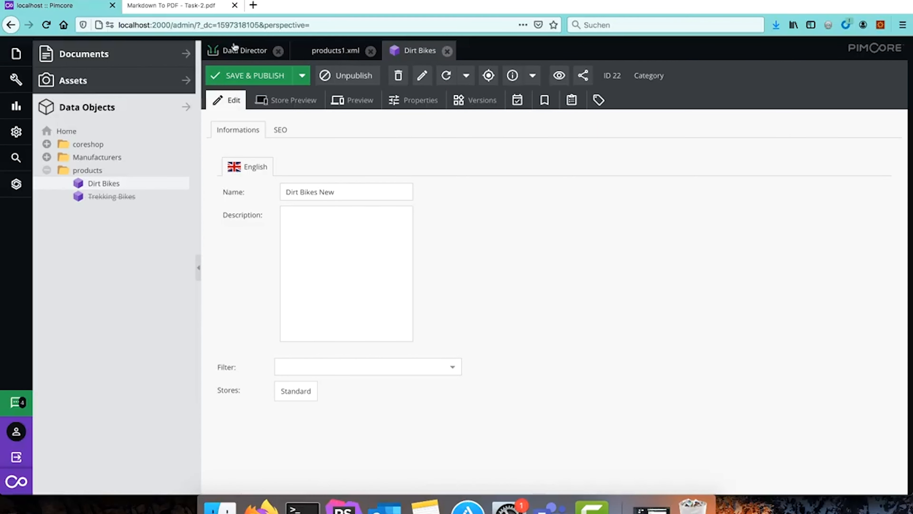
{"action": "left_click", "coordinate": [236, 52]}
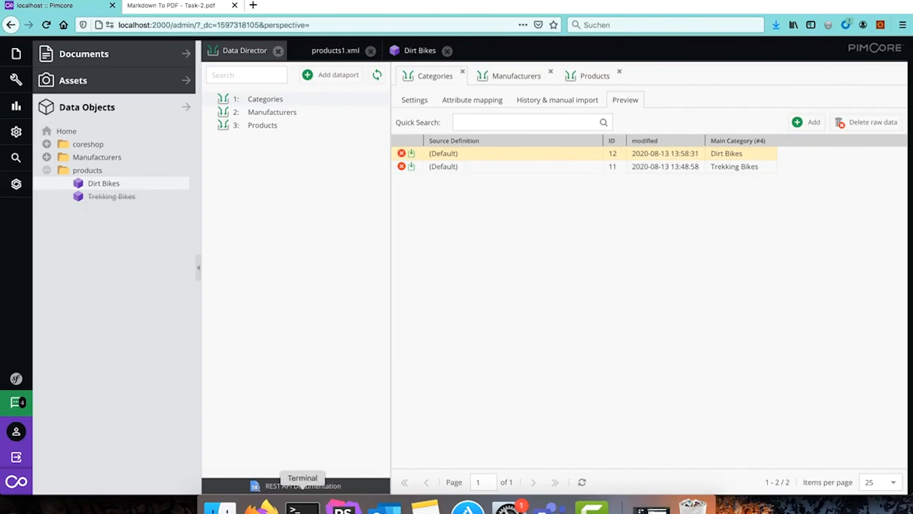
- Run bin/console data-director:complete --help in Terminal
{"action": "left_click", "coordinate": [302, 503]}
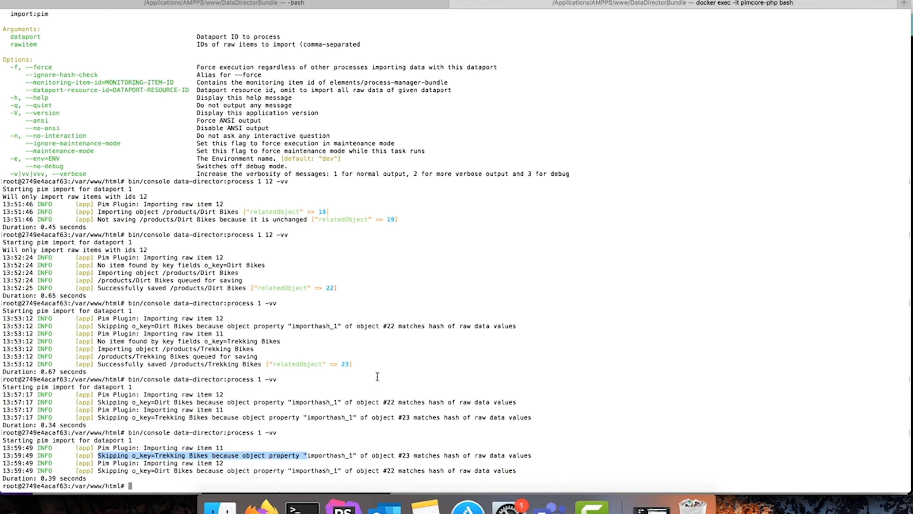
{"action": "key", "text": "Up"}
{"action": "key", "text": "BackSpace"}
{"action": "key", "text": "BackSpace"}
{"action": "key", "text": "BackSpace"}
{"action": "key", "text": "BackSpace"}
{"action": "key", "text": "BackSpace"}
{"action": "key", "text": "BackSpace"}
{"action": "key", "text": "BackSpace"}
{"action": "key", "text": "BackSpace"}
{"action": "key", "text": "BackSpace"}
{"action": "key", "text": "BackSpace"}
{"action": "key", "text": "BackSpace"}
{"action": "key", "text": "BackSpace"}
{"action": "key", "text": "BackSpace"}
{"action": "type", "text": "complete -vv"}
{"action": "key", "text": "BackSpace"}
{"action": "key", "text": "BackSpace"}
{"action": "key", "text": "BackSpace"}
{"action": "type", "text": "--help"}
{"action": "key", "text": "Return"}
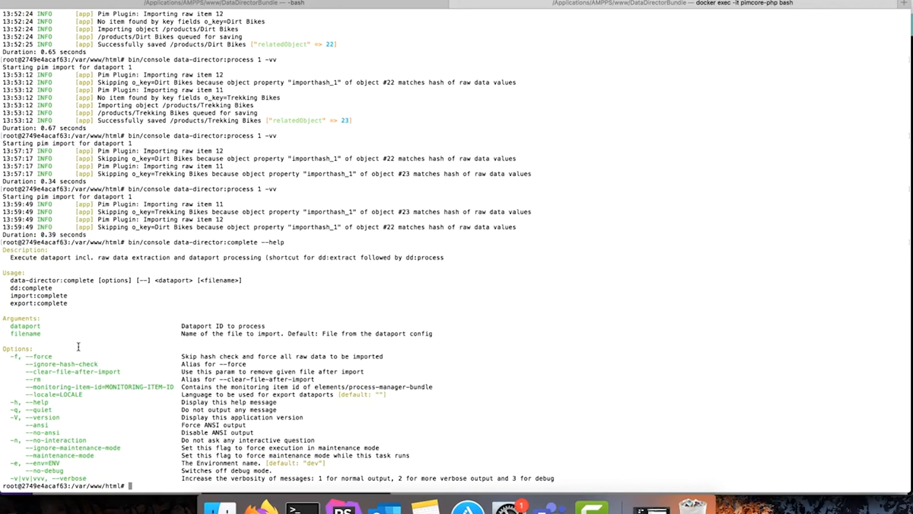
- Recall the data-director:complete command and remove its --help option from the prompt
{"action": "double_click", "coordinate": [22, 327]}
{"action": "key", "text": "Up"}
{"action": "key", "text": "BackSpace"}
{"action": "key", "text": "BackSpace"}
{"action": "key", "text": "BackSpace"}
{"action": "key", "text": "BackSpace"}
{"action": "key", "text": "BackSpace"}
{"action": "key", "text": "BackSpace"}
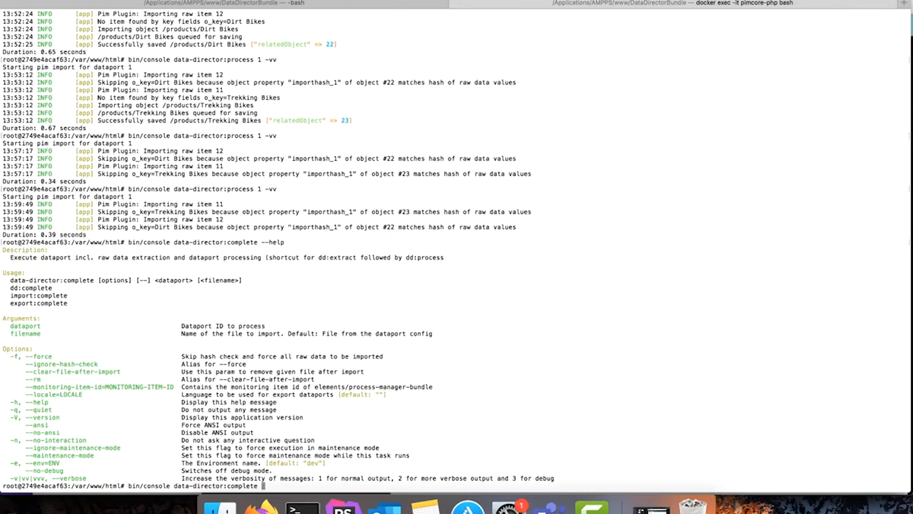
- Switch to Pimcore in Firefox and delete the products folder from the data objects, including its dependencies
{"action": "left_click", "coordinate": [261, 506]}
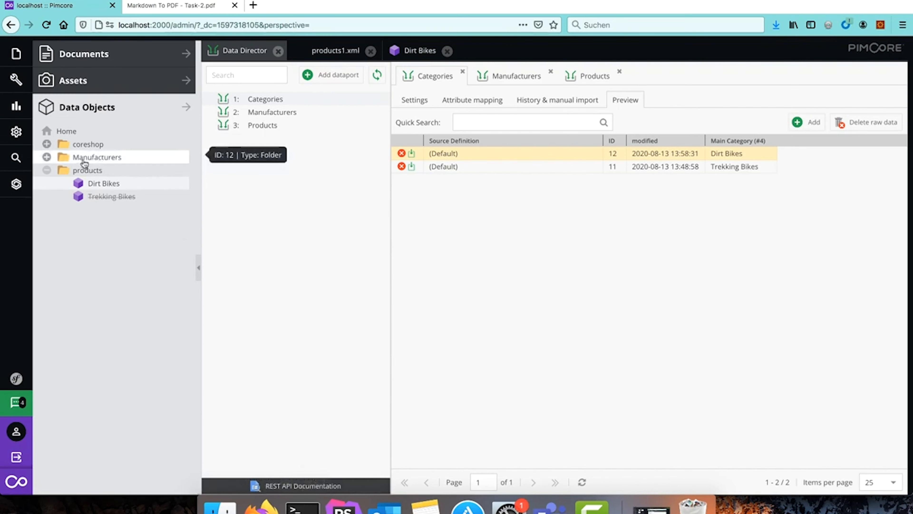
{"action": "right_click", "coordinate": [88, 172]}
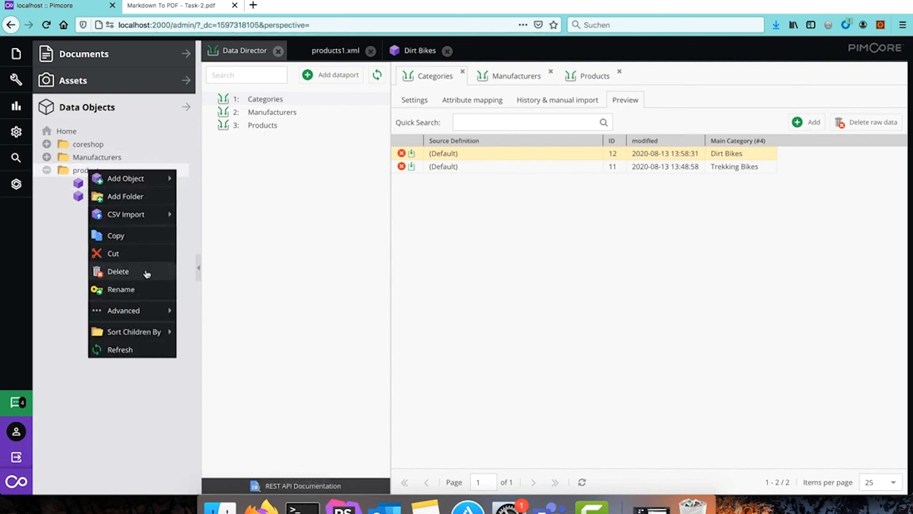
{"action": "left_click", "coordinate": [193, 271]}
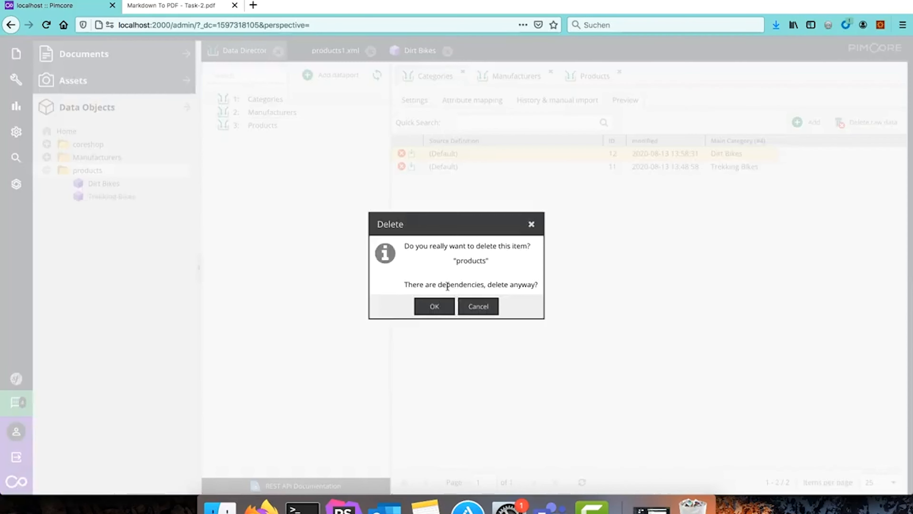
{"action": "left_click", "coordinate": [433, 305]}
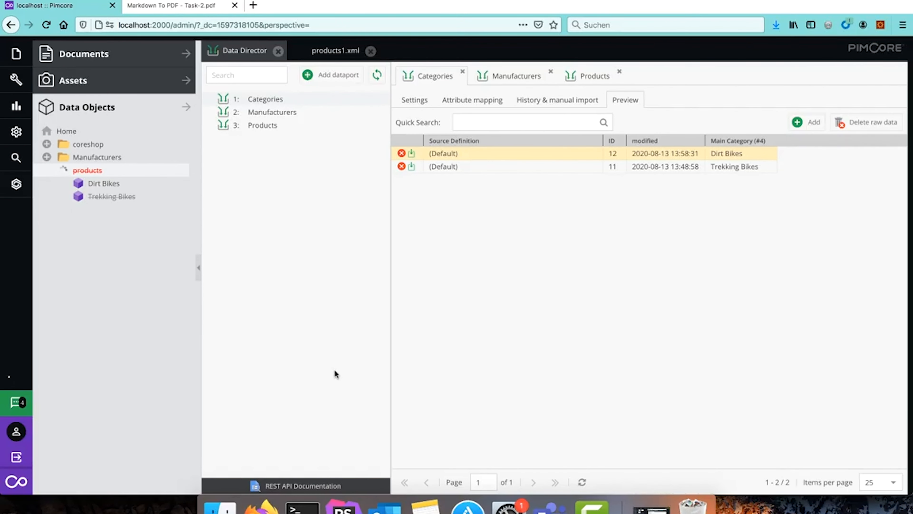
- Run bin/console data-director:complete 1 -vv in Terminal and check the imported file and raw items in the log
{"action": "left_click", "coordinate": [302, 506]}
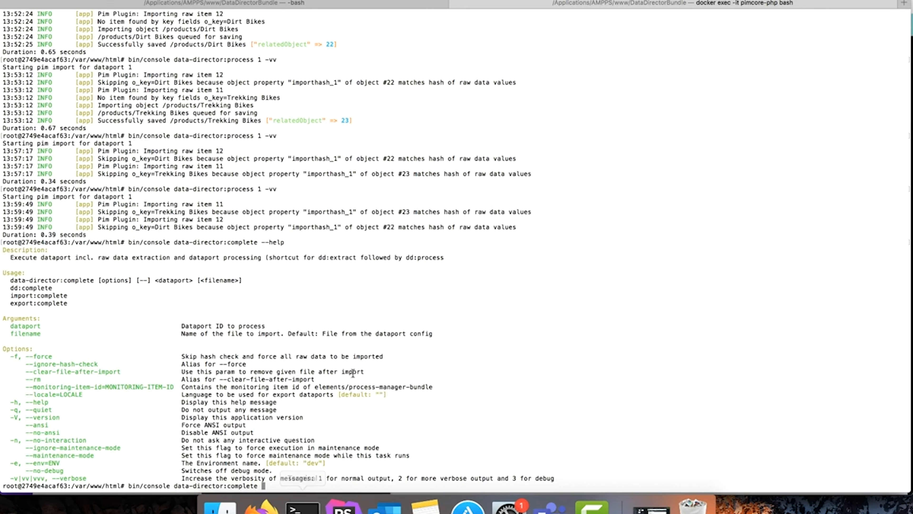
{"action": "type", "text": "1 -vv"}
{"action": "key", "text": "Return"}
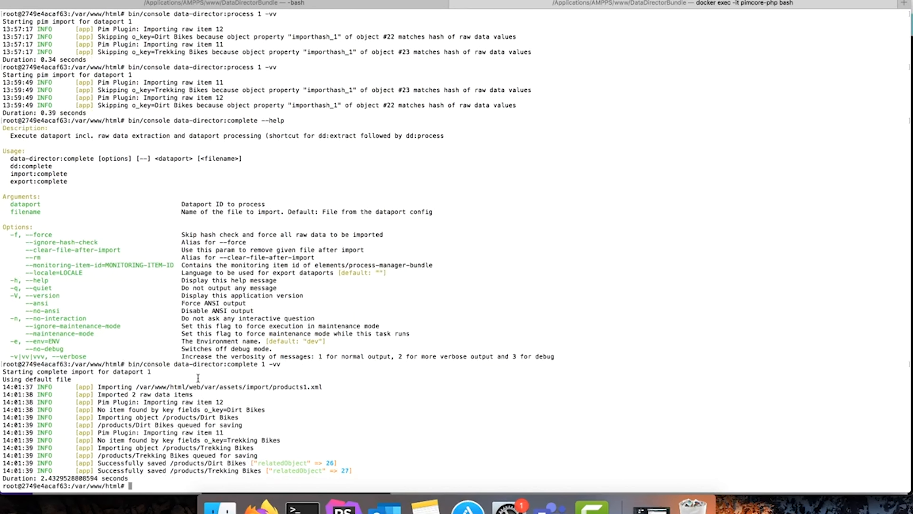
{"action": "left_click_drag", "start_coordinate": [273, 388], "coordinate": [333, 385]}
{"action": "left_click_drag", "start_coordinate": [96, 394], "coordinate": [193, 402]}
{"action": "left_click_drag", "start_coordinate": [220, 433], "coordinate": [181, 433]}
- Refresh the data objects tree in Pimcore and expand the products folder
{"action": "left_click", "coordinate": [261, 506]}
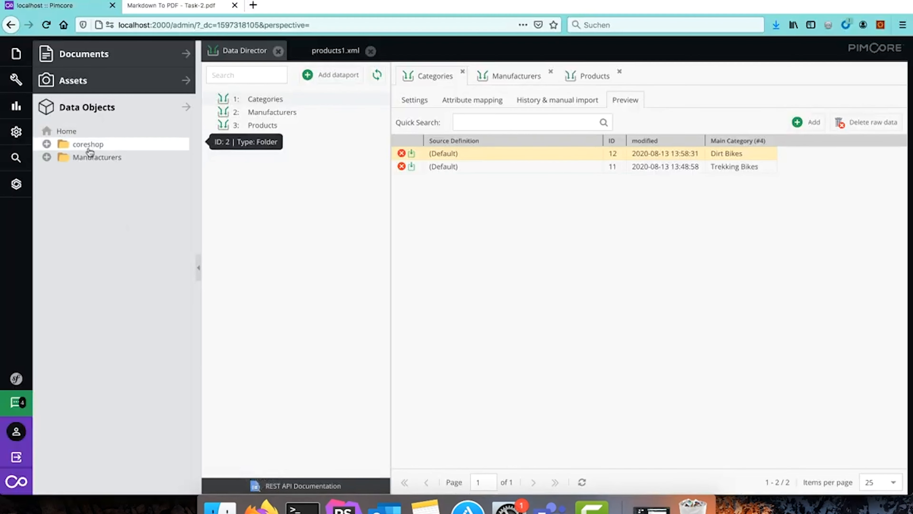
{"action": "right_click", "coordinate": [81, 138]}
{"action": "left_click", "coordinate": [125, 241]}
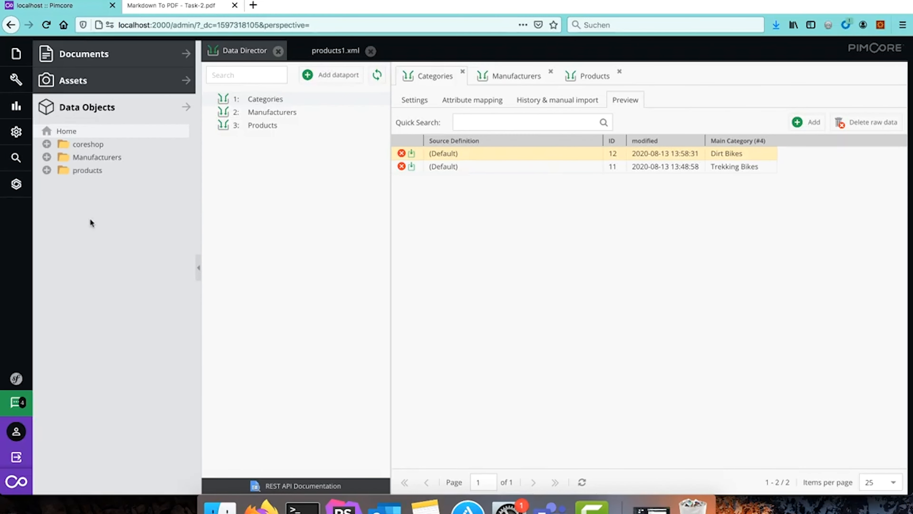
{"action": "left_click", "coordinate": [46, 171]}
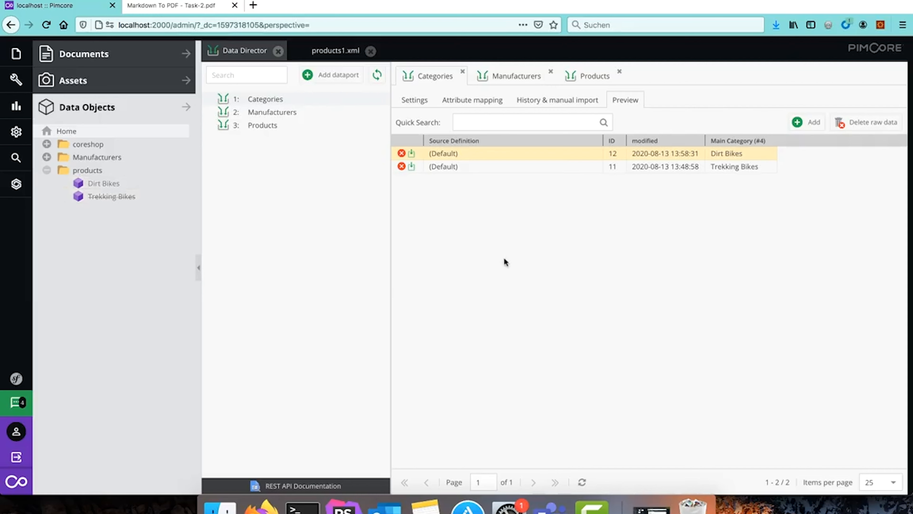
- Check the import topics in the Task-2.pdf document and open the Products dataport's settings in Pimcore
{"action": "left_click", "coordinate": [165, 7]}
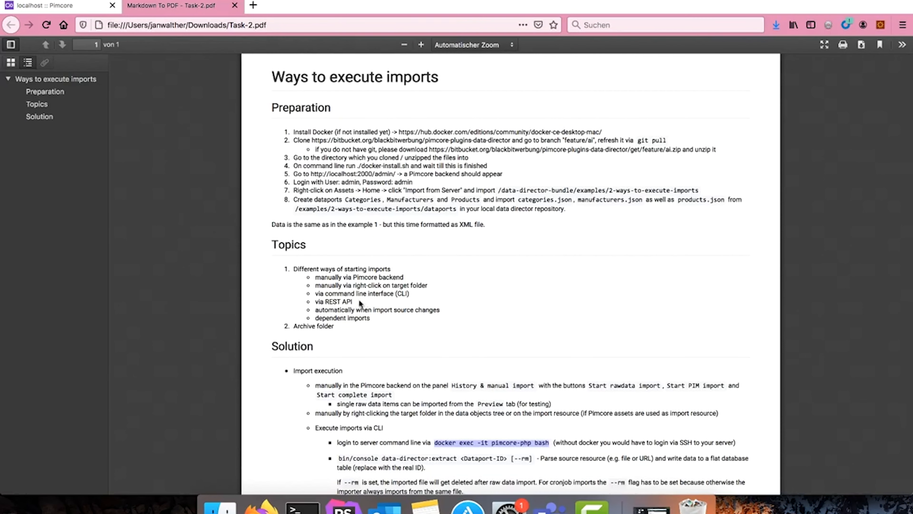
{"action": "left_click", "coordinate": [58, 5]}
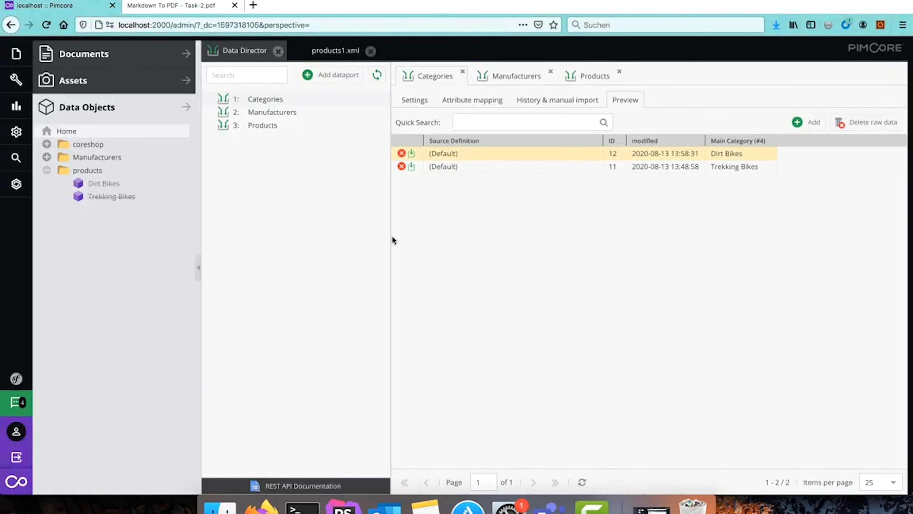
{"action": "left_click", "coordinate": [261, 126]}
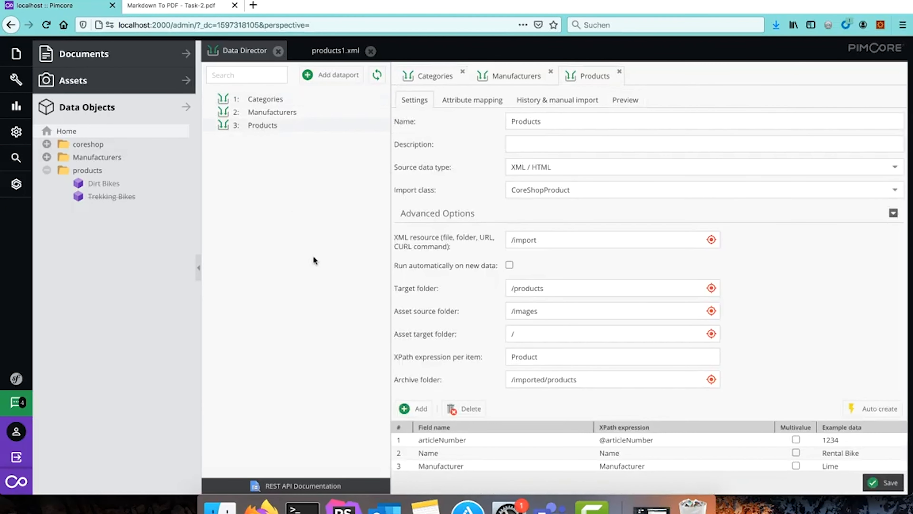
{"action": "left_click", "coordinate": [302, 507]}
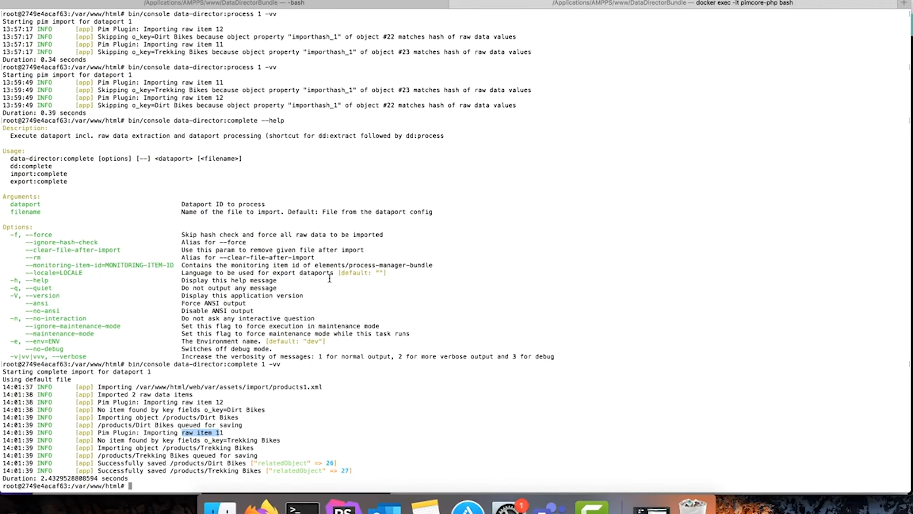
{"action": "left_click", "coordinate": [262, 507]}
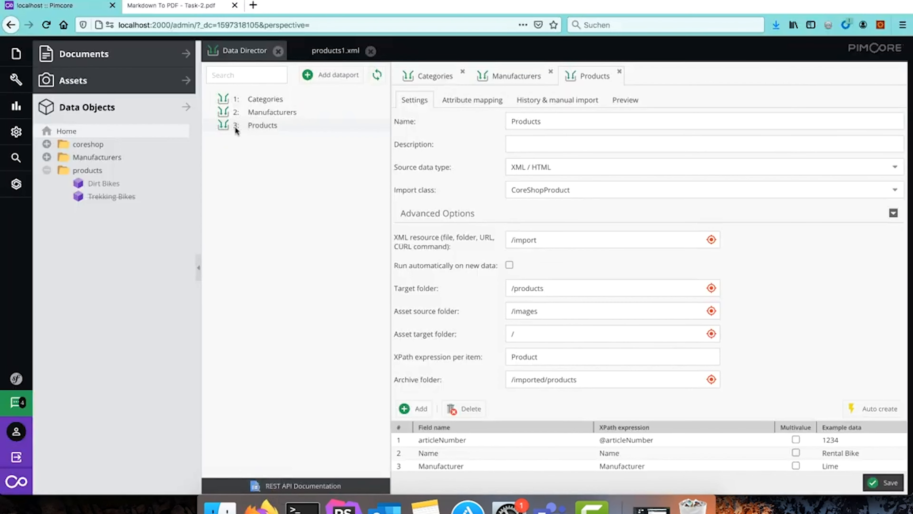
- Run bin/console data-director:extract 3 -vv in Terminal to extract the Products dataport's raw data
{"action": "left_click", "coordinate": [302, 487]}
{"action": "key", "text": "Up"}
{"action": "key", "text": "BackSpace"}
{"action": "key", "text": "BackSpace"}
{"action": "key", "text": "BackSpace"}
{"action": "key", "text": "BackSpace"}
{"action": "key", "text": "BackSpace"}
{"action": "key", "text": "BackSpace"}
{"action": "key", "text": "BackSpace"}
{"action": "key", "text": "BackSpace"}
{"action": "key", "text": "BackSpace"}
{"action": "key", "text": "BackSpace"}
{"action": "key", "text": "BackSpace"}
{"action": "key", "text": "BackSpace"}
{"action": "key", "text": "BackSpace"}
{"action": "key", "text": "BackSpace"}
{"action": "type", "text": "r"}
{"action": "key", "text": "BackSpace"}
{"action": "type", "text": "ex"}
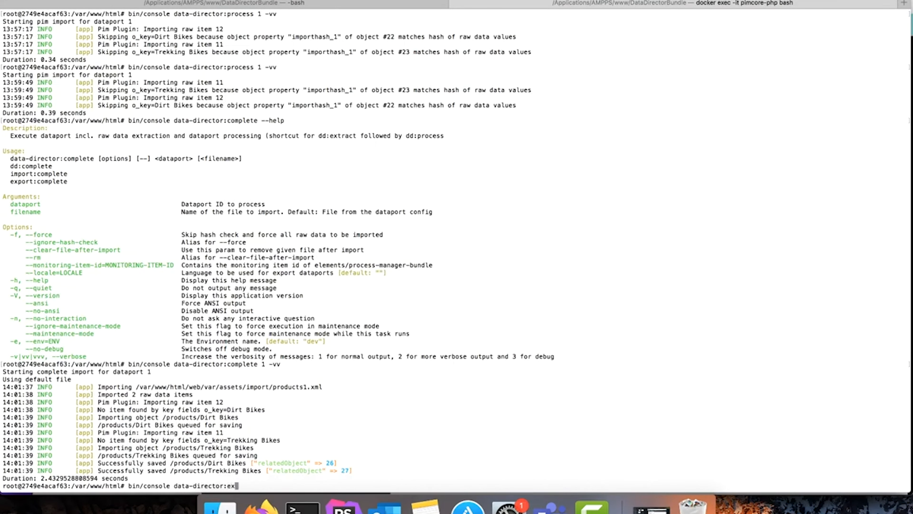
{"action": "type", "text": "tract 3 -vv"}
{"action": "key", "text": "Return"}
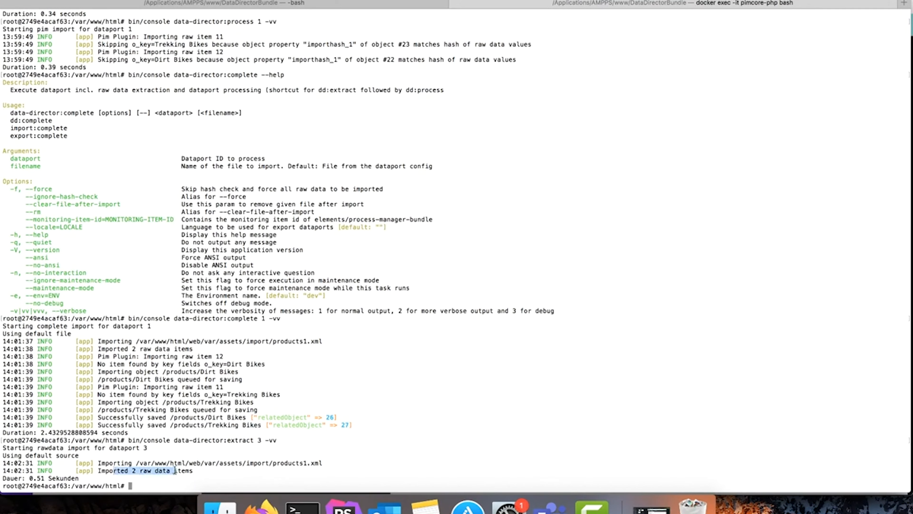
- View the Products dataport's raw data preview in Pimcore and move the products2.xml asset into the import folder
{"action": "left_click", "coordinate": [261, 505]}
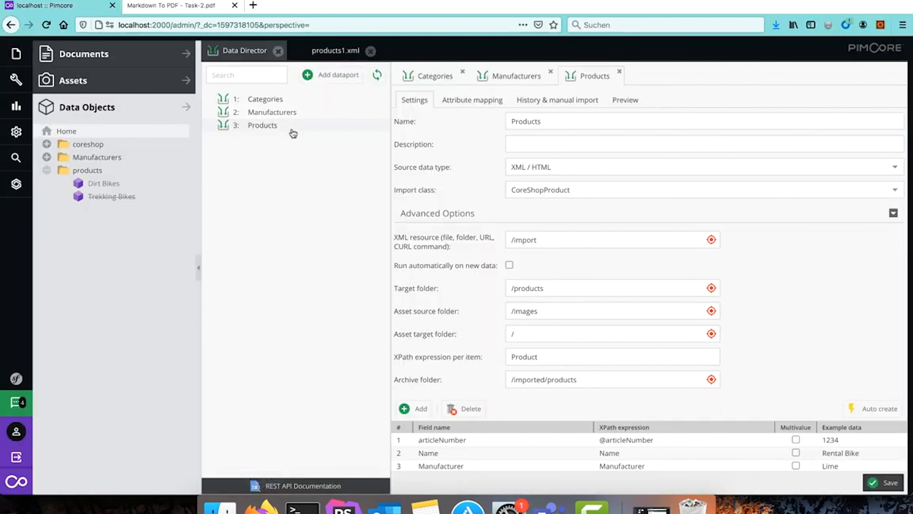
{"action": "left_click", "coordinate": [624, 99]}
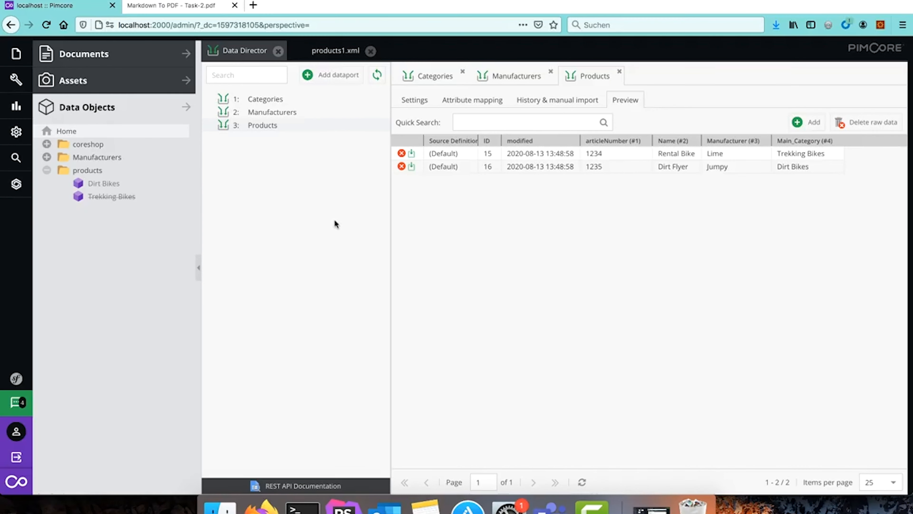
{"action": "left_click", "coordinate": [90, 82]}
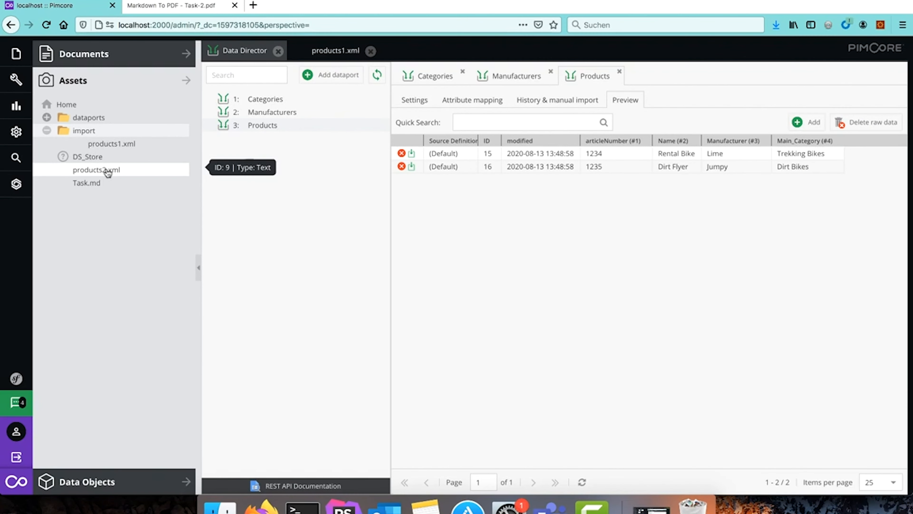
{"action": "left_click_drag", "start_coordinate": [108, 173], "coordinate": [86, 131]}
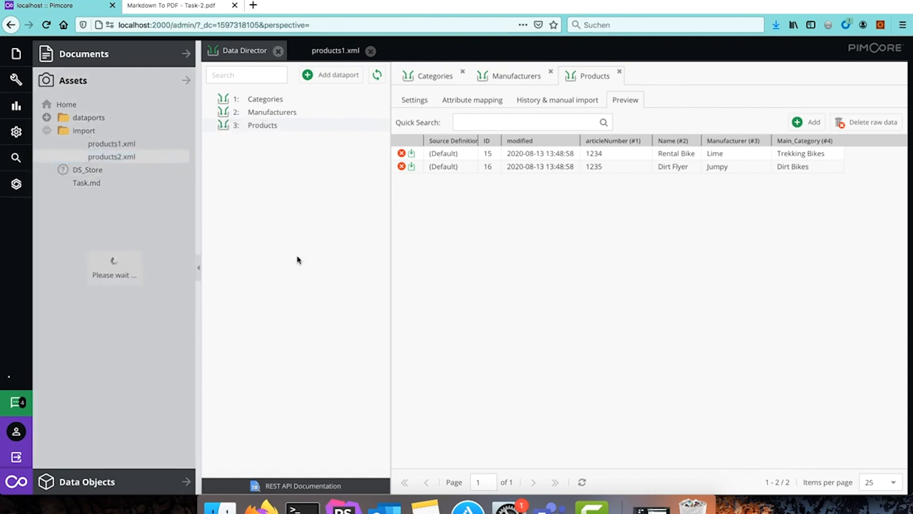
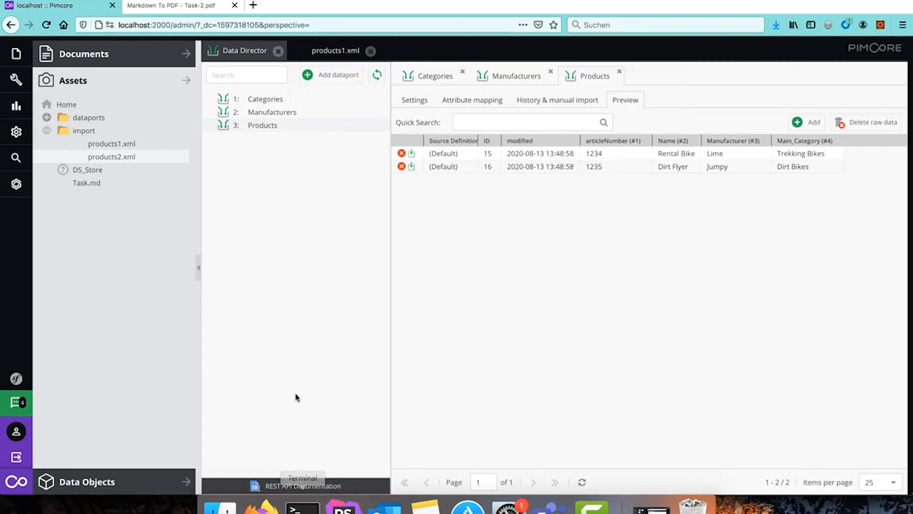
- Rerun bin/console data-director:extract 3 -vv in Terminal and check which file is imported
{"action": "left_click", "coordinate": [302, 500]}
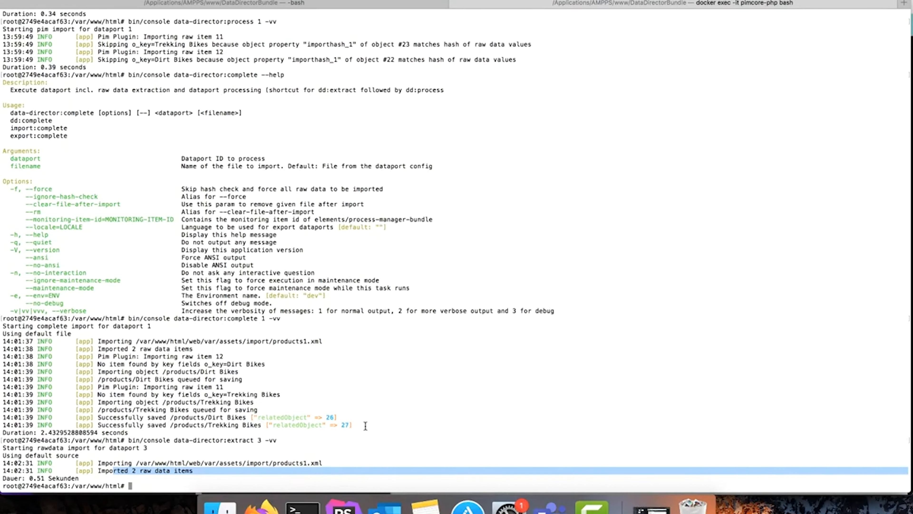
{"action": "key", "text": "Up"}
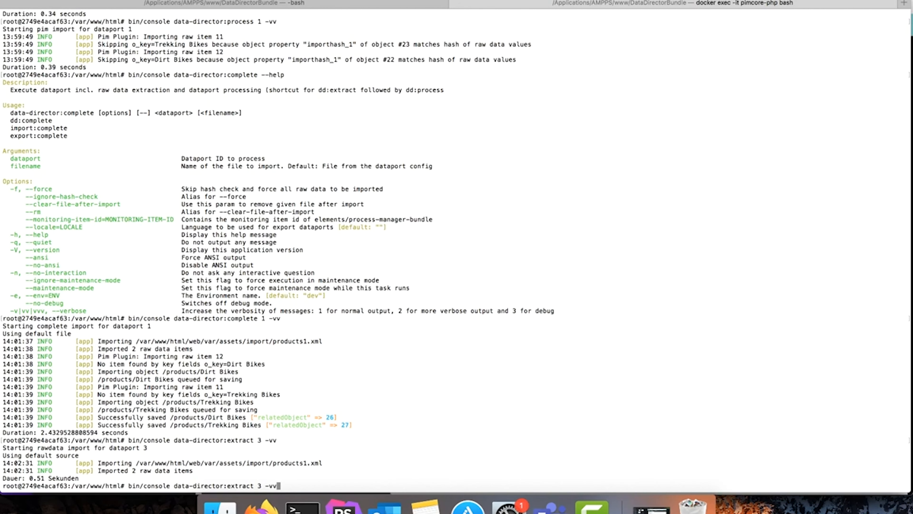
{"action": "key", "text": "Return"}
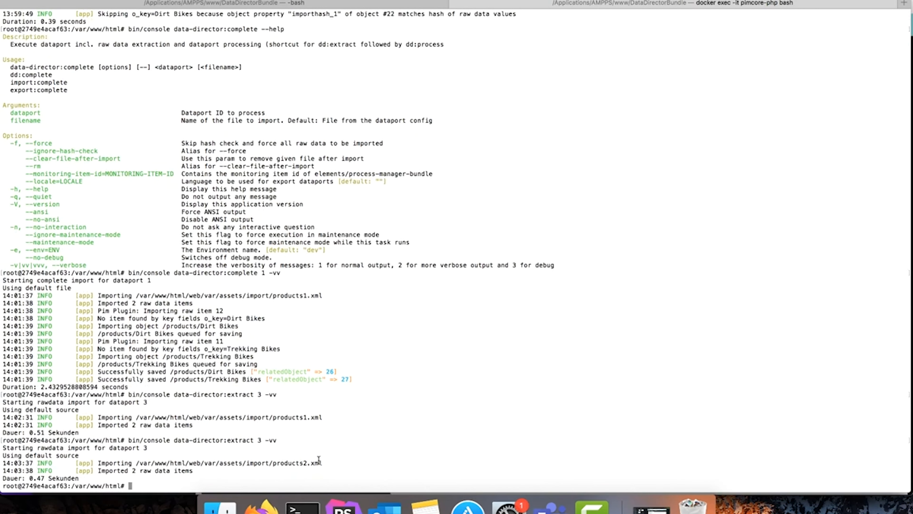
{"action": "left_click_drag", "start_coordinate": [322, 463], "coordinate": [273, 465]}
- List web/var/assets/import/ with ls -al and compare the modification times of products1.xml and products2.xml
{"action": "type", "text": "ls -al"}
{"action": "type", "text": "web/var/assets/im"}
{"action": "key", "text": "Tab"}
{"action": "key", "text": "Tab"}
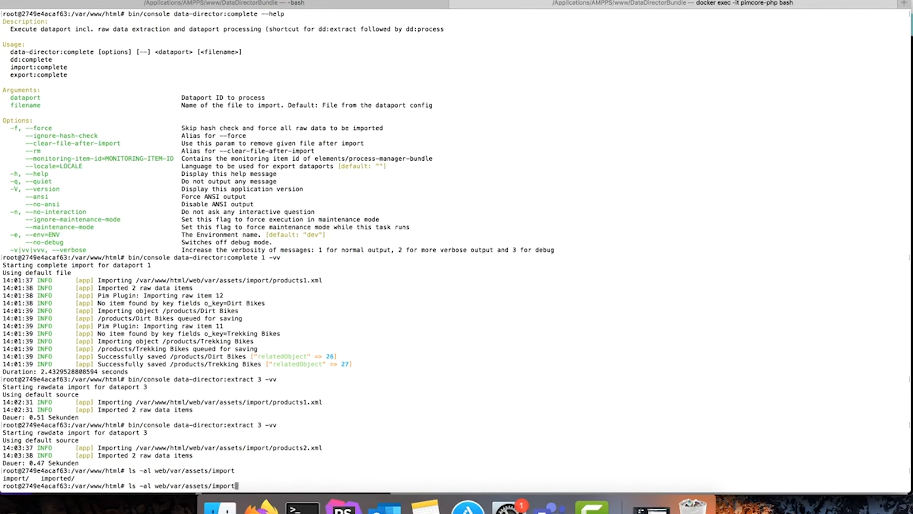
{"action": "type", "text": "/"}
{"action": "key", "text": "Tab"}
{"action": "key", "text": "Tab"}
{"action": "key", "text": "Return"}
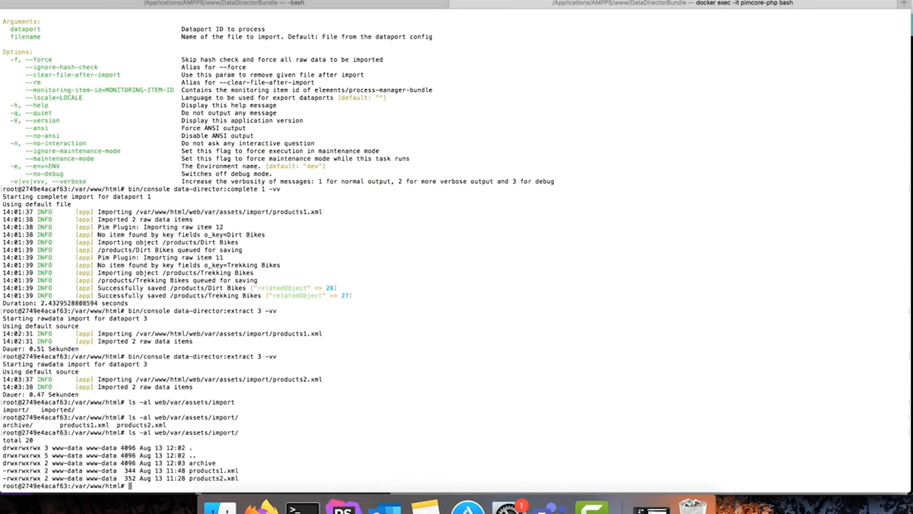
{"action": "left_click_drag", "start_coordinate": [239, 477], "coordinate": [189, 479]}
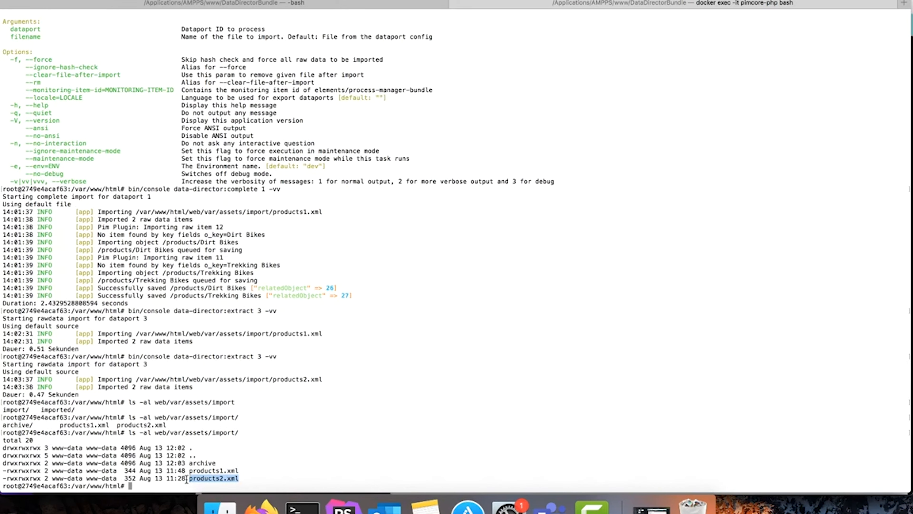
{"action": "left_click_drag", "start_coordinate": [185, 479], "coordinate": [165, 480]}
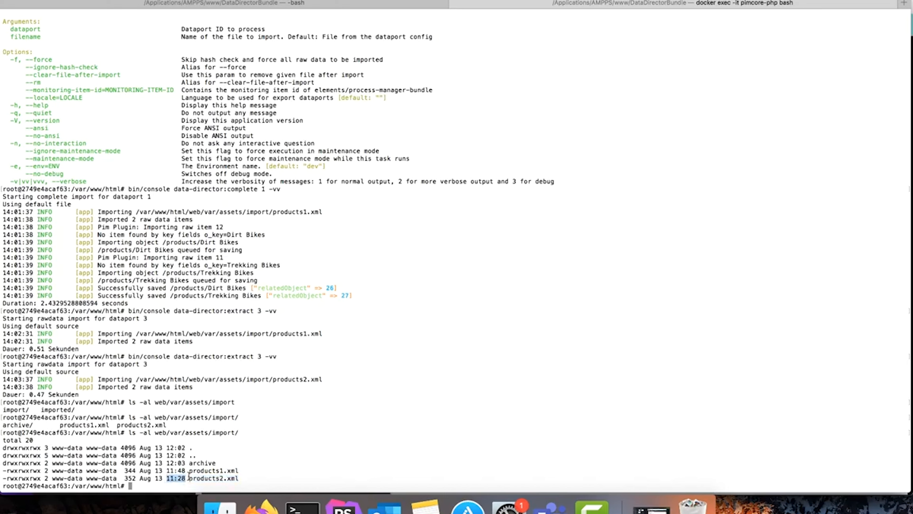
{"action": "left_click_drag", "start_coordinate": [239, 471], "coordinate": [165, 472]}
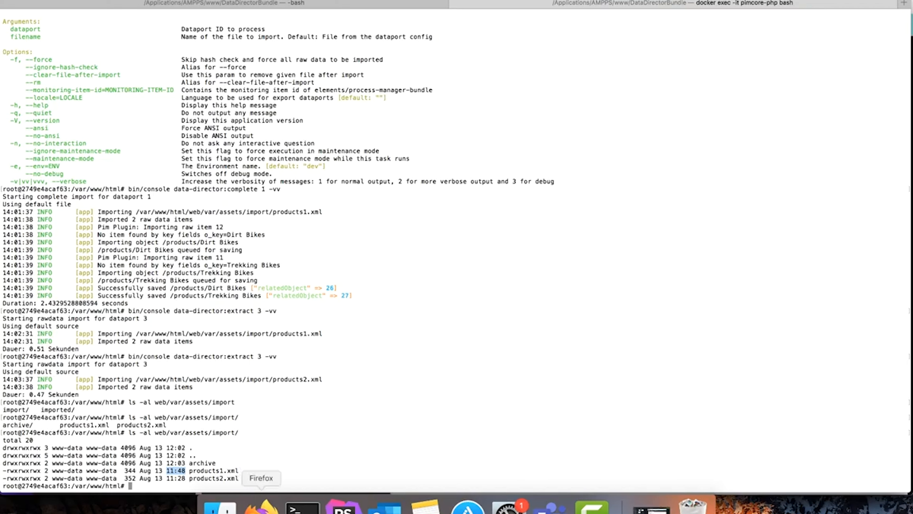
- Display the options of the extract command with bin/console data-director:extract --help
{"action": "key", "text": "Up"}
{"action": "key", "text": "Up"}
{"action": "key", "text": "Up"}
{"action": "key", "text": "Up"}
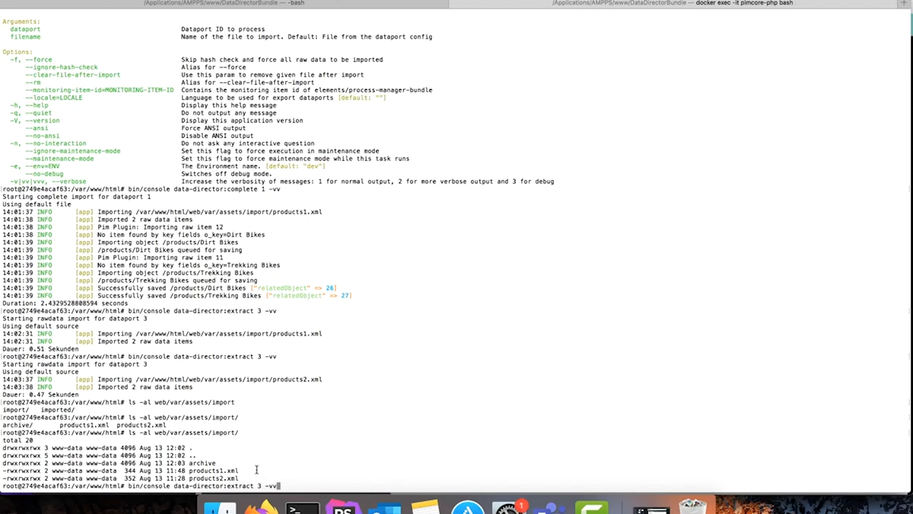
{"action": "key", "text": "BackSpace"}
{"action": "key", "text": "BackSpace"}
{"action": "key", "text": "BackSpace"}
{"action": "key", "text": "BackSpace"}
{"action": "key", "text": "BackSpace"}
{"action": "type", "text": "--help"}
{"action": "key", "text": "Return"}
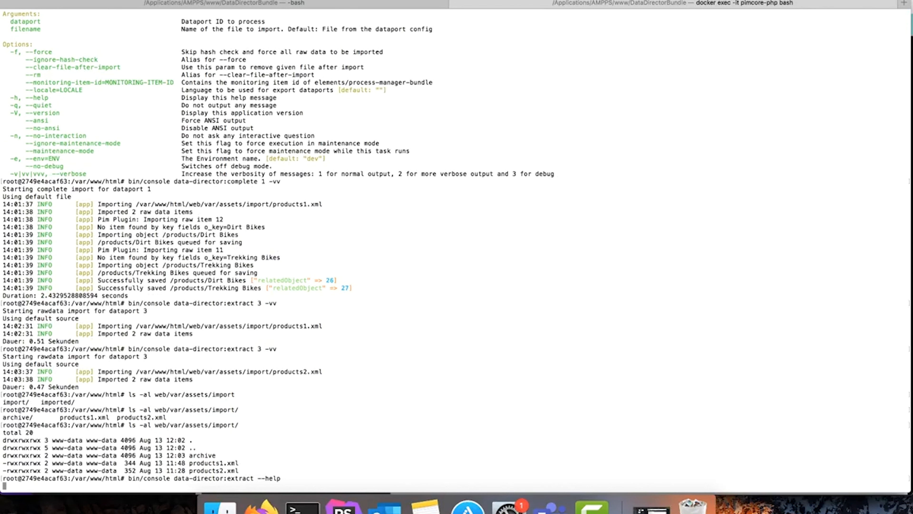
- Run bin/console data-director:extract 3 --rm -vv and check the imported files in the log
{"action": "key", "text": "Up"}
{"action": "key", "text": "Up"}
{"action": "key", "text": "Up"}
{"action": "key", "text": "Up"}
{"action": "key", "text": "Up"}
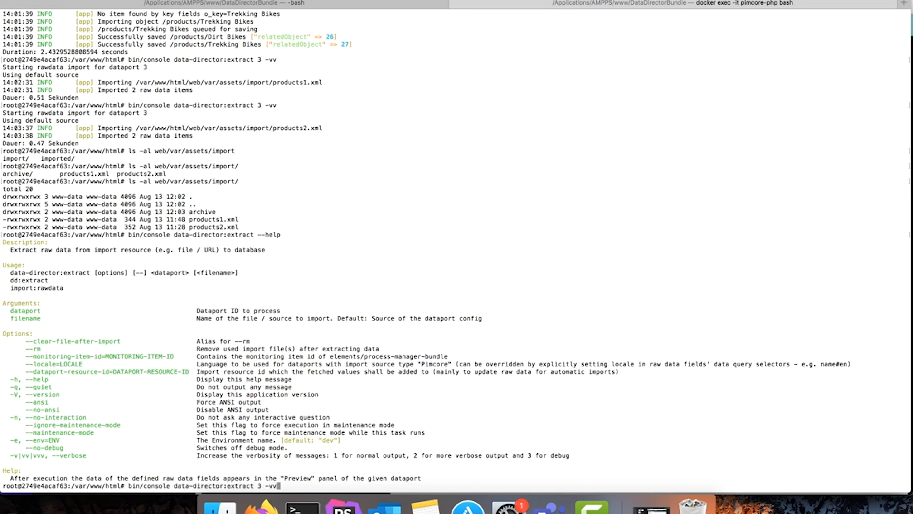
{"action": "left_click_drag", "start_coordinate": [25, 348], "coordinate": [41, 348]}
{"action": "key", "text": "BackSpace"}
{"action": "key", "text": "BackSpace"}
{"action": "key", "text": "BackSpace"}
{"action": "type", "text": "--rm -vv"}
{"action": "key", "text": "Return"}
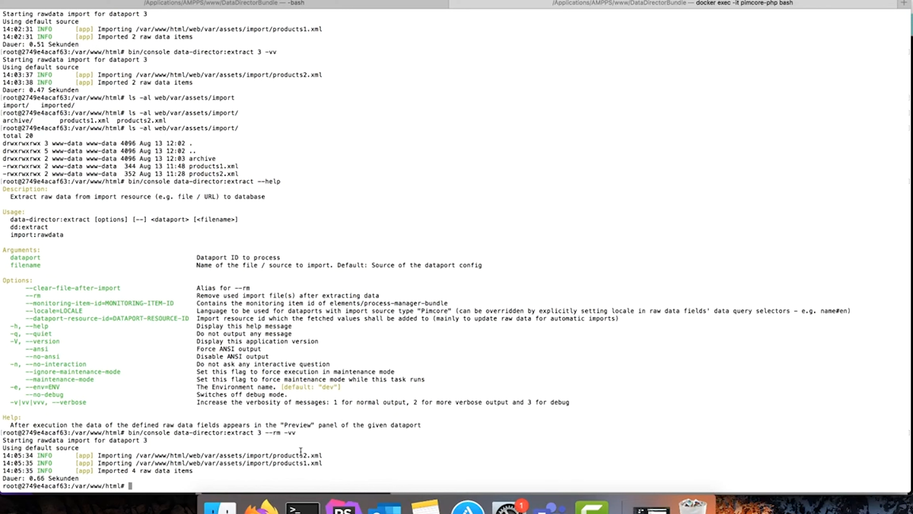
{"action": "mouse_move", "coordinate": [323, 463]}
{"action": "left_mouse_down"}
{"action": "mouse_move", "coordinate": [273, 463]}
{"action": "mouse_move", "coordinate": [345, 455]}
{"action": "mouse_move", "coordinate": [336, 455]}
{"action": "left_mouse_up"}
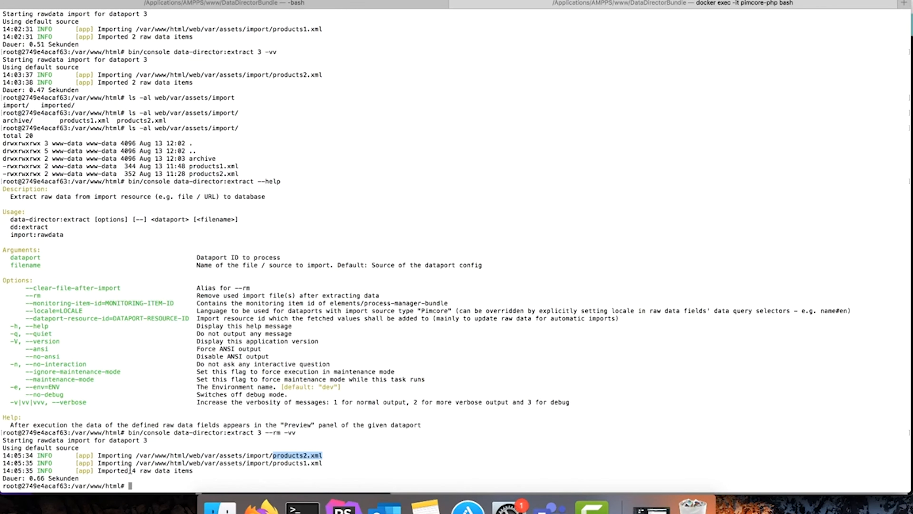
- Switch to Firefox, reload the raw data preview of the Products dataport and compare the two rows with article number 1235
{"action": "left_click_drag", "start_coordinate": [132, 470], "coordinate": [208, 471]}
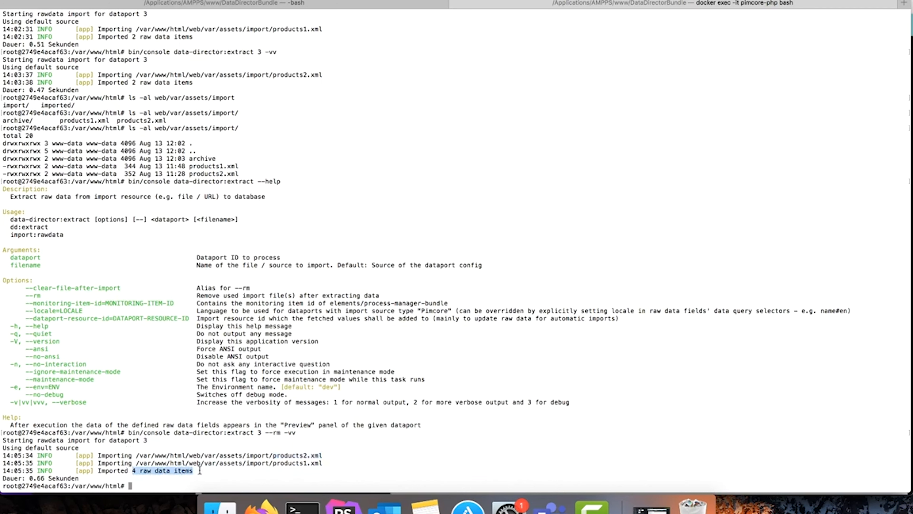
{"action": "left_click", "coordinate": [261, 505]}
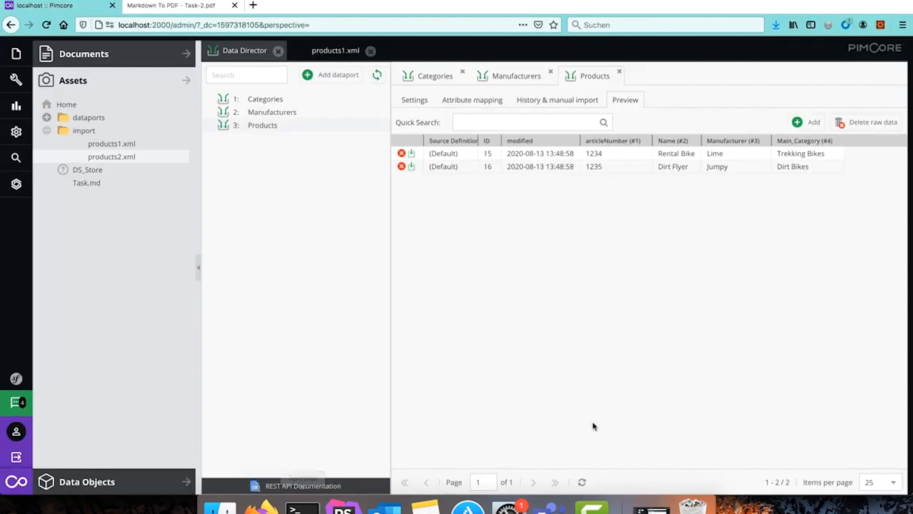
{"action": "left_click", "coordinate": [582, 481]}
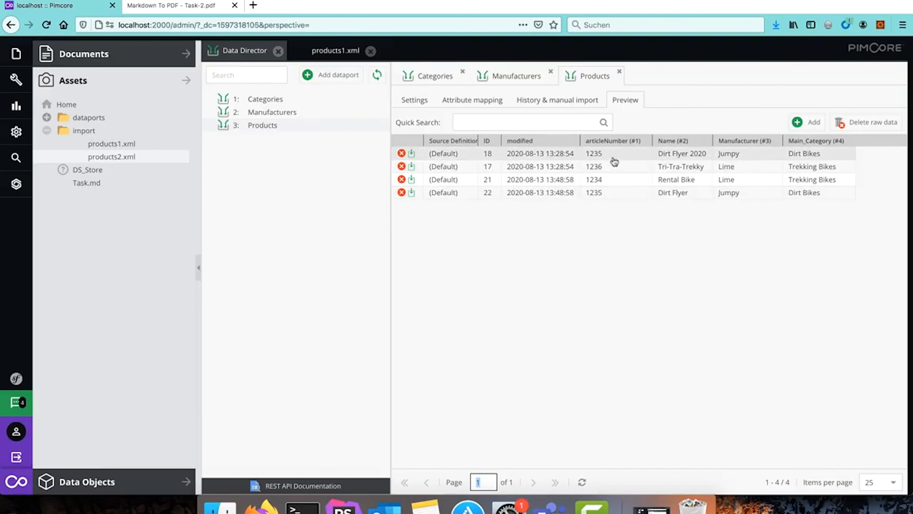
{"action": "left_click", "coordinate": [603, 155]}
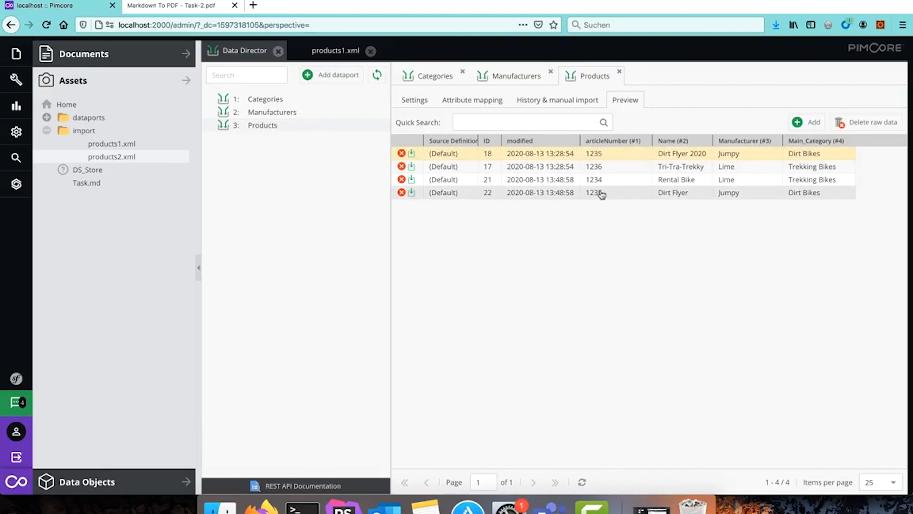
{"action": "left_click", "coordinate": [613, 196]}
{"action": "left_click", "coordinate": [611, 158]}
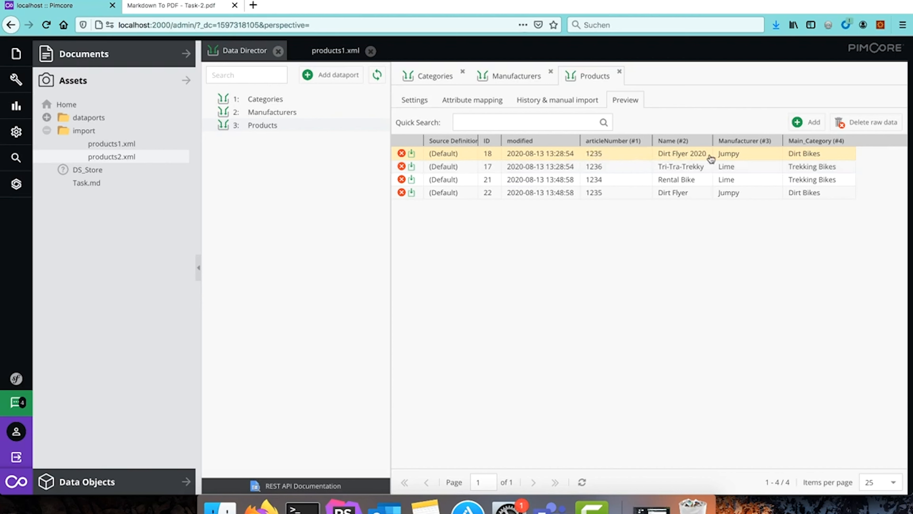
{"action": "left_click", "coordinate": [693, 193]}
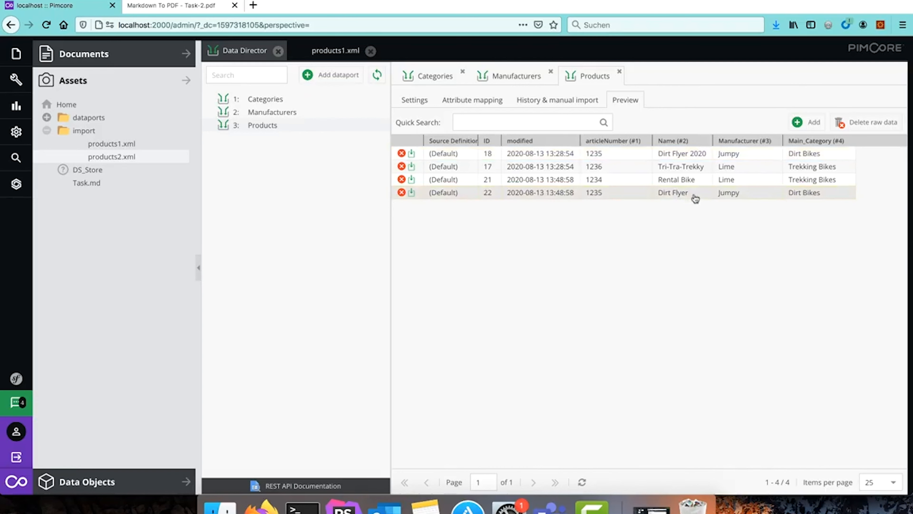
- In Terminal, list web/var/assets/import/ with ls -al and check the earlier listing's modification time for products2.xml
{"action": "left_click", "coordinate": [302, 507]}
{"action": "key", "text": "Up"}
{"action": "key", "text": "Up"}
{"action": "key", "text": "Up"}
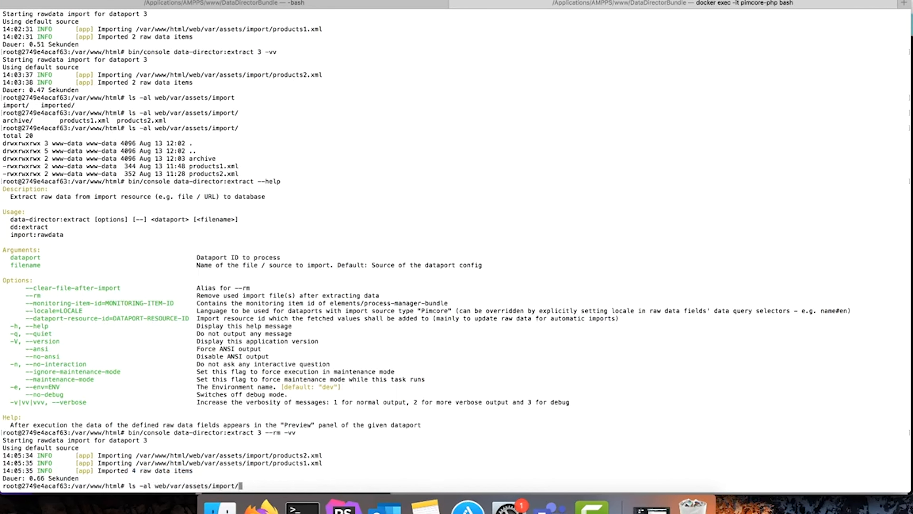
{"action": "key", "text": "Return"}
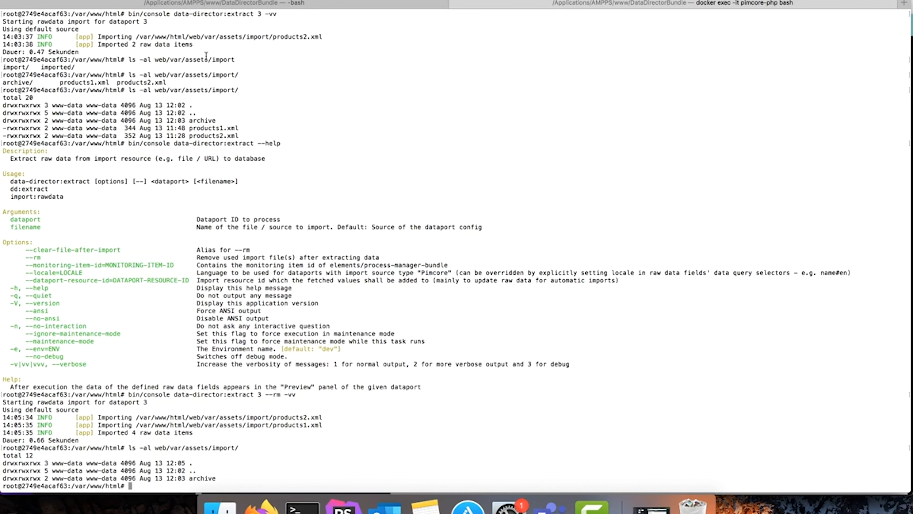
{"action": "left_click_drag", "start_coordinate": [240, 136], "coordinate": [190, 137]}
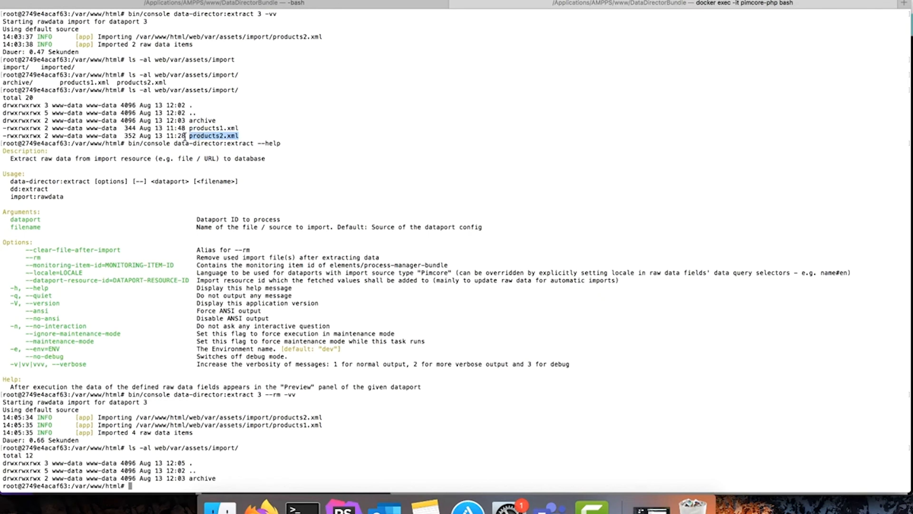
{"action": "left_click_drag", "start_coordinate": [185, 137], "coordinate": [167, 137]}
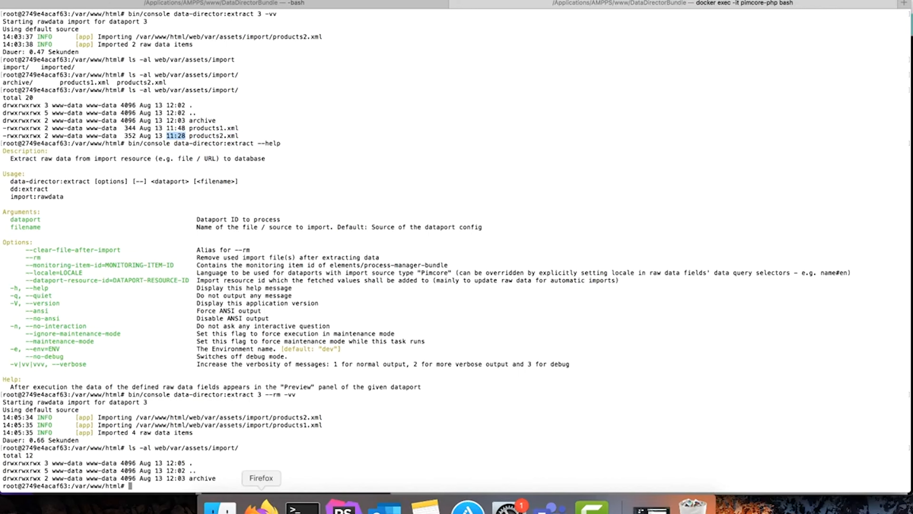
- Compare the Dirt Flyer 2020 and Dirt Flyer rows in Firefox's Products preview with the source file listing in Terminal
{"action": "left_click", "coordinate": [261, 507]}
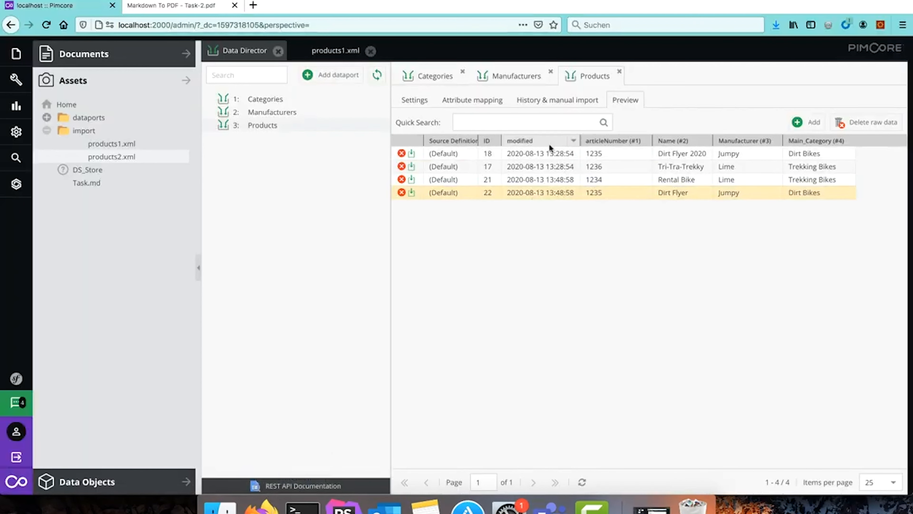
{"action": "left_click", "coordinate": [559, 154]}
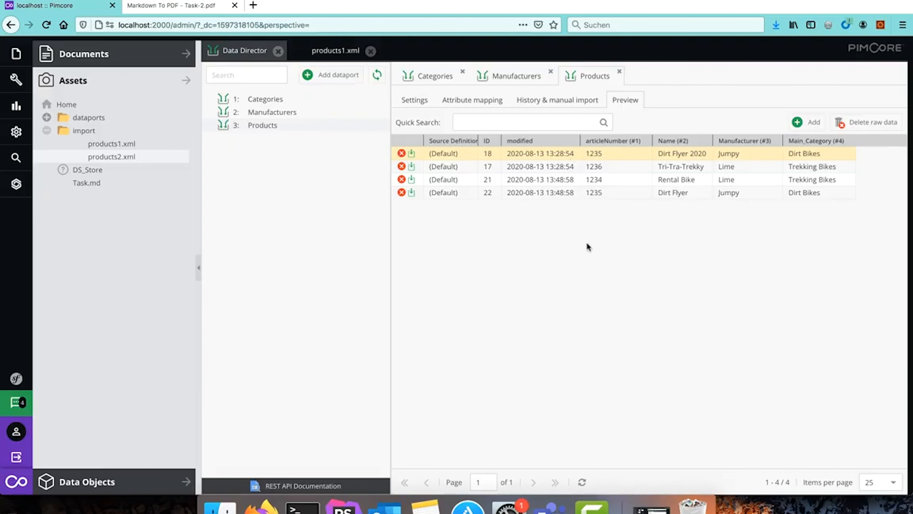
{"action": "left_click", "coordinate": [302, 507]}
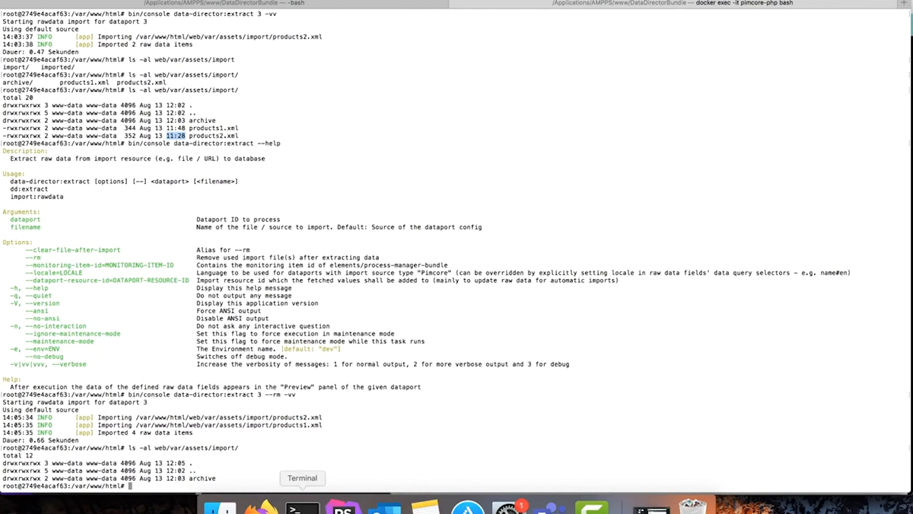
{"action": "left_click_drag", "start_coordinate": [240, 129], "coordinate": [190, 131]}
{"action": "left_click", "coordinate": [261, 507]}
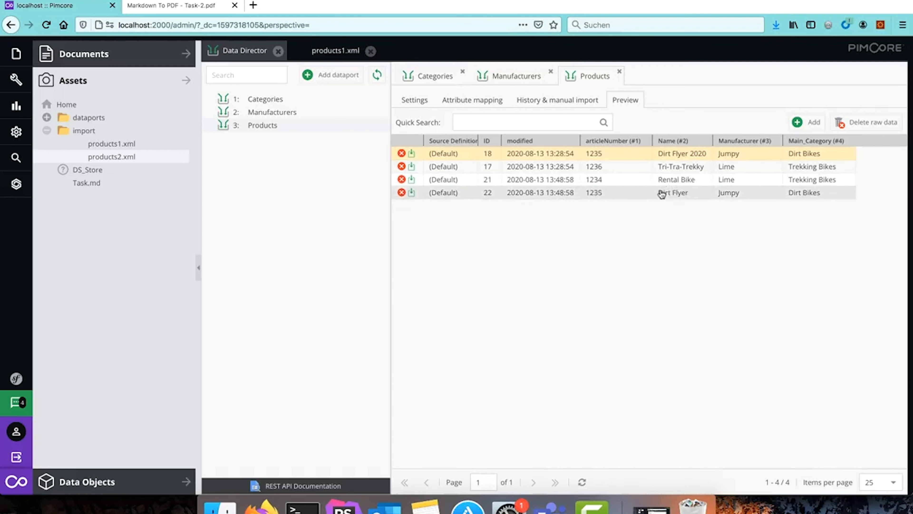
{"action": "left_click", "coordinate": [674, 194]}
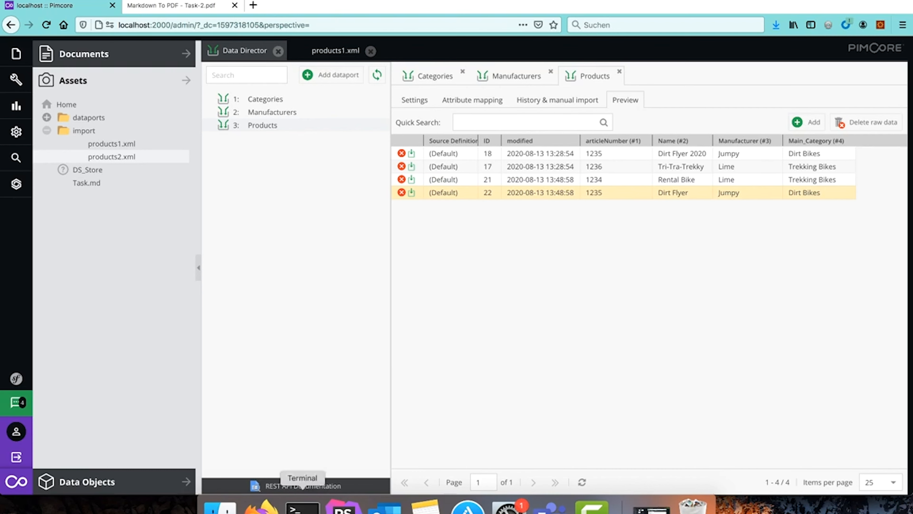
- Process the extracted raw data of dataport 3 in Terminal with bin/console data-director:process 3 -vv
{"action": "left_click", "coordinate": [302, 507]}
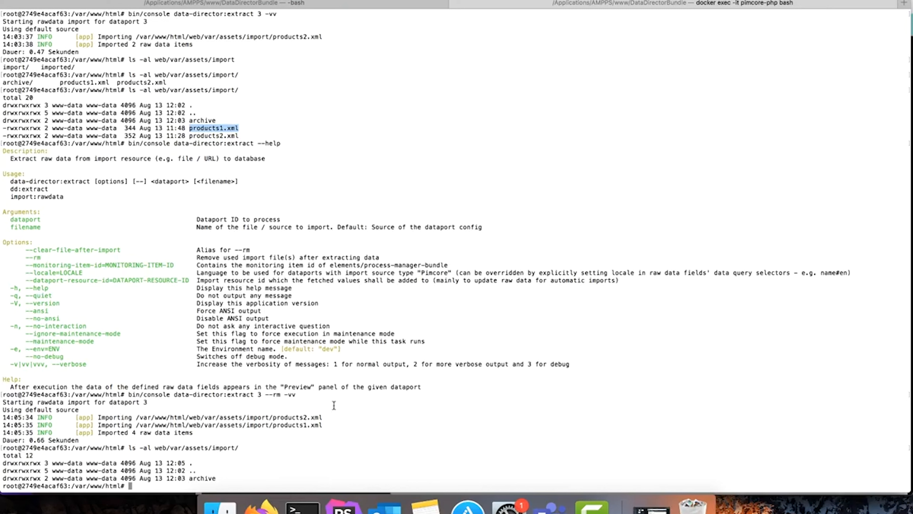
{"action": "key", "text": "Up"}
{"action": "key", "text": "Up"}
{"action": "key", "text": "BackSpace"}
{"action": "key", "text": "BackSpace"}
{"action": "key", "text": "BackSpace"}
{"action": "key", "text": "BackSpace"}
{"action": "key", "text": "BackSpace"}
{"action": "key", "text": "BackSpace"}
{"action": "key", "text": "BackSpace"}
{"action": "key", "text": "BackSpace"}
{"action": "key", "text": "BackSpace"}
{"action": "key", "text": "BackSpace"}
{"action": "key", "text": "BackSpace"}
{"action": "key", "text": "BackSpace"}
{"action": "key", "text": "BackSpace"}
{"action": "key", "text": "BackSpace"}
{"action": "key", "text": "BackSpace"}
{"action": "key", "text": "BackSpace"}
{"action": "key", "text": "BackSpace"}
{"action": "key", "text": "BackSpace"}
{"action": "type", "text": "process 3 -vv"}
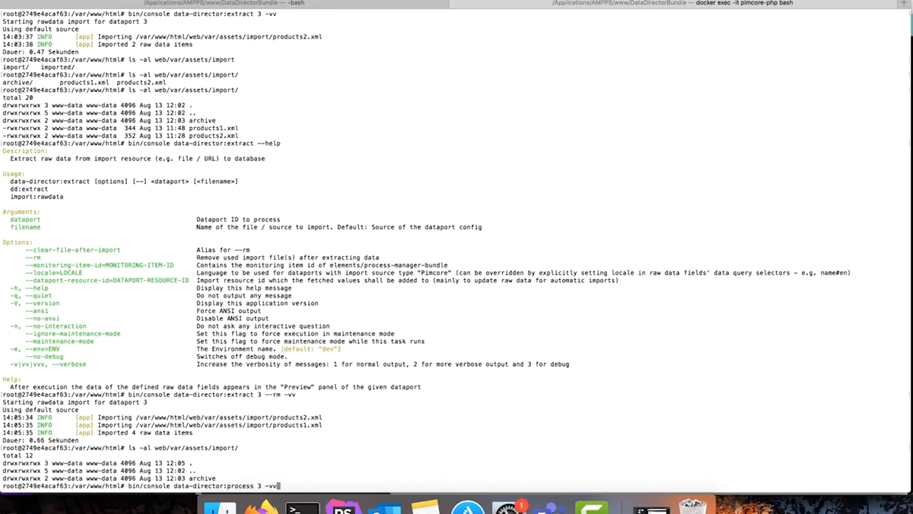
{"action": "key", "text": "Return"}
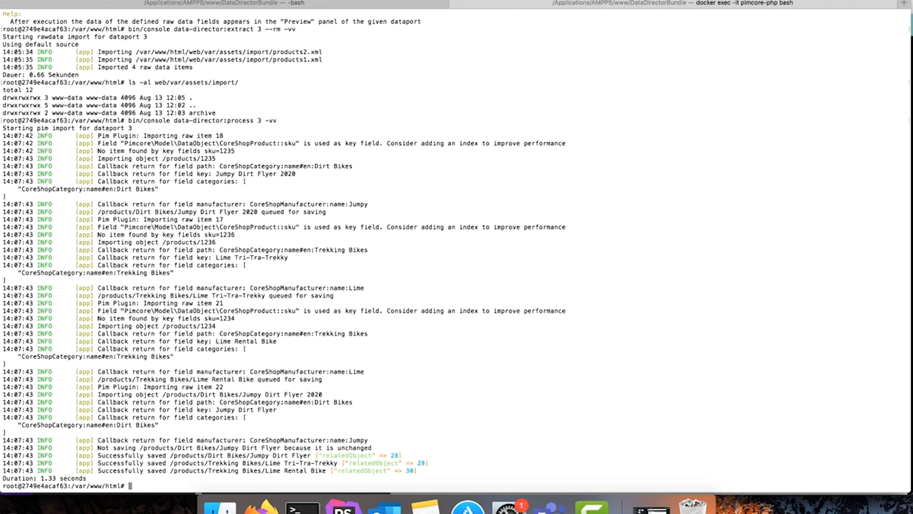
- Examine the Terminal log entries for Jumpy Dirt Flyer 2020 and Jumpy Dirt Flyer against the Products preview in Firefox
{"action": "left_click_drag", "start_coordinate": [223, 136], "coordinate": [201, 135]}
{"action": "left_click_drag", "start_coordinate": [297, 173], "coordinate": [217, 176]}
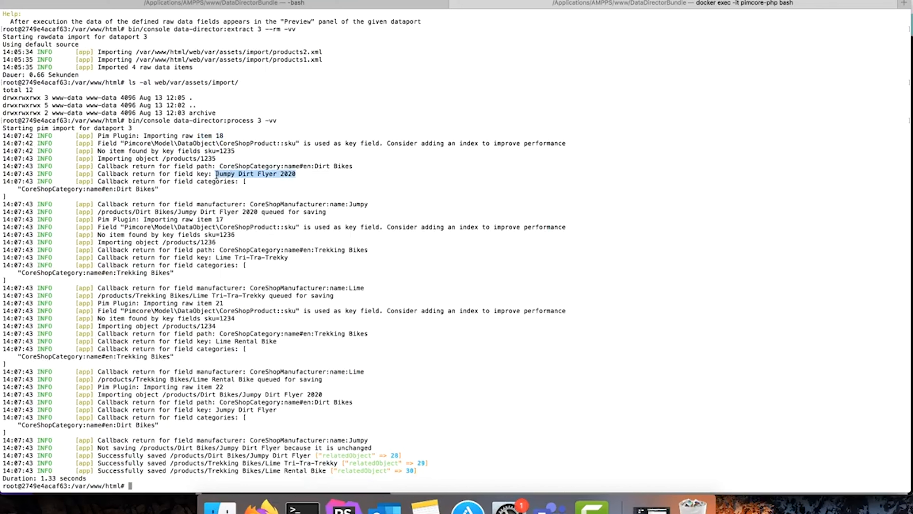
{"action": "left_click", "coordinate": [262, 507]}
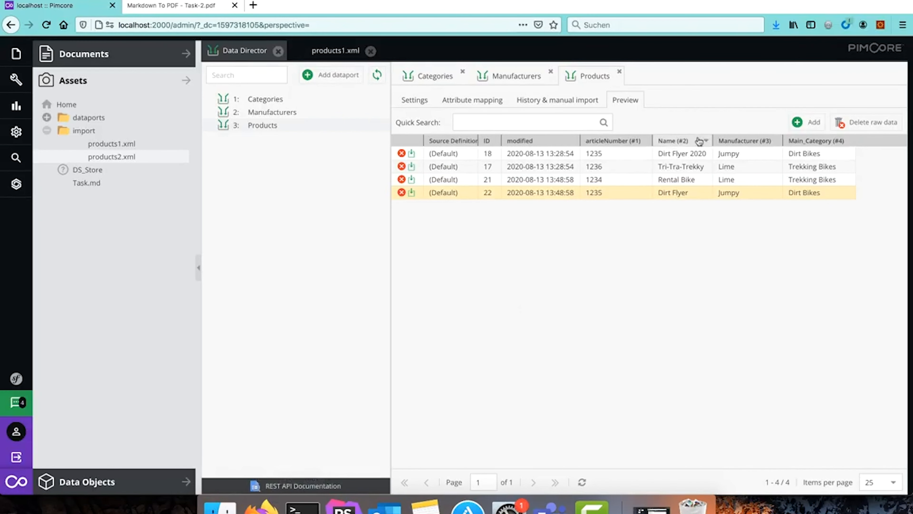
{"action": "left_click", "coordinate": [695, 154]}
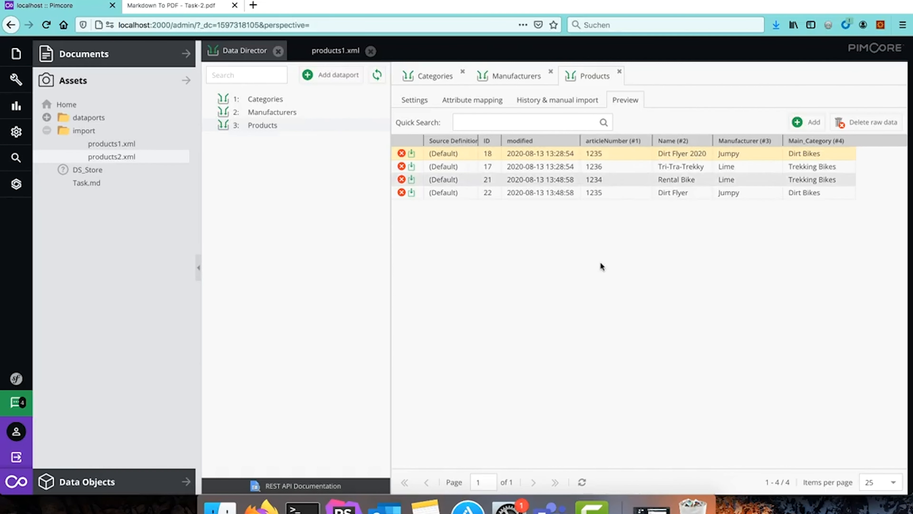
{"action": "left_click", "coordinate": [302, 507]}
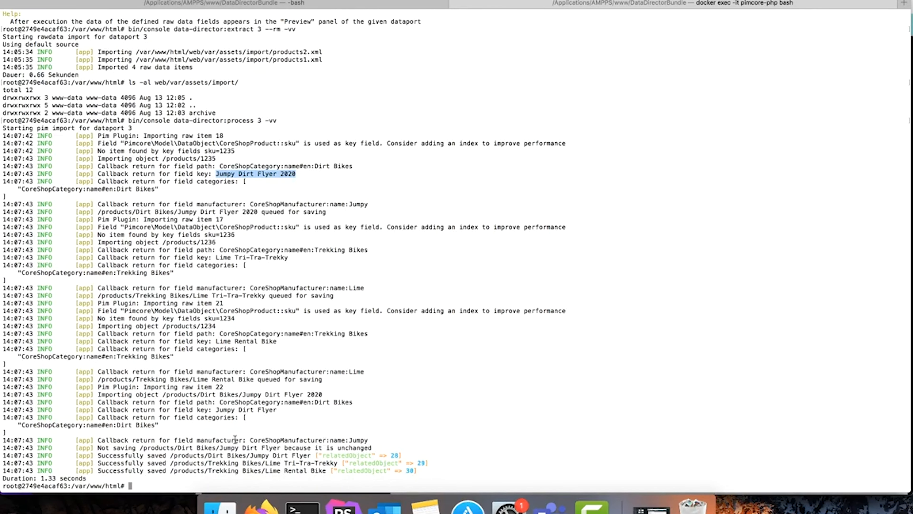
{"action": "left_click_drag", "start_coordinate": [241, 447], "coordinate": [280, 446]}
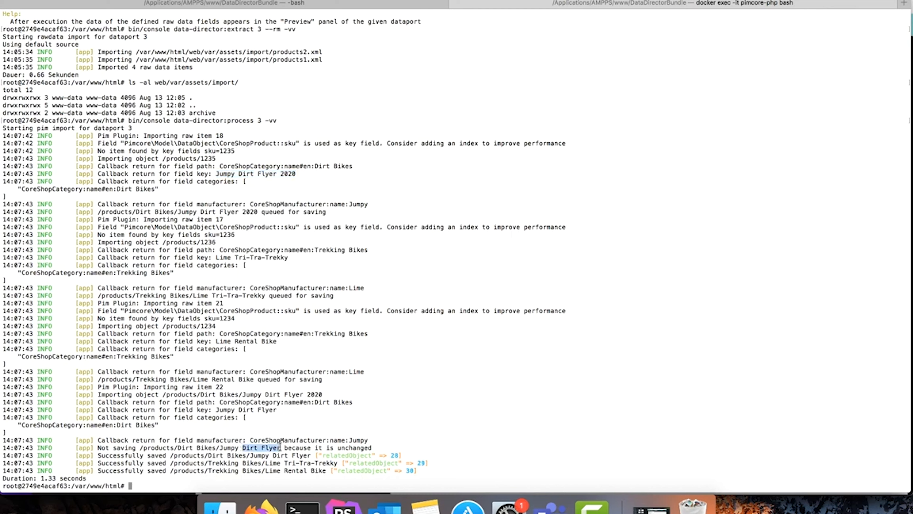
- In Firefox, refresh the products folder under Data Objects, expand Dirt Bikes and compare its product with the Dirt Flyer preview row
{"action": "left_click", "coordinate": [261, 506]}
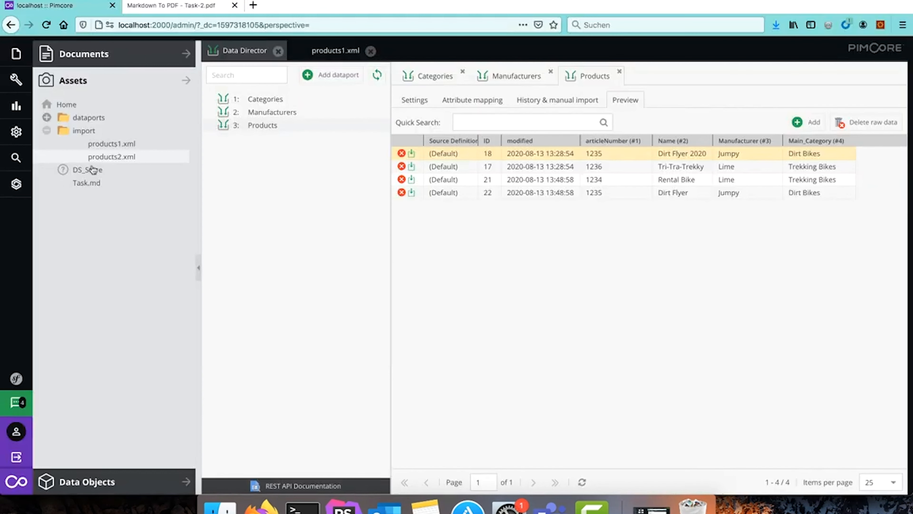
{"action": "left_click", "coordinate": [90, 482]}
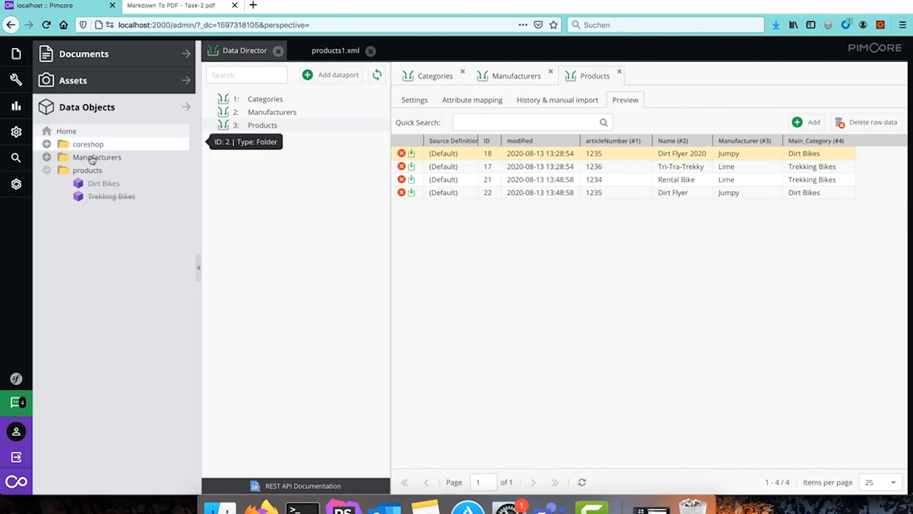
{"action": "right_click", "coordinate": [90, 174]}
{"action": "left_click", "coordinate": [130, 361]}
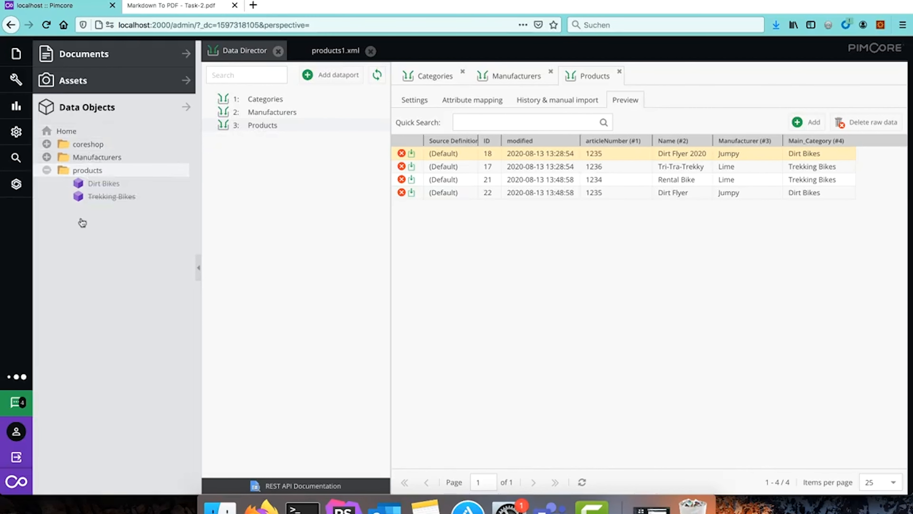
{"action": "left_click", "coordinate": [91, 170]}
{"action": "right_click", "coordinate": [90, 169]}
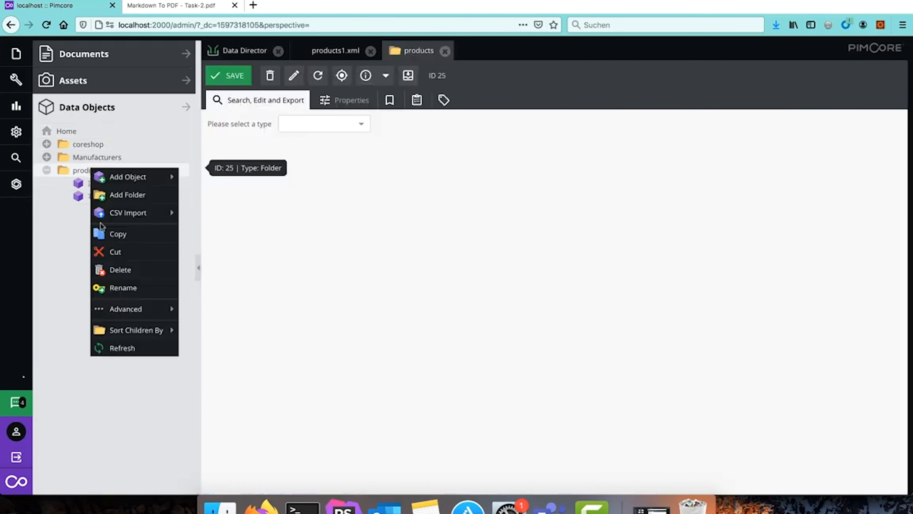
{"action": "left_click", "coordinate": [123, 348]}
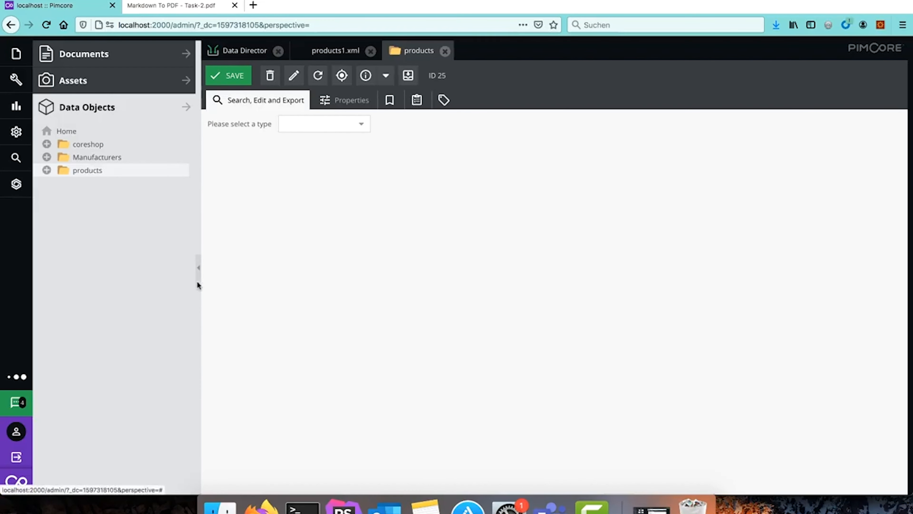
{"action": "left_click", "coordinate": [445, 51]}
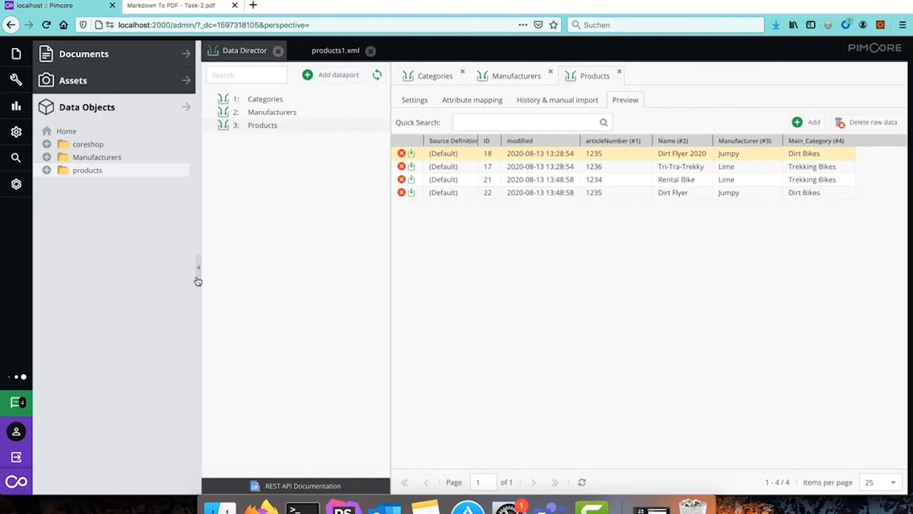
{"action": "left_click", "coordinate": [62, 184]}
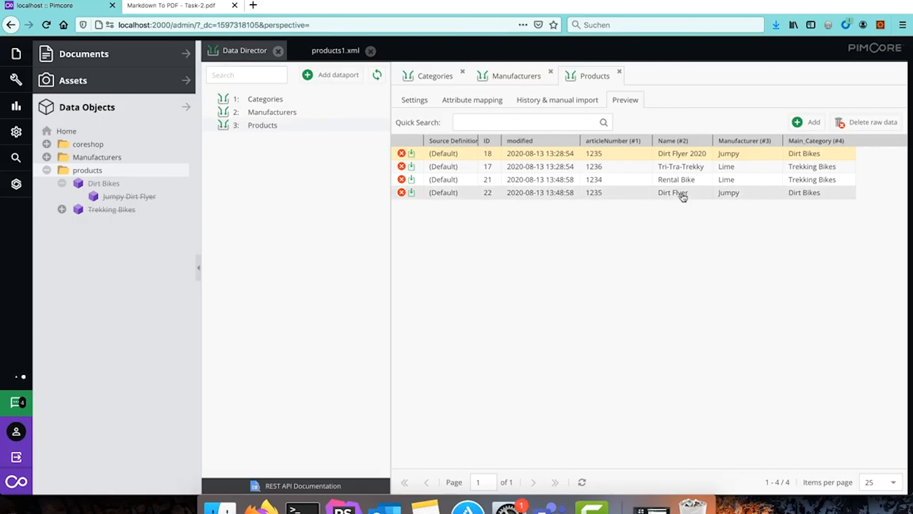
{"action": "left_click", "coordinate": [564, 193]}
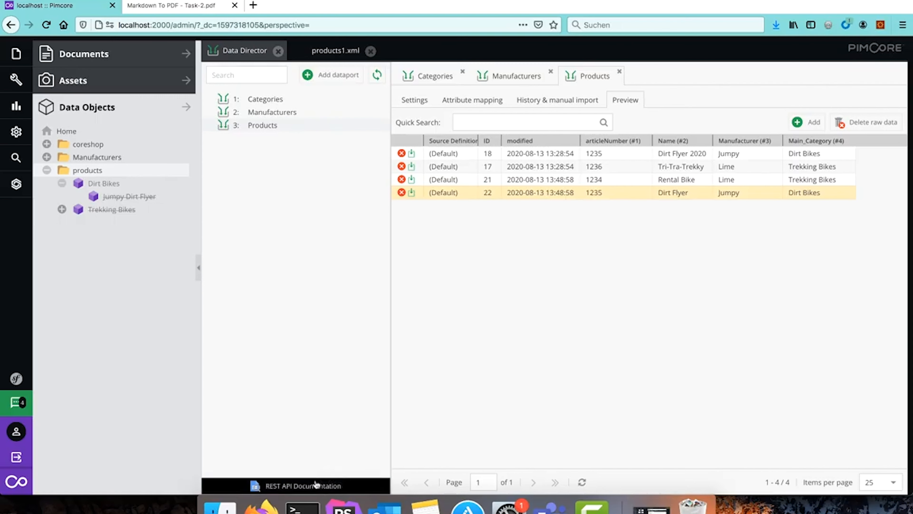
- Refresh the import folder under Assets to check which source files it still contains
{"action": "left_click", "coordinate": [107, 82]}
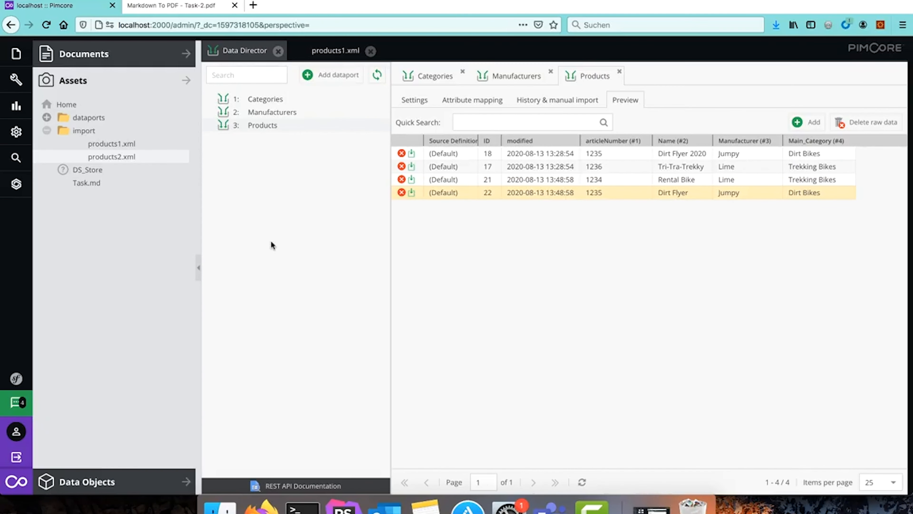
{"action": "right_click", "coordinate": [93, 130]}
{"action": "left_click", "coordinate": [302, 508]}
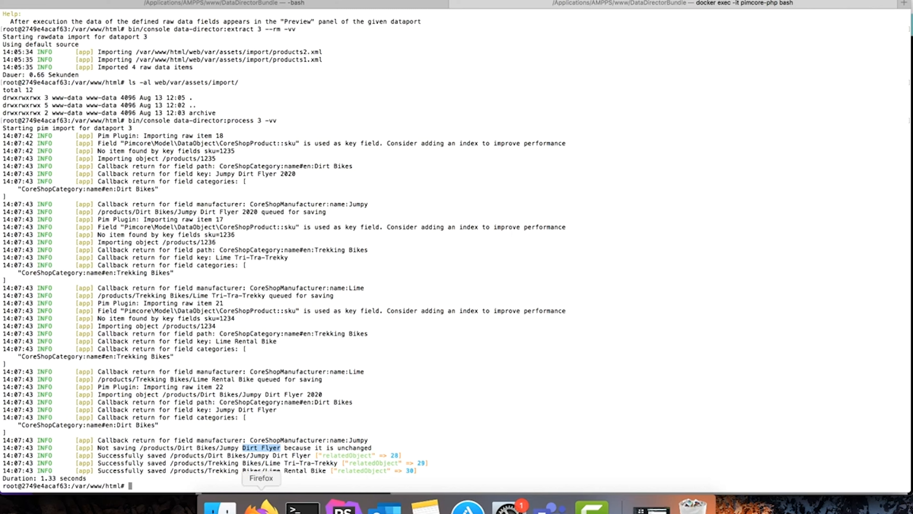
{"action": "left_click", "coordinate": [261, 506]}
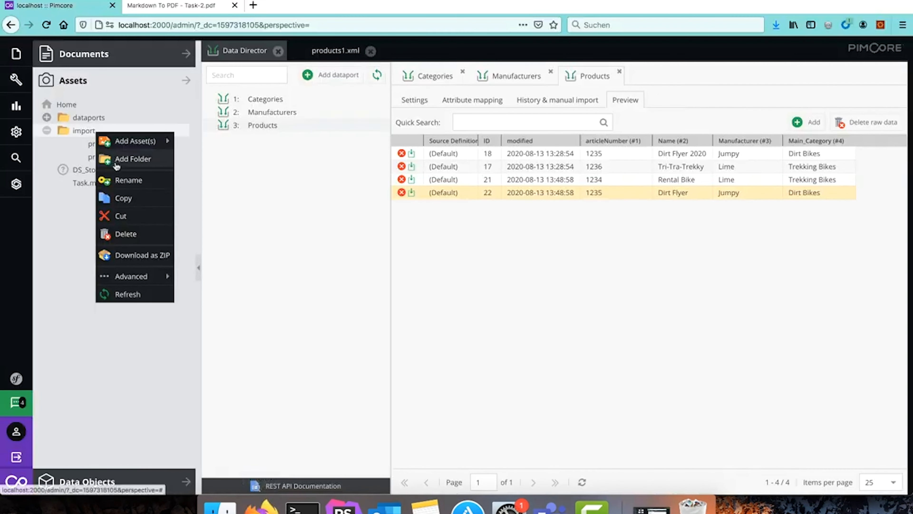
{"action": "left_click", "coordinate": [150, 294]}
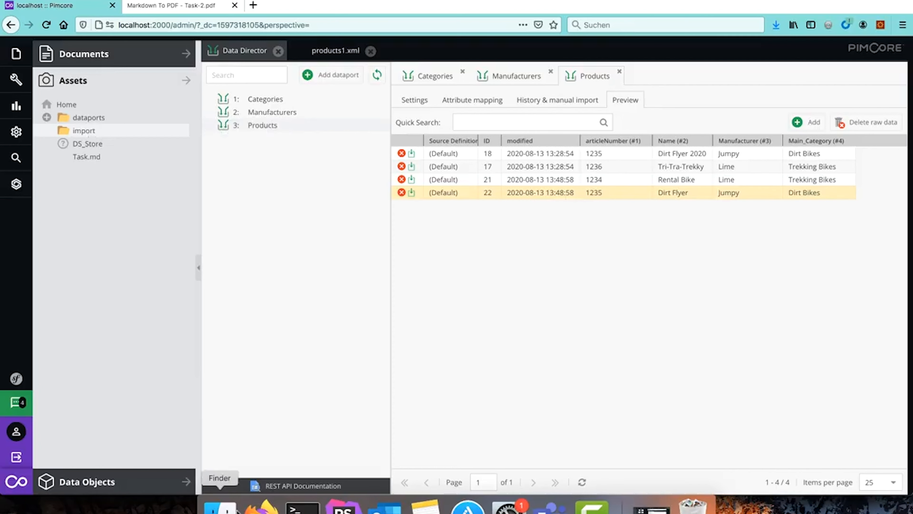
- In Terminal, display the help for bin/console data-director:extract and examine the --clear-file-after-import option and its description
{"action": "left_click", "coordinate": [302, 507]}
{"action": "key", "text": "Up"}
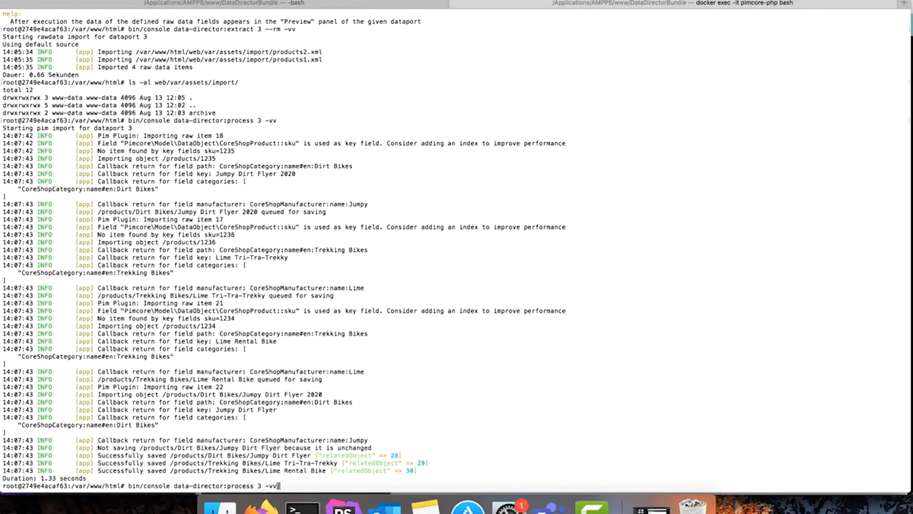
{"action": "key", "text": "Up"}
{"action": "key", "text": "Up"}
{"action": "key", "text": "Up"}
{"action": "key", "text": "Return"}
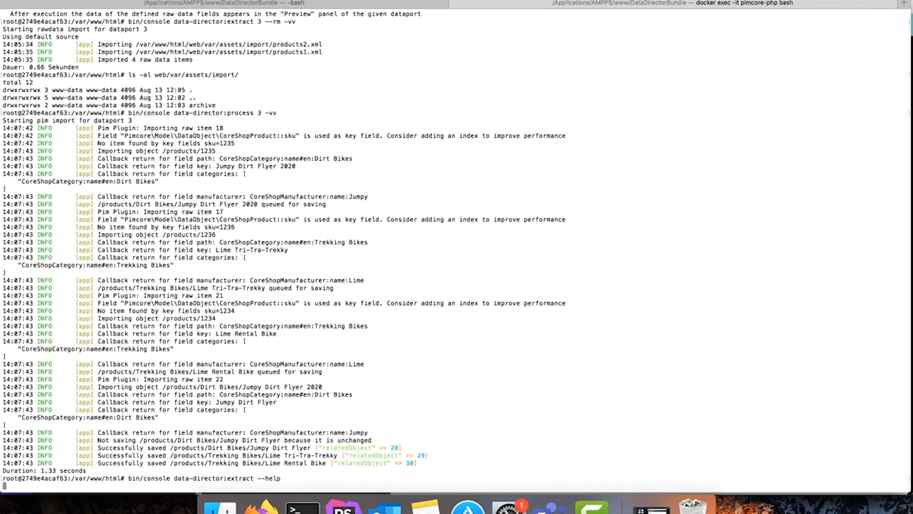
{"action": "left_click_drag", "start_coordinate": [34, 341], "coordinate": [120, 338]}
{"action": "left_click_drag", "start_coordinate": [197, 341], "coordinate": [254, 342]}
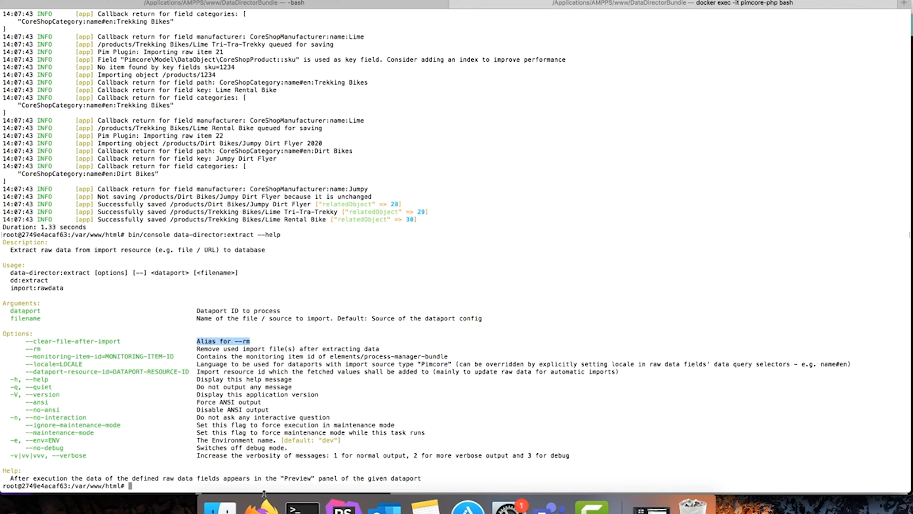
- In Firefox, upload products1.xml to the import folder under Assets and expand the folder
{"action": "left_click", "coordinate": [262, 504]}
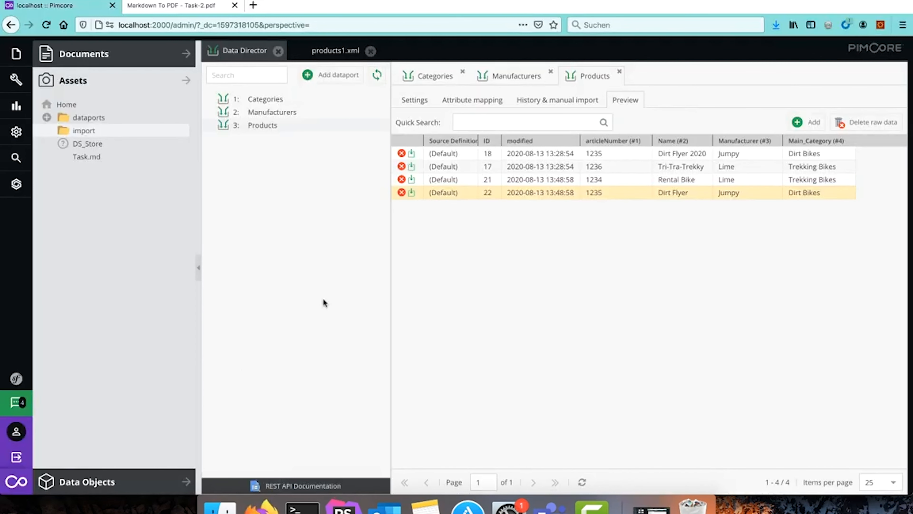
{"action": "right_click", "coordinate": [92, 134]}
{"action": "mouse_move", "coordinate": [130, 140]}
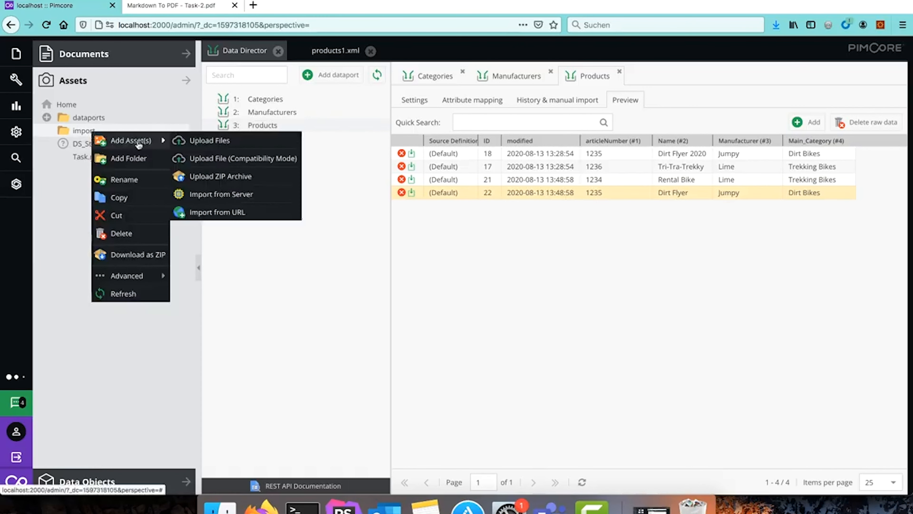
{"action": "left_click", "coordinate": [234, 142]}
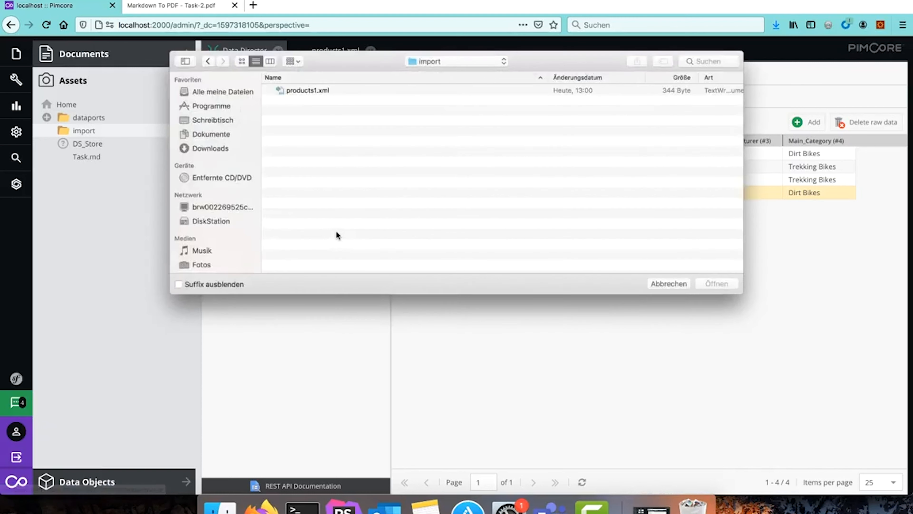
{"action": "double_click", "coordinate": [316, 90]}
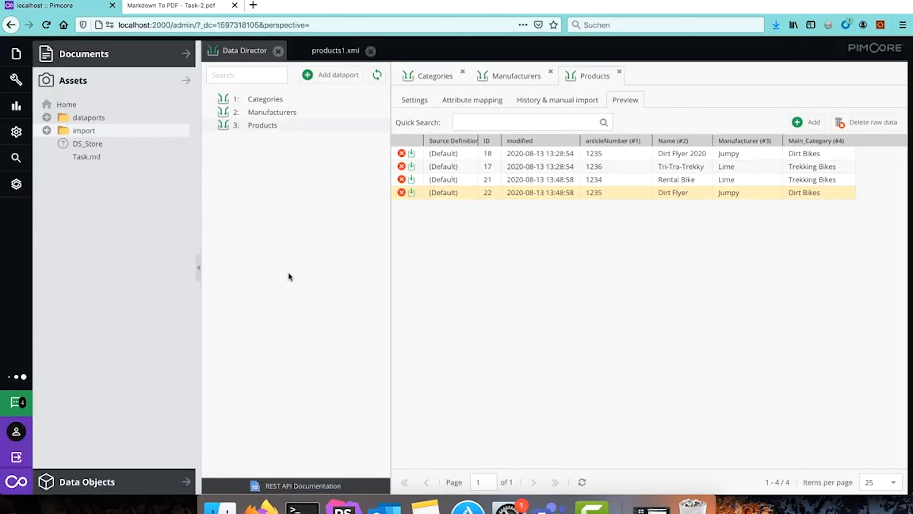
{"action": "left_click", "coordinate": [47, 131]}
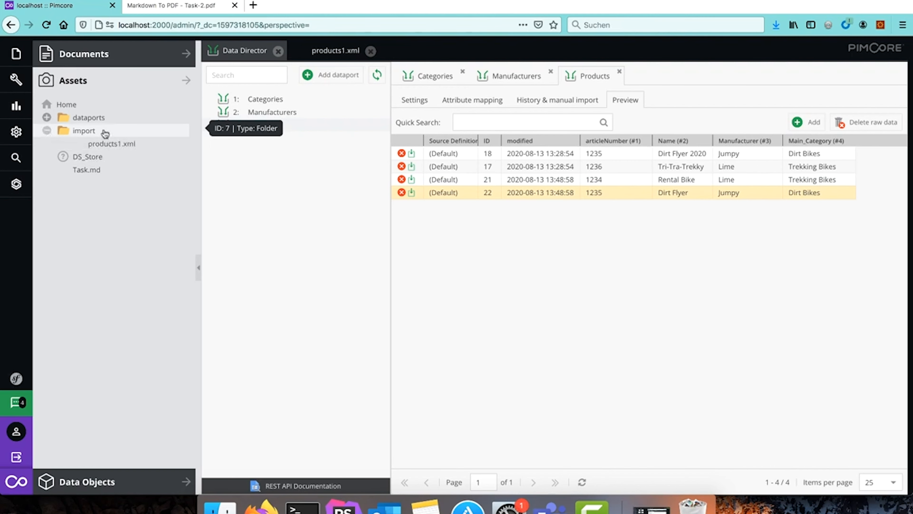
- Start another file upload to the import asset folder and switch the file chooser to the 2-ways-to-execute-im... folder
{"action": "right_click", "coordinate": [83, 131]}
{"action": "left_click", "coordinate": [194, 141]}
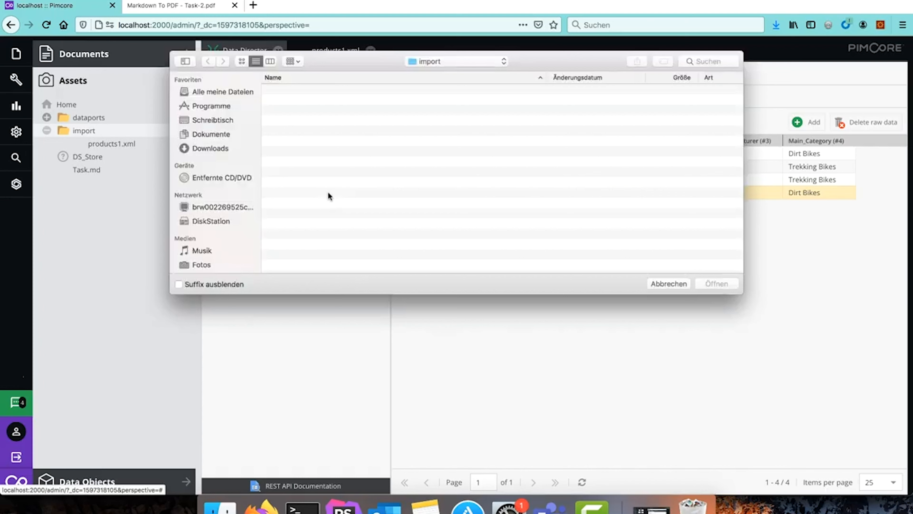
{"action": "left_click", "coordinate": [482, 62]}
{"action": "left_click", "coordinate": [434, 73]}
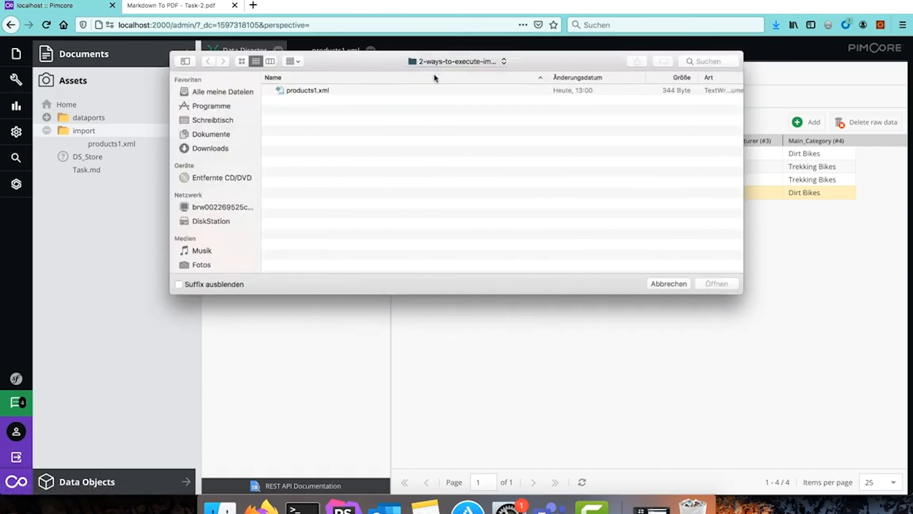
- Upload the product XML file to the import assets folder, and run bin/console data-director:extract 3 -vv in the terminal
{"action": "double_click", "coordinate": [321, 151]}
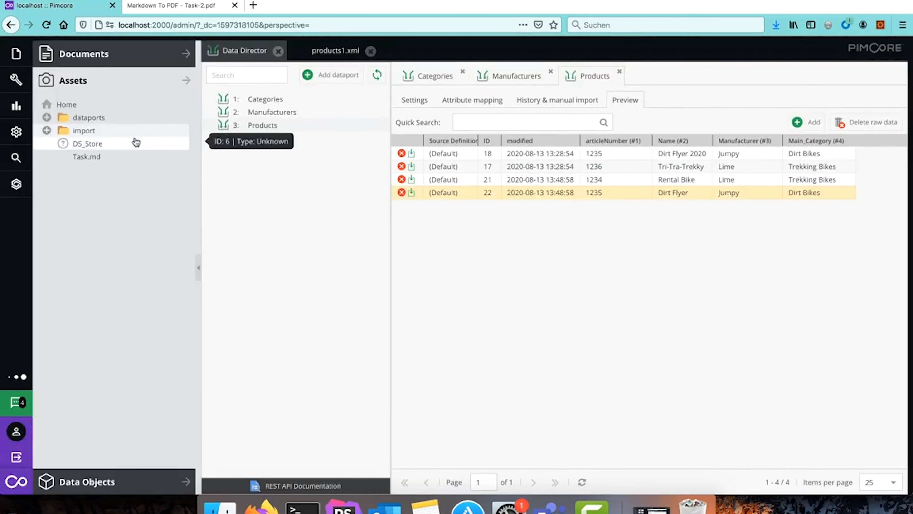
{"action": "left_click", "coordinate": [302, 507]}
{"action": "key", "text": "Up"}
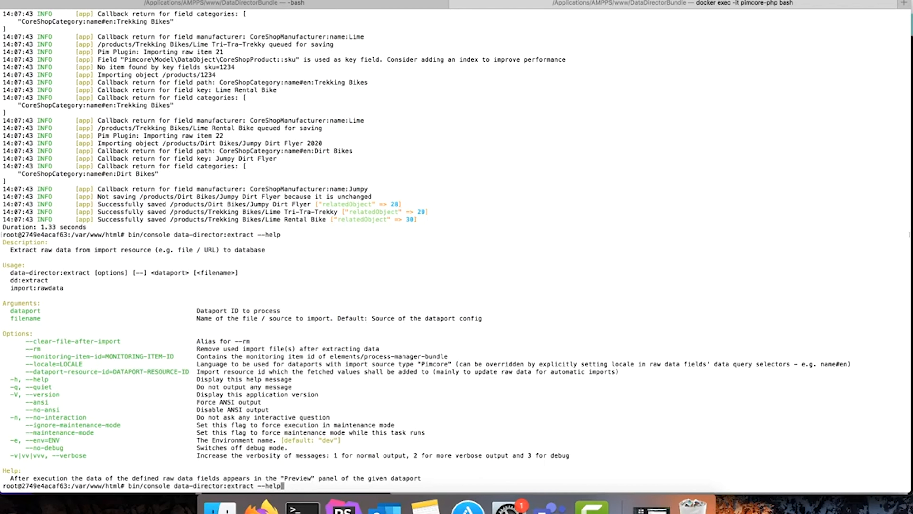
{"action": "key", "text": "BackSpace"}
{"action": "key", "text": "BackSpace"}
{"action": "key", "text": "BackSpace"}
{"action": "key", "text": "BackSpace"}
{"action": "key", "text": "BackSpace"}
{"action": "key", "text": "BackSpace"}
{"action": "key", "text": "BackSpace"}
{"action": "type", "text": "3 -vv"}
{"action": "key", "text": "Return"}
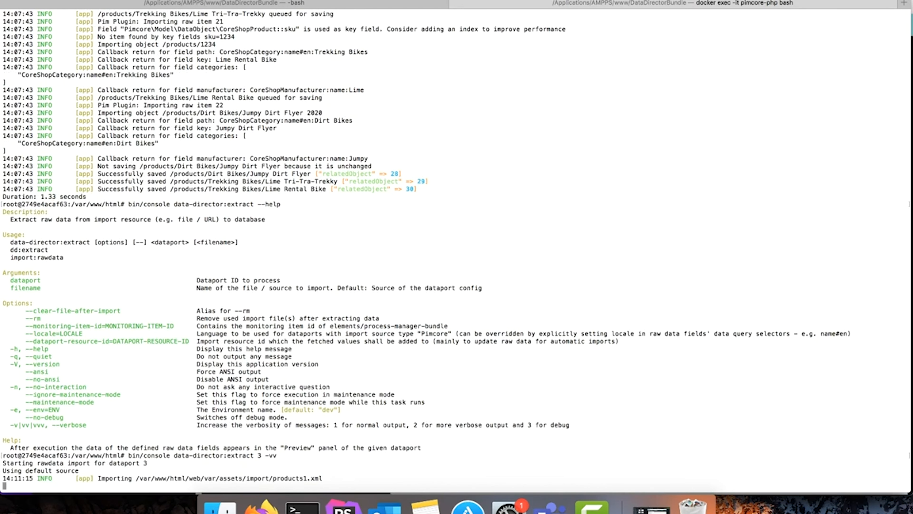
- Compare the imported file name with the import folder's assets in the browser, and rerun the extract command for dataport 3 in the terminal
{"action": "left_click_drag", "start_coordinate": [323, 463], "coordinate": [272, 463]}
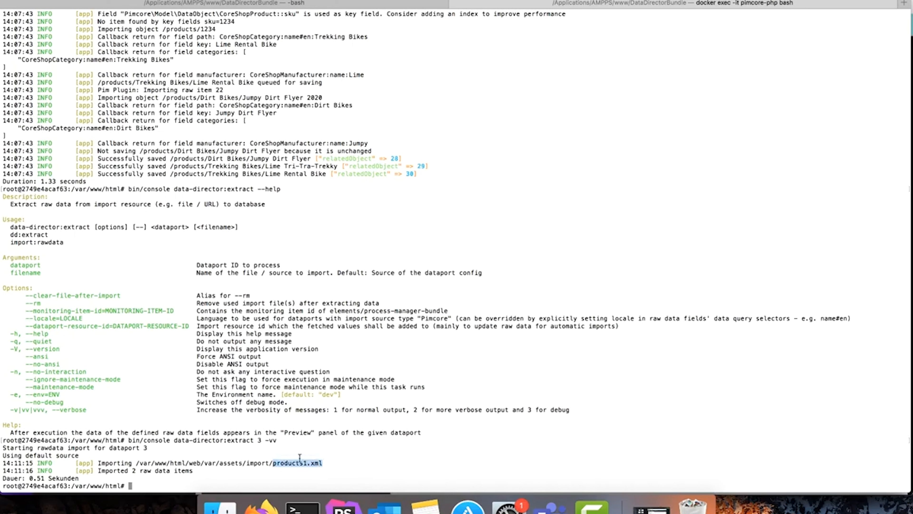
{"action": "left_click", "coordinate": [262, 505]}
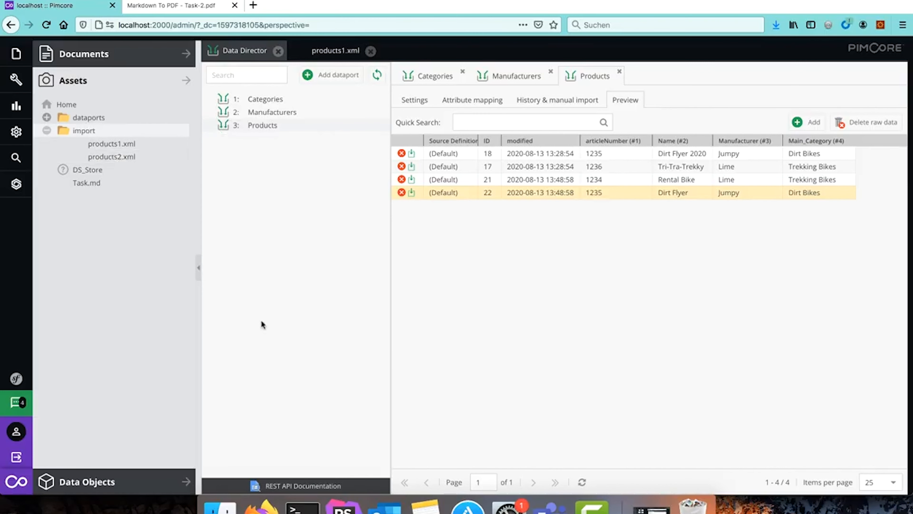
{"action": "left_click", "coordinate": [302, 507]}
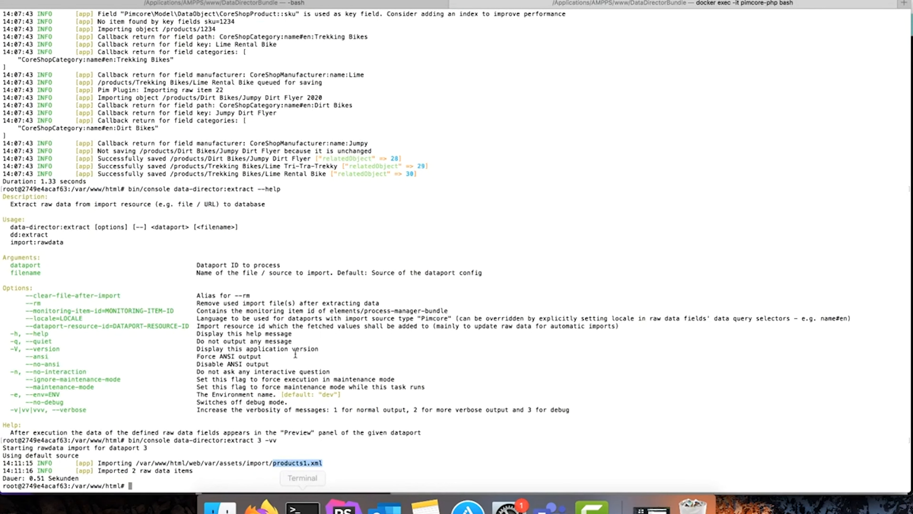
{"action": "key", "text": "Up"}
{"action": "key", "text": "Return"}
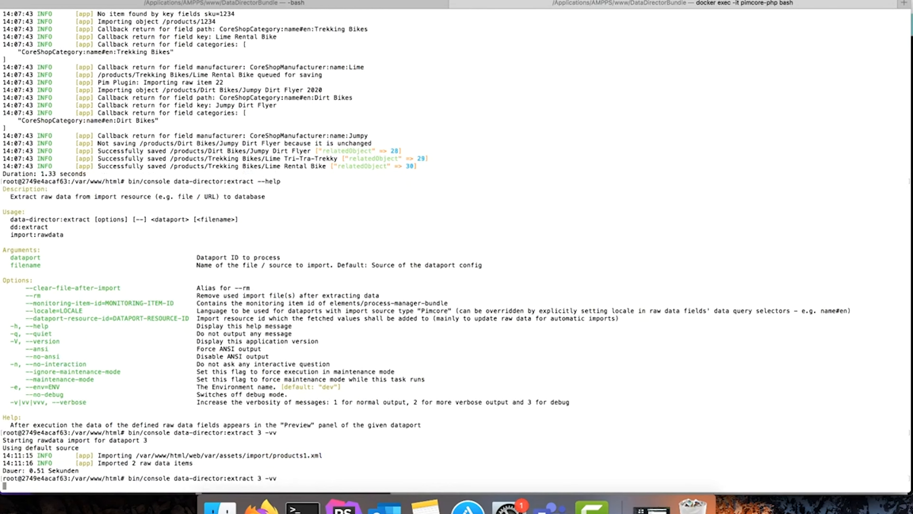
- Run the verbose extraction for dataport 3 again with the --rm option and mark the imported file lines in its output
{"action": "key", "text": "Up"}
{"action": "type", "text": "--rm"}
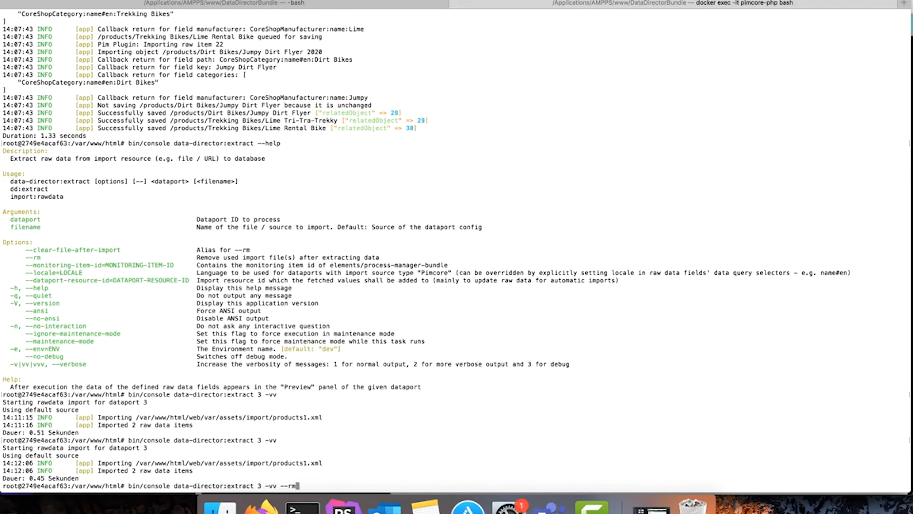
{"action": "key", "text": "Return"}
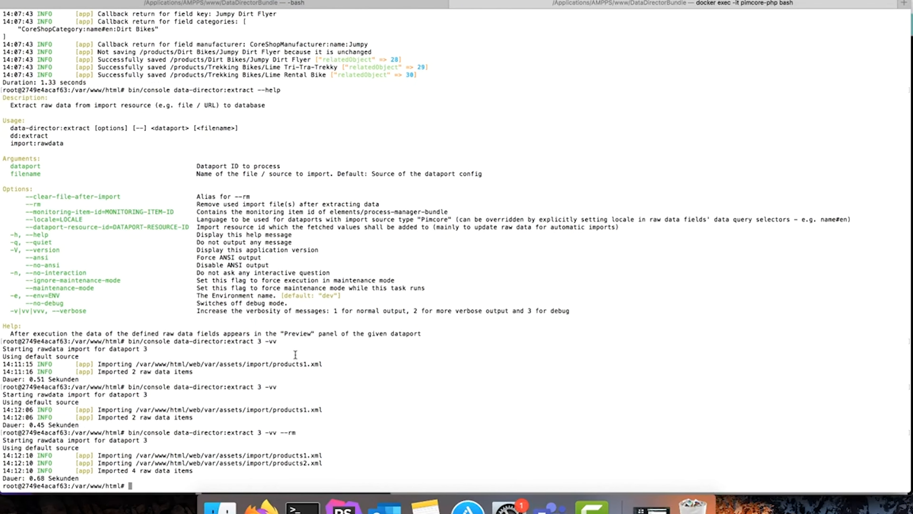
{"action": "left_click_drag", "start_coordinate": [287, 455], "coordinate": [291, 461]}
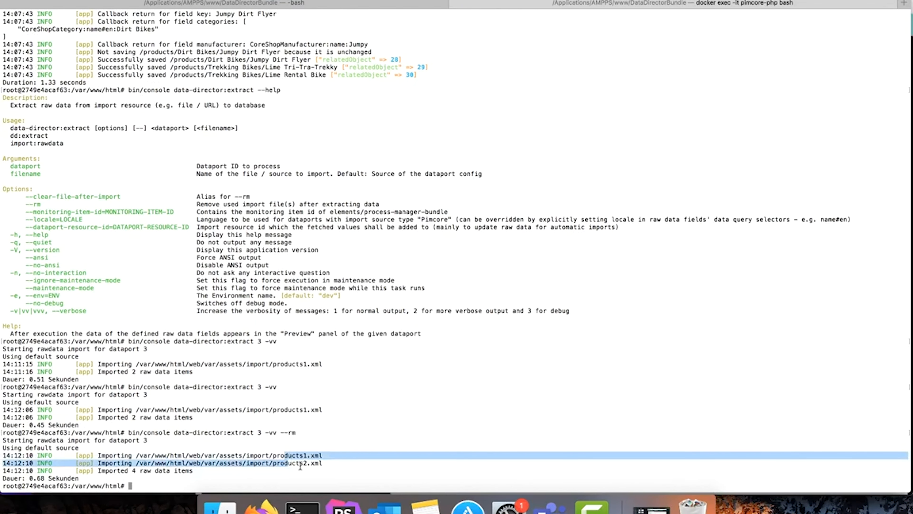
- Review the ways of starting imports in the Task-2.pdf browser document, marking the REST API entry, and return to Pimcore
{"action": "left_click", "coordinate": [262, 506]}
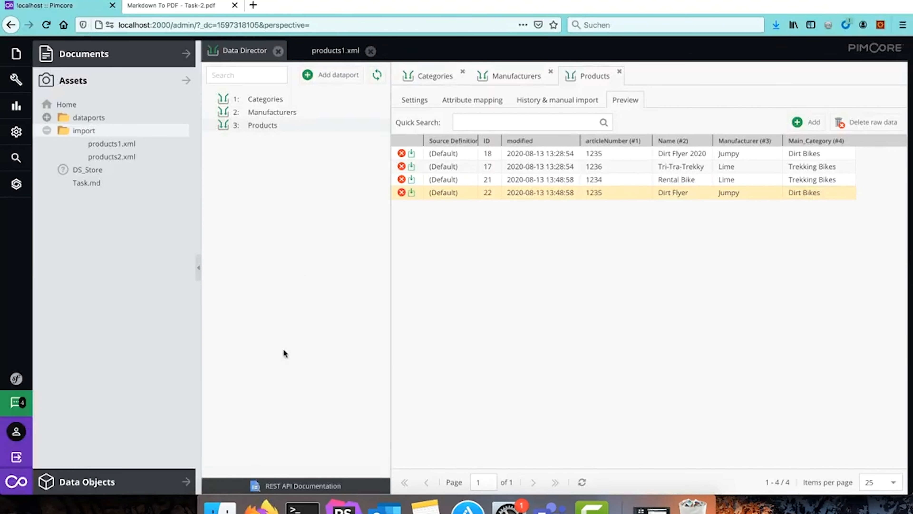
{"action": "left_click", "coordinate": [167, 5]}
{"action": "scroll", "coordinate": [488, 347], "scroll_direction": "down", "scroll_amount": 2}
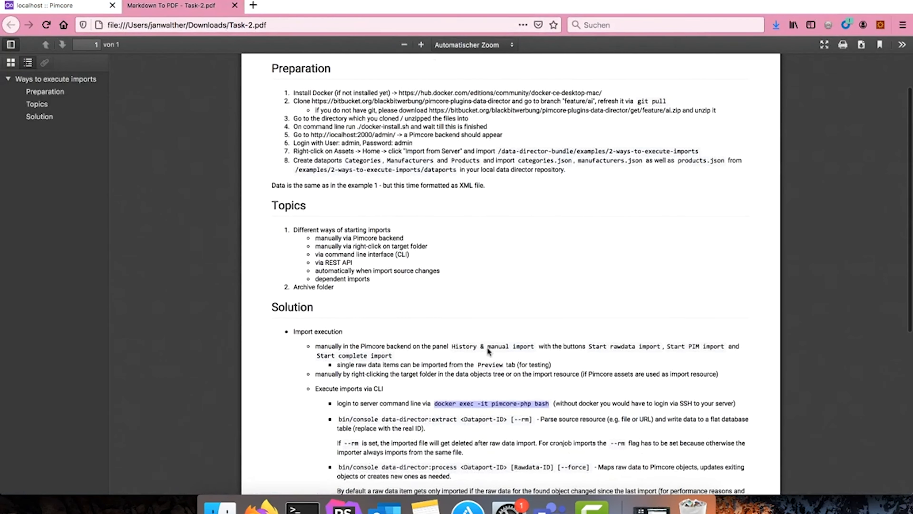
{"action": "left_click", "coordinate": [45, 5]}
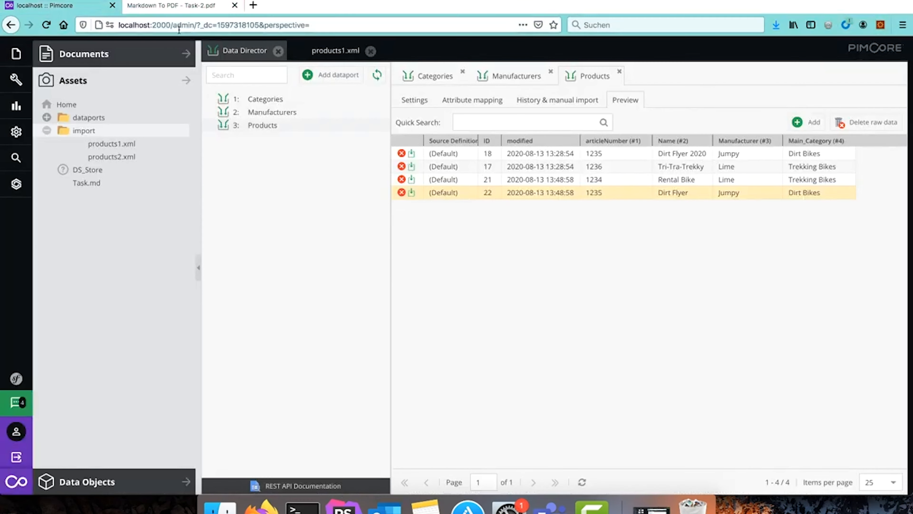
{"action": "left_click", "coordinate": [179, 5]}
{"action": "triple_click", "coordinate": [325, 261]}
{"action": "left_click", "coordinate": [325, 261]}
{"action": "left_click_drag", "start_coordinate": [325, 261], "coordinate": [360, 263]}
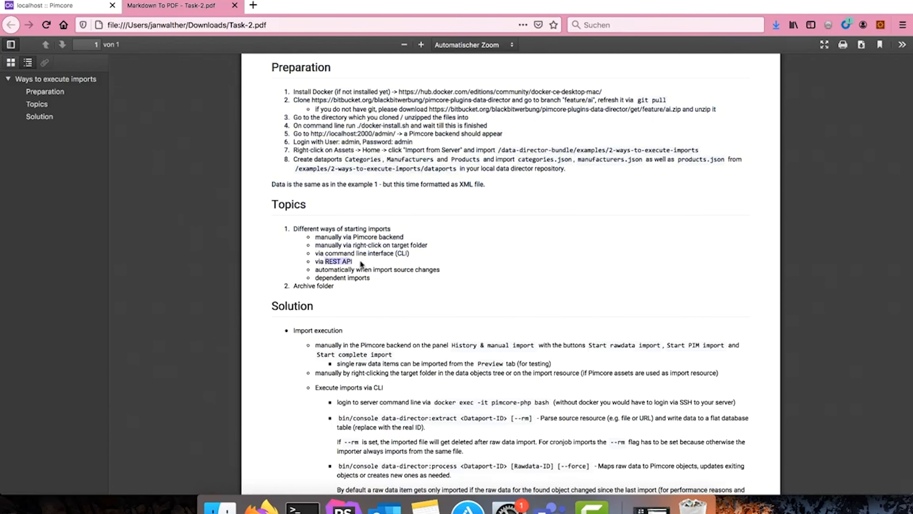
{"action": "key", "text": "ctrl+shift+Tab"}
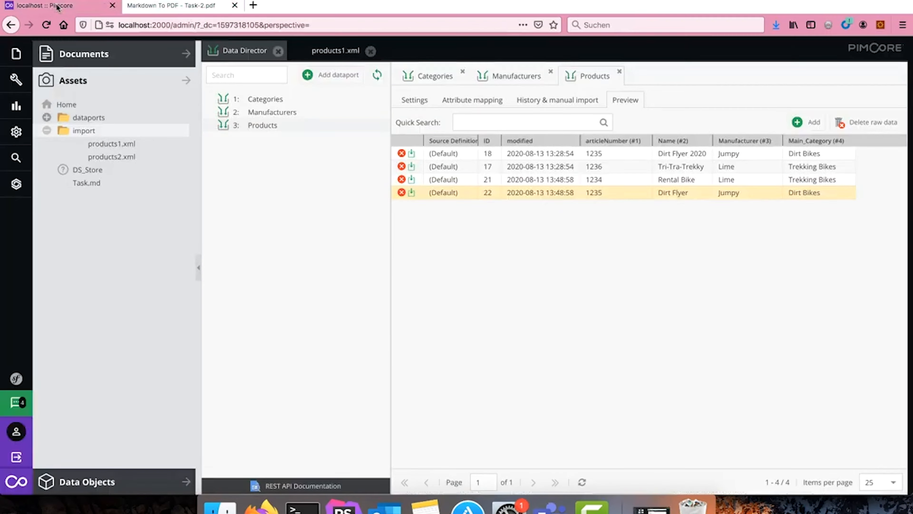
- Enable the Web Service API in the system settings and save the change without reloading Pimcore
{"action": "left_click", "coordinate": [15, 128]}
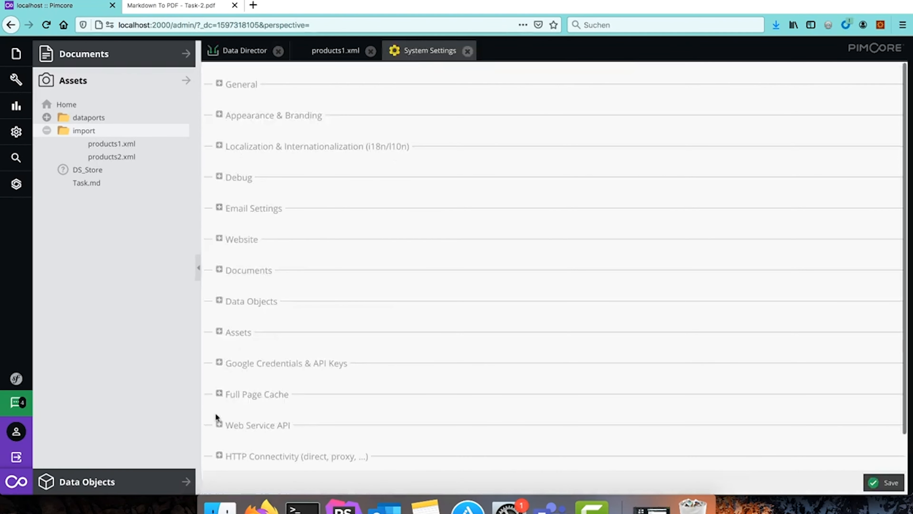
{"action": "left_click", "coordinate": [219, 424]}
{"action": "scroll", "coordinate": [357, 413], "scroll_direction": "down", "scroll_amount": 3}
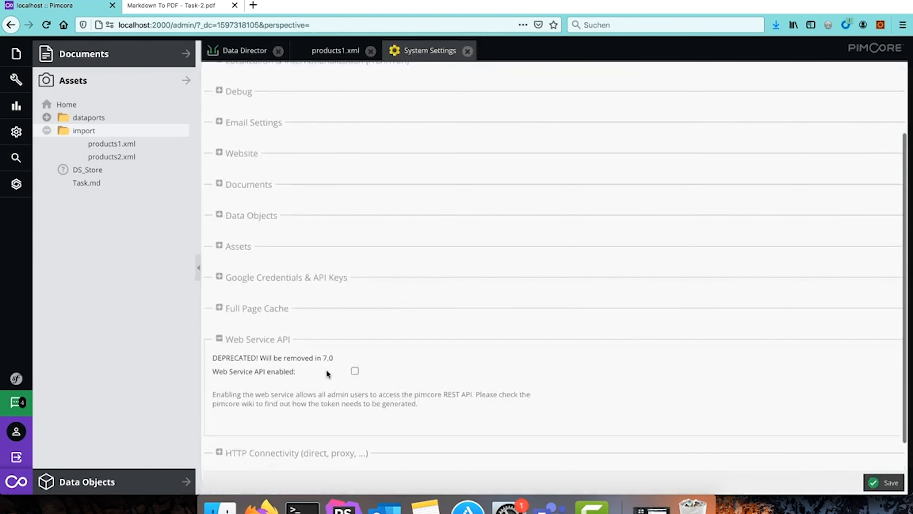
{"action": "left_click", "coordinate": [356, 369]}
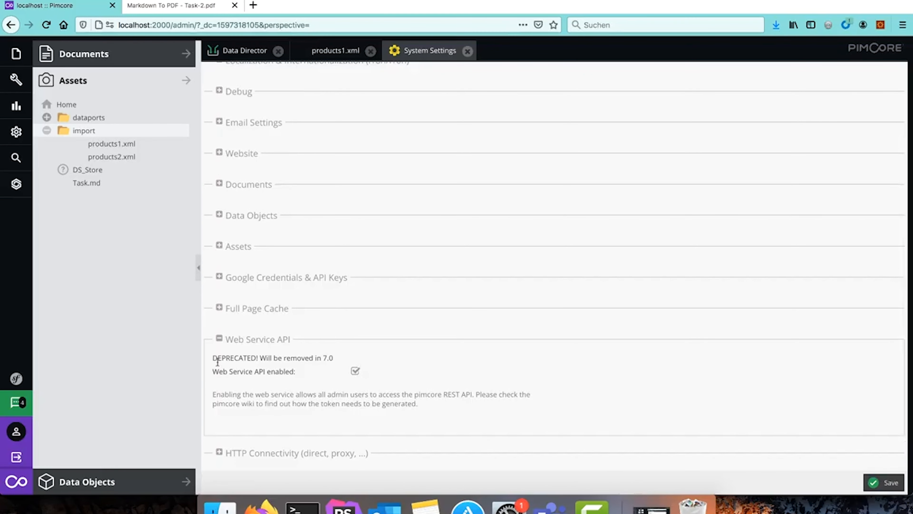
{"action": "left_click_drag", "start_coordinate": [212, 357], "coordinate": [341, 357]}
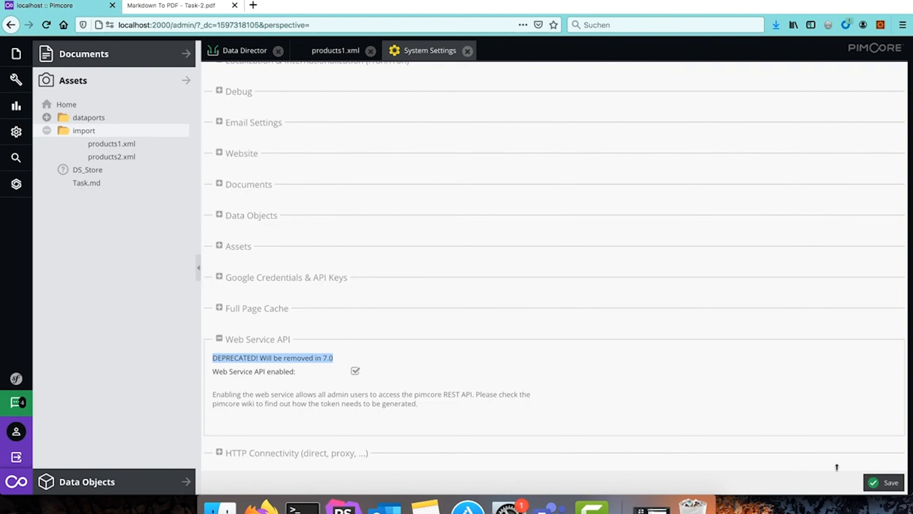
{"action": "left_click", "coordinate": [885, 488]}
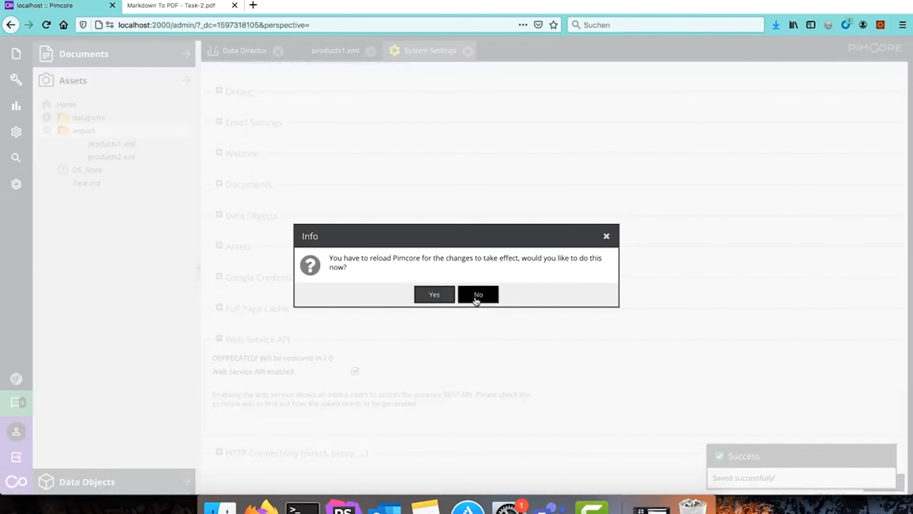
{"action": "left_click", "coordinate": [475, 293]}
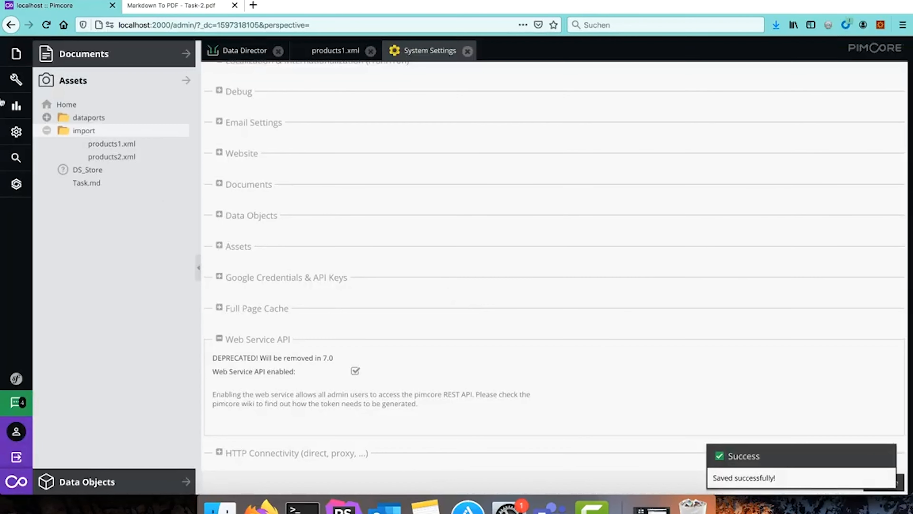
- Generate an API key for the admin user and save the user settings
{"action": "left_click", "coordinate": [16, 132]}
{"action": "mouse_move", "coordinate": [151, 253]}
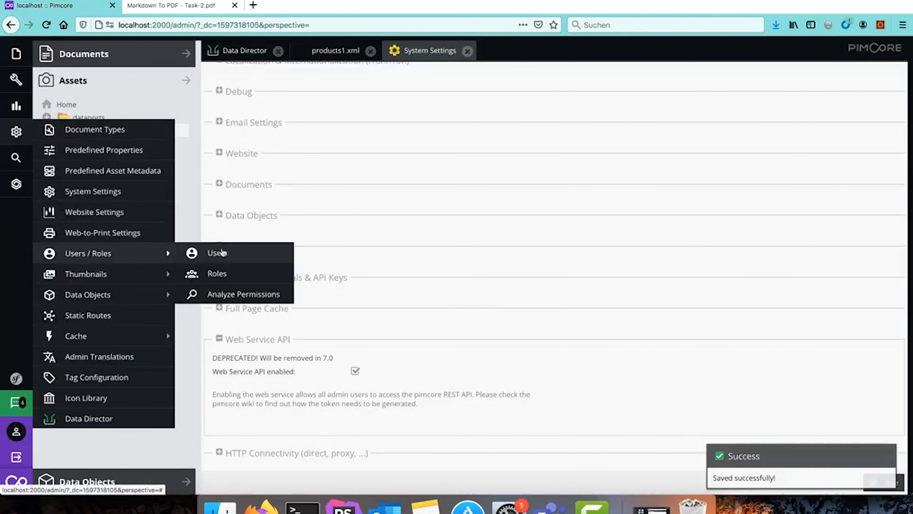
{"action": "left_click", "coordinate": [221, 253]}
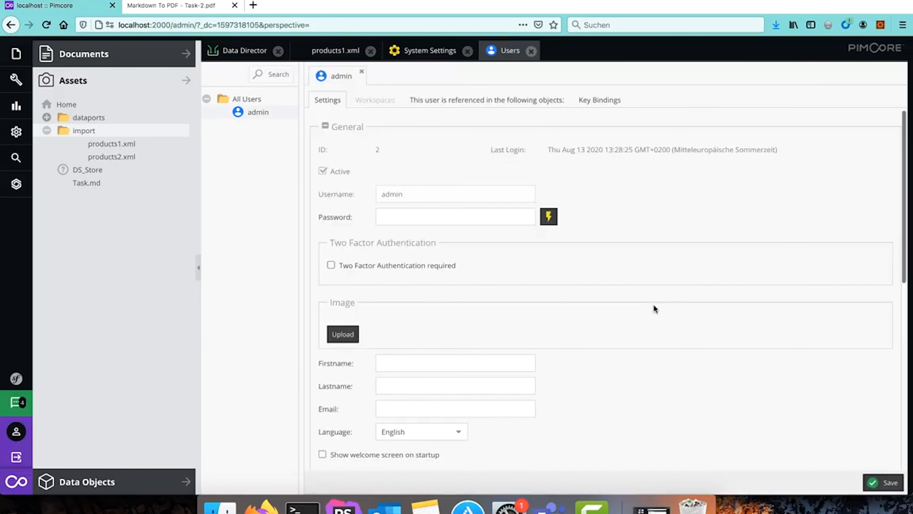
{"action": "scroll", "coordinate": [511, 265], "scroll_direction": "down", "scroll_amount": 9}
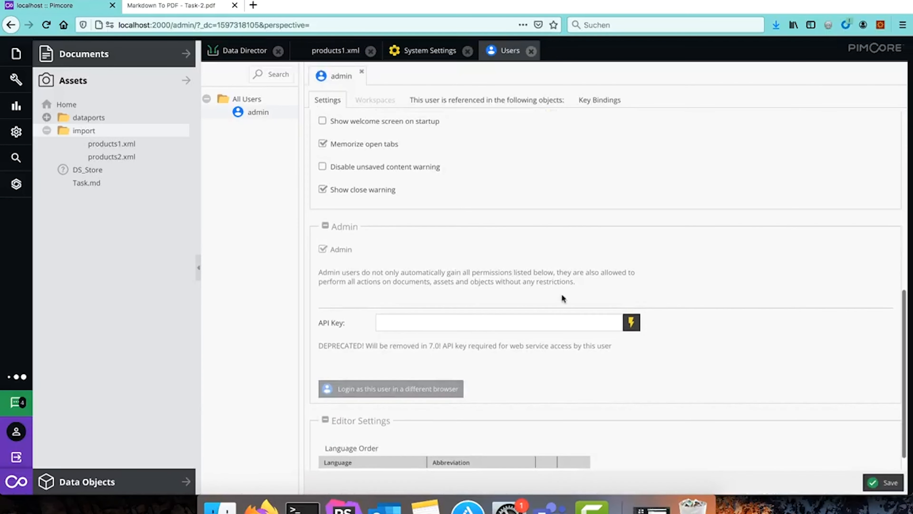
{"action": "left_click", "coordinate": [632, 322]}
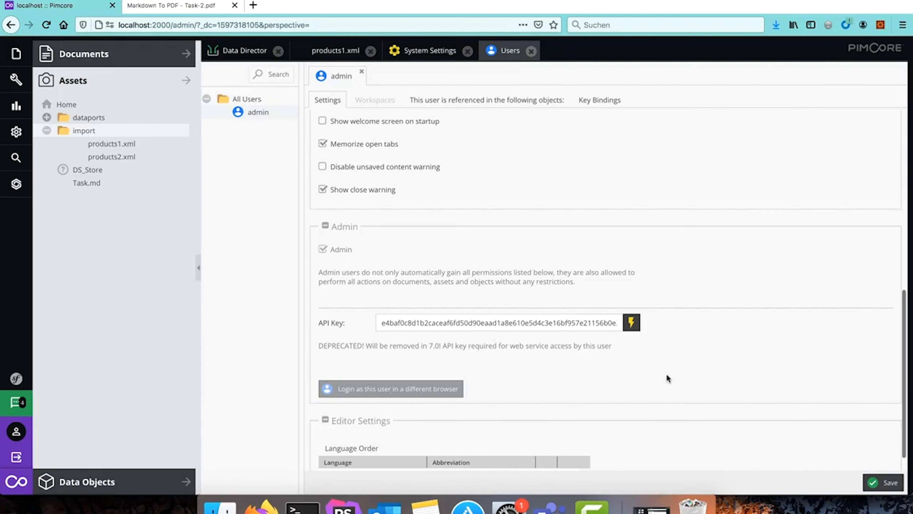
{"action": "left_click", "coordinate": [881, 482]}
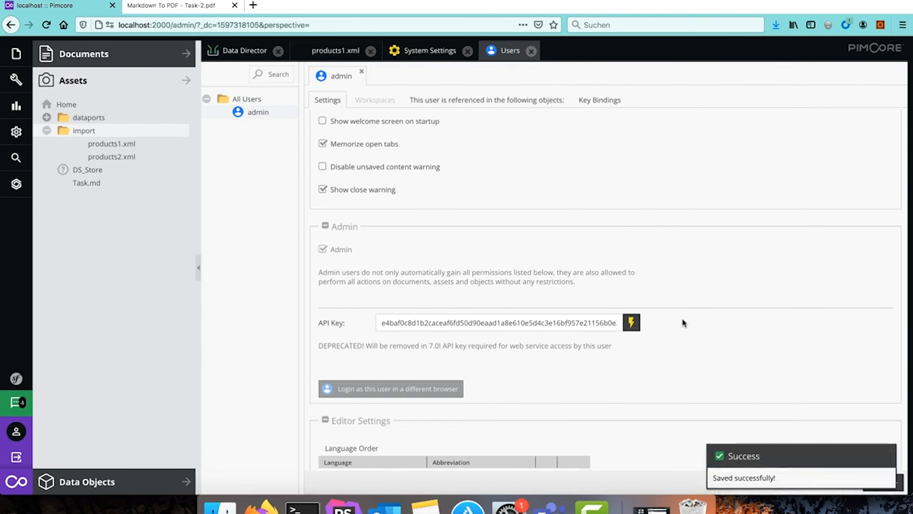
- Open the Data Director REST API documentation and compare the Products dataport's name with its import endpoint
{"action": "left_click", "coordinate": [247, 54]}
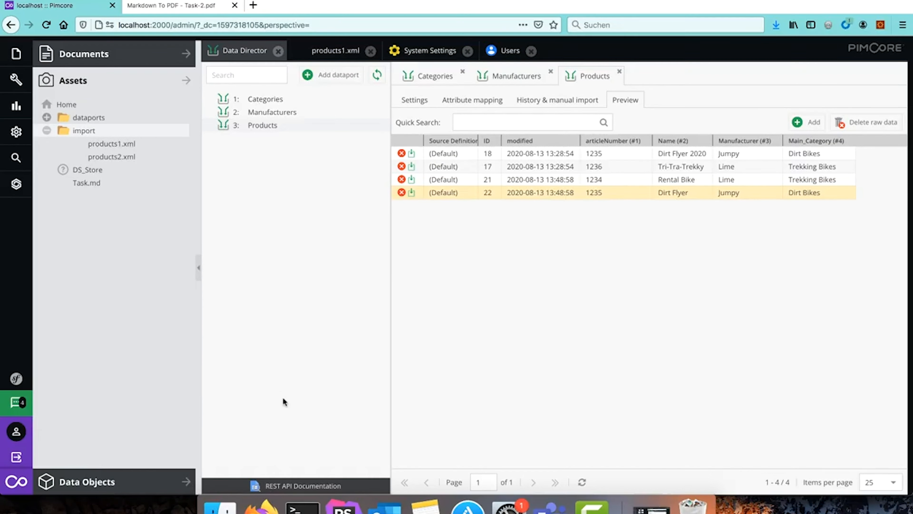
{"action": "left_click", "coordinate": [292, 487]}
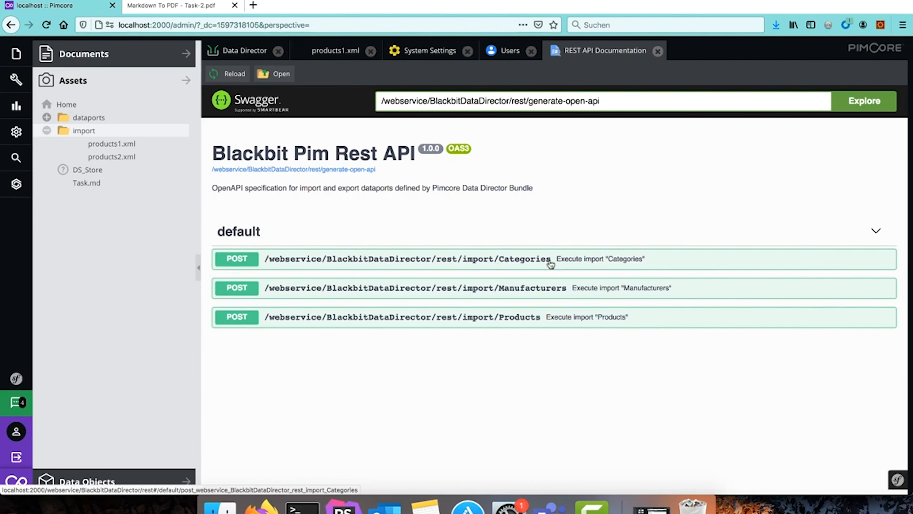
{"action": "left_click", "coordinate": [238, 51]}
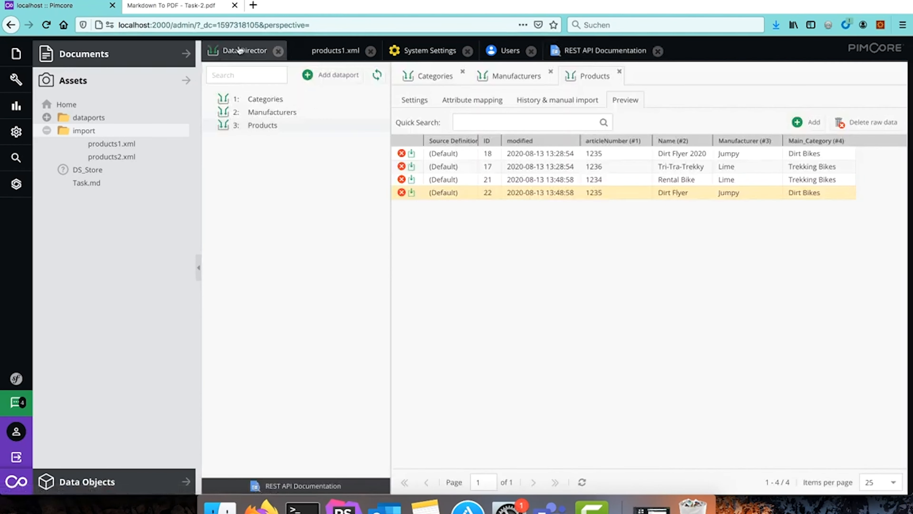
{"action": "left_click", "coordinate": [413, 100]}
{"action": "double_click", "coordinate": [535, 124]}
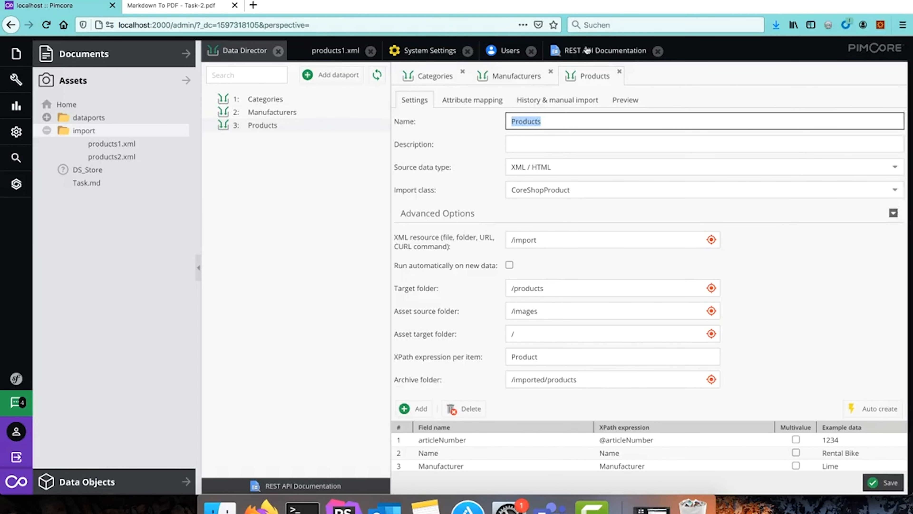
{"action": "left_click", "coordinate": [550, 122]}
{"action": "left_click", "coordinate": [598, 54]}
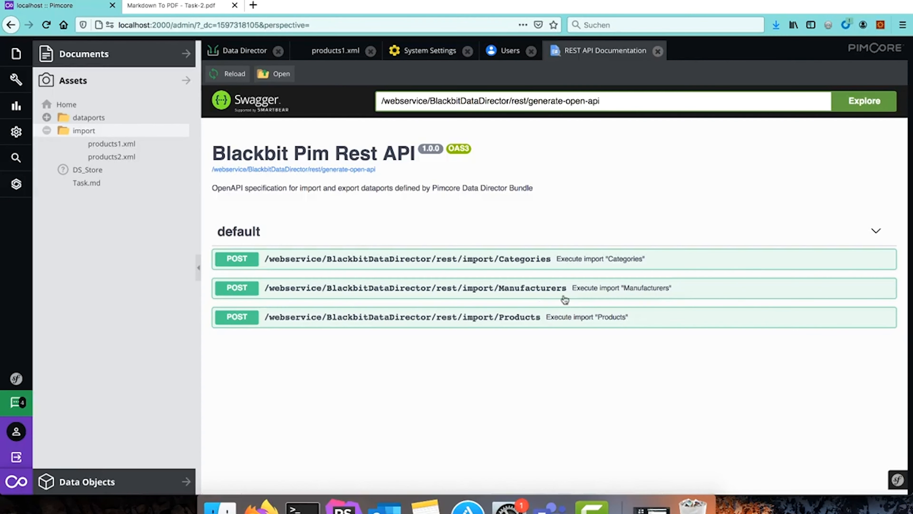
- Try replacing the ending of the Categories dataport's name with "y" in its settings
{"action": "left_click", "coordinate": [237, 49]}
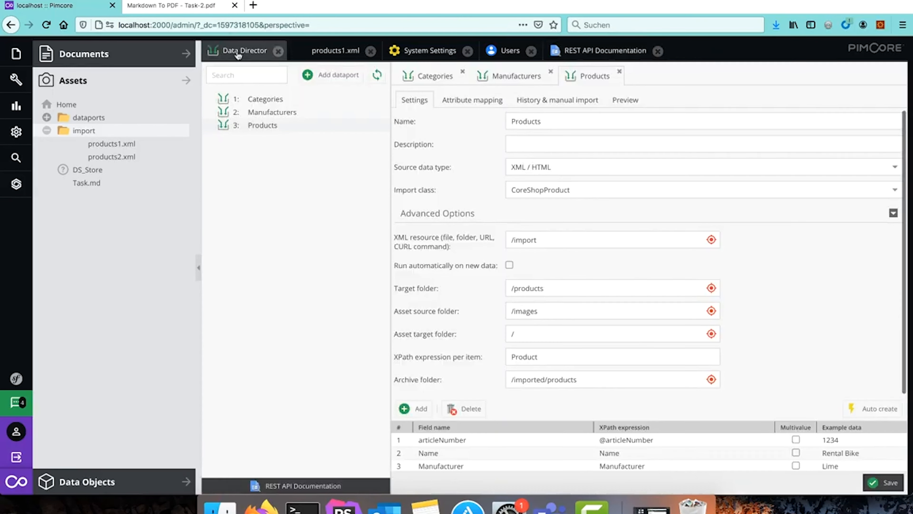
{"action": "left_click", "coordinate": [306, 99]}
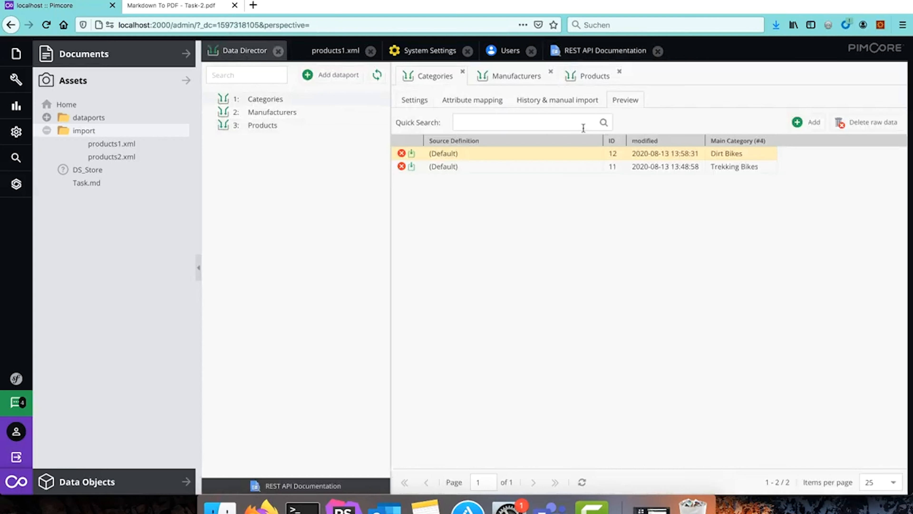
{"action": "left_click", "coordinate": [414, 99]}
{"action": "left_click_drag", "start_coordinate": [558, 124], "coordinate": [535, 121]}
{"action": "type", "text": "y"}
- Show the parameters of the Products import endpoint in the REST API documentation
{"action": "left_click", "coordinate": [590, 50]}
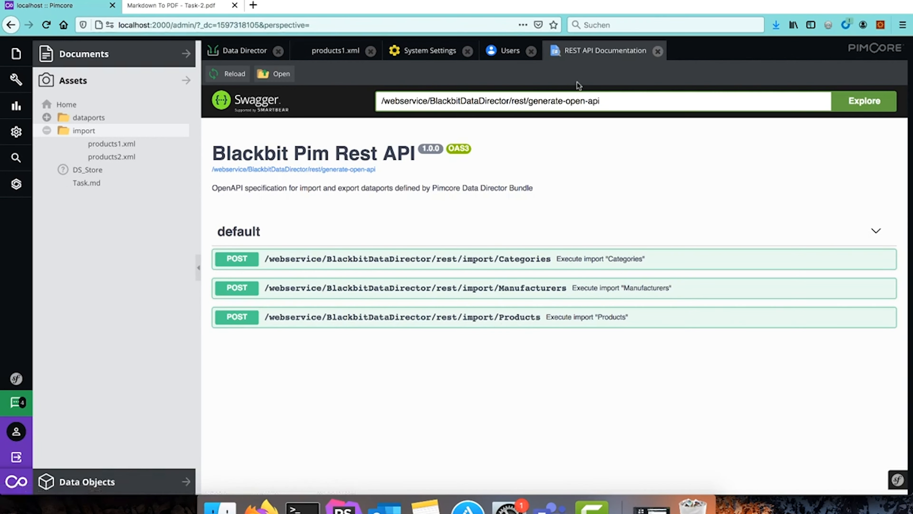
{"action": "left_click", "coordinate": [483, 318]}
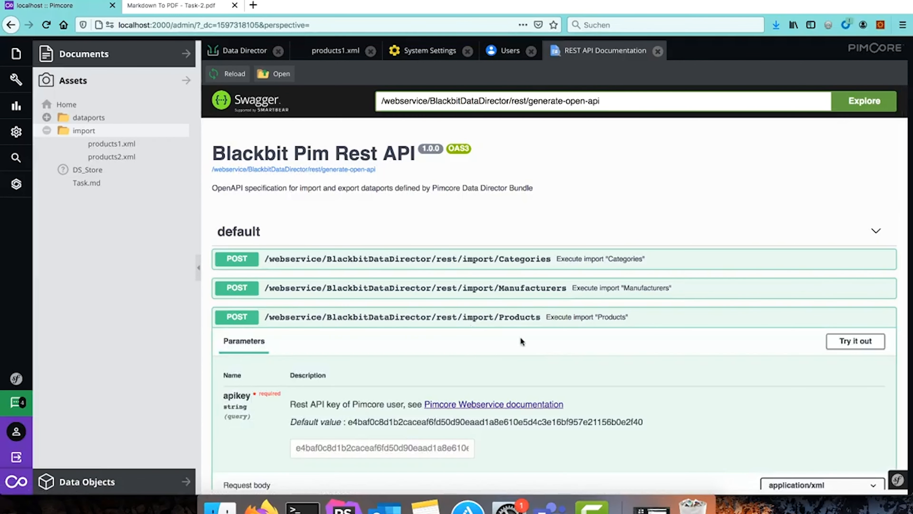
- Examine the required apikey parameter of the Products import endpoint and compare its default value with the admin user's API key
{"action": "scroll", "coordinate": [520, 337], "scroll_direction": "down", "scroll_amount": 3}
{"action": "scroll", "coordinate": [521, 338], "scroll_direction": "down", "scroll_amount": 1}
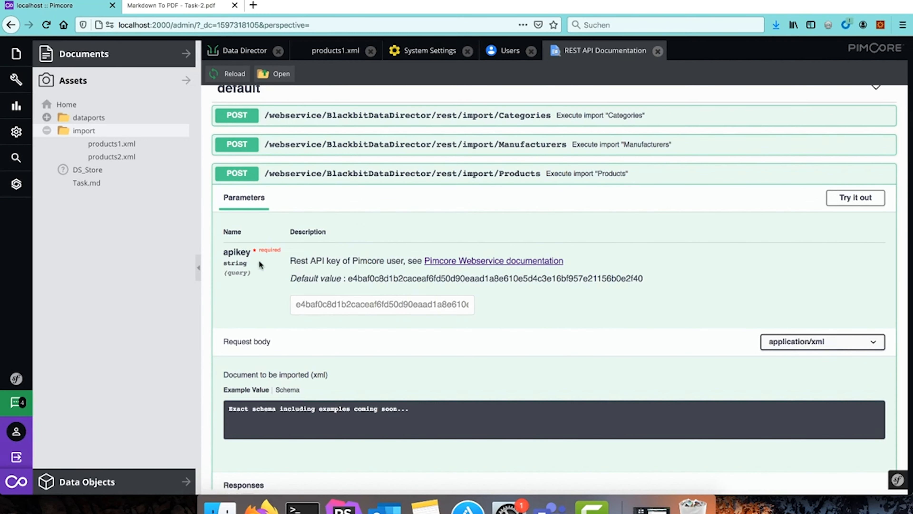
{"action": "double_click", "coordinate": [236, 251]}
{"action": "left_click_drag", "start_coordinate": [236, 251], "coordinate": [448, 308]}
{"action": "left_click", "coordinate": [477, 290]}
{"action": "scroll", "coordinate": [480, 307], "scroll_direction": "down", "scroll_amount": 4}
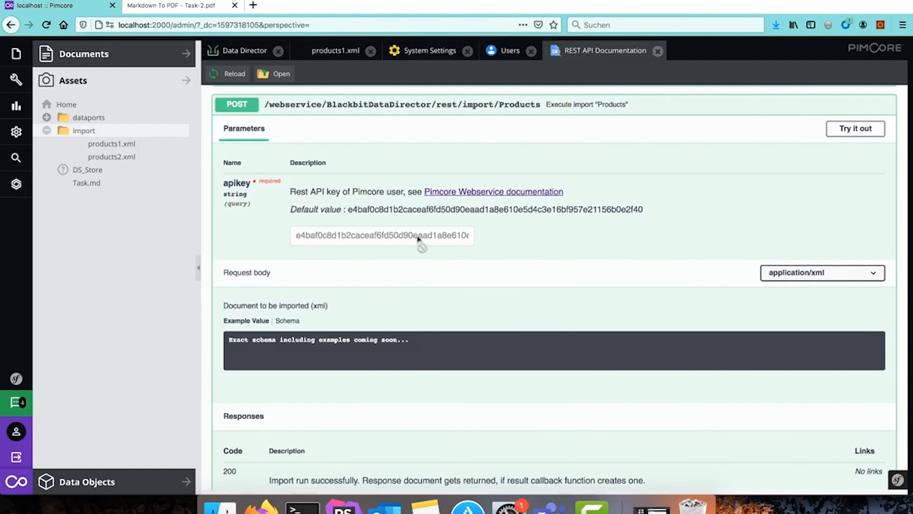
{"action": "left_click", "coordinate": [504, 55]}
{"action": "scroll", "coordinate": [572, 311], "scroll_direction": "down", "scroll_amount": 10}
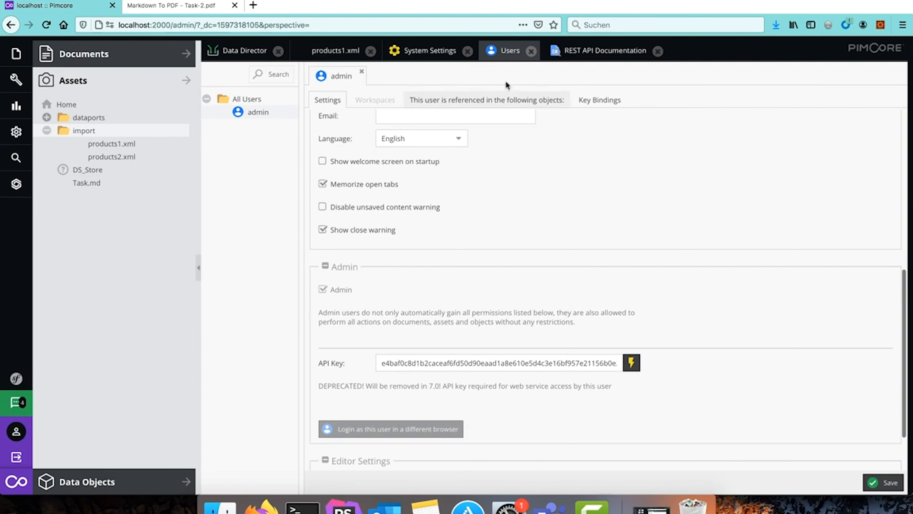
{"action": "left_click", "coordinate": [571, 52]}
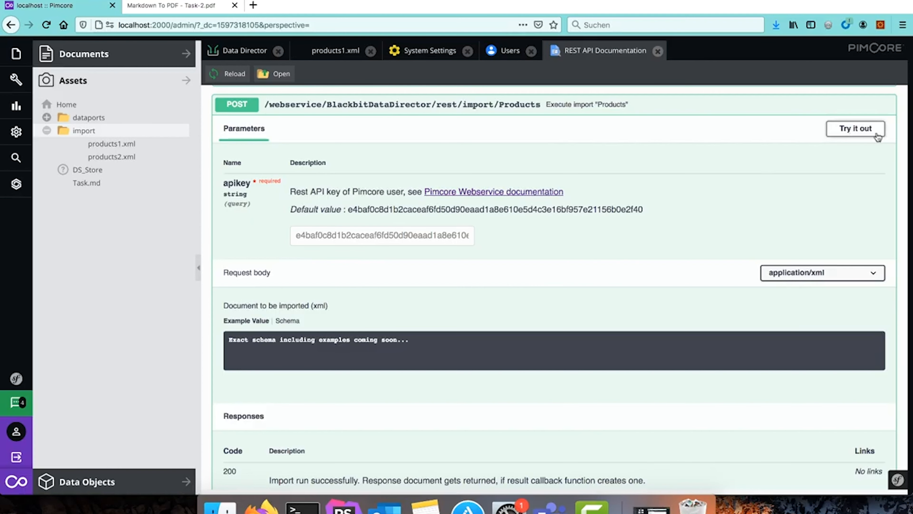
- Enable trying out the Products import endpoint and examine its request body for the XML document
{"action": "left_click", "coordinate": [854, 130]}
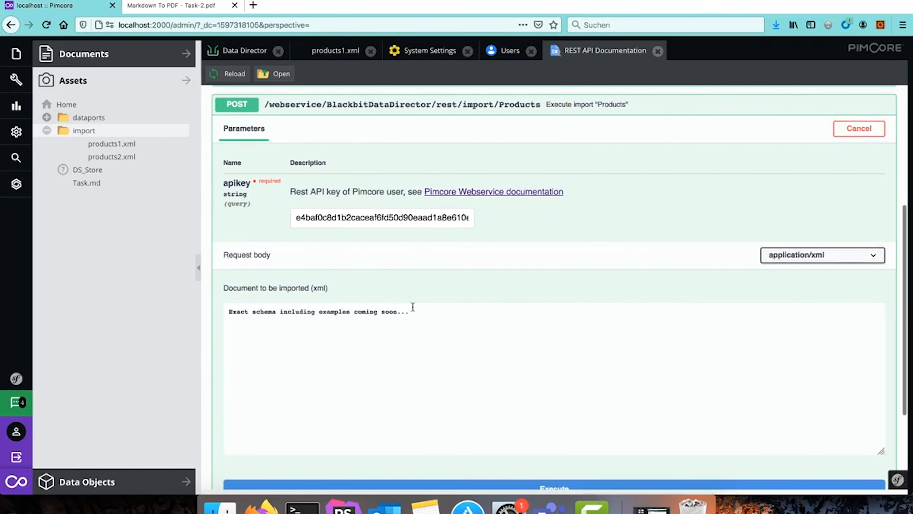
{"action": "left_click", "coordinate": [375, 347]}
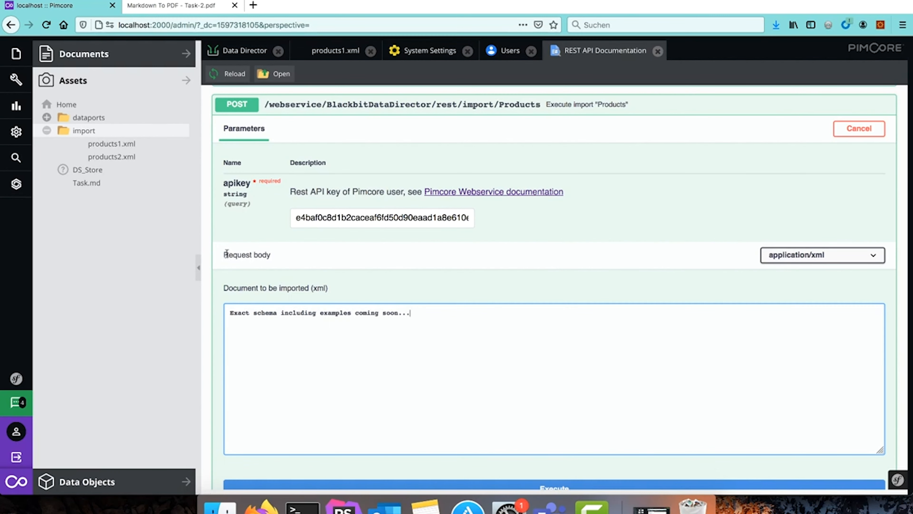
{"action": "left_click_drag", "start_coordinate": [222, 254], "coordinate": [284, 257]}
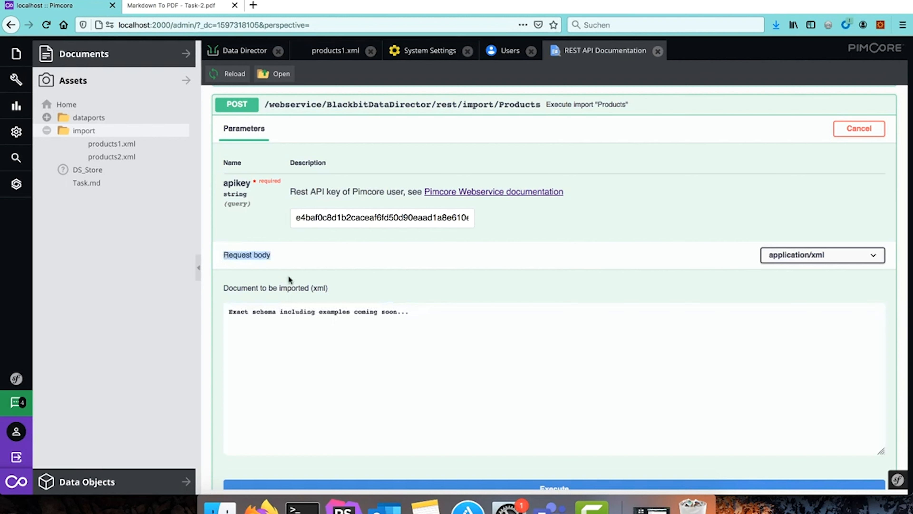
{"action": "double_click", "coordinate": [222, 290]}
{"action": "left_click", "coordinate": [221, 291]}
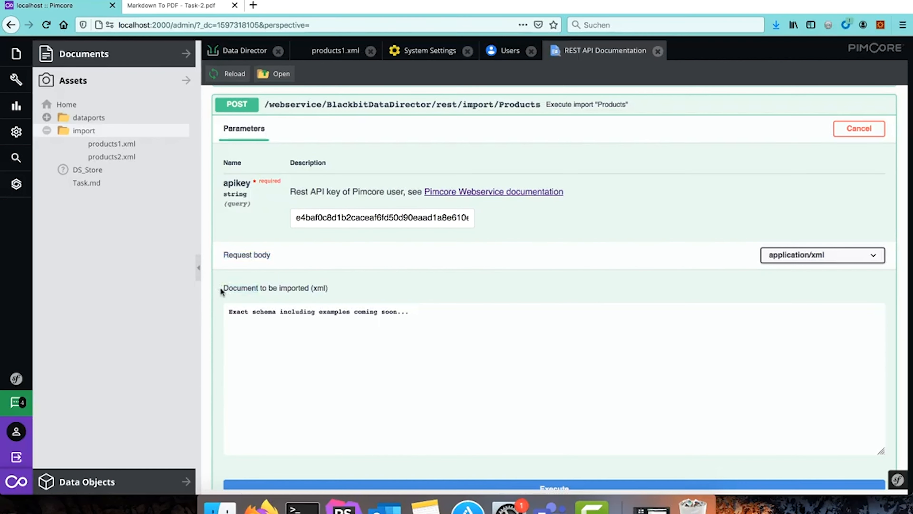
{"action": "left_click_drag", "start_coordinate": [224, 289], "coordinate": [348, 290]}
{"action": "left_click", "coordinate": [349, 290]}
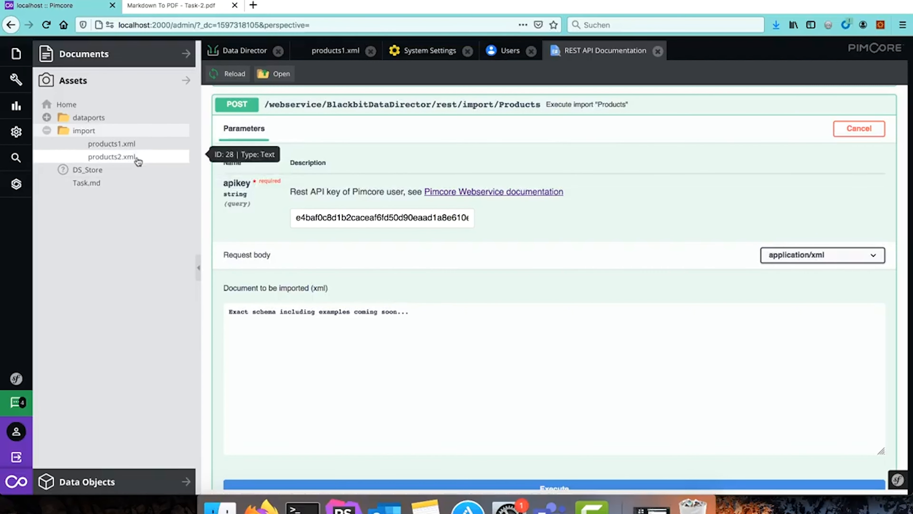
- Remove products1.xml and products2.xml from the import assets folder
{"action": "left_click", "coordinate": [127, 144]}
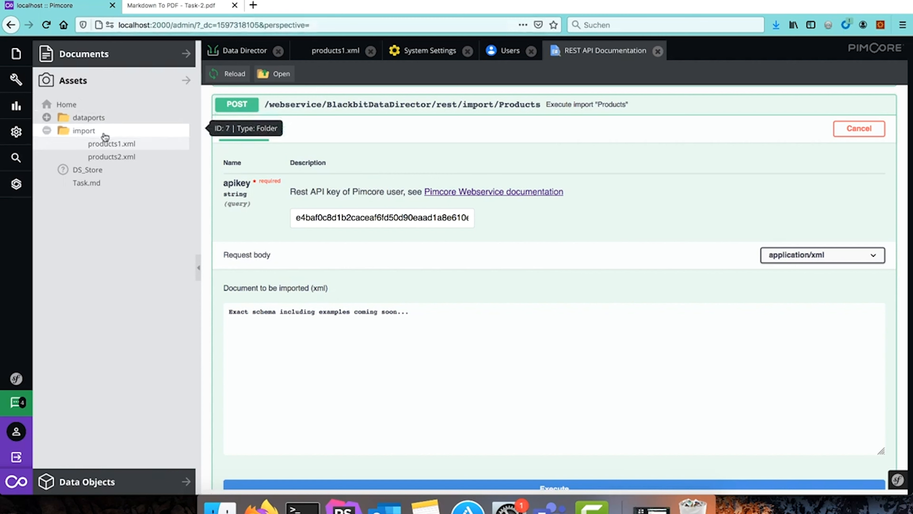
{"action": "right_click", "coordinate": [92, 130]}
{"action": "left_click", "coordinate": [130, 287]}
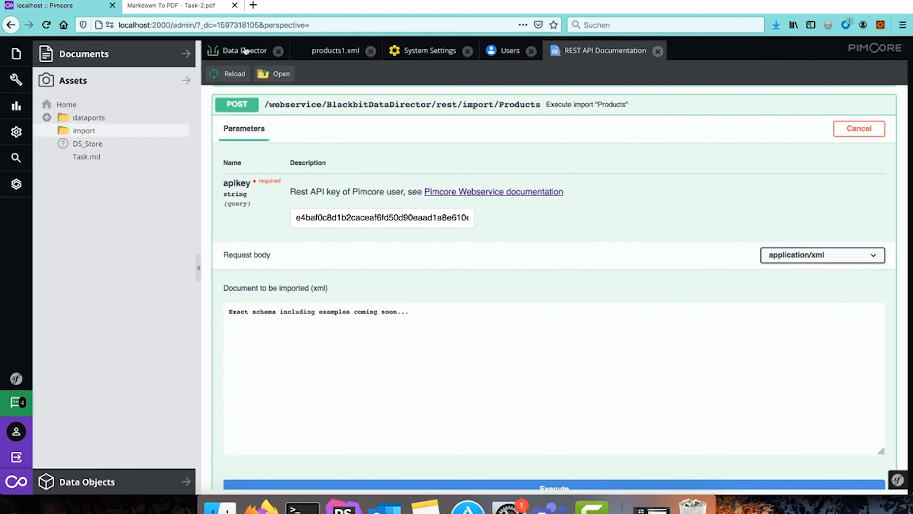
{"action": "left_click", "coordinate": [84, 132]}
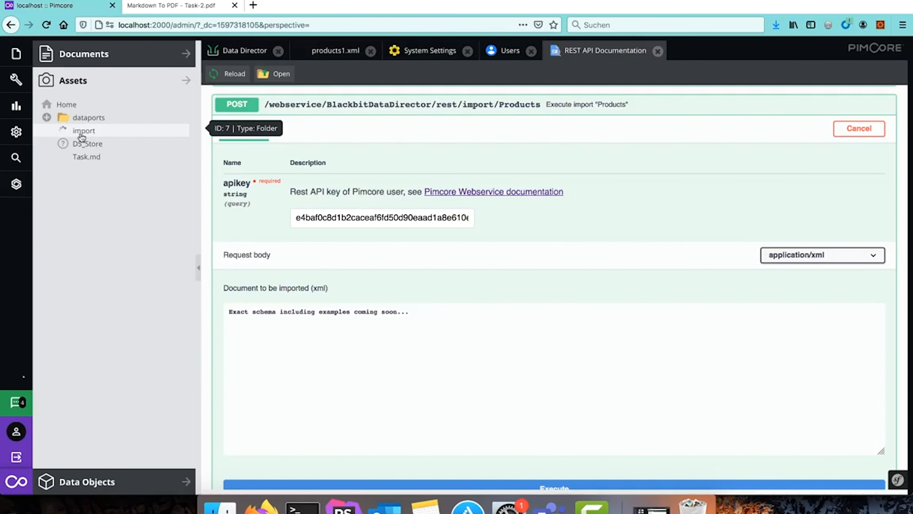
- Replace the request body with Products XML for article 1234, name "Rental Bike 2020", manufacturer Lime and main category Trekking Bikes
{"action": "left_click", "coordinate": [317, 367]}
{"action": "key", "text": "ctrl+a"}
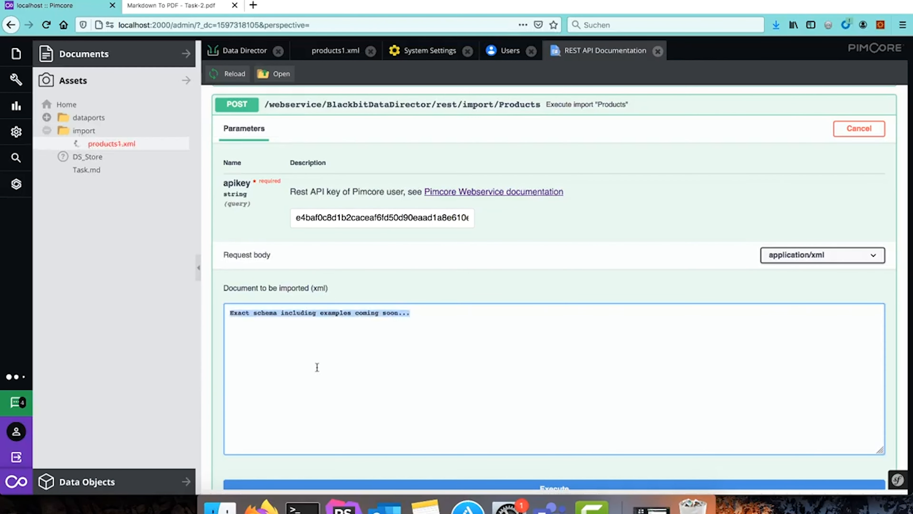
{"action": "type", "text": "<Products>   <Product articleNumber=\"1234\">     <Name>Rental Bike</Name>     <Manufacturer>Lime</Manufacturer>     <Main_Category>Trekking Bikes</Main_Category>   </Product>   <Product articleNumber=\"1235\">     <Name>Dirt Flyer</Name>     <Manufacturer>Jumpy</Manufacturer>     <Main_Category>Dirt Bikes</Main_Category>   </Product> </Products>"}
{"action": "left_click_drag", "start_coordinate": [277, 388], "coordinate": [285, 351]}
{"action": "key", "text": "BackSpace"}
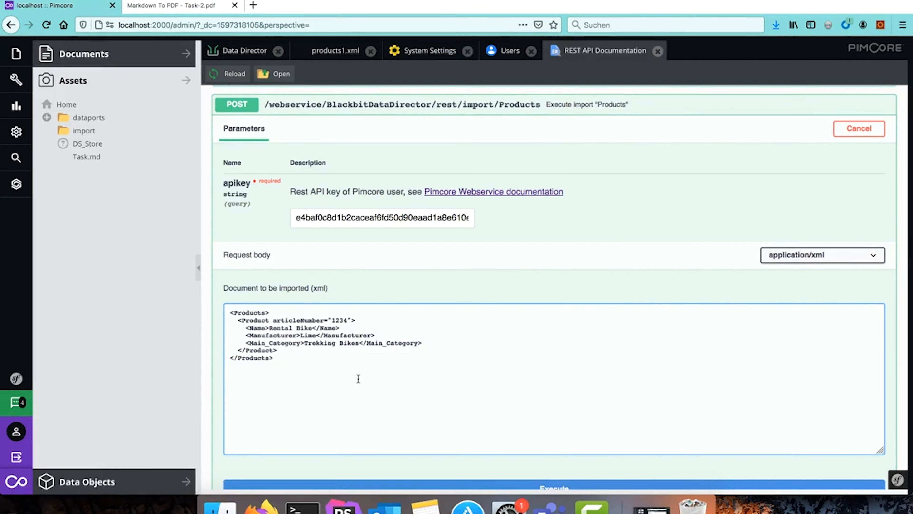
{"action": "type", "text": "2020"}
- Execute the Products import request and review the server response and the description of response code 200
{"action": "scroll", "coordinate": [284, 389], "scroll_direction": "down", "scroll_amount": 1}
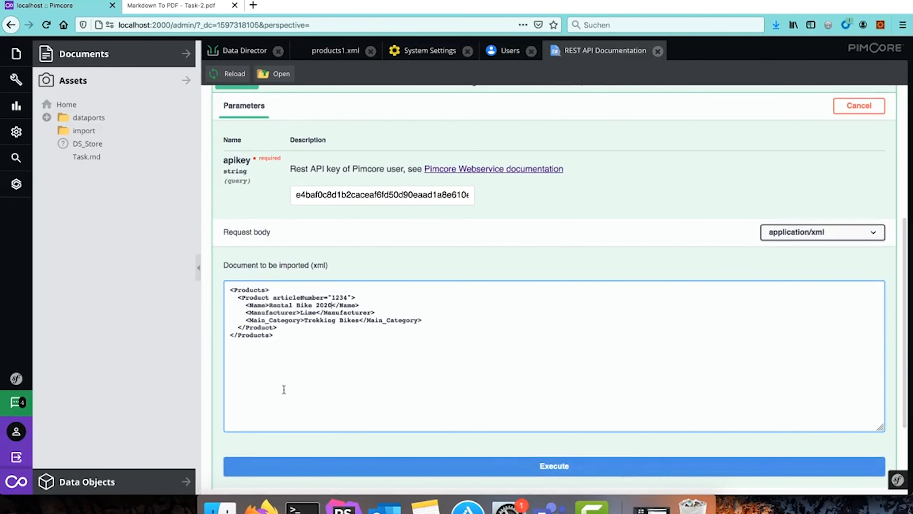
{"action": "left_click", "coordinate": [315, 472]}
{"action": "scroll", "coordinate": [315, 472], "scroll_direction": "down", "scroll_amount": 5}
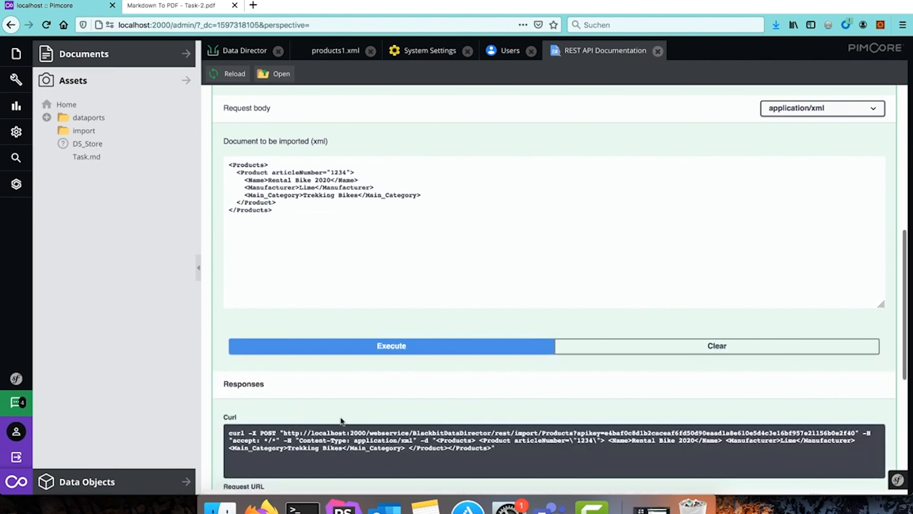
{"action": "scroll", "coordinate": [340, 417], "scroll_direction": "down", "scroll_amount": 2}
{"action": "scroll", "coordinate": [341, 417], "scroll_direction": "down", "scroll_amount": 10}
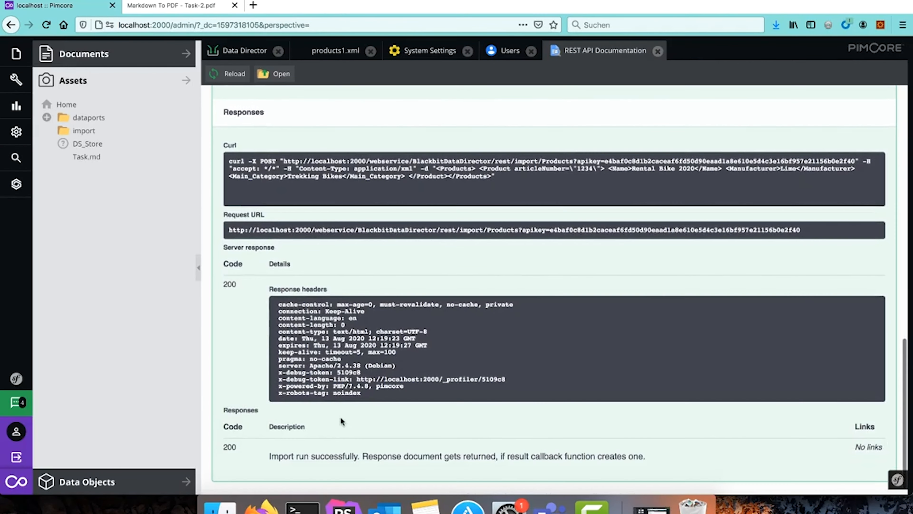
{"action": "double_click", "coordinate": [229, 447]}
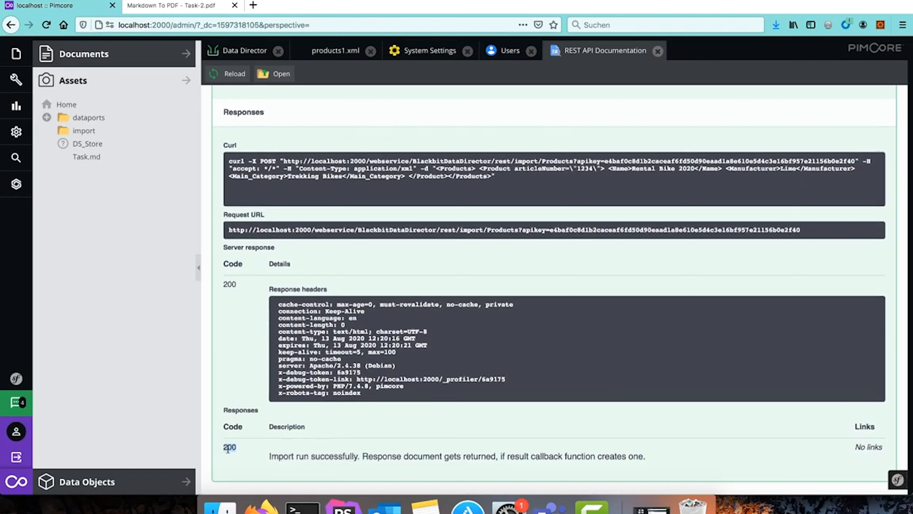
{"action": "left_click_drag", "start_coordinate": [268, 456], "coordinate": [358, 455]}
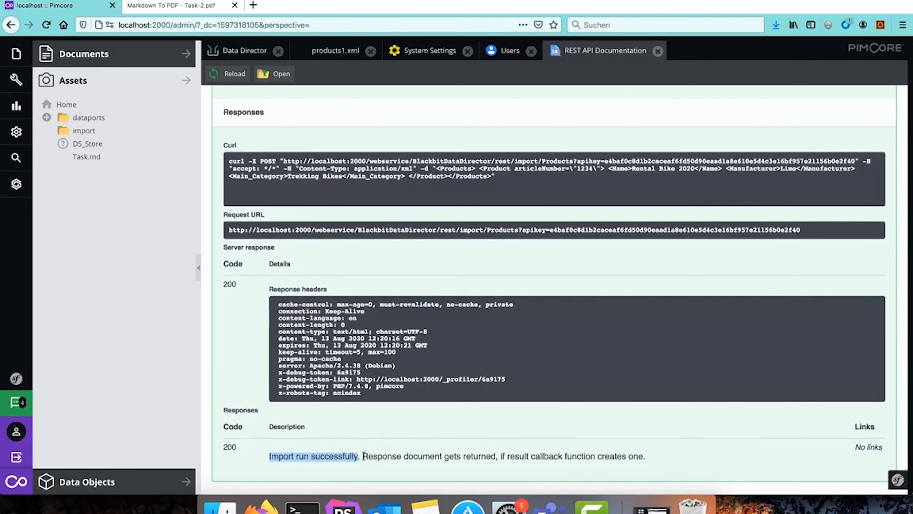
{"action": "left_click_drag", "start_coordinate": [362, 457], "coordinate": [450, 455]}
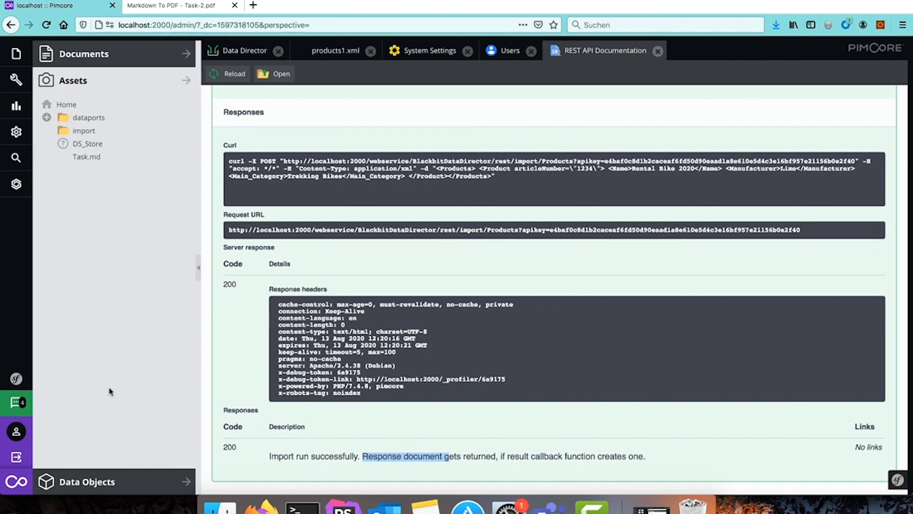
- Refresh the products folder in the data objects and check the name of Lime Rental Bike 2020 under Trekking Bikes
{"action": "left_click", "coordinate": [103, 481]}
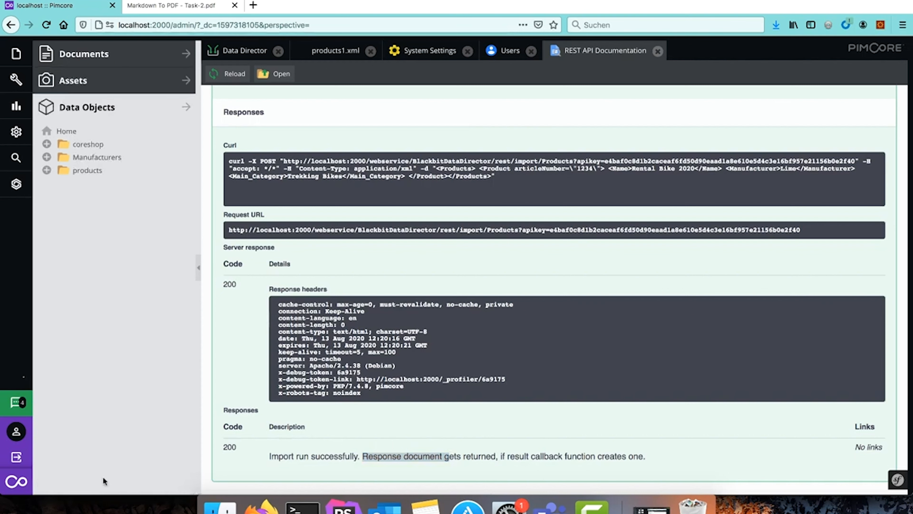
{"action": "right_click", "coordinate": [85, 170]}
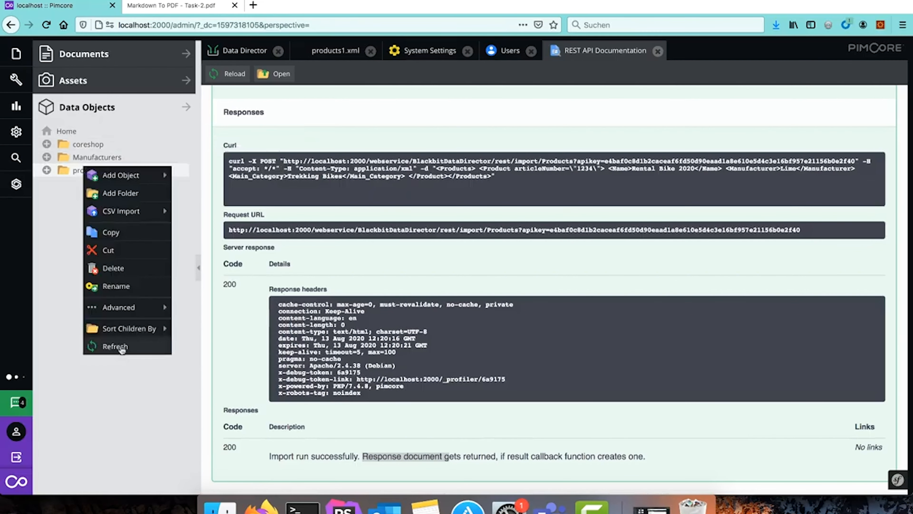
{"action": "left_click", "coordinate": [120, 348]}
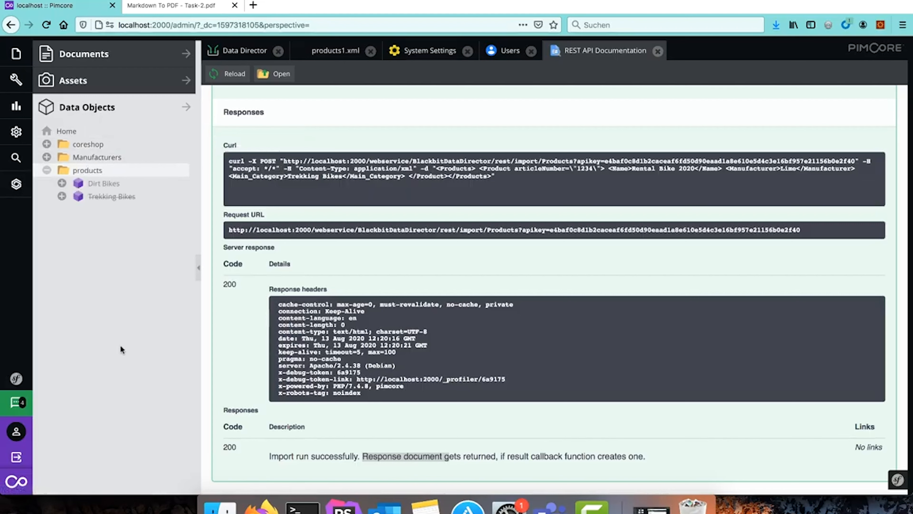
{"action": "left_click", "coordinate": [112, 196]}
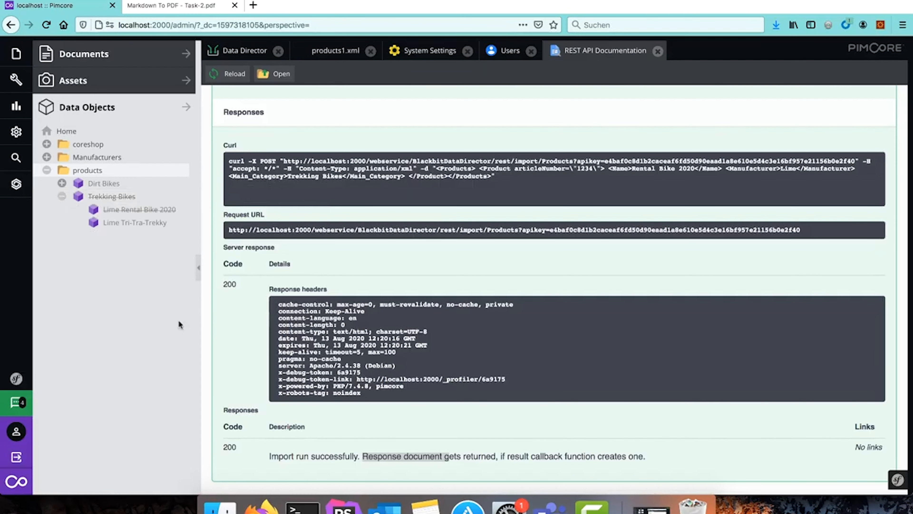
{"action": "left_click", "coordinate": [163, 212]}
{"action": "scroll", "coordinate": [398, 267], "scroll_direction": "up", "scroll_amount": 10}
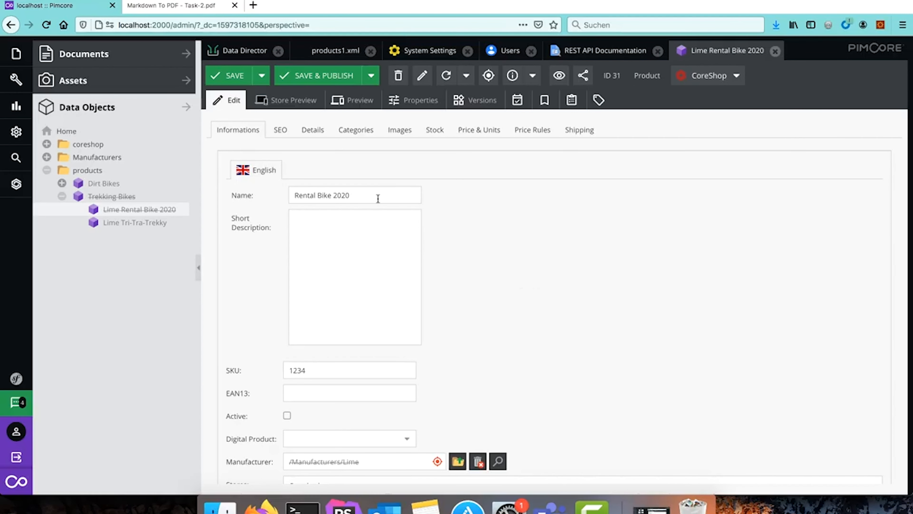
{"action": "left_click_drag", "start_coordinate": [377, 196], "coordinate": [274, 196]}
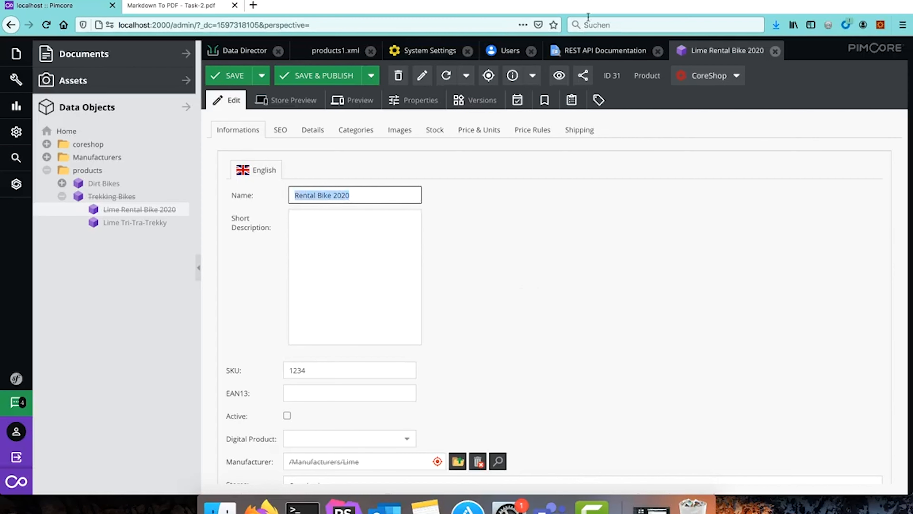
- Return to the REST API documentation and compare the product name in the XML request body
{"action": "left_click", "coordinate": [604, 54]}
{"action": "left_click", "coordinate": [378, 276]}
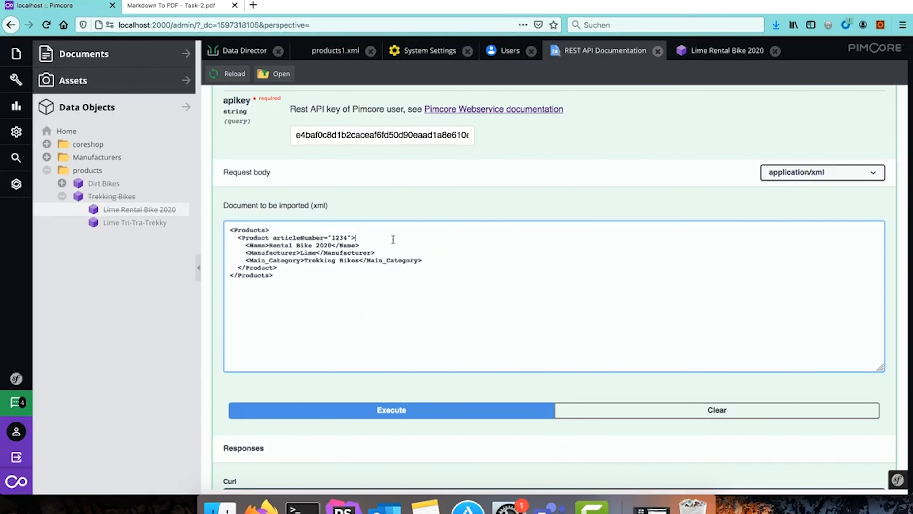
{"action": "left_click_drag", "start_coordinate": [269, 245], "coordinate": [331, 246]}
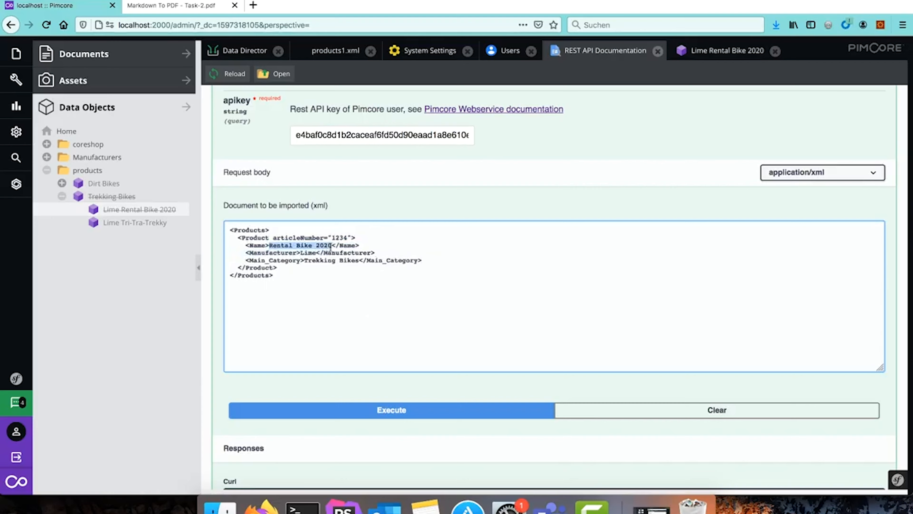
{"action": "scroll", "coordinate": [486, 250], "scroll_direction": "up", "scroll_amount": 1}
{"action": "scroll", "coordinate": [486, 250], "scroll_direction": "up", "scroll_amount": 3}
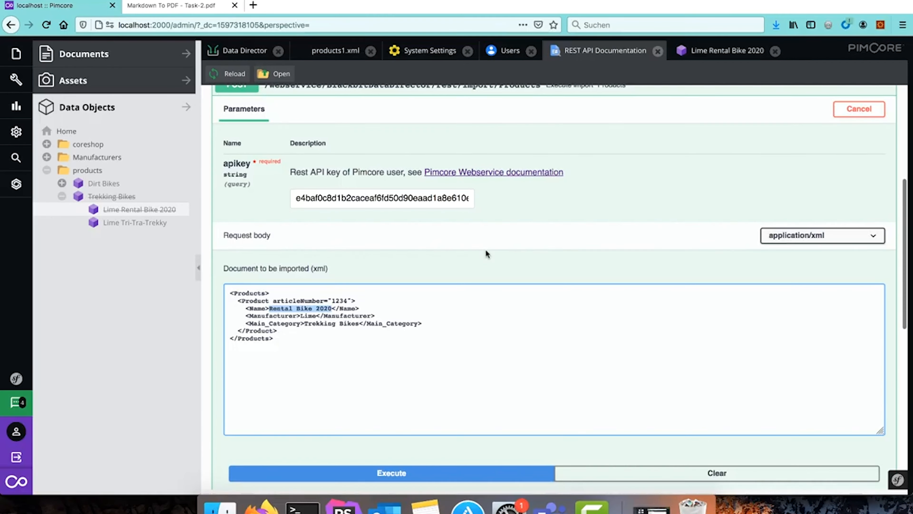
- Select the complete generated curl command in the Products import response
{"action": "scroll", "coordinate": [485, 251], "scroll_direction": "down", "scroll_amount": 3}
{"action": "scroll", "coordinate": [486, 249], "scroll_direction": "down", "scroll_amount": 10}
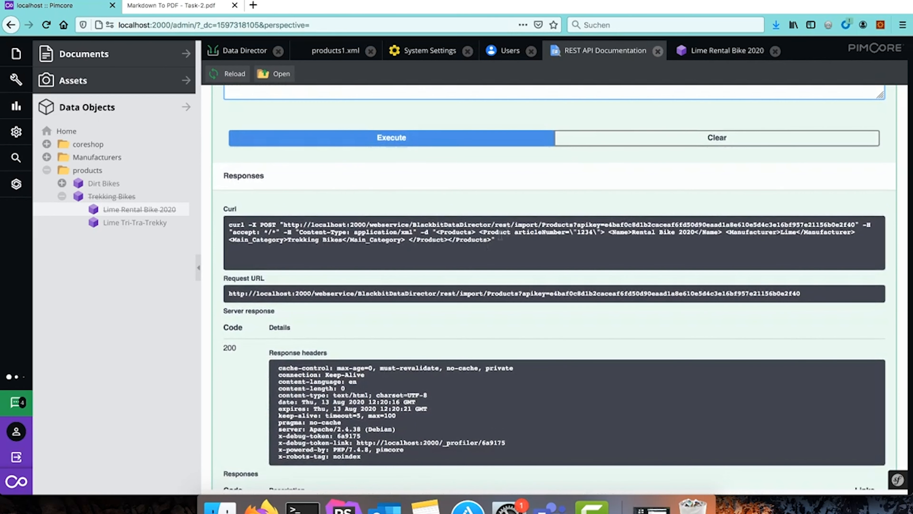
{"action": "left_click", "coordinate": [498, 239]}
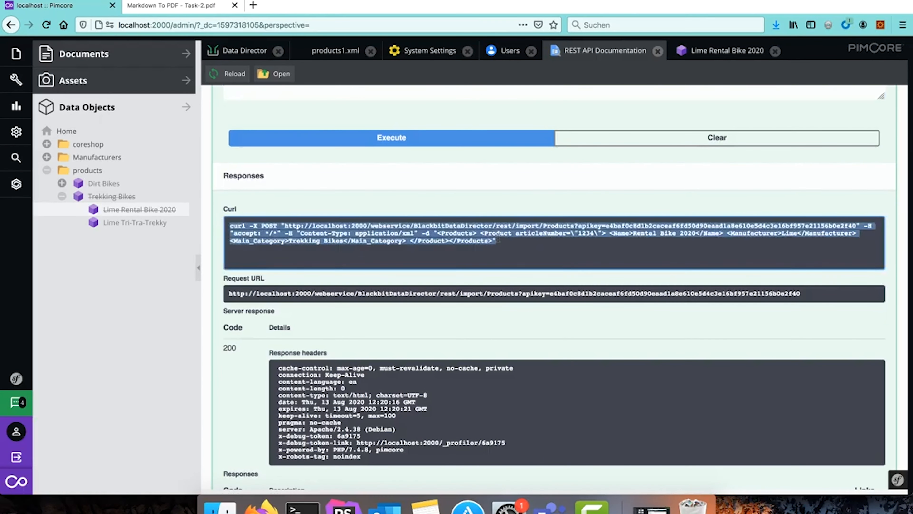
{"action": "left_click_drag", "start_coordinate": [497, 243], "coordinate": [230, 224]}
{"action": "left_click", "coordinate": [232, 227]}
{"action": "left_click_drag", "start_coordinate": [230, 226], "coordinate": [505, 243]}
{"action": "scroll", "coordinate": [397, 266], "scroll_direction": "up", "scroll_amount": 5}
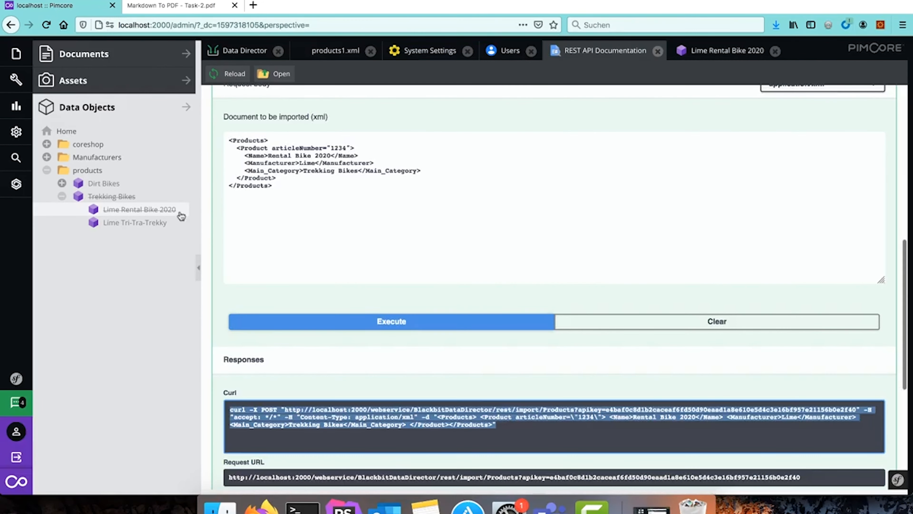
- Delete the Lime Rental Bike 2020 product from Trekking Bikes and confirm the deletion
{"action": "right_click", "coordinate": [125, 220]}
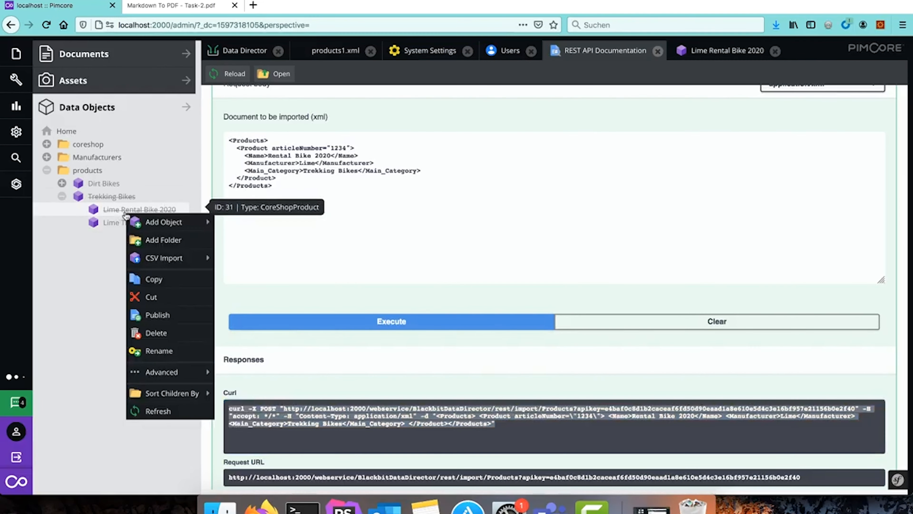
{"action": "left_click", "coordinate": [168, 334]}
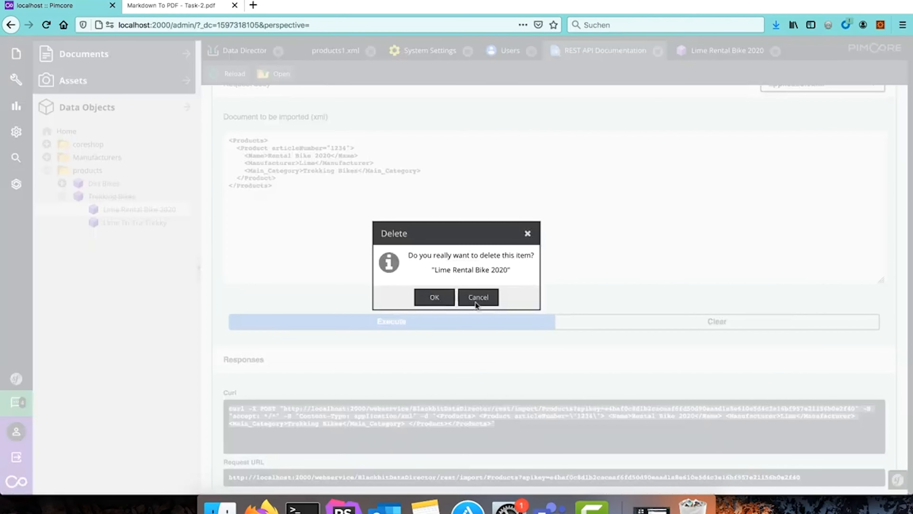
{"action": "left_click", "coordinate": [433, 302]}
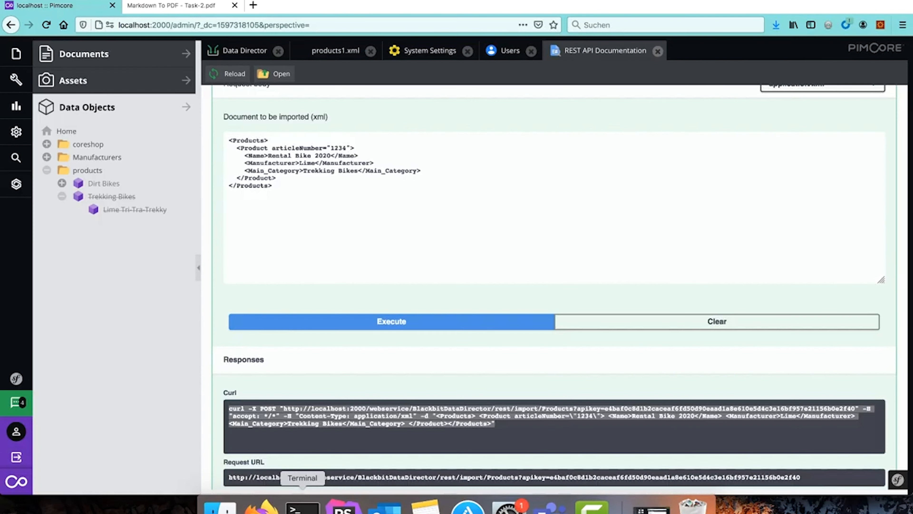
- Switch to Terminal, leave the Docker container shell and run the copied Products import curl command with its API key
{"action": "left_click", "coordinate": [302, 506]}
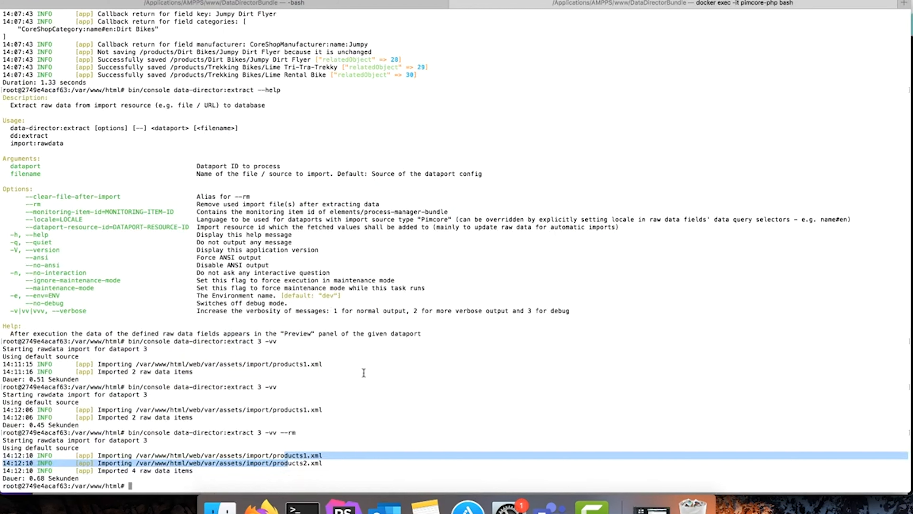
{"action": "key", "text": "ctrl+d"}
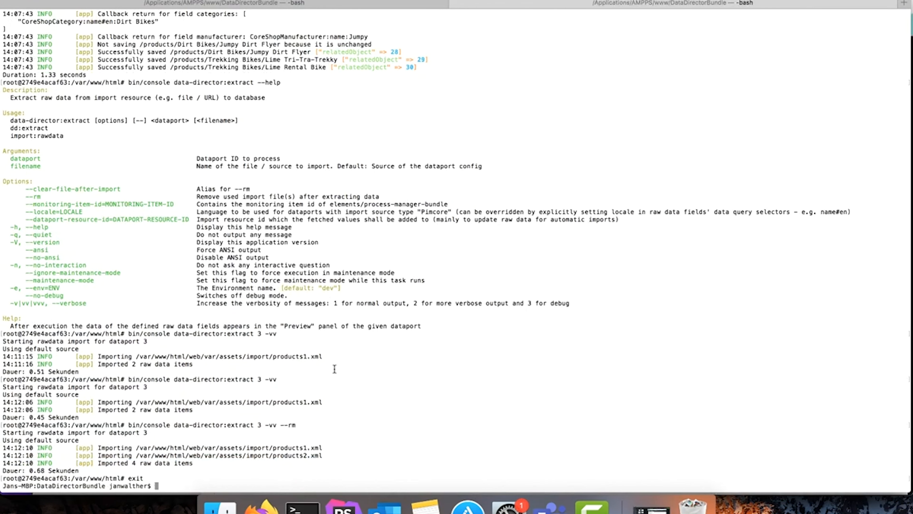
{"action": "key", "text": "super+v"}
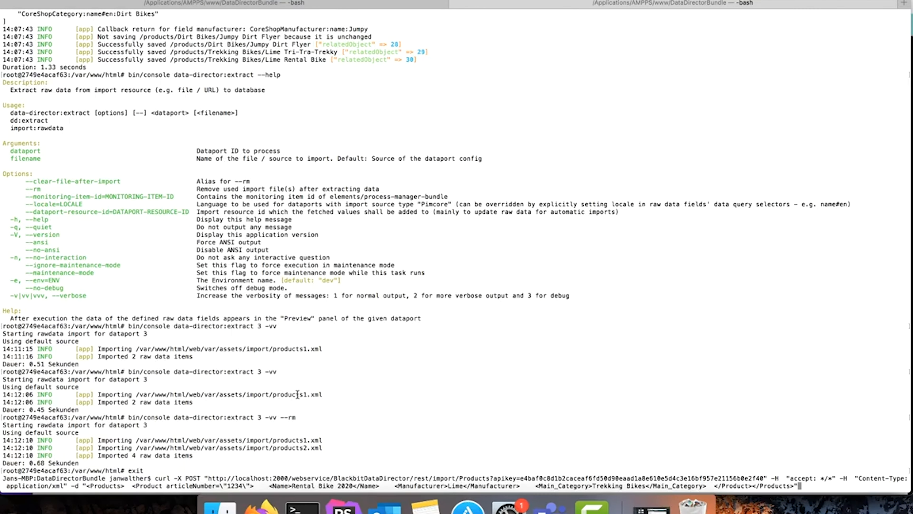
{"action": "key", "text": "Return"}
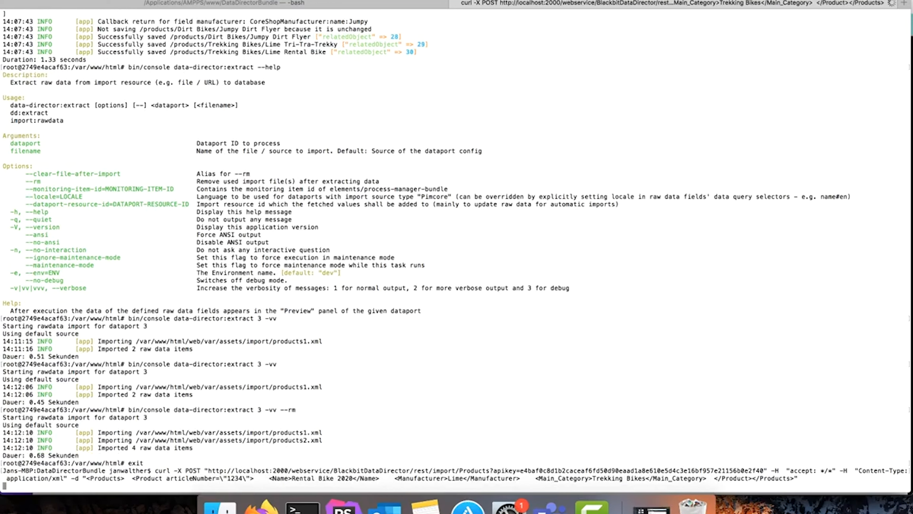
- Return to Pimcore in Firefox and refresh the Trekking Bikes category to check for the imported product
{"action": "left_click", "coordinate": [261, 508]}
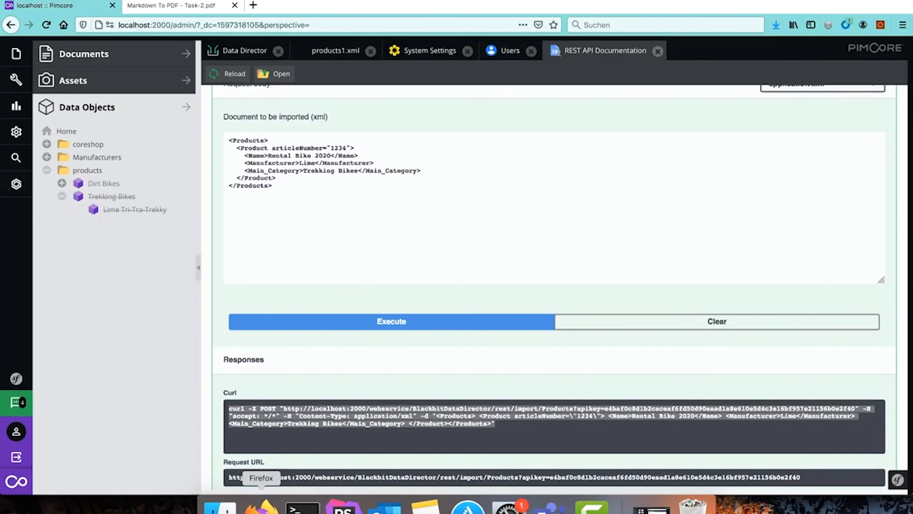
{"action": "right_click", "coordinate": [101, 196]}
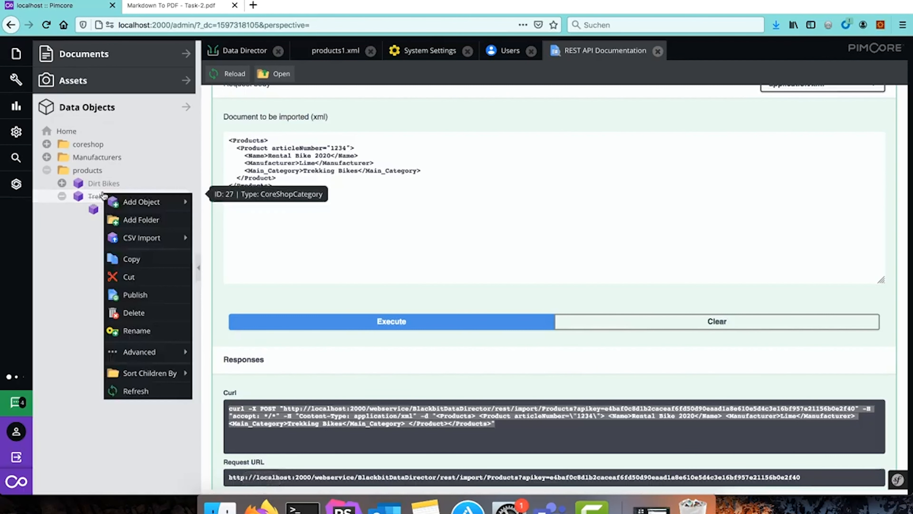
{"action": "left_click", "coordinate": [146, 393]}
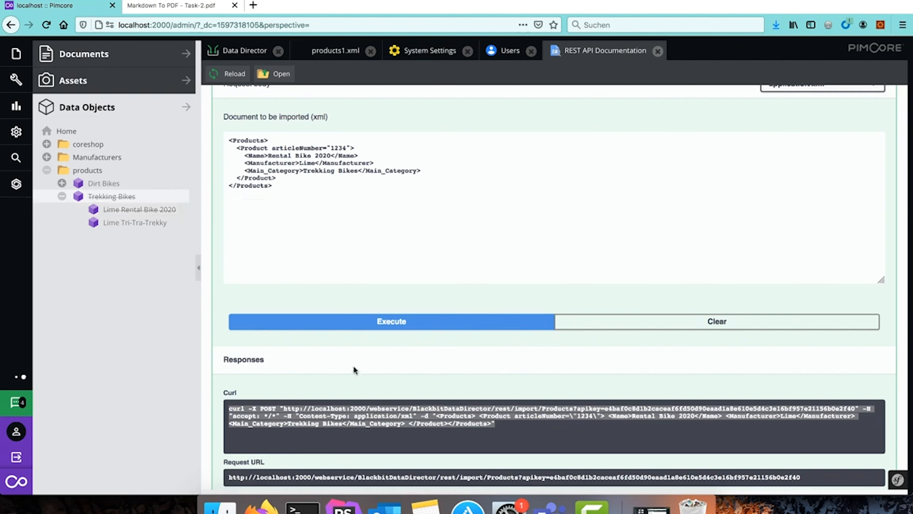
- Review the API key parameter of the Products import and copy the complete request URL from its response
{"action": "scroll", "coordinate": [408, 240], "scroll_direction": "up", "scroll_amount": 5}
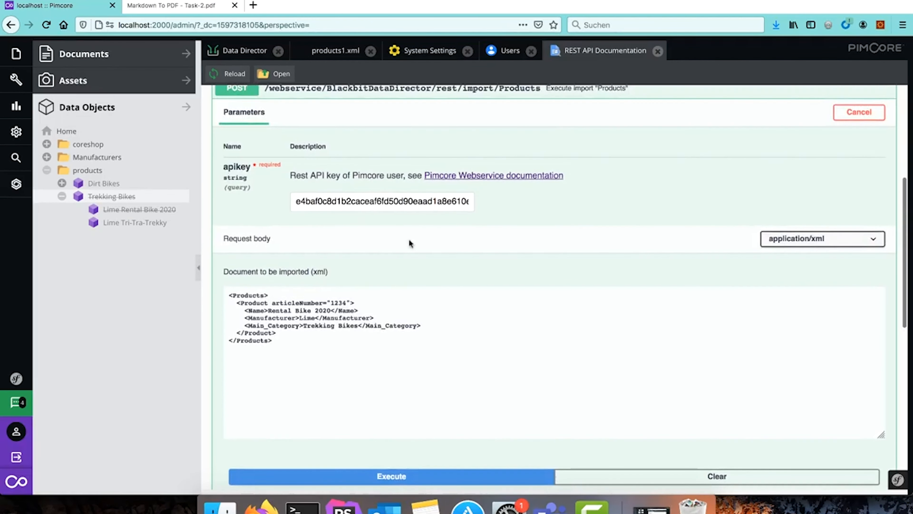
{"action": "double_click", "coordinate": [356, 202]}
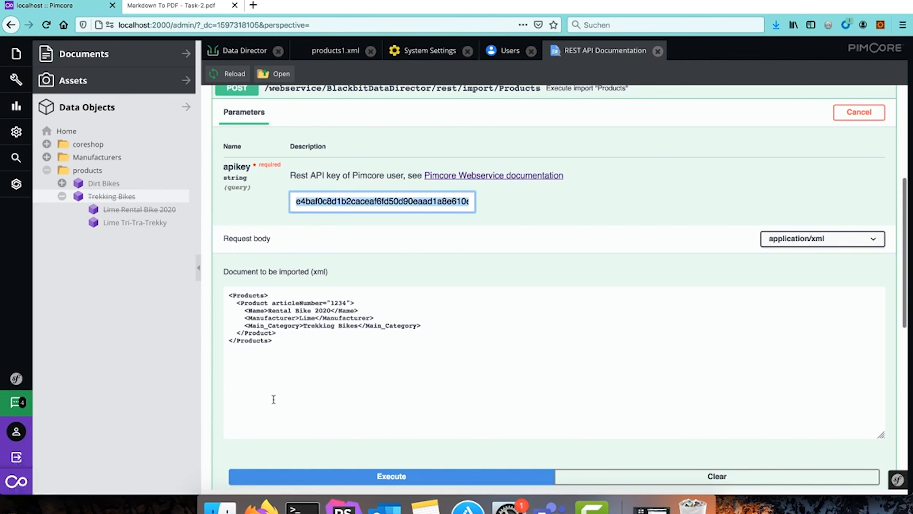
{"action": "scroll", "coordinate": [273, 398], "scroll_direction": "up", "scroll_amount": 3}
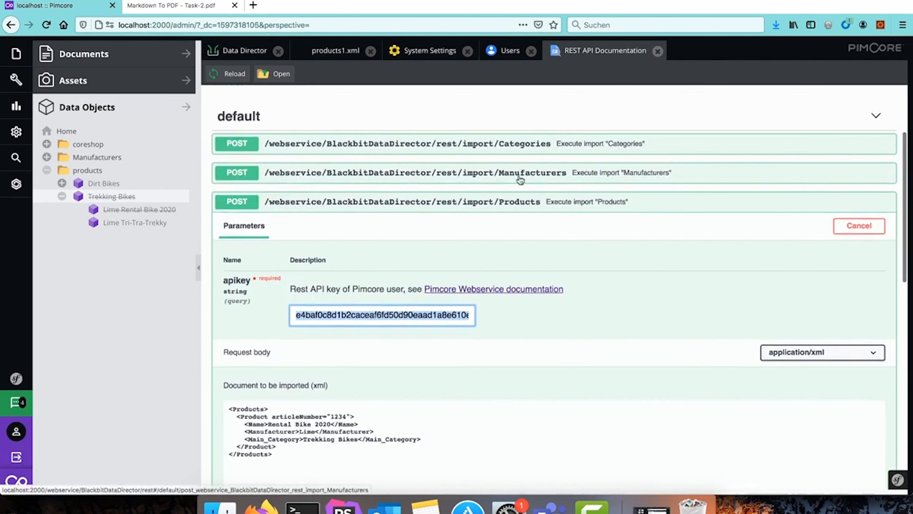
{"action": "scroll", "coordinate": [446, 324], "scroll_direction": "down", "scroll_amount": 7}
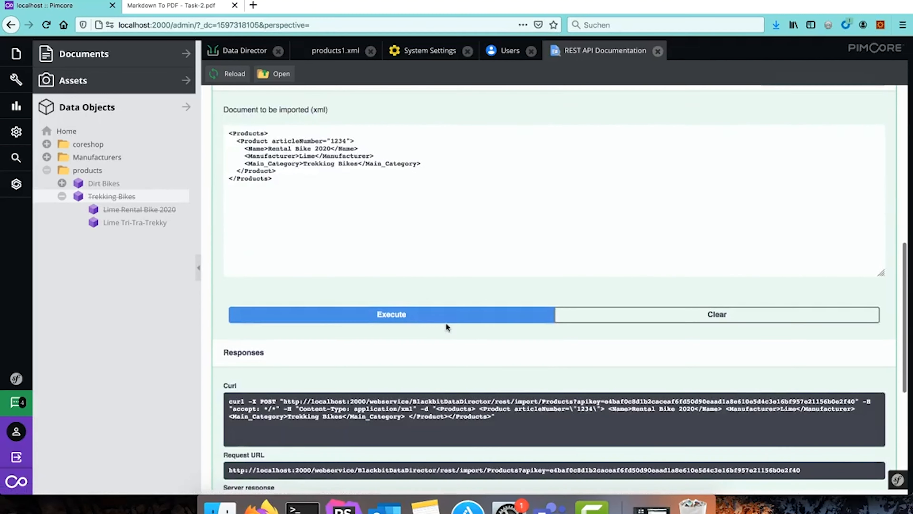
{"action": "scroll", "coordinate": [445, 323], "scroll_direction": "down", "scroll_amount": 1}
{"action": "left_click_drag", "start_coordinate": [811, 457], "coordinate": [230, 460]}
{"action": "key", "text": "ctrl+c"}
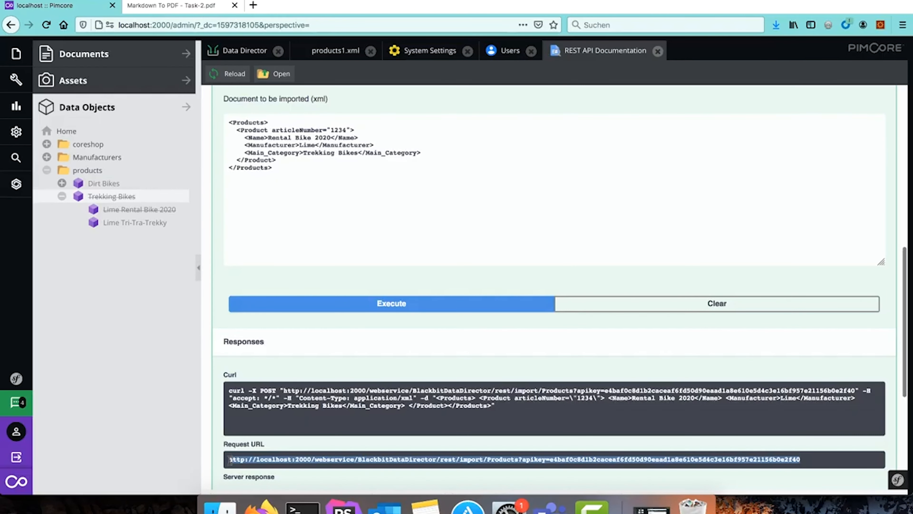
- Open RESTClient, dismiss the migration notice and set up a POST request to the copied Products import URL including the API key
{"action": "left_click", "coordinate": [880, 25]}
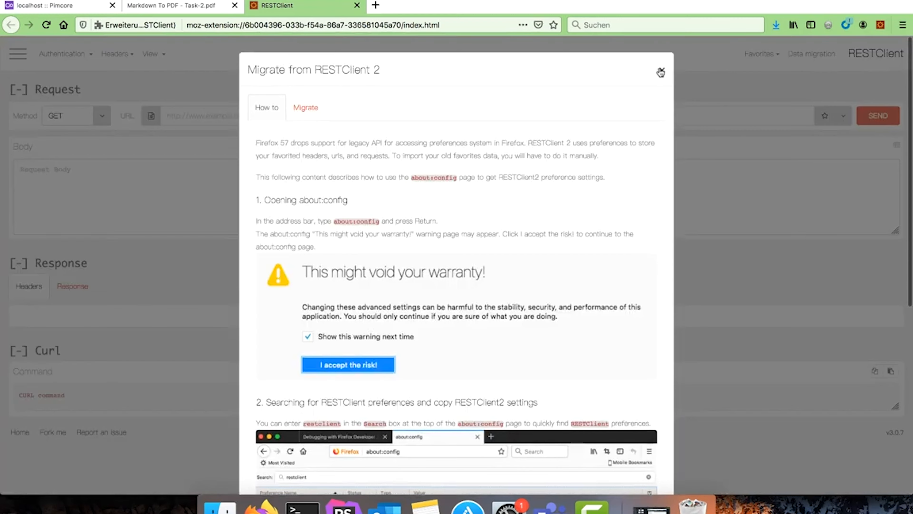
{"action": "left_click", "coordinate": [662, 70]}
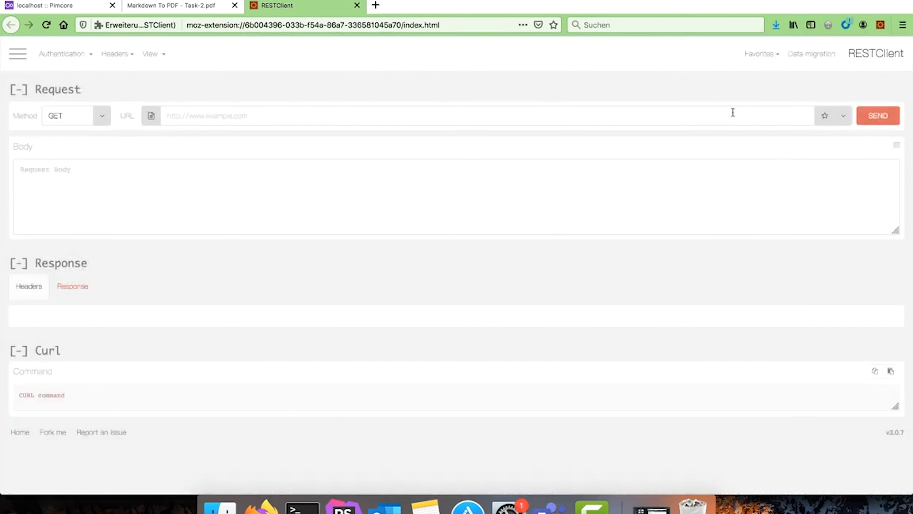
{"action": "left_click", "coordinate": [843, 116]}
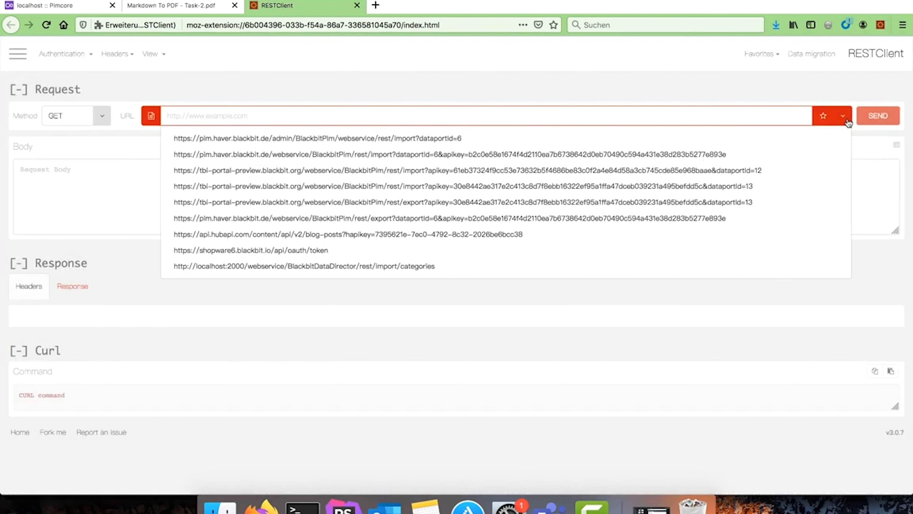
{"action": "left_click", "coordinate": [379, 267]}
{"action": "triple_click", "coordinate": [431, 117]}
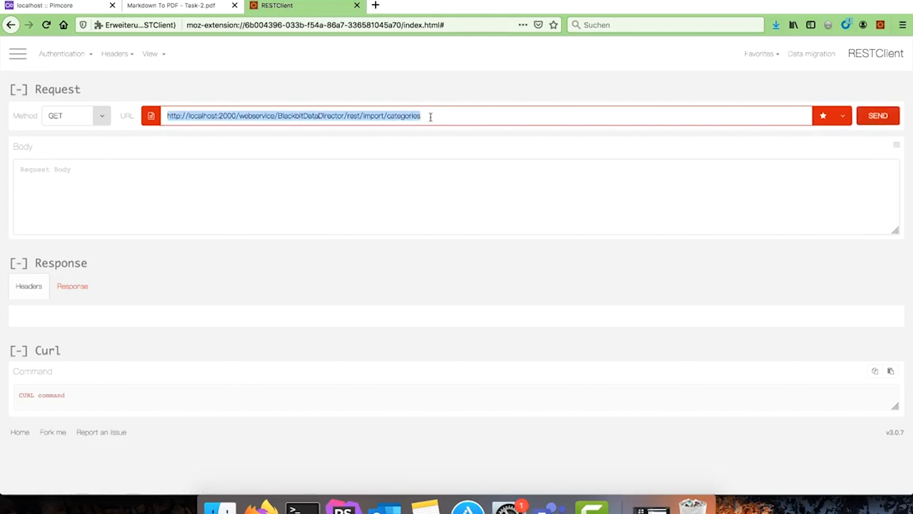
{"action": "key", "text": "ctrl+v"}
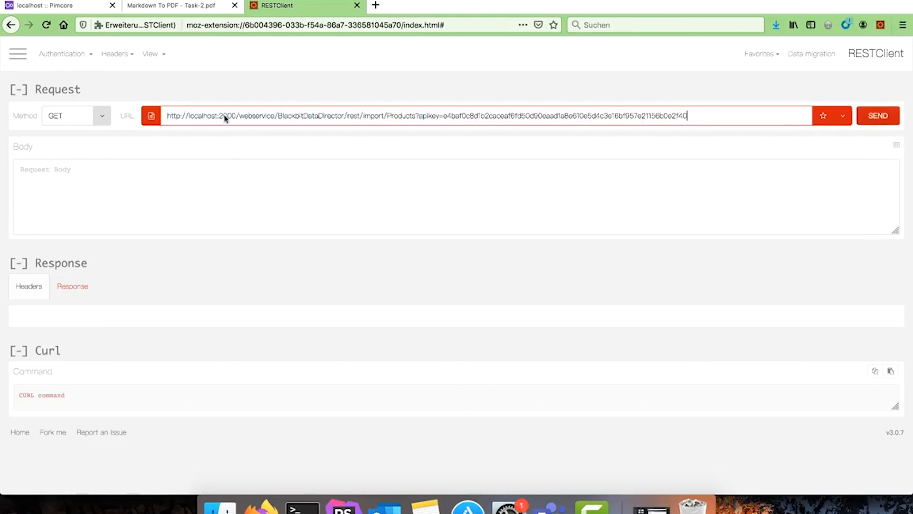
{"action": "left_click", "coordinate": [101, 116]}
{"action": "left_click", "coordinate": [77, 155]}
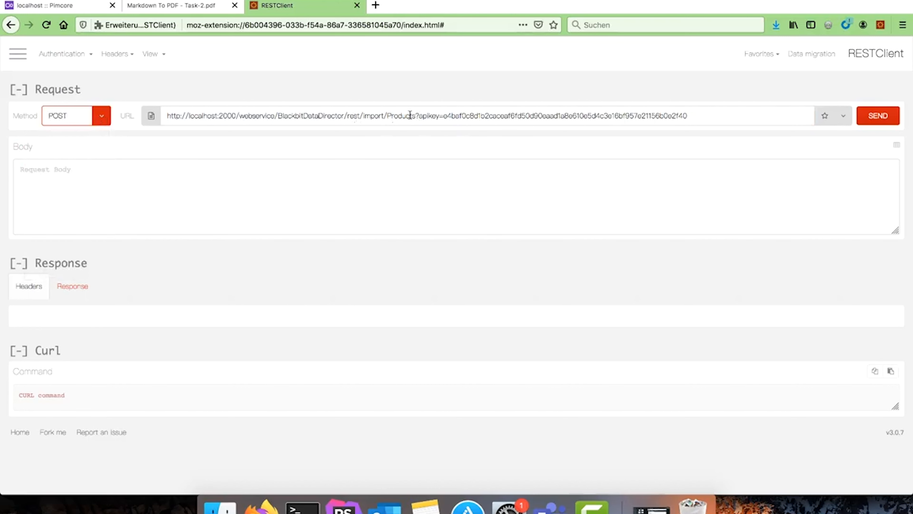
- Return to Pimcore and delete the Lime Rental Bike 2020 product from Trekking Bikes, confirming the deletion
{"action": "left_click", "coordinate": [37, 7]}
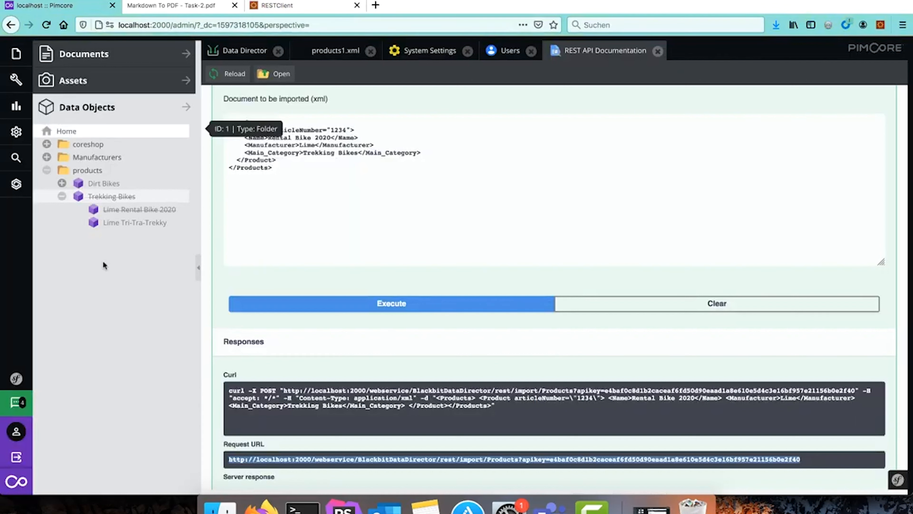
{"action": "right_click", "coordinate": [117, 210]}
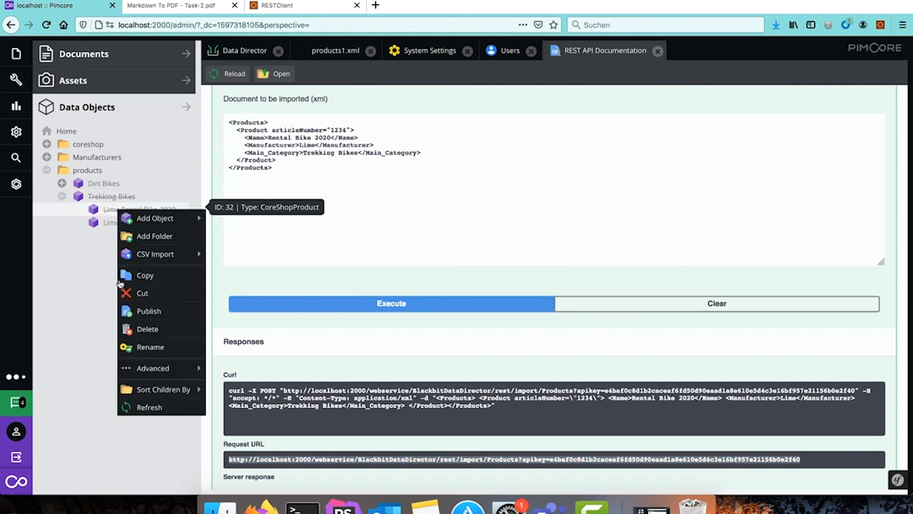
{"action": "left_click", "coordinate": [169, 330]}
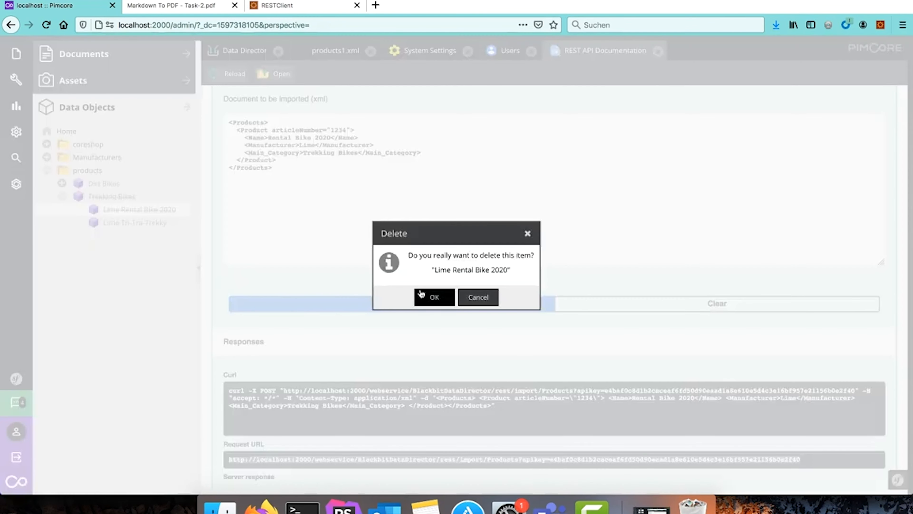
{"action": "left_click", "coordinate": [422, 303]}
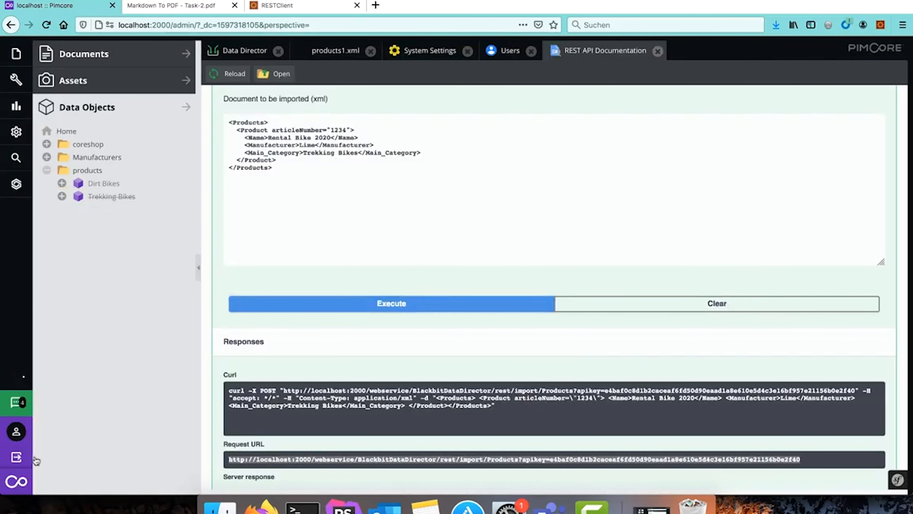
- Log out of Pimcore, agreeing to leave the page and declining to save the password in the browser
{"action": "left_click", "coordinate": [16, 457]}
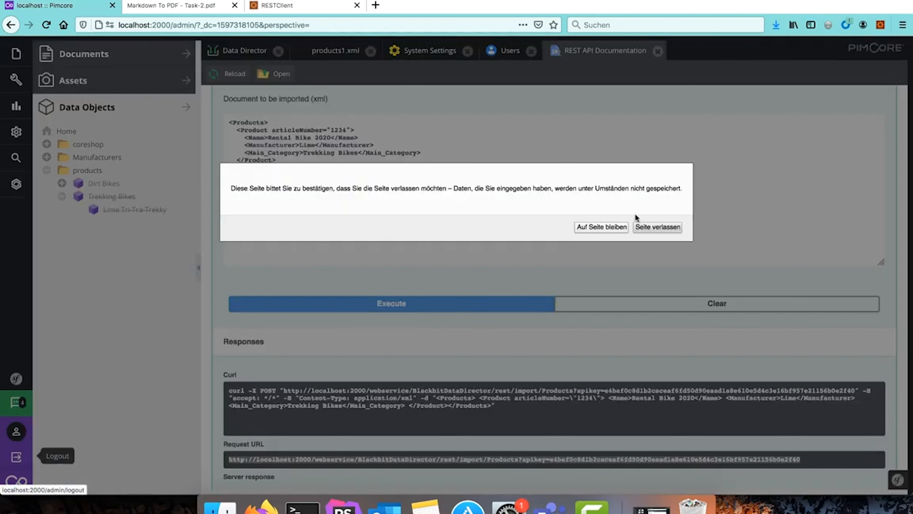
{"action": "left_click", "coordinate": [643, 226]}
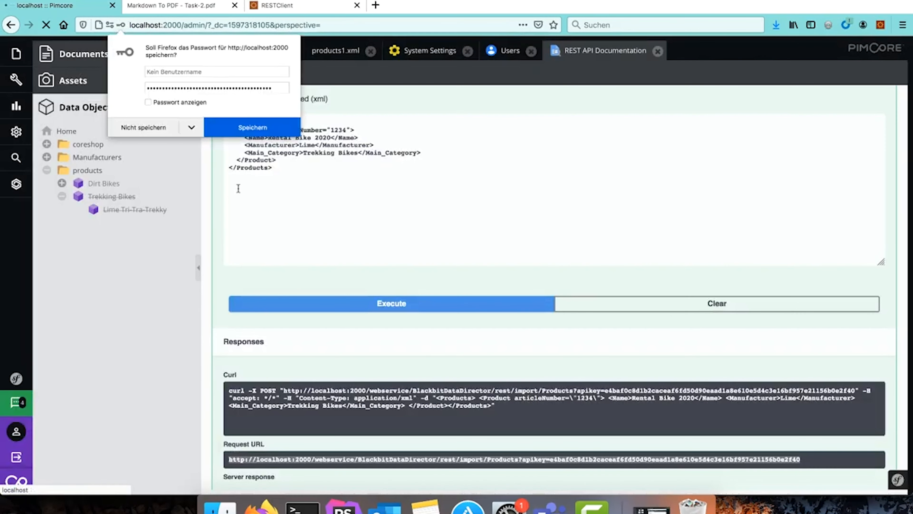
{"action": "left_click", "coordinate": [149, 127]}
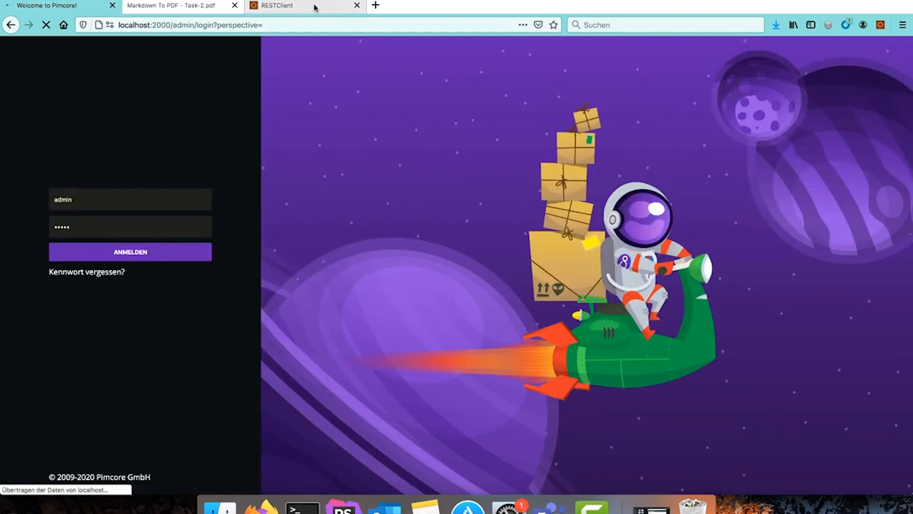
- Return to RESTClient and cut the API key parameter from the request URL so that it ends with Products
{"action": "left_click", "coordinate": [313, 8]}
{"action": "left_click", "coordinate": [608, 115]}
{"action": "left_click", "coordinate": [459, 115]}
{"action": "left_click_drag", "start_coordinate": [416, 116], "coordinate": [701, 114]}
{"action": "key", "text": "super+x"}
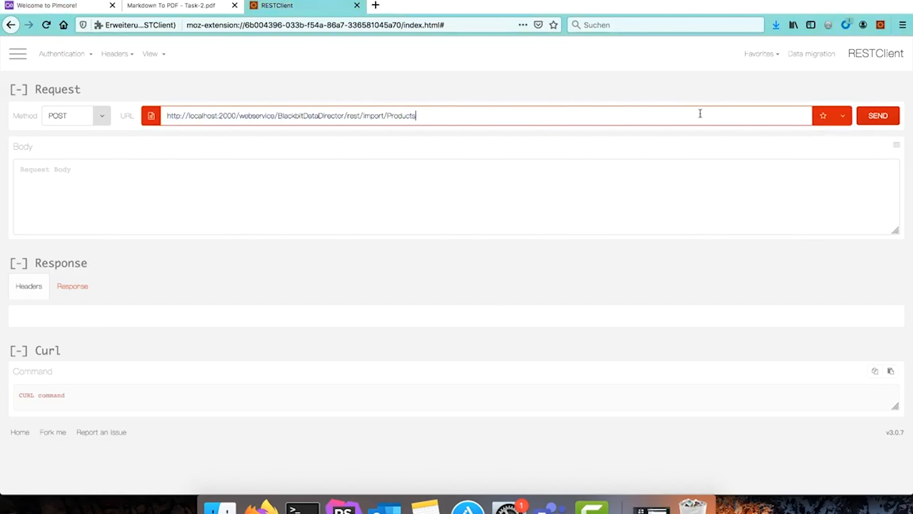
- Paste the Products XML into the request body and remove the Dirt Flyer product with article number 1235
{"action": "left_click", "coordinate": [325, 219]}
{"action": "key", "text": "super+shift+v"}
{"action": "key", "text": "super+shift+v"}
{"action": "key", "text": "super+shift+v"}
{"action": "key", "text": "super+shift+v"}
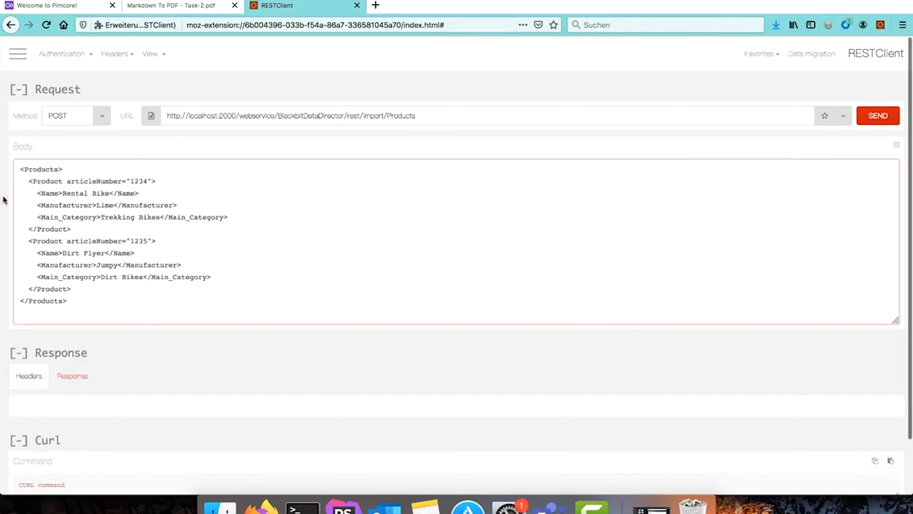
{"action": "left_click_drag", "start_coordinate": [72, 290], "coordinate": [79, 231]}
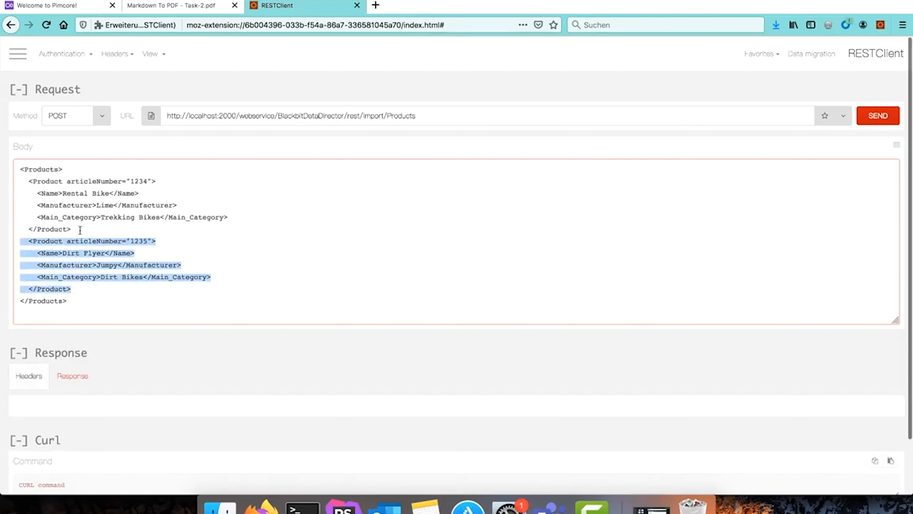
{"action": "key", "text": "BackSpace"}
- Change the product name in the request body to Rental Bike 2021 and send the request without the API key
{"action": "left_click", "coordinate": [110, 193]}
{"action": "type", "text": "2020"}
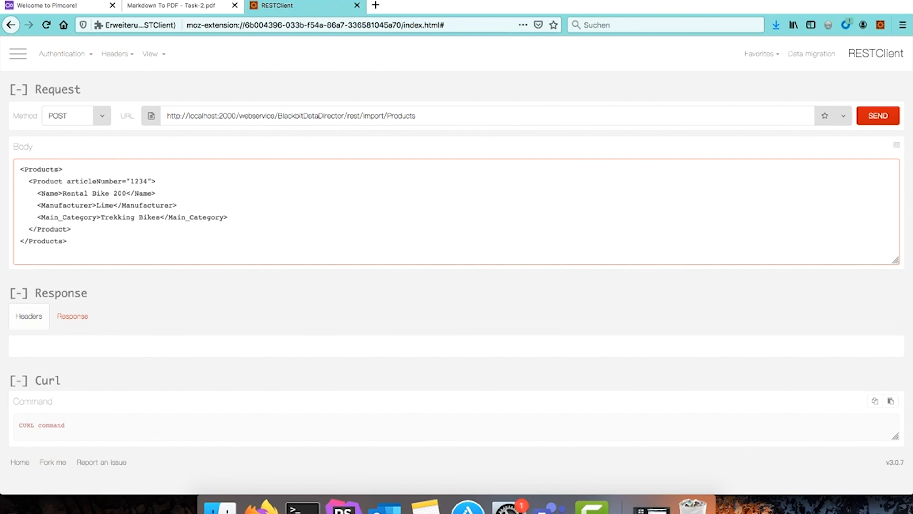
{"action": "key", "text": "BackSpace"}
{"action": "key", "text": "BackSpace"}
{"action": "type", "text": "21"}
{"action": "left_click", "coordinate": [884, 117]}
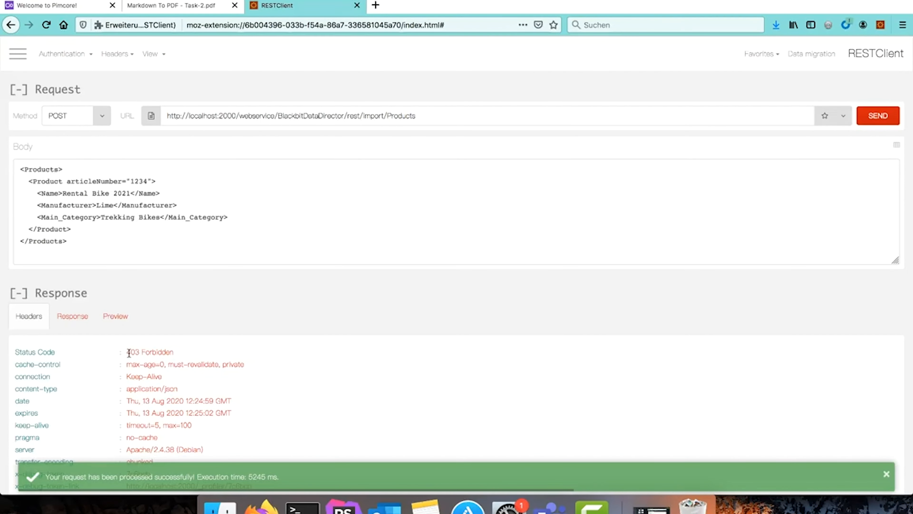
{"action": "left_click_drag", "start_coordinate": [127, 352], "coordinate": [177, 352]}
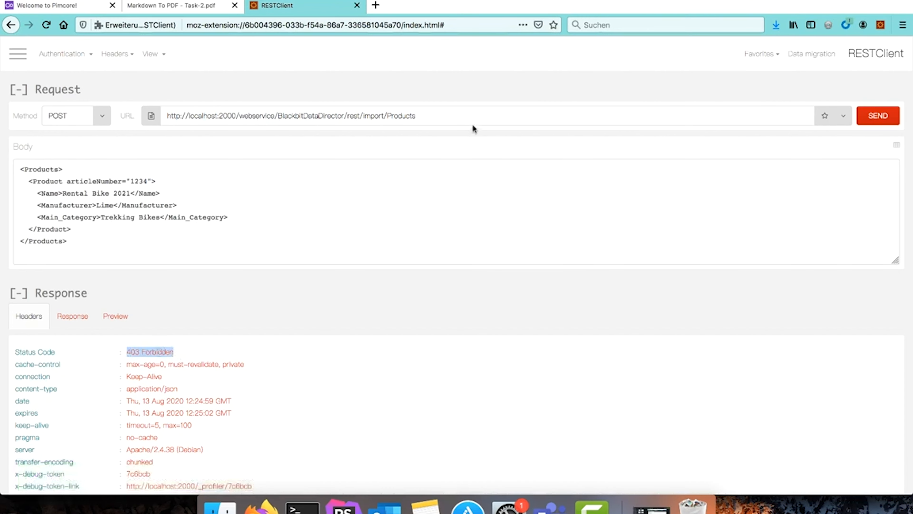
- Paste the API key parameter back at the end of the Products import URL and send the request again
{"action": "left_click", "coordinate": [457, 116]}
{"action": "left_click", "coordinate": [438, 114]}
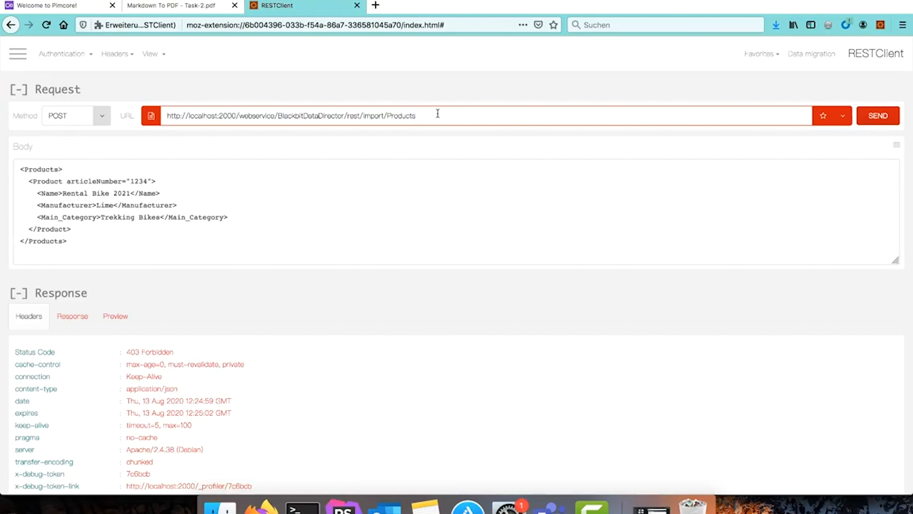
{"action": "key", "text": "super+v"}
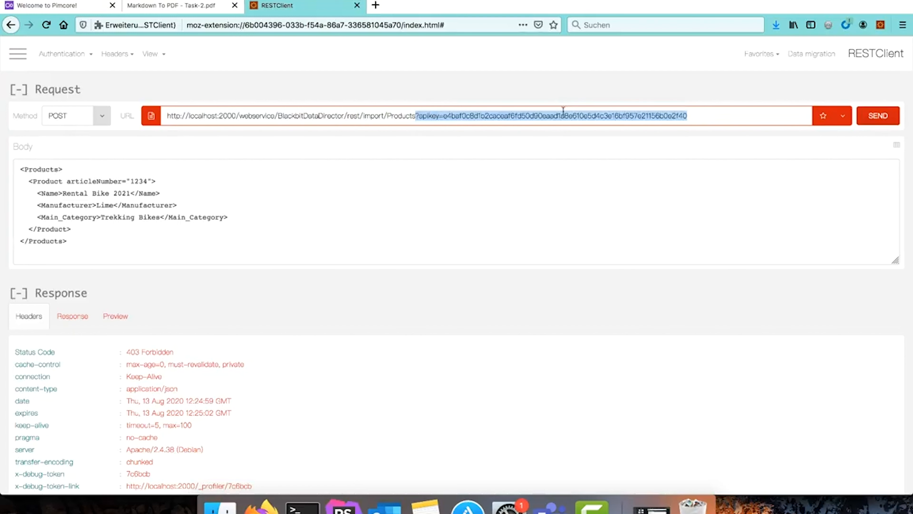
{"action": "left_click", "coordinate": [565, 115]}
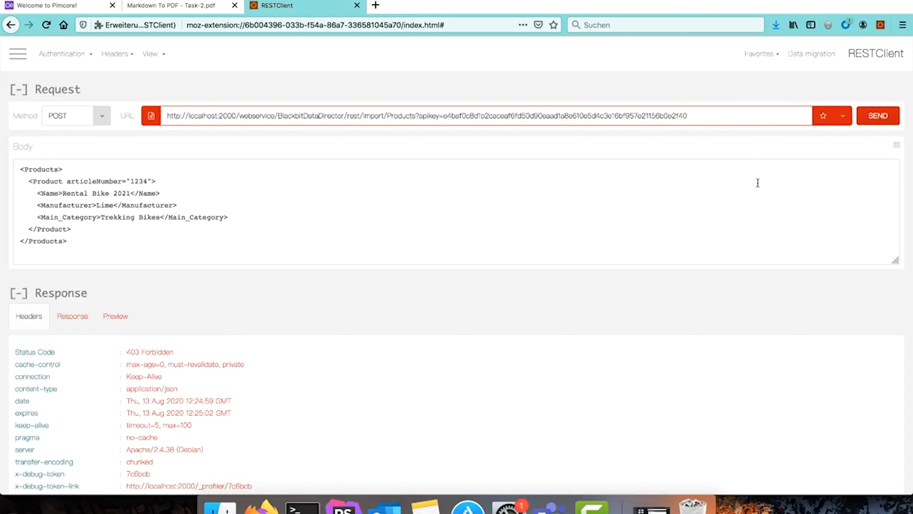
{"action": "left_click", "coordinate": [879, 116]}
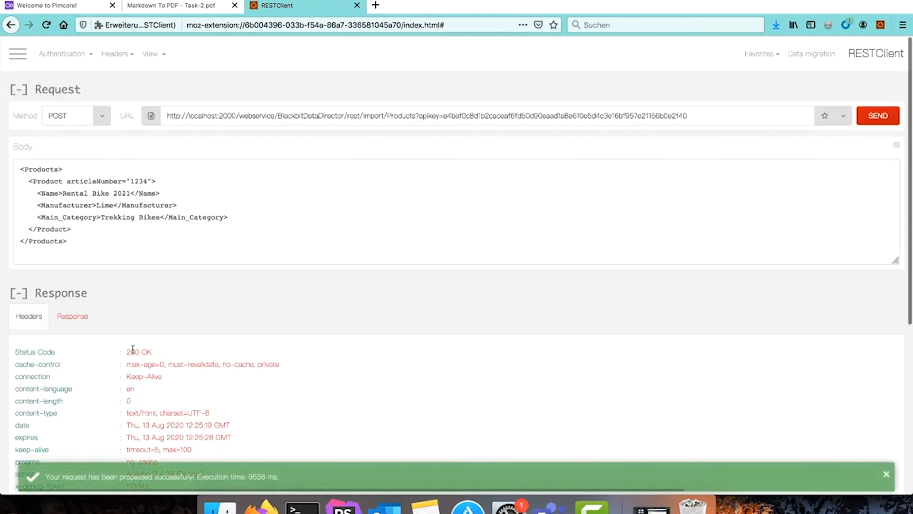
- Check the response status code, then switch to Pimcore and expand the Trekking Bikes category under products to verify the imported Rental Bike 2021
{"action": "left_click_drag", "start_coordinate": [127, 350], "coordinate": [151, 349]}
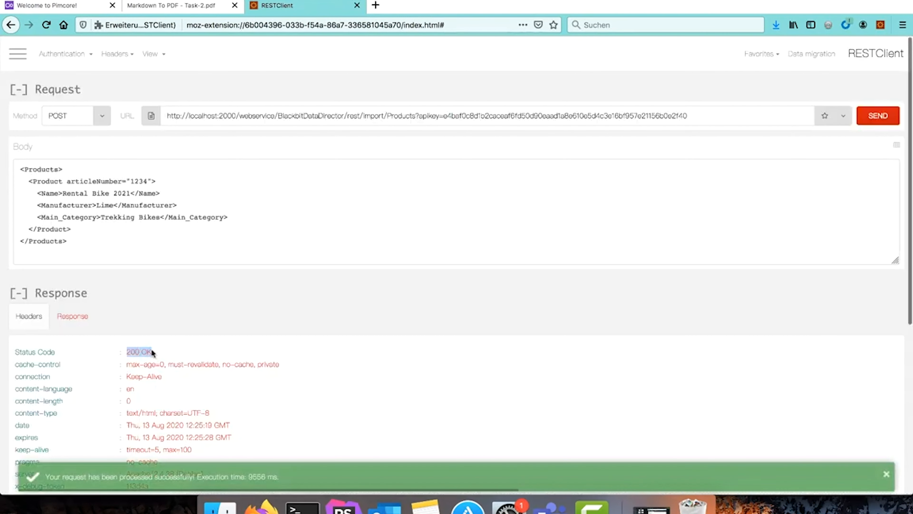
{"action": "left_click", "coordinate": [61, 6]}
{"action": "left_click", "coordinate": [133, 253]}
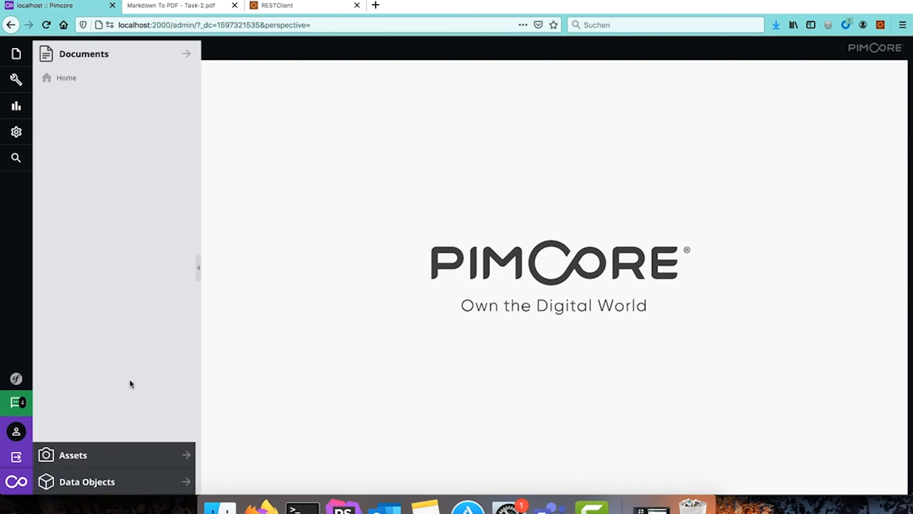
{"action": "left_click", "coordinate": [101, 485]}
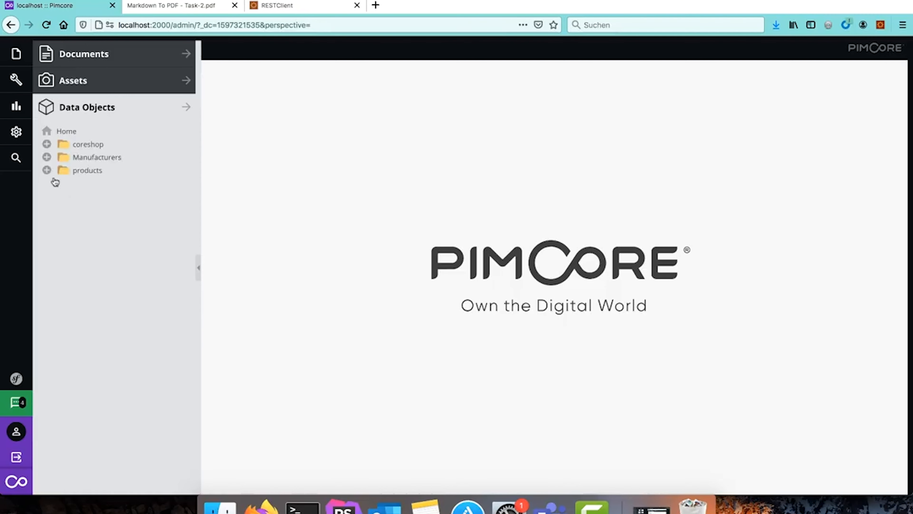
{"action": "left_click", "coordinate": [87, 170]}
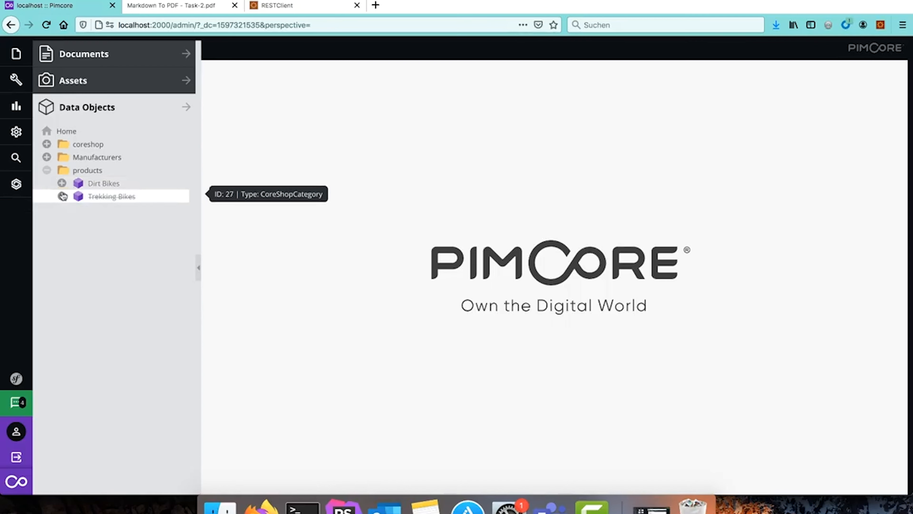
{"action": "left_click", "coordinate": [62, 197]}
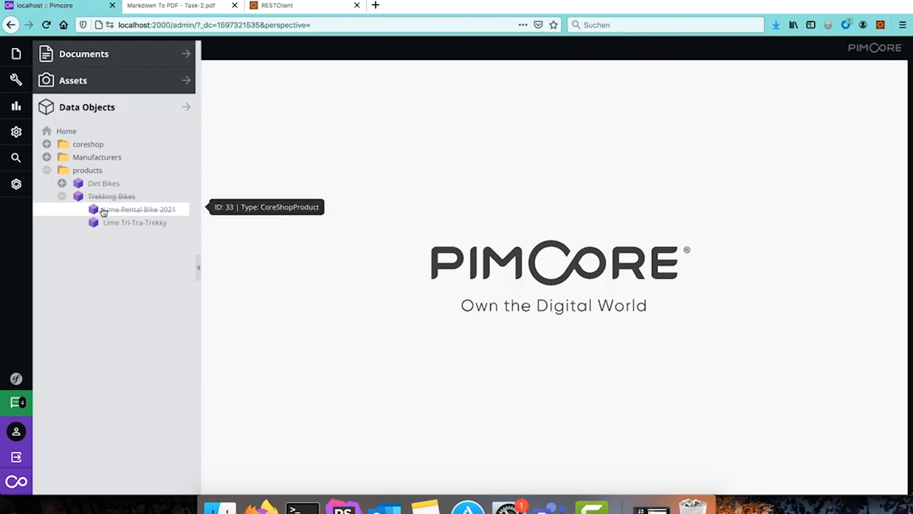
- Recheck the request body in RESTClient, then open Data Director's REST API documentation in Pimcore and highlight OpenAPI in its description
{"action": "left_click", "coordinate": [304, 6]}
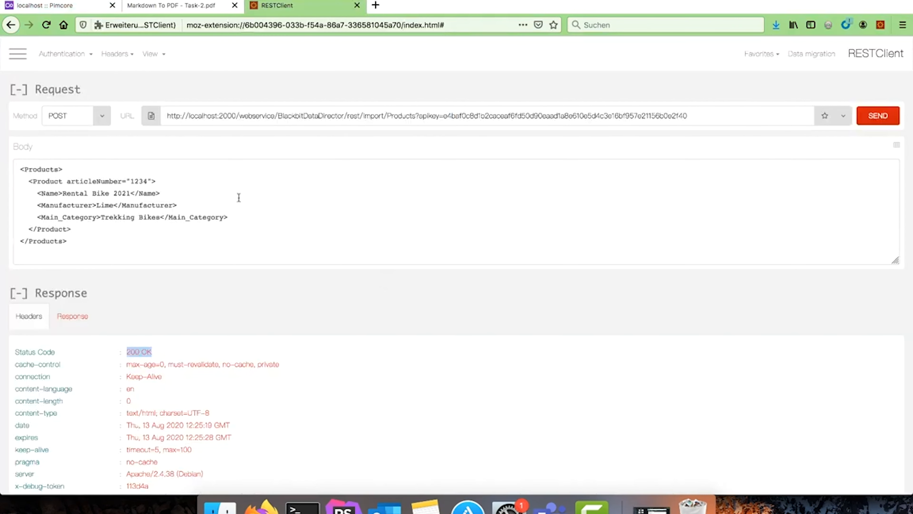
{"action": "left_click", "coordinate": [59, 6]}
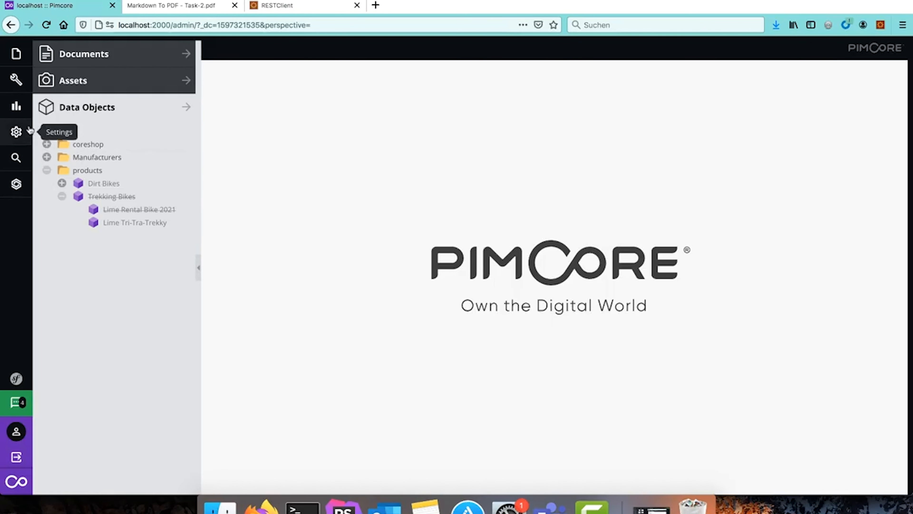
{"action": "left_click", "coordinate": [16, 133]}
{"action": "left_click", "coordinate": [107, 420]}
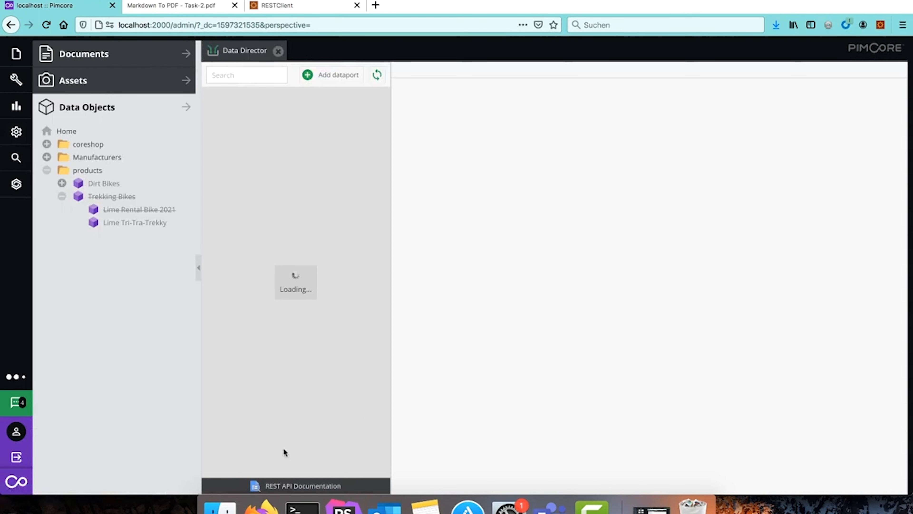
{"action": "left_click", "coordinate": [303, 485]}
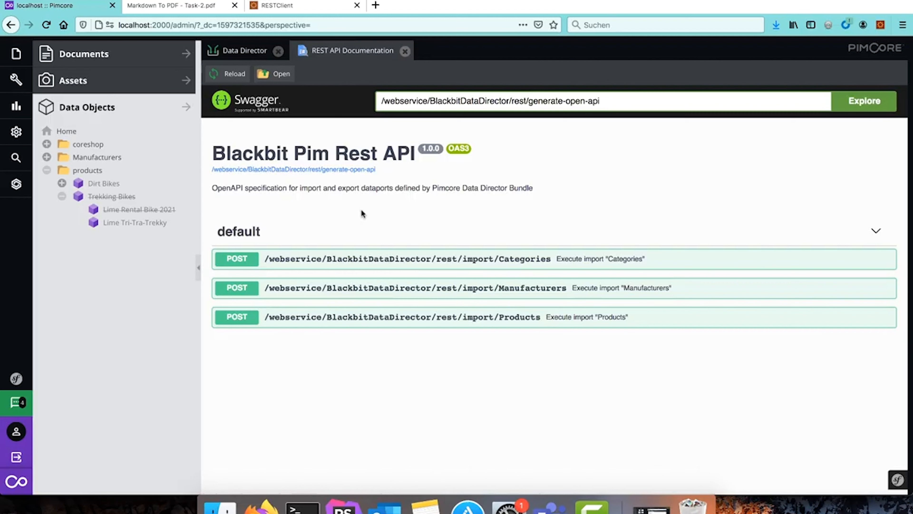
{"action": "left_click_drag", "start_coordinate": [212, 188], "coordinate": [244, 187]}
- Try to open the generate-open-api specification file linked in the REST API documentation in an external application
{"action": "middle_click", "coordinate": [328, 170]}
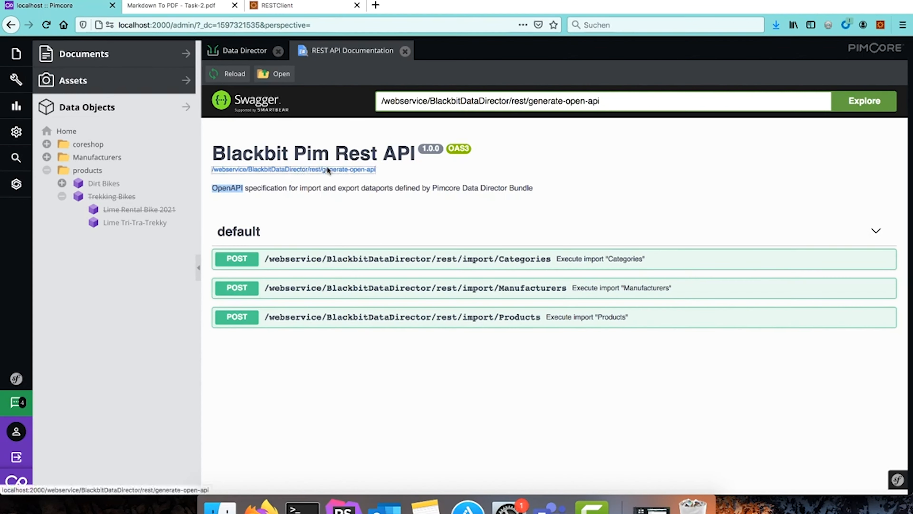
{"action": "left_click", "coordinate": [169, 4]}
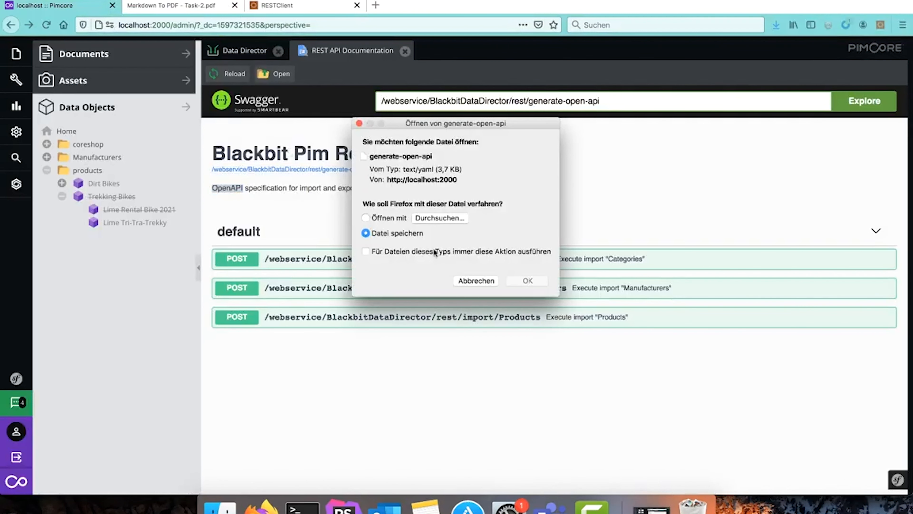
{"action": "left_click", "coordinate": [384, 218]}
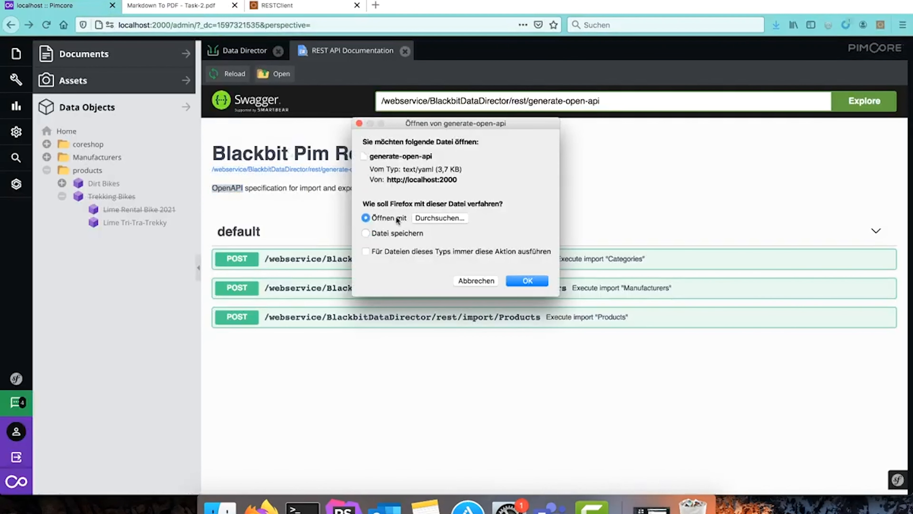
{"action": "left_click", "coordinate": [526, 281]}
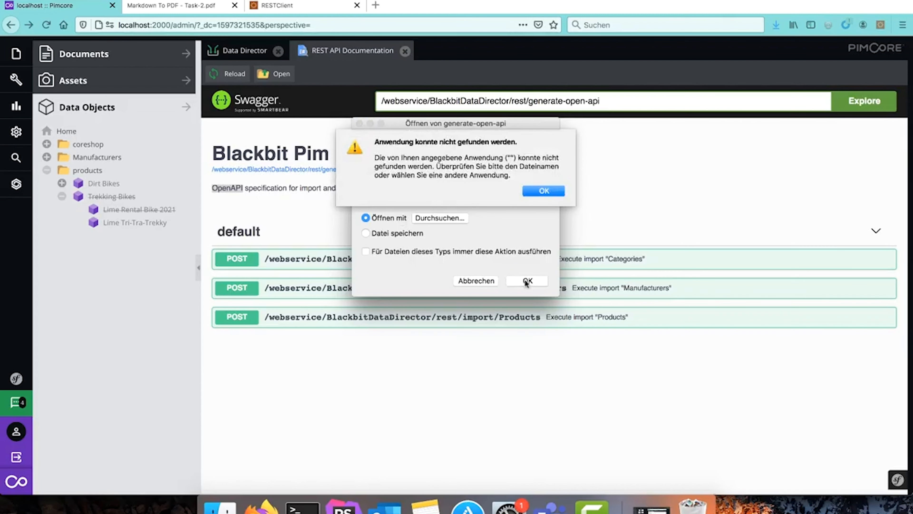
{"action": "left_click", "coordinate": [543, 193]}
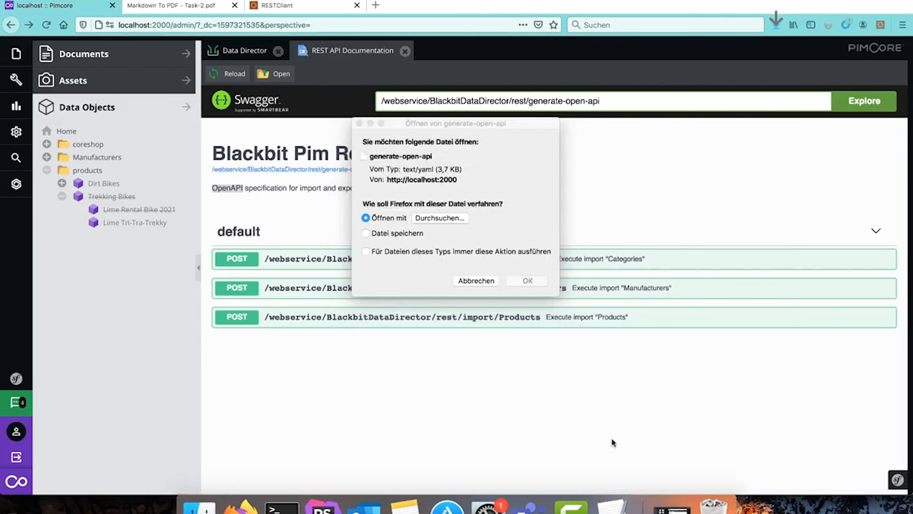
{"action": "left_click", "coordinate": [611, 505]}
{"action": "key", "text": "super+q"}
{"action": "left_click", "coordinate": [475, 280]}
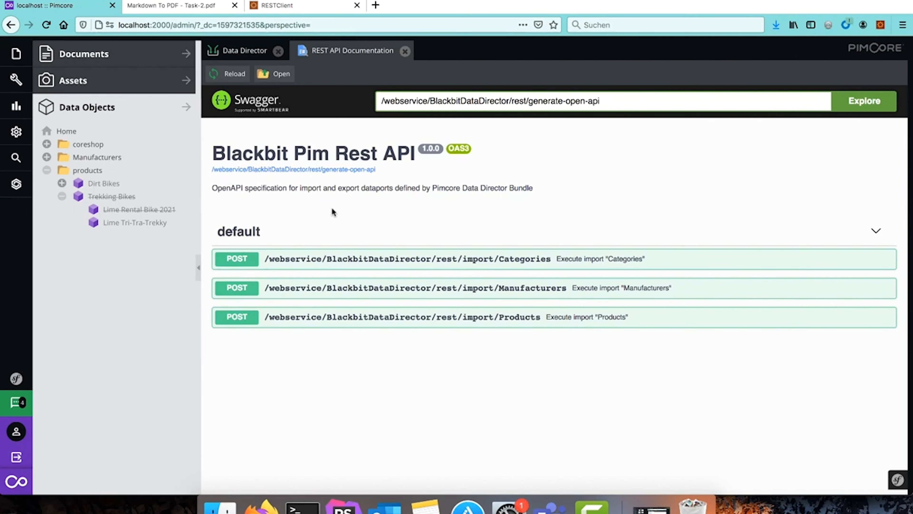
- Search the web for "openapi code generator" in a new browser tab and open the OpenAPITools/openapi-generator repository on GitHub
{"action": "key", "text": "ctrl+t"}
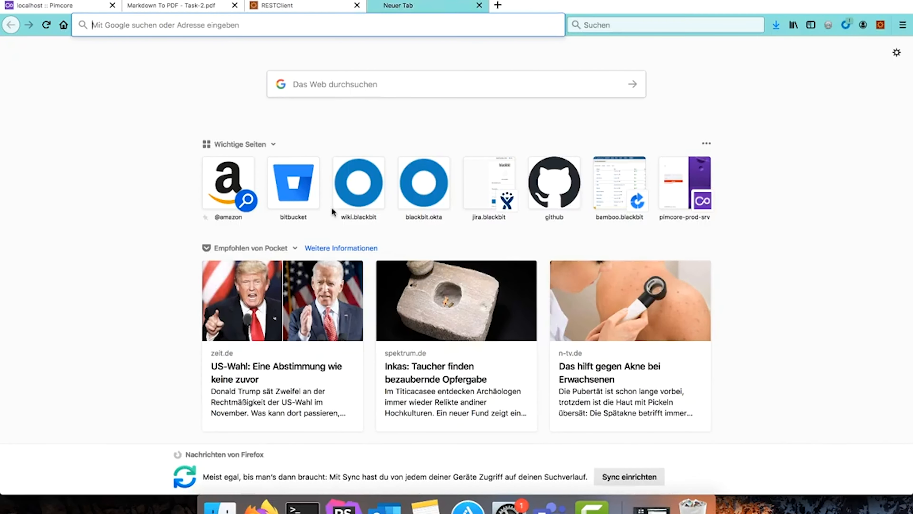
{"action": "type", "text": "openapi"}
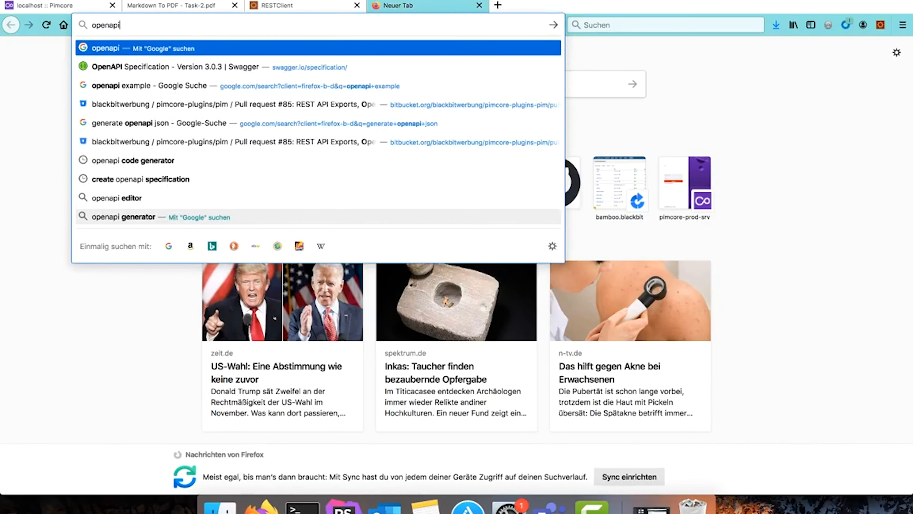
{"action": "type", "text": " code generatr"}
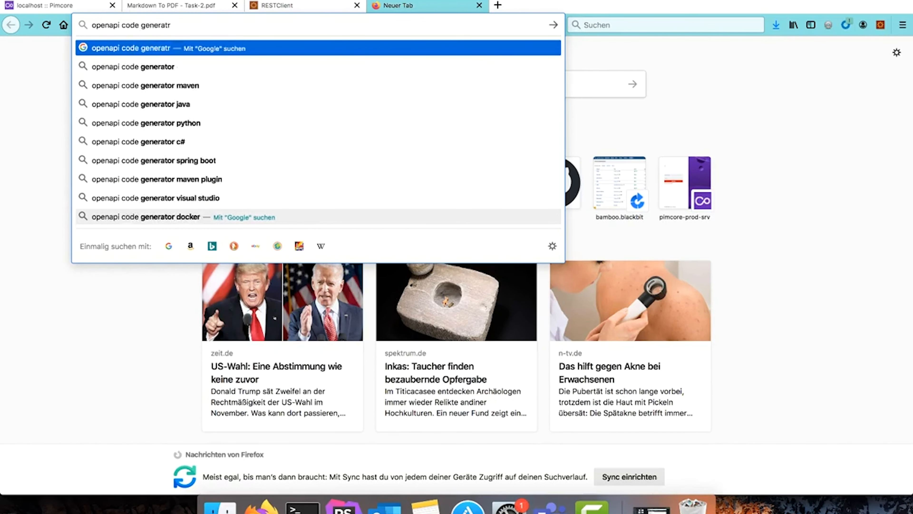
{"action": "key", "text": "Return"}
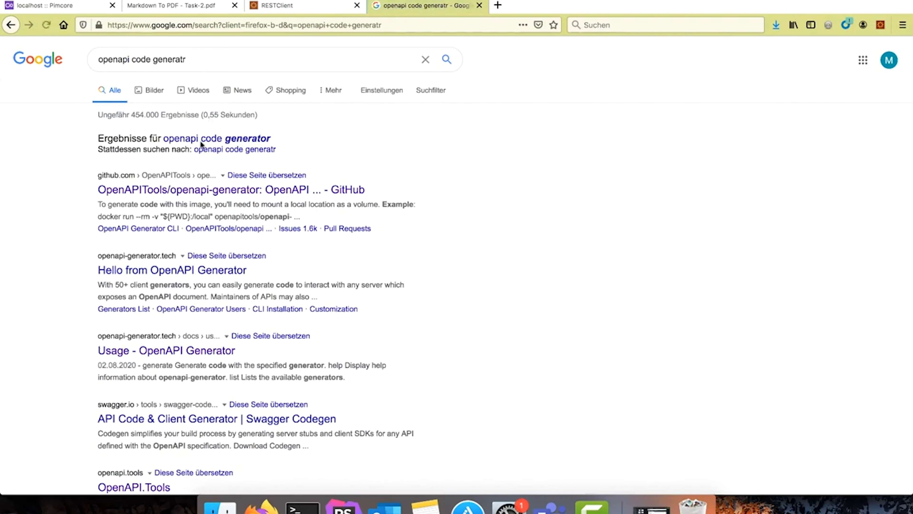
{"action": "left_click", "coordinate": [244, 191]}
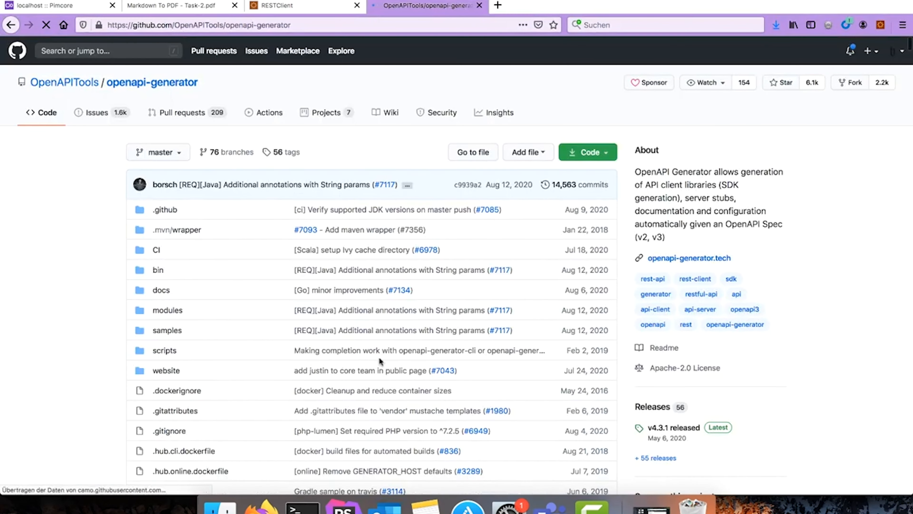
- Find the supported languages table in the repository's readme overview and highlight the list of API clients
{"action": "scroll", "coordinate": [287, 394], "scroll_direction": "down", "scroll_amount": 15}
{"action": "scroll", "coordinate": [287, 393], "scroll_direction": "down", "scroll_amount": 10}
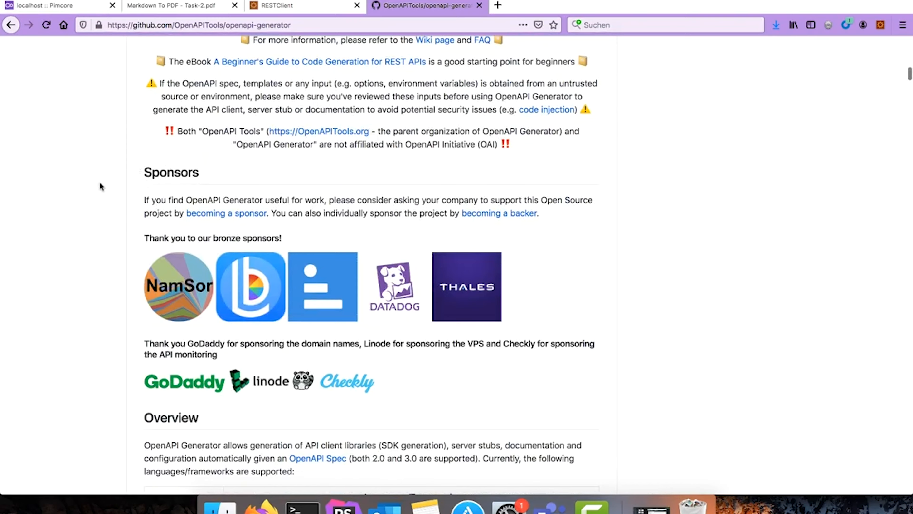
{"action": "scroll", "coordinate": [99, 183], "scroll_direction": "down", "scroll_amount": 10}
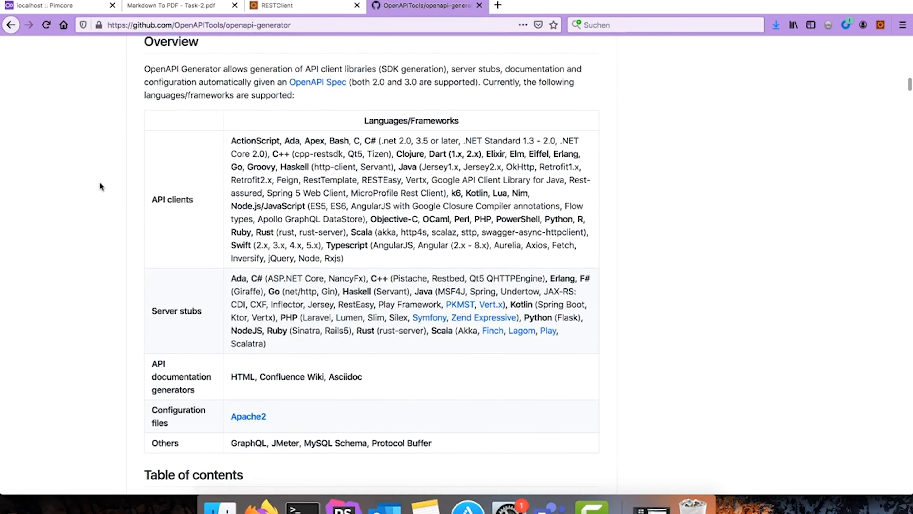
{"action": "left_click_drag", "start_coordinate": [354, 260], "coordinate": [232, 140]}
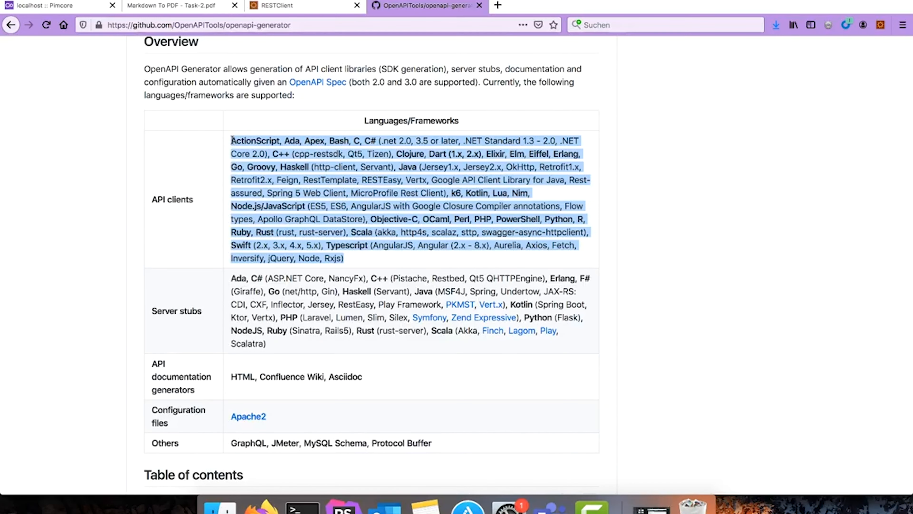
- Highlight the curl command in Terminal for comparison, then return to Firefox and highlight the API clients list again
{"action": "left_click", "coordinate": [302, 507]}
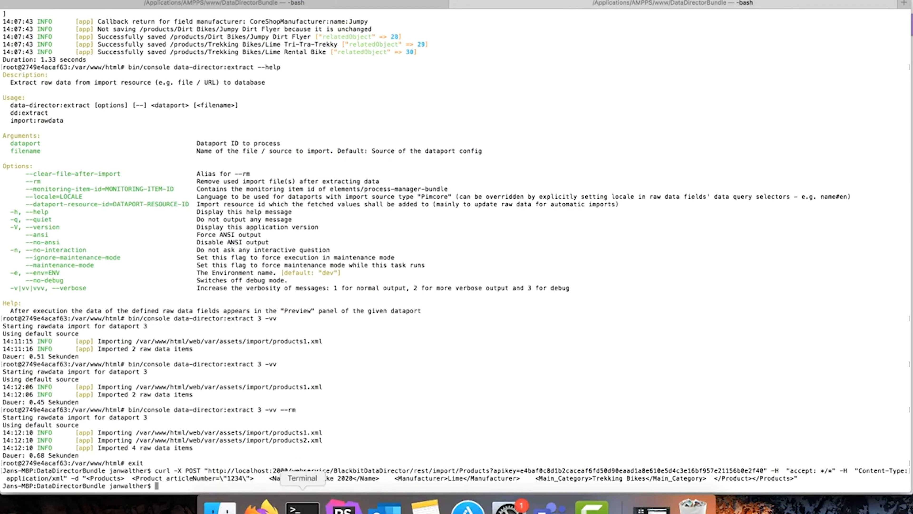
{"action": "left_click_drag", "start_coordinate": [155, 470], "coordinate": [194, 470]}
{"action": "left_click", "coordinate": [262, 507]}
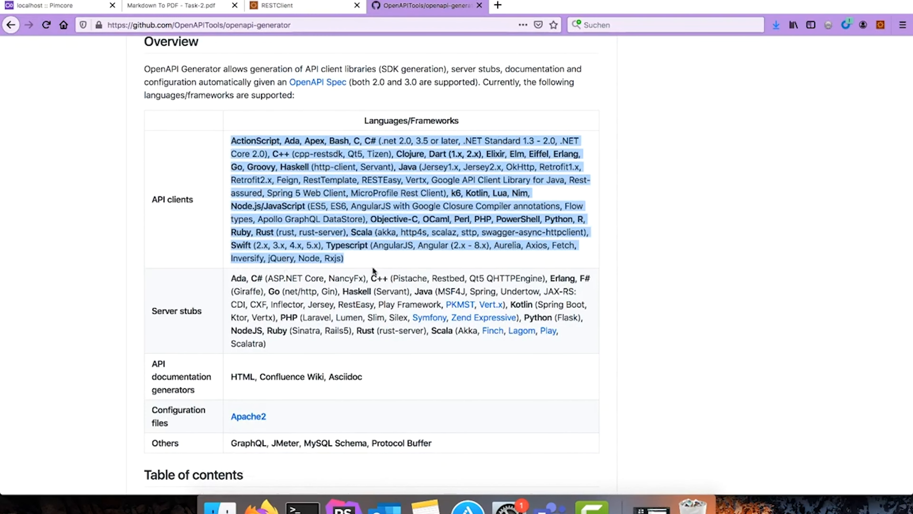
{"action": "left_click", "coordinate": [372, 252]}
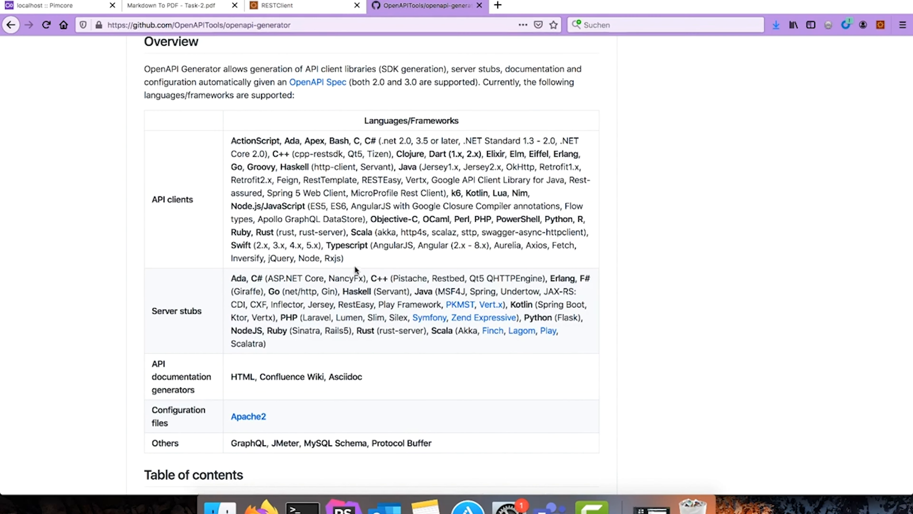
{"action": "left_click_drag", "start_coordinate": [345, 258], "coordinate": [231, 141]}
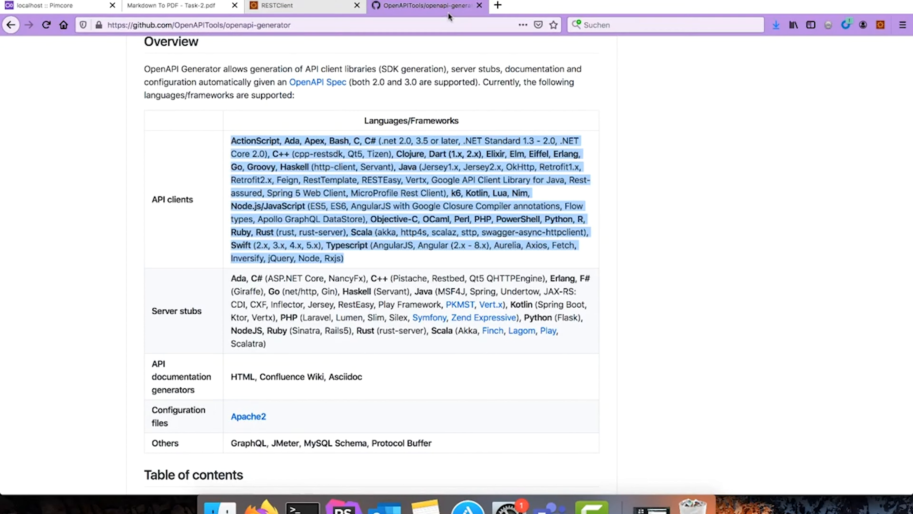
- Close the GitHub page and highlight the topic "automatically when import source changes" in the Task-2.pdf document
{"action": "left_click", "coordinate": [480, 5]}
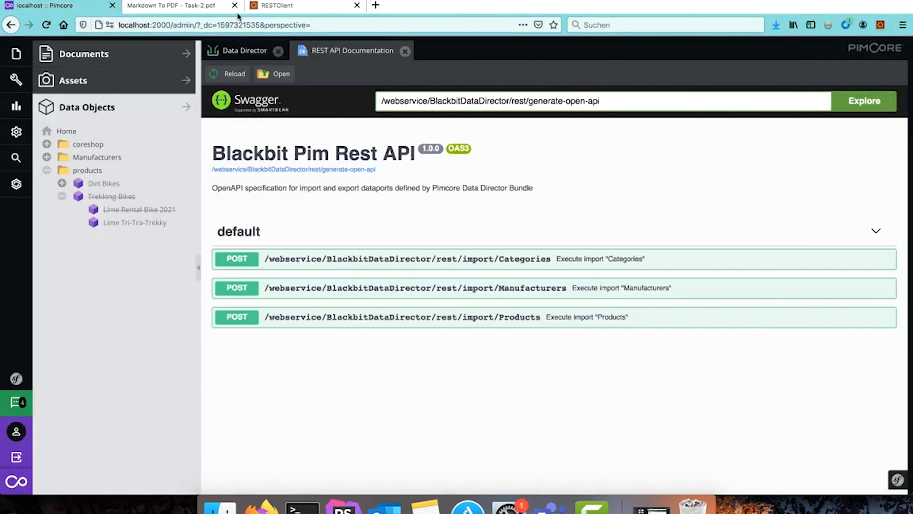
{"action": "left_click", "coordinate": [184, 6]}
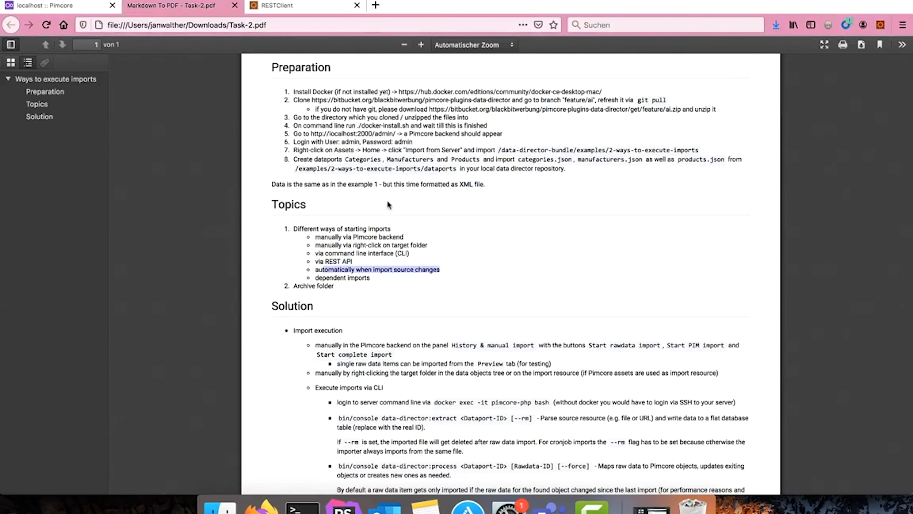
{"action": "left_click", "coordinate": [376, 289]}
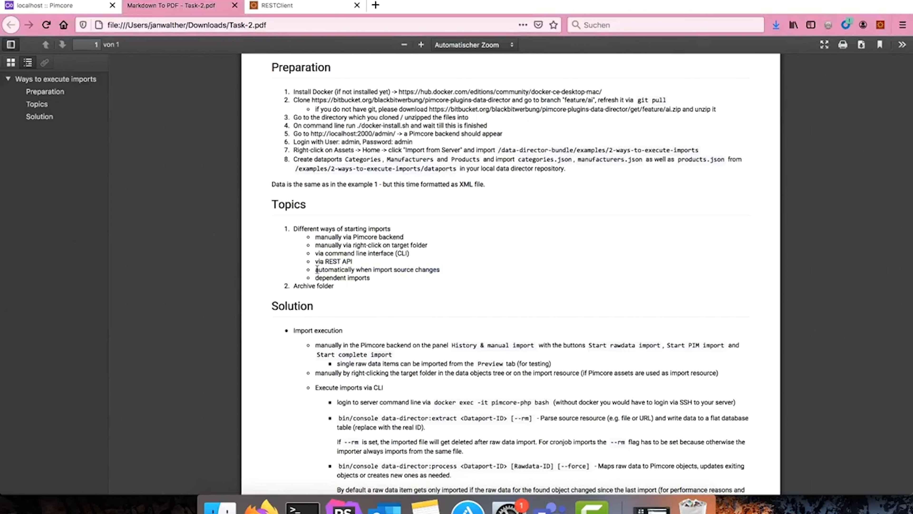
{"action": "left_click_drag", "start_coordinate": [316, 269], "coordinate": [436, 270]}
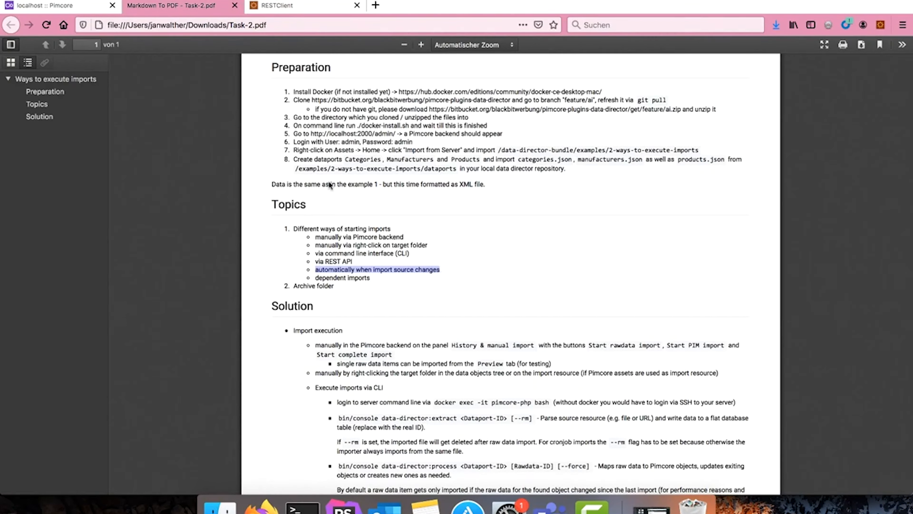
- Return to Pimcore and examine the XML resource folder in the settings of the Products and Categories dataports
{"action": "left_click", "coordinate": [54, 7]}
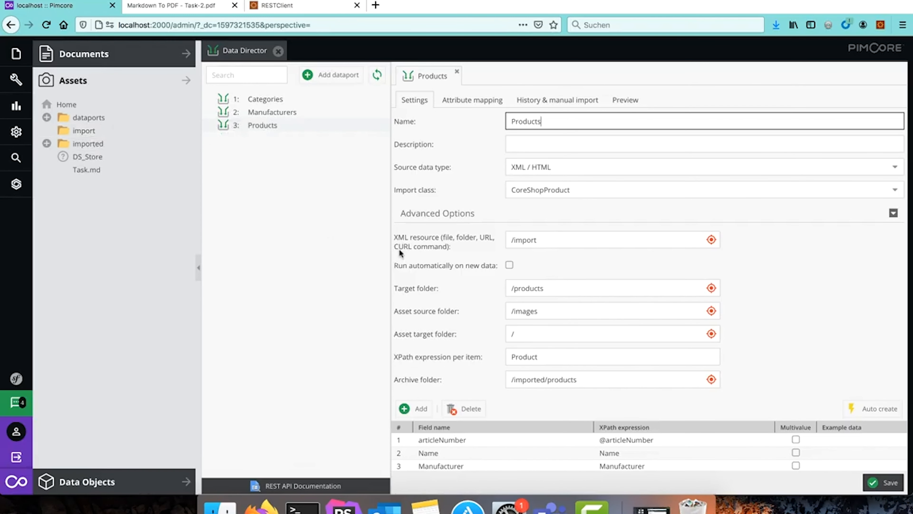
{"action": "left_click", "coordinate": [545, 240]}
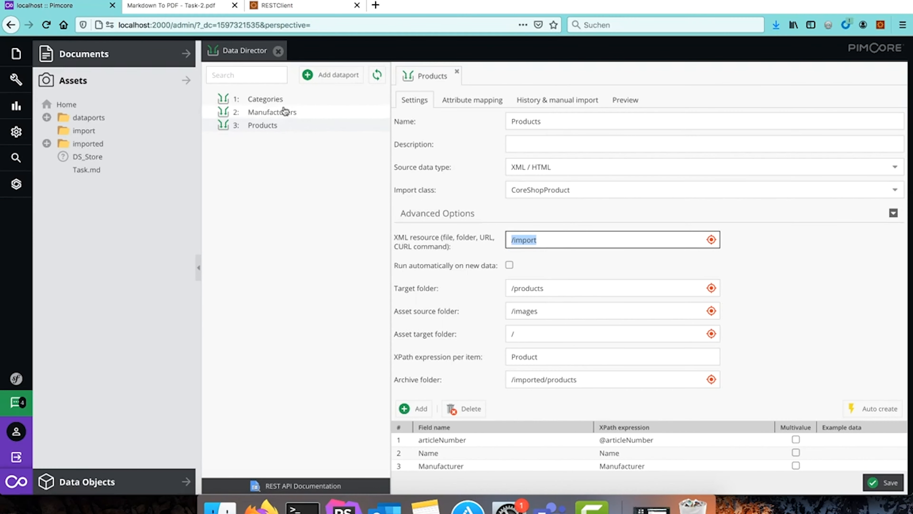
{"action": "left_click", "coordinate": [280, 99]}
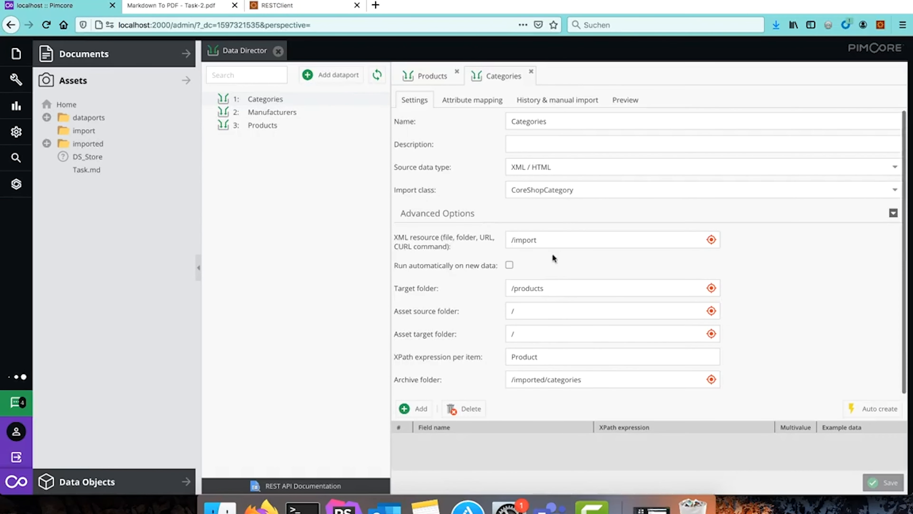
{"action": "left_click_drag", "start_coordinate": [550, 241], "coordinate": [495, 241]}
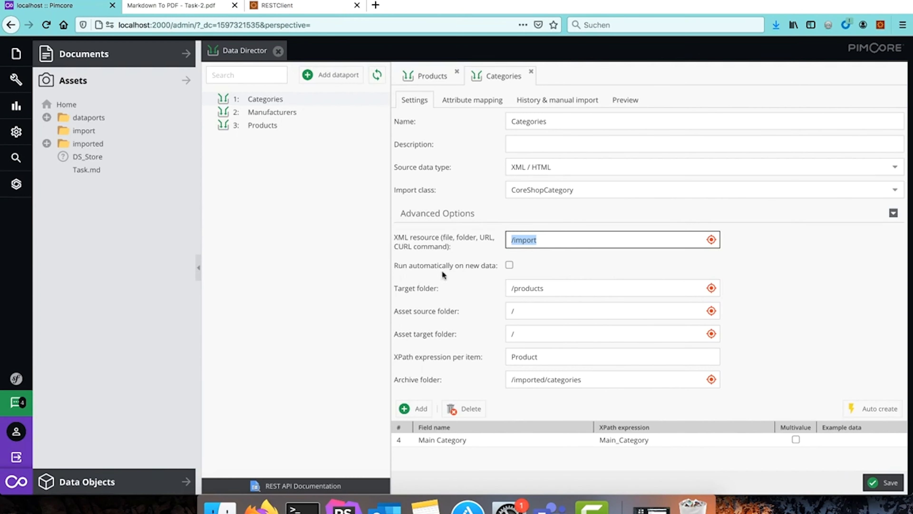
- Enable automatic running on new data for the Categories dataport and save its settings
{"action": "mouse_move", "coordinate": [442, 271]}
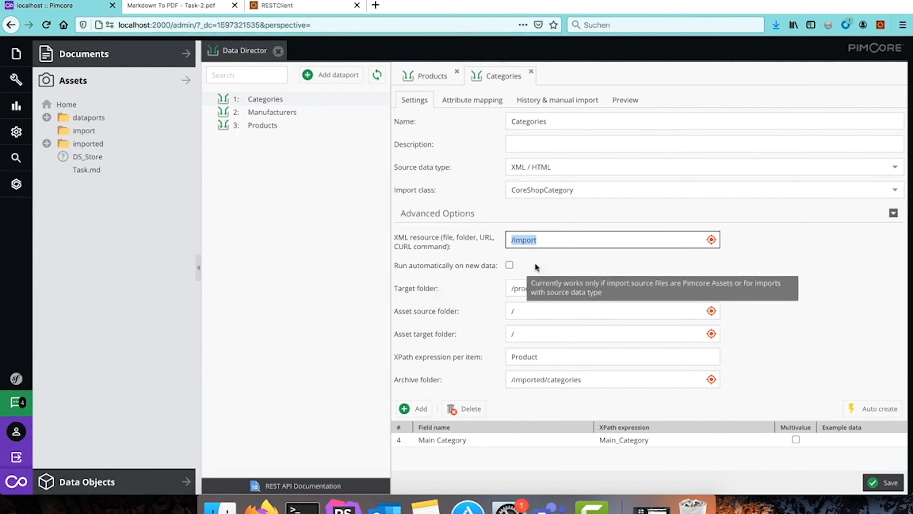
{"action": "left_click", "coordinate": [509, 266]}
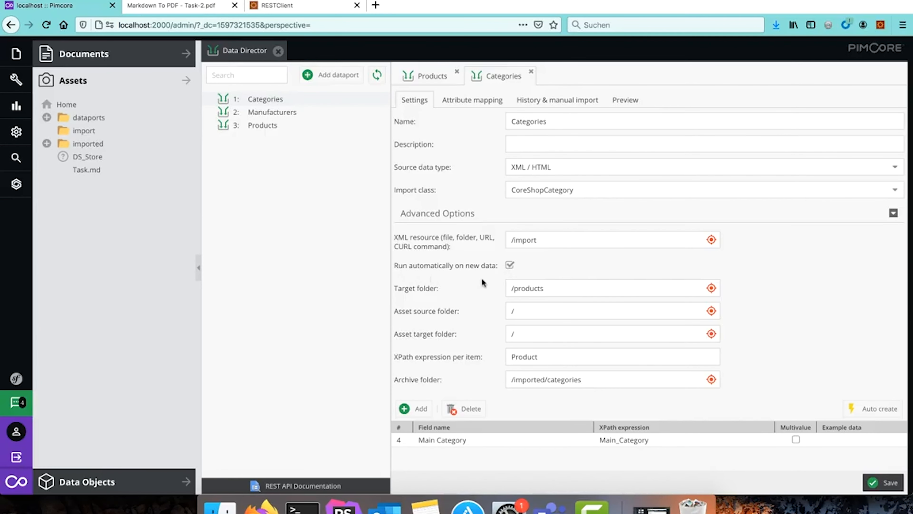
{"action": "left_click", "coordinate": [890, 482]}
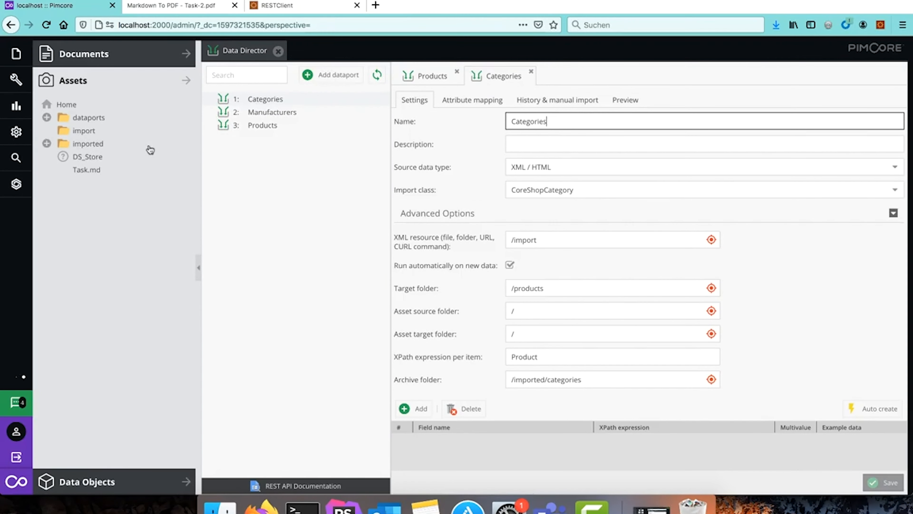
- Delete the products folder from the data objects tree despite its dependencies
{"action": "left_click", "coordinate": [113, 480]}
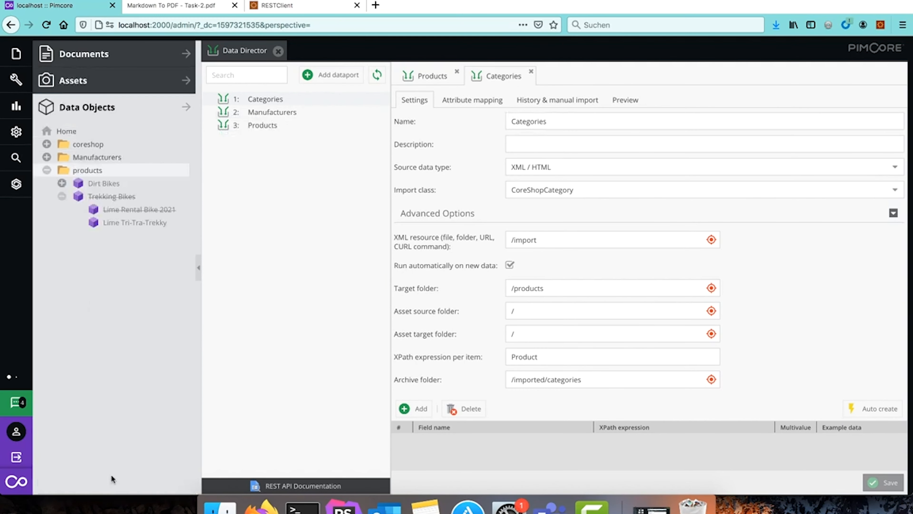
{"action": "right_click", "coordinate": [97, 173]}
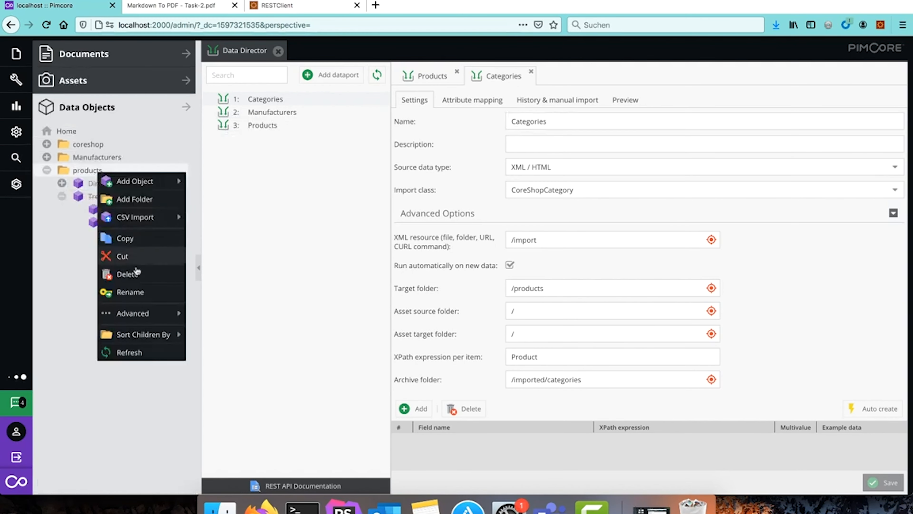
{"action": "key", "text": "Escape"}
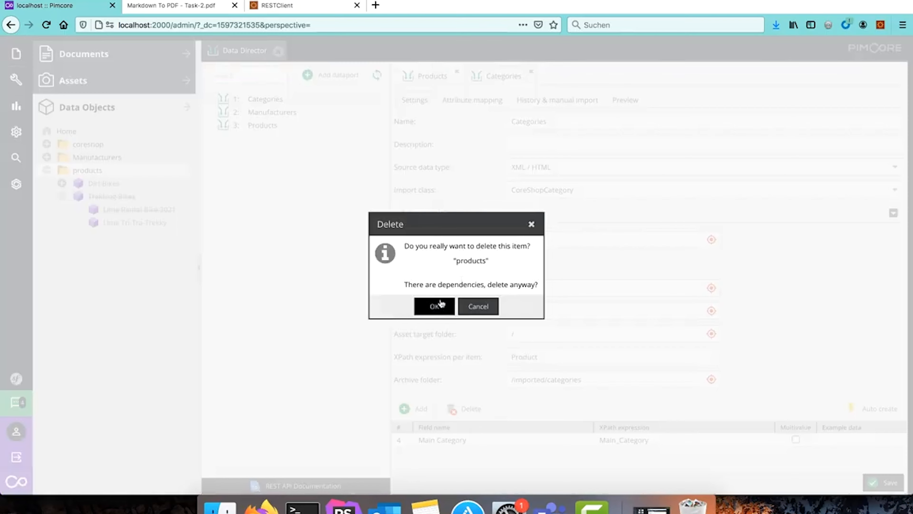
{"action": "left_click", "coordinate": [435, 306]}
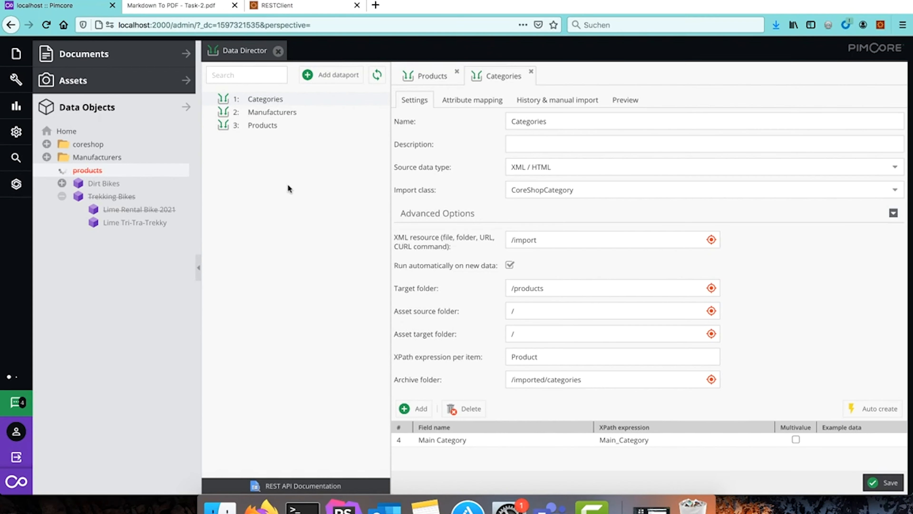
- Upload the file products1.xml into the import folder of the assets
{"action": "left_click", "coordinate": [119, 89]}
{"action": "right_click", "coordinate": [95, 132]}
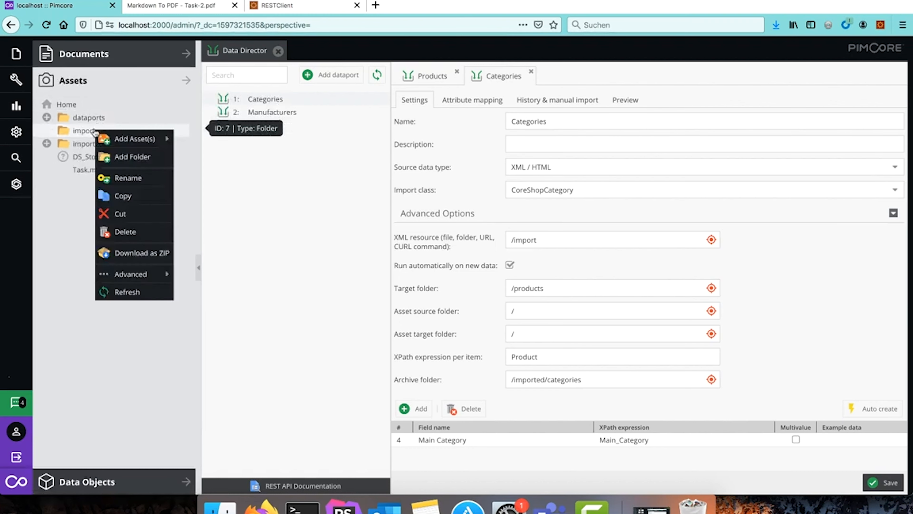
{"action": "mouse_move", "coordinate": [142, 140]}
{"action": "left_click", "coordinate": [210, 139]}
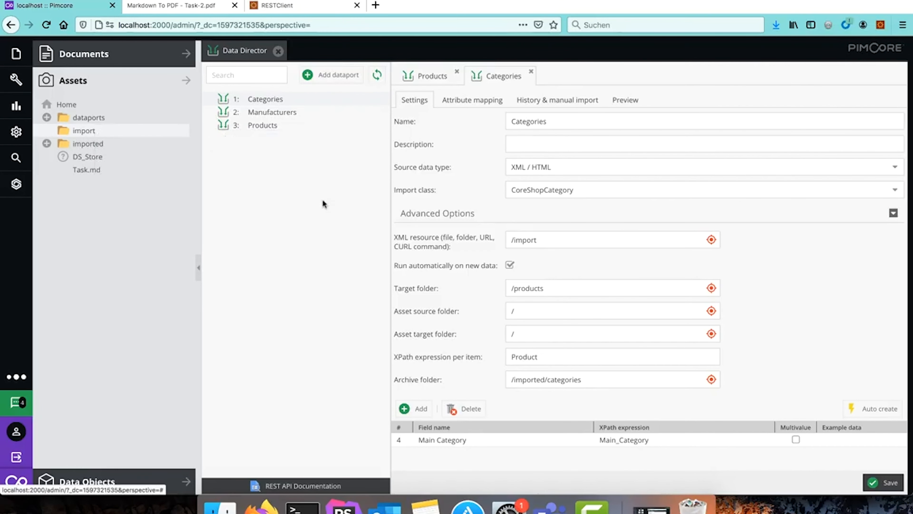
{"action": "double_click", "coordinate": [319, 89]}
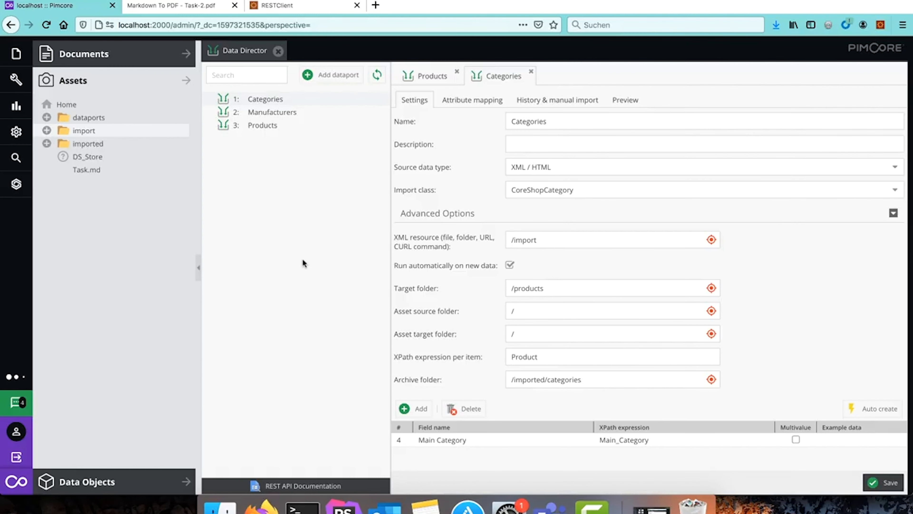
- Examine the import history of the Categories dataport for the latest raw data run and its source definition
{"action": "left_click", "coordinate": [566, 101]}
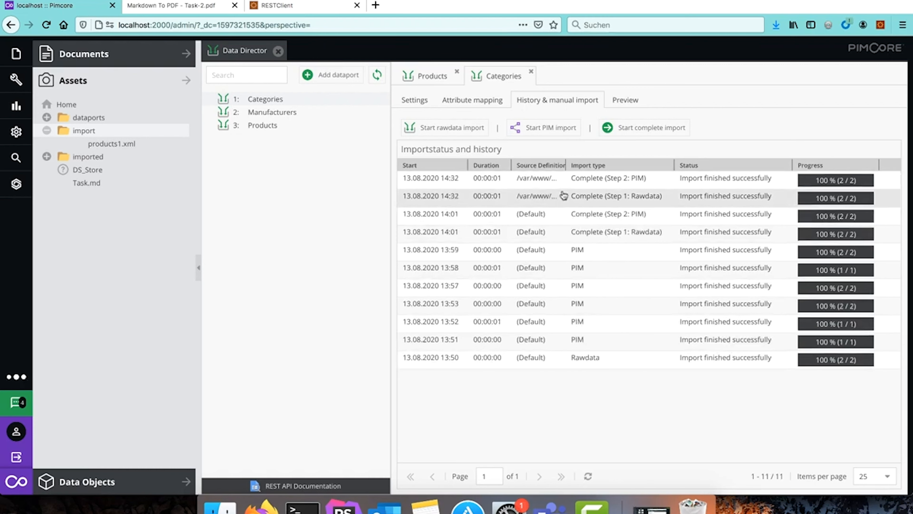
{"action": "left_click", "coordinate": [563, 196]}
{"action": "left_click", "coordinate": [514, 201]}
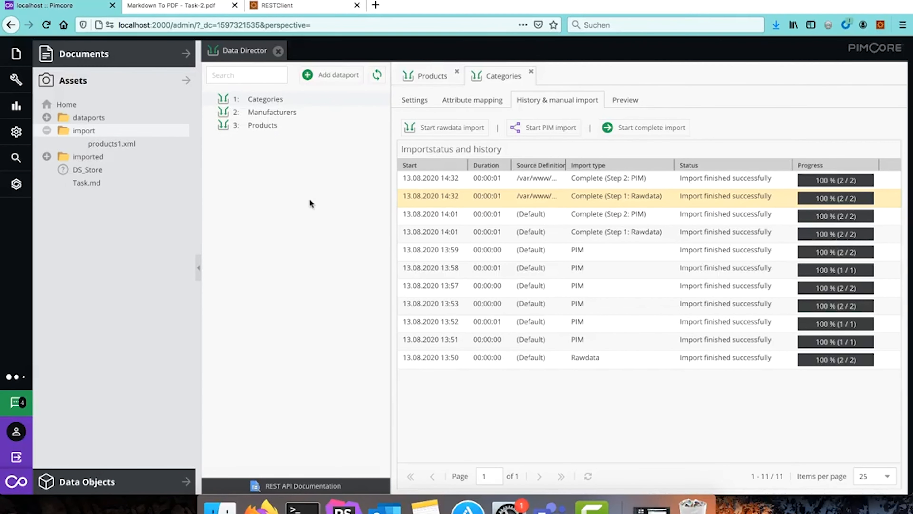
- Open and close the products1.xml asset, and refresh the data objects tree to inspect the contents of the products folder
{"action": "left_click", "coordinate": [121, 150]}
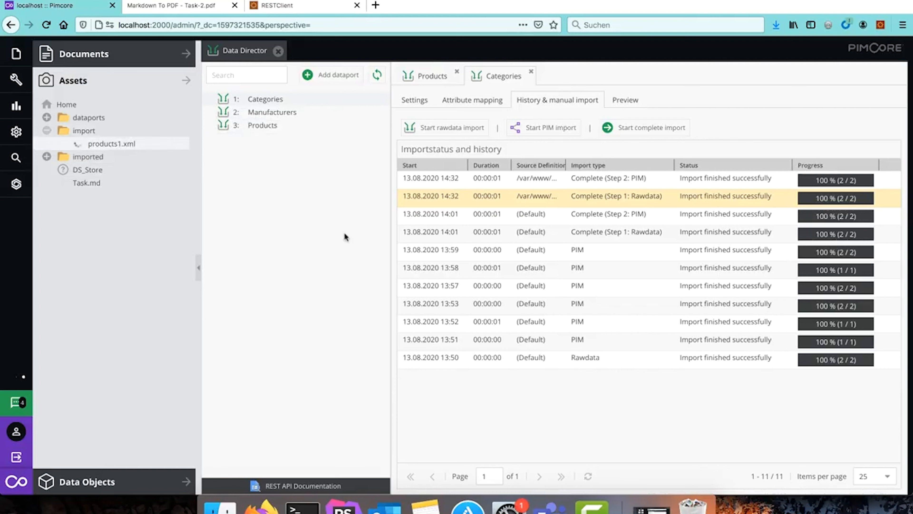
{"action": "left_click", "coordinate": [111, 481]}
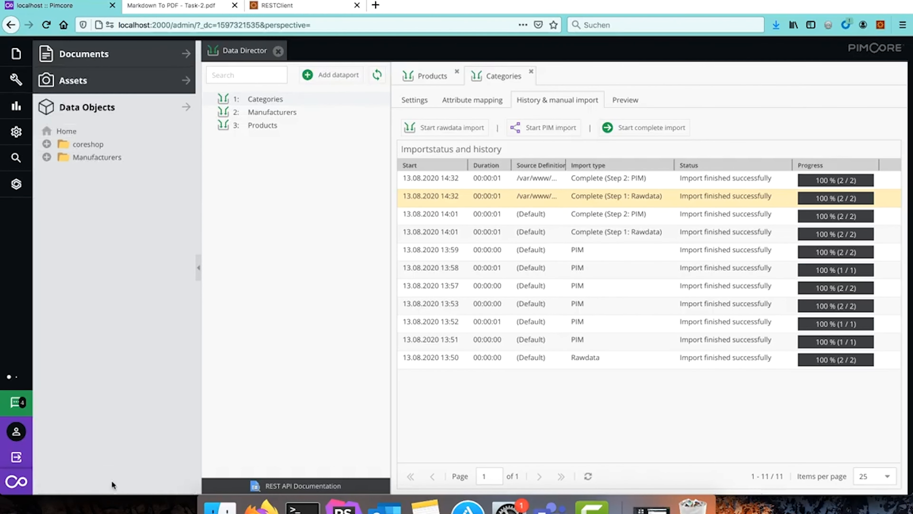
{"action": "right_click", "coordinate": [66, 131]}
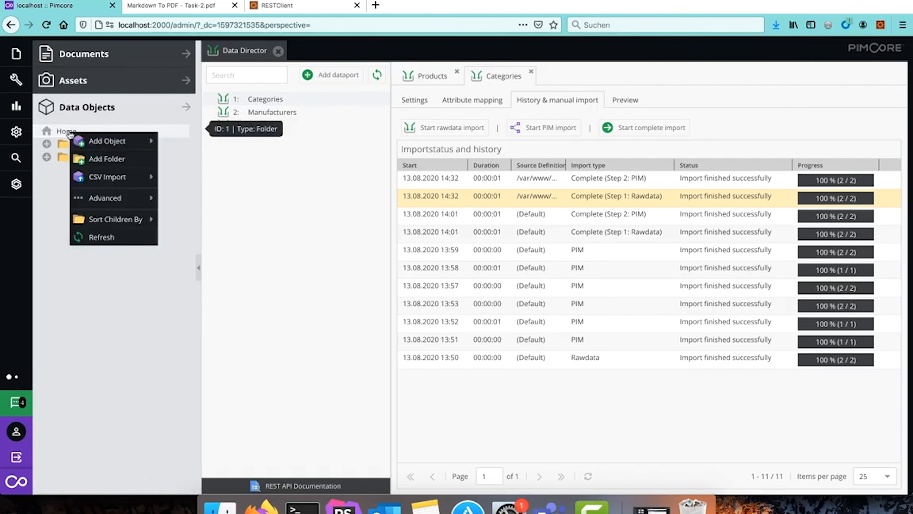
{"action": "left_click", "coordinate": [102, 237]}
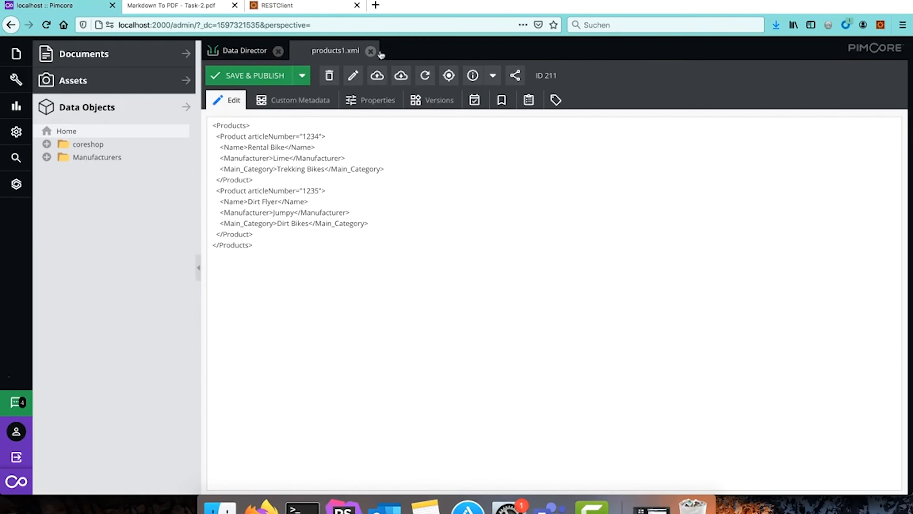
{"action": "left_click", "coordinate": [370, 51]}
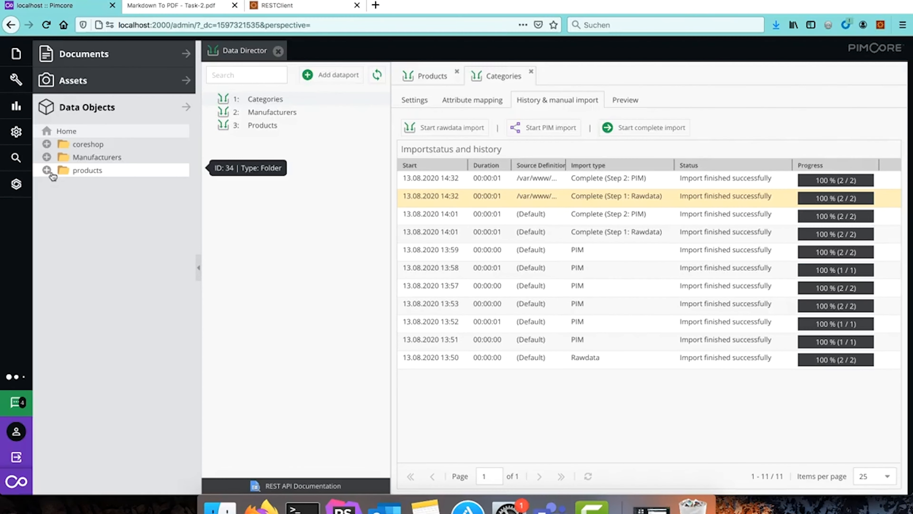
{"action": "left_click", "coordinate": [48, 171]}
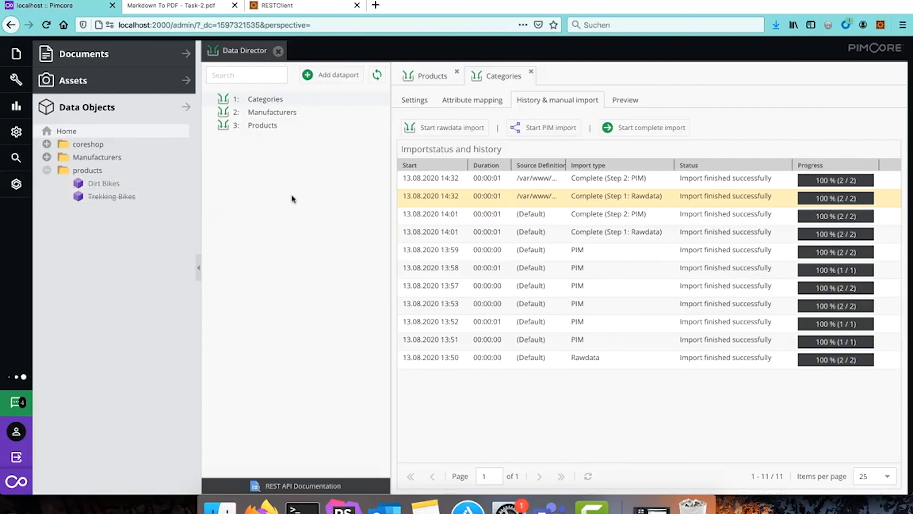
- Open the products1.xml asset in the import folder and delete the second product block, articleNumber "1235"
{"action": "left_click", "coordinate": [140, 79]}
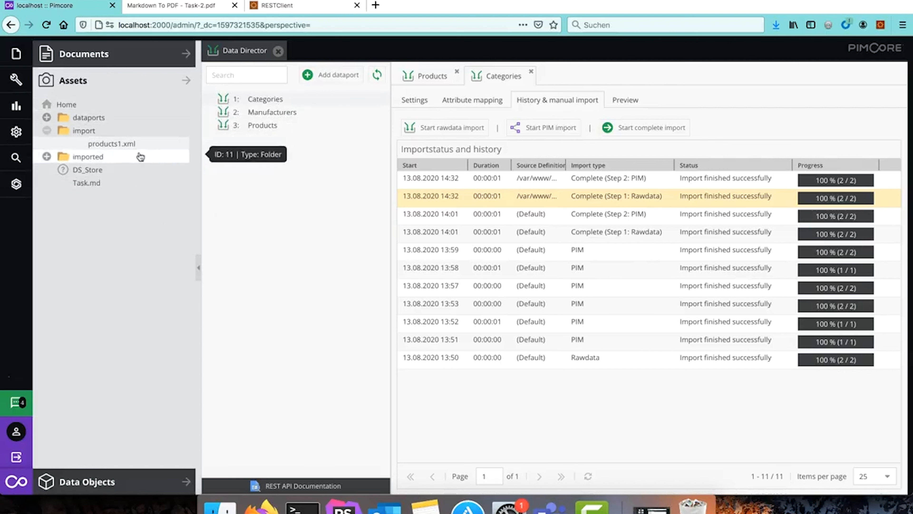
{"action": "left_click", "coordinate": [128, 145]}
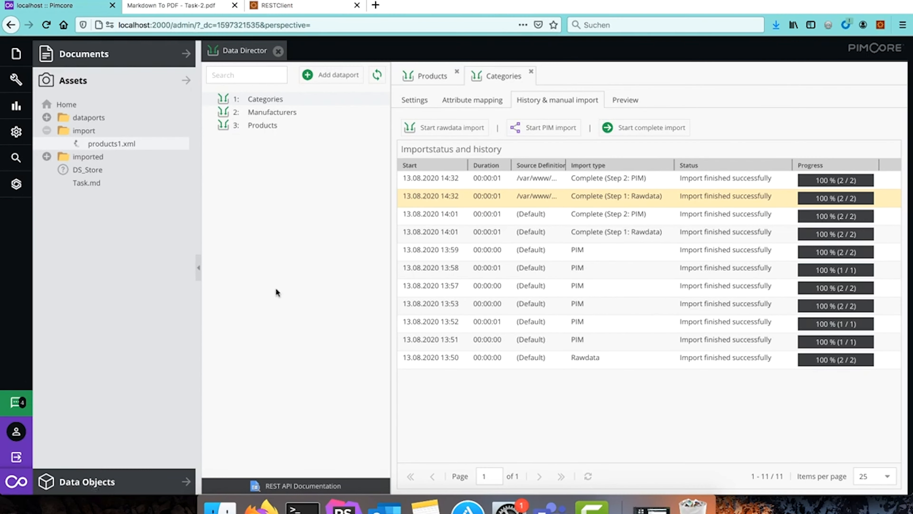
{"action": "left_click", "coordinate": [279, 250]}
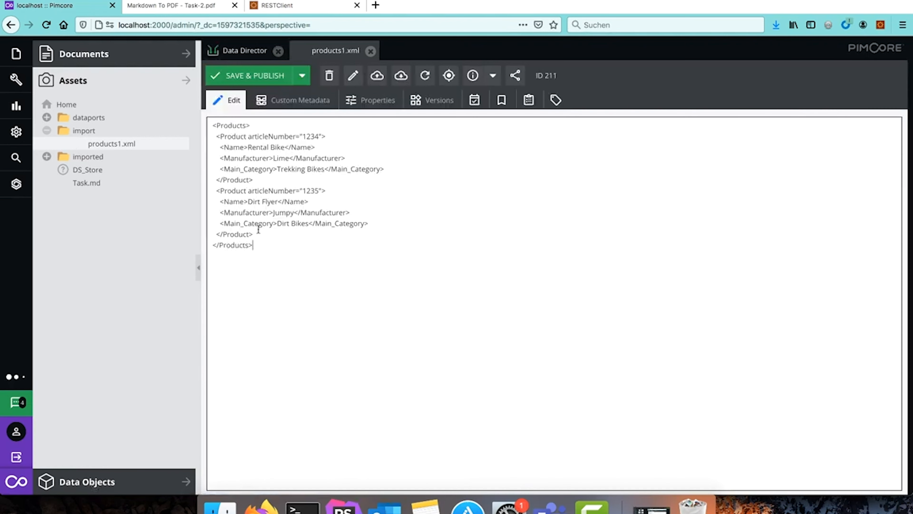
{"action": "left_click_drag", "start_coordinate": [258, 229], "coordinate": [275, 183]}
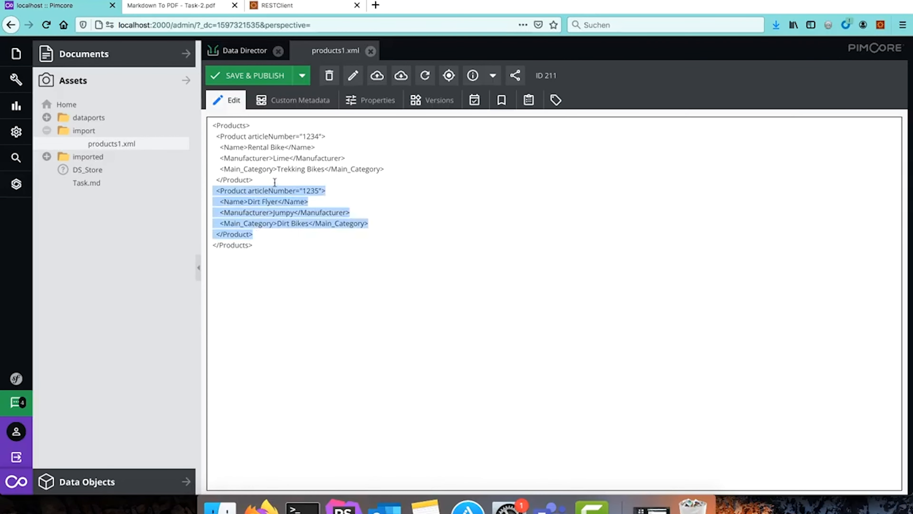
{"action": "key", "text": "BackSpace"}
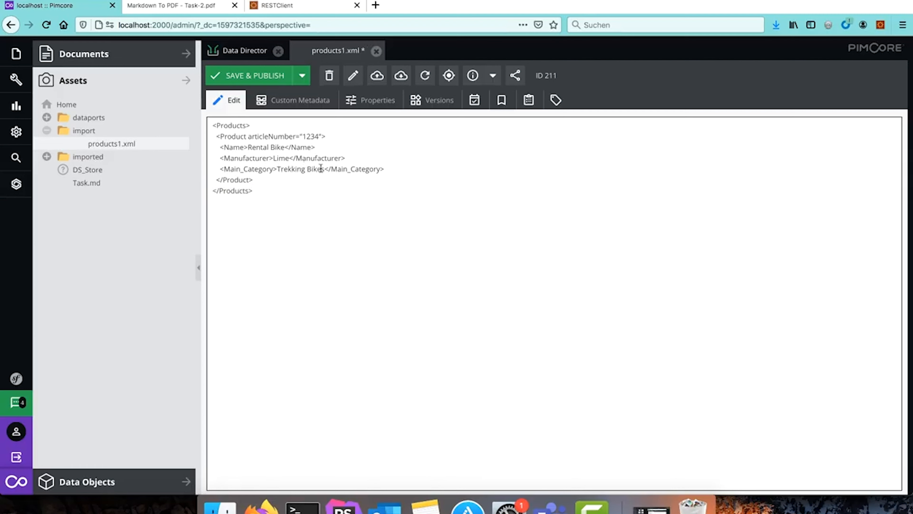
- Change the main category of the Rental Bike product to "New Category" and save and publish the XML file
{"action": "left_click_drag", "start_coordinate": [325, 169], "coordinate": [276, 168]}
{"action": "type", "text": "New Category"}
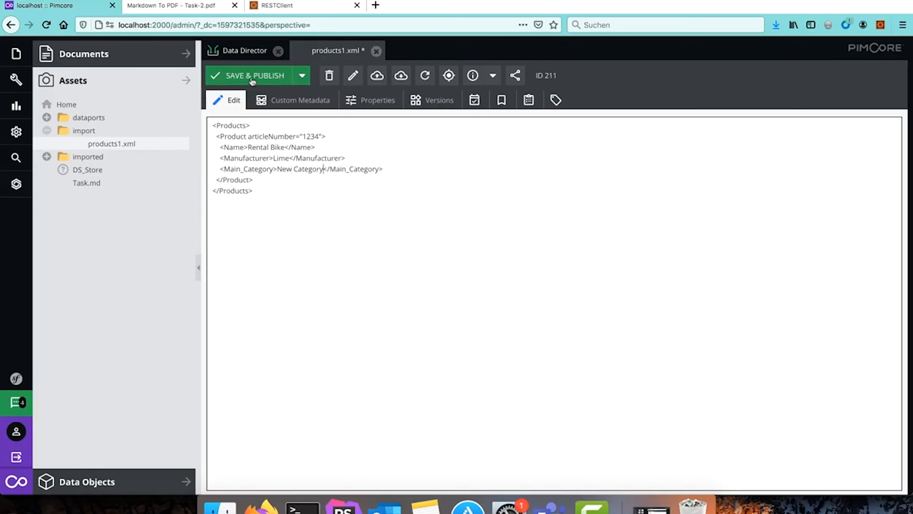
{"action": "left_click", "coordinate": [253, 77]}
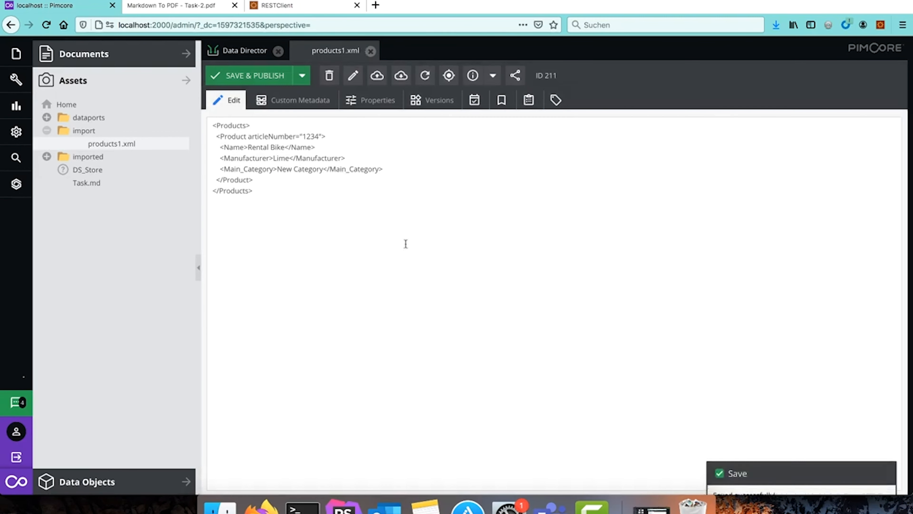
- Check the newest run in the Categories import history and refresh the products folder in the data objects tree
{"action": "left_click", "coordinate": [242, 50]}
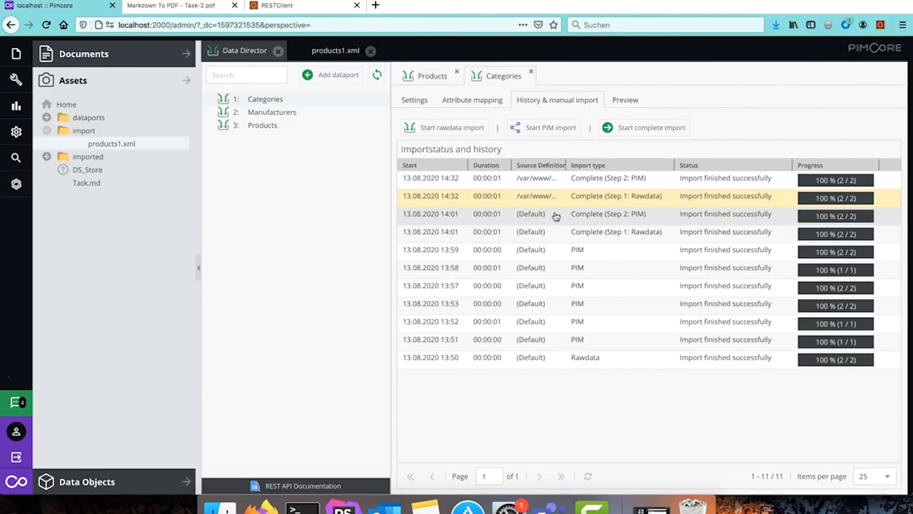
{"action": "left_click", "coordinate": [556, 181]}
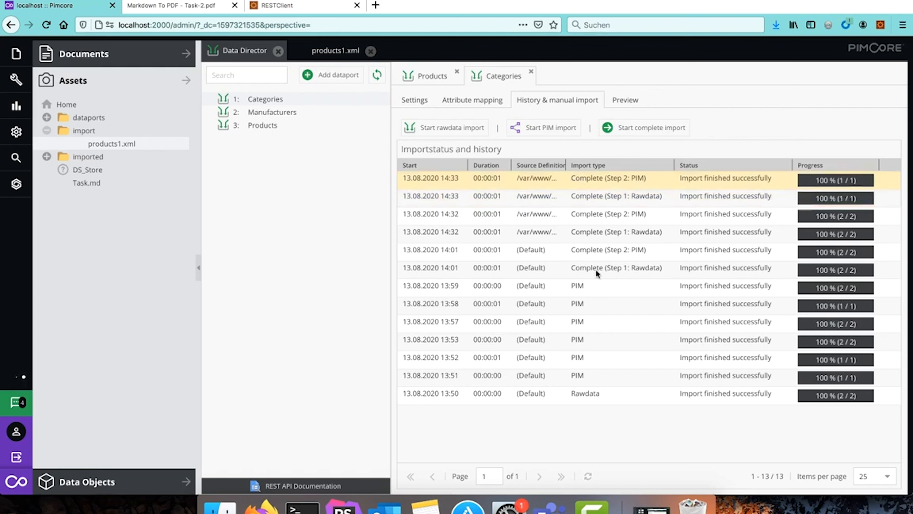
{"action": "left_click", "coordinate": [108, 492]}
{"action": "right_click", "coordinate": [90, 171]}
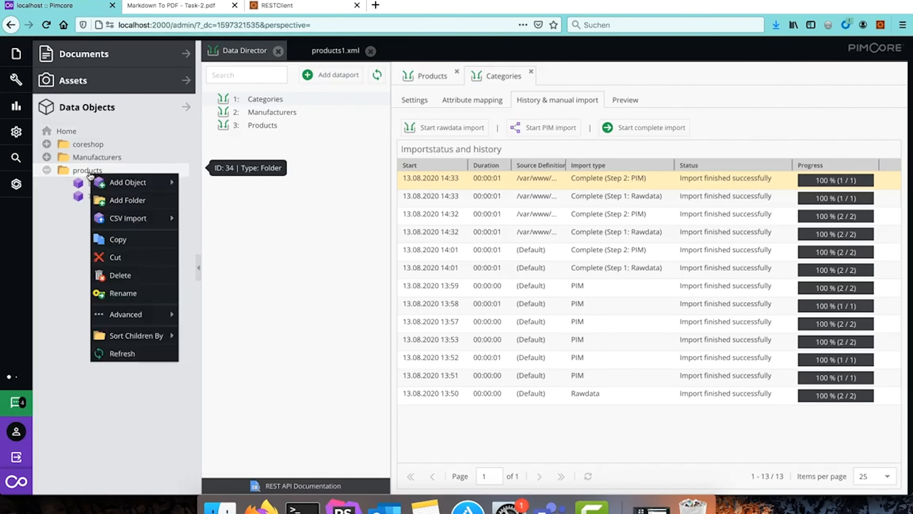
{"action": "left_click", "coordinate": [121, 353]}
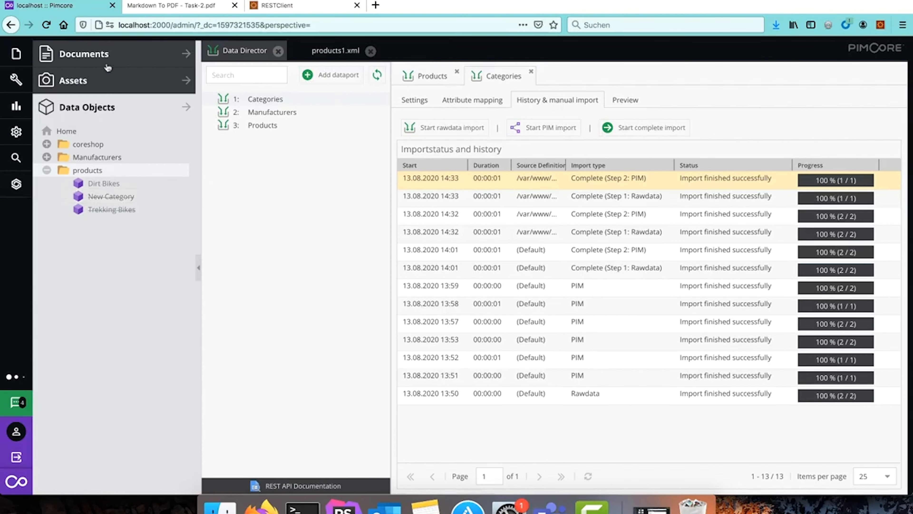
- Show the assets tree again, then switch to the Task-2.pdf document and highlight the topic "dependent imports"
{"action": "left_click", "coordinate": [108, 81]}
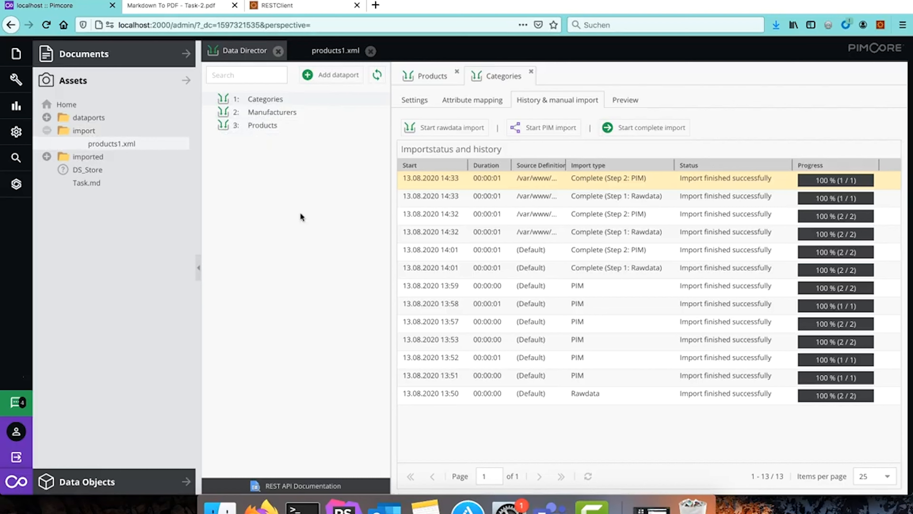
{"action": "left_click", "coordinate": [190, 8]}
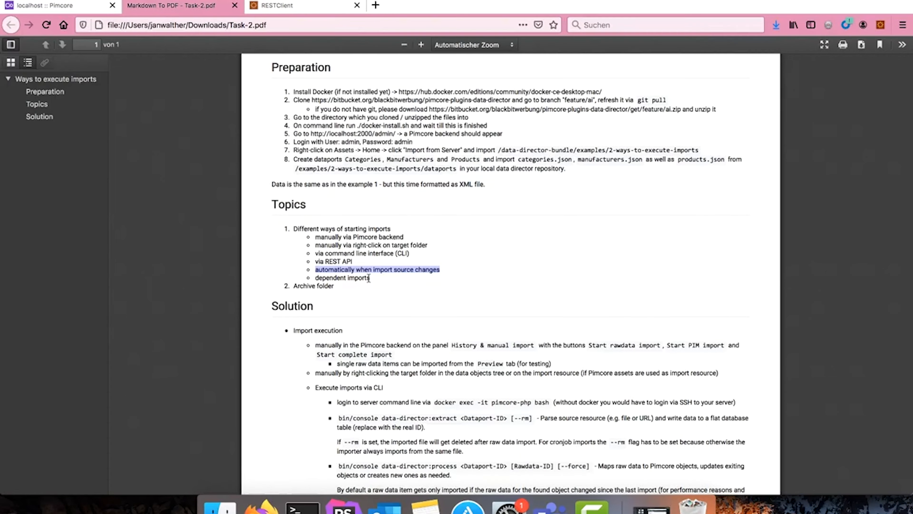
{"action": "left_click_drag", "start_coordinate": [370, 277], "coordinate": [316, 277]}
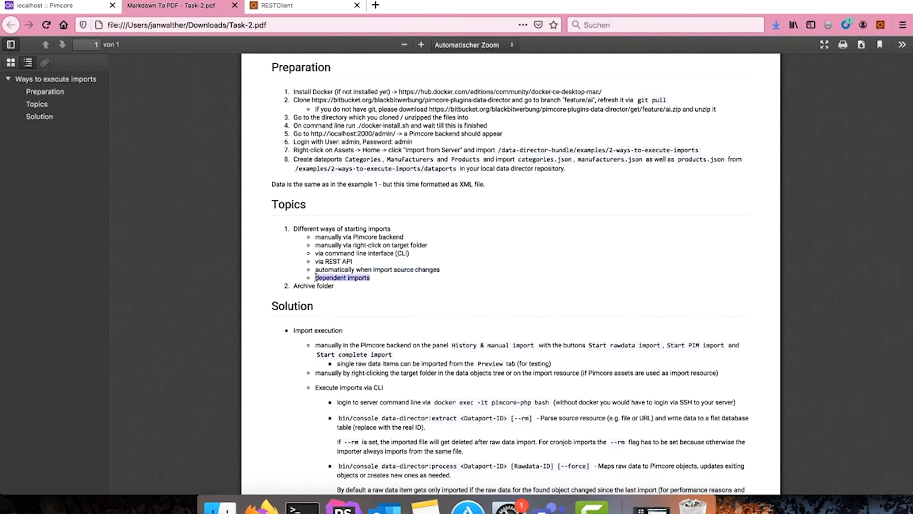
- Return to the Pimcore backend and delete the products folder from the data objects tree despite its dependencies
{"action": "left_click", "coordinate": [69, 6]}
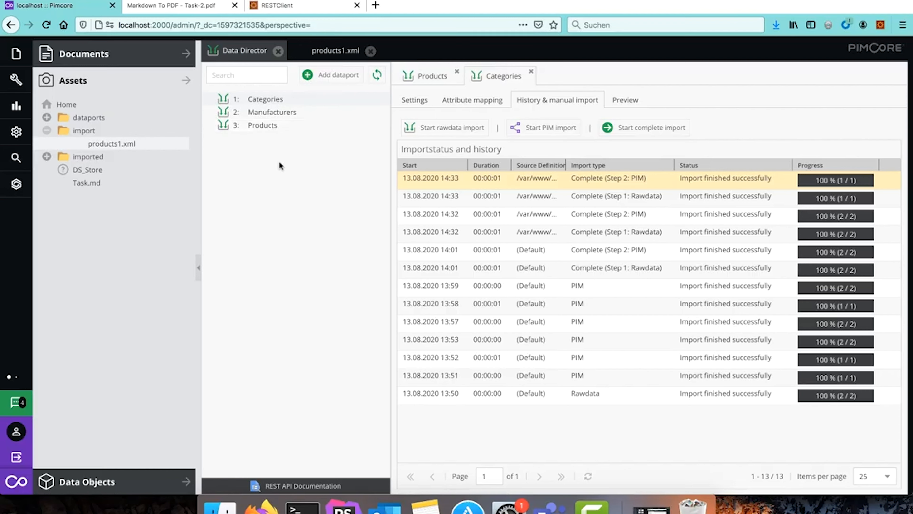
{"action": "left_click", "coordinate": [104, 475]}
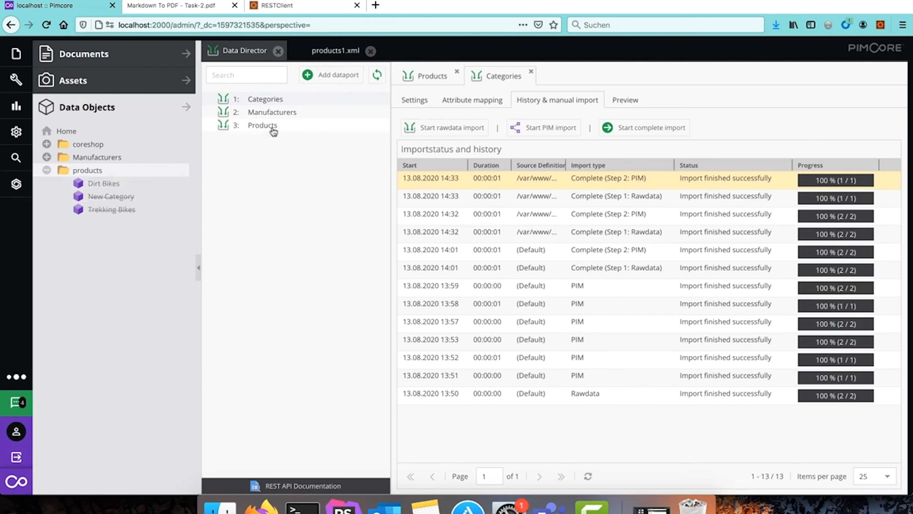
{"action": "right_click", "coordinate": [95, 174]}
{"action": "left_click", "coordinate": [137, 271]}
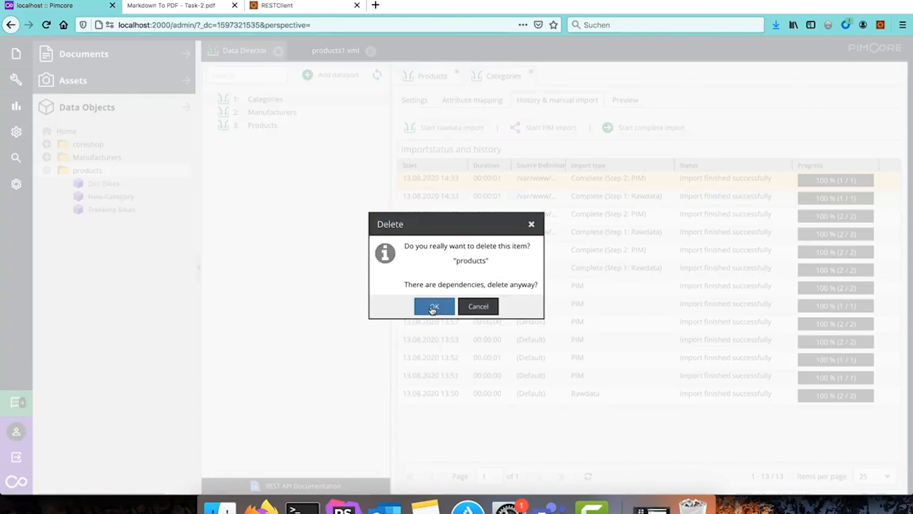
{"action": "left_click", "coordinate": [430, 306]}
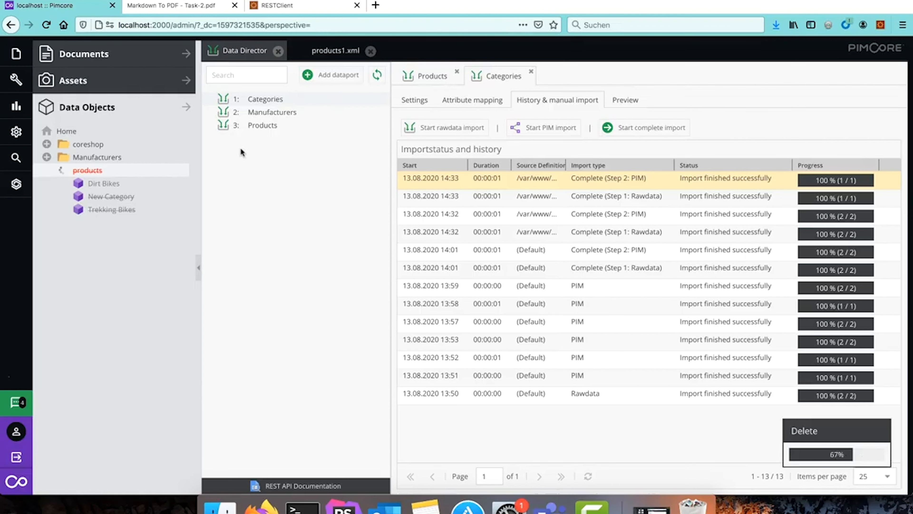
- Start a complete import of the Products dataport from its import history
{"action": "left_click", "coordinate": [271, 127]}
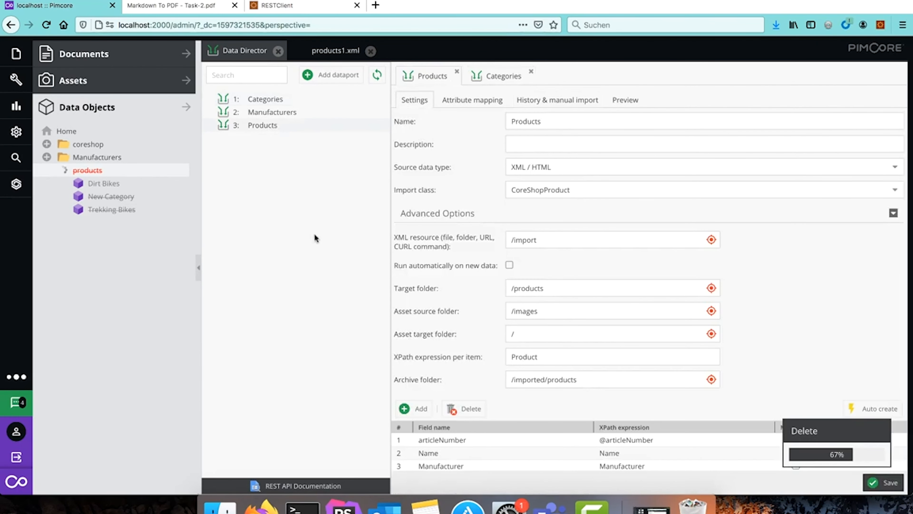
{"action": "left_click", "coordinate": [557, 101]}
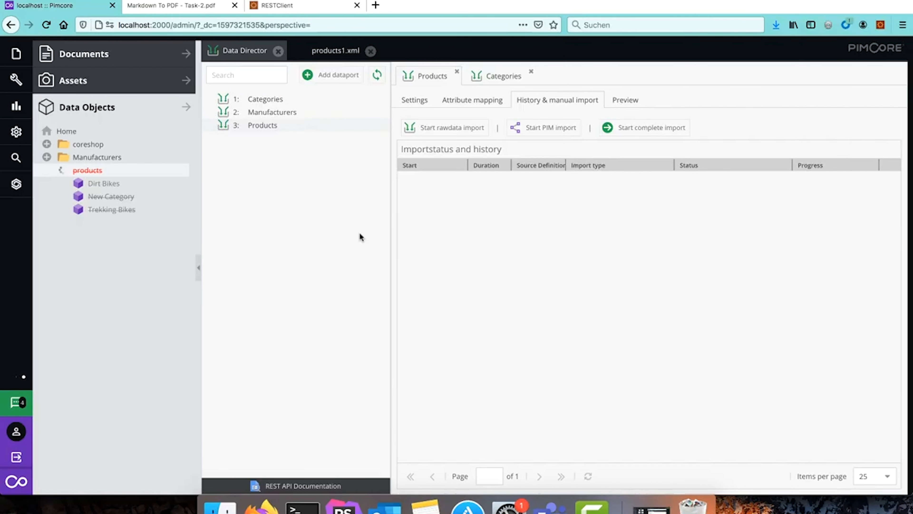
{"action": "left_click", "coordinate": [652, 131]}
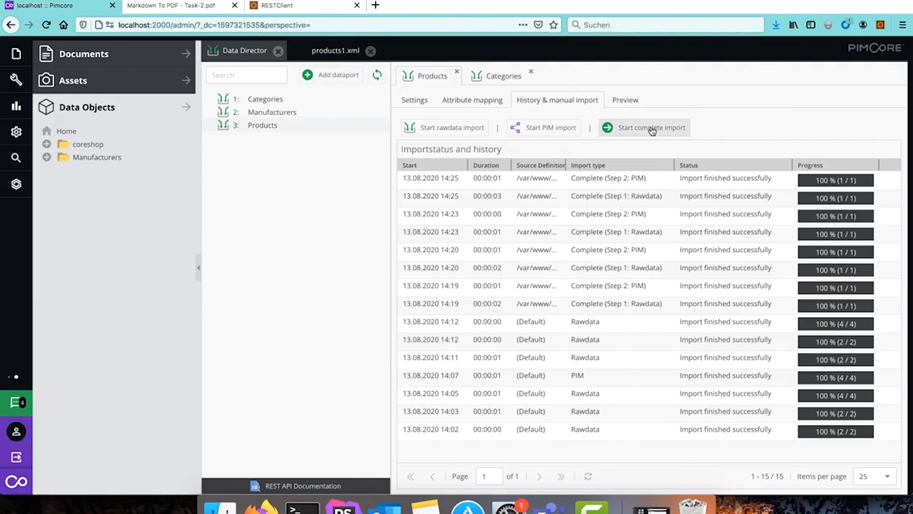
{"action": "left_click", "coordinate": [545, 334]}
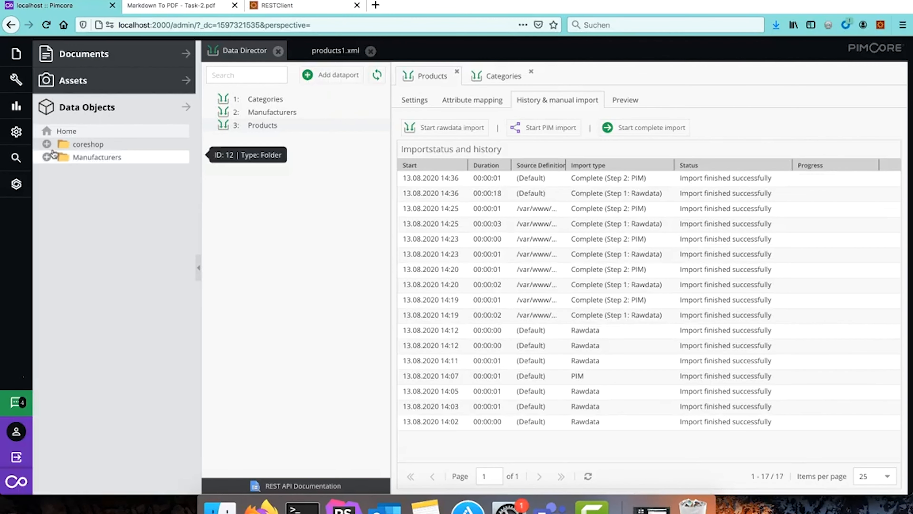
- Refresh the Home node of the data objects tree and expand the products folder
{"action": "right_click", "coordinate": [72, 132]}
{"action": "left_click", "coordinate": [103, 232]}
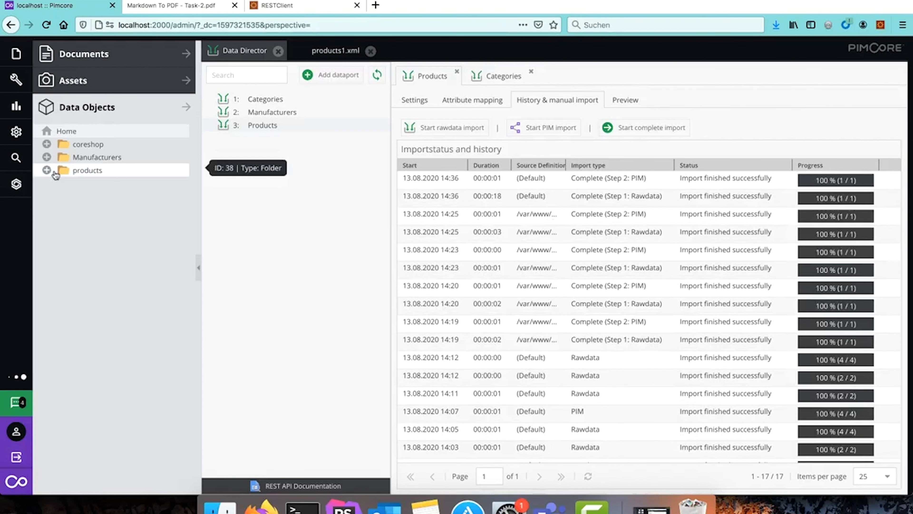
{"action": "left_click", "coordinate": [47, 170]}
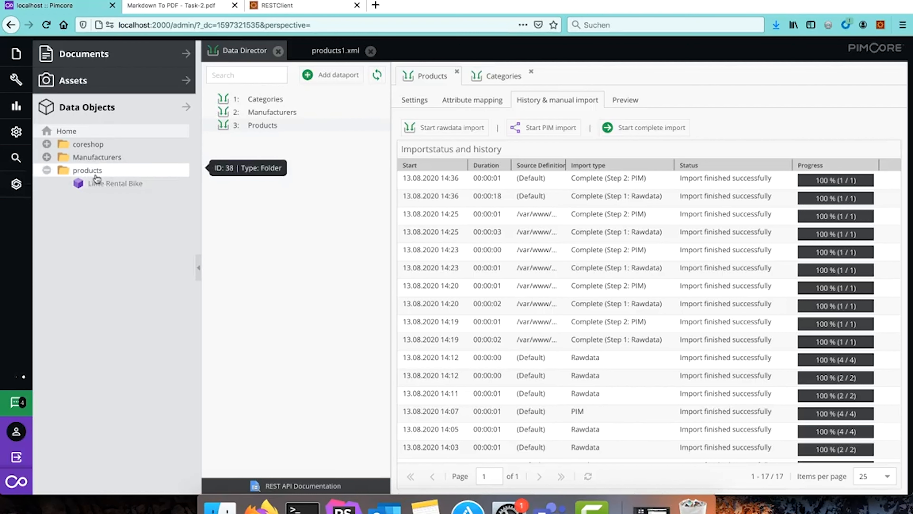
- Start a complete import of the Categories dataport and refresh the products folder in the data objects tree
{"action": "left_click", "coordinate": [268, 102]}
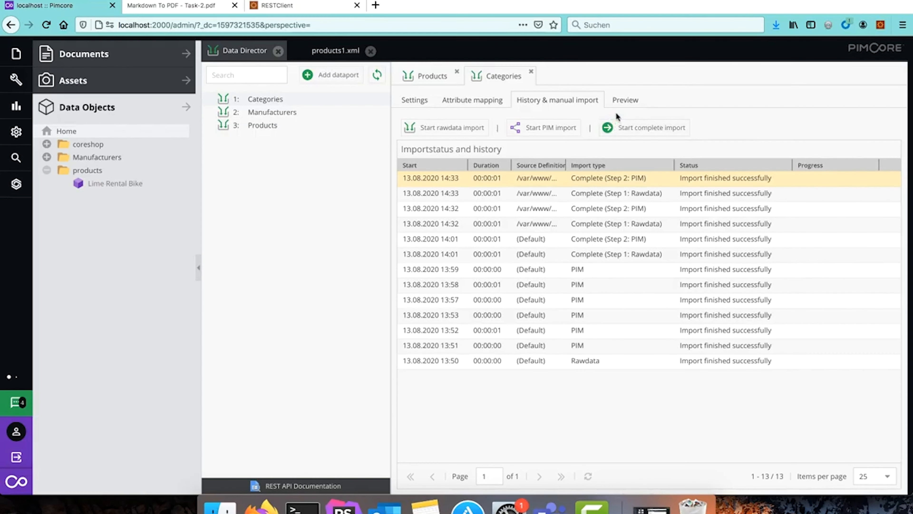
{"action": "left_click", "coordinate": [643, 130]}
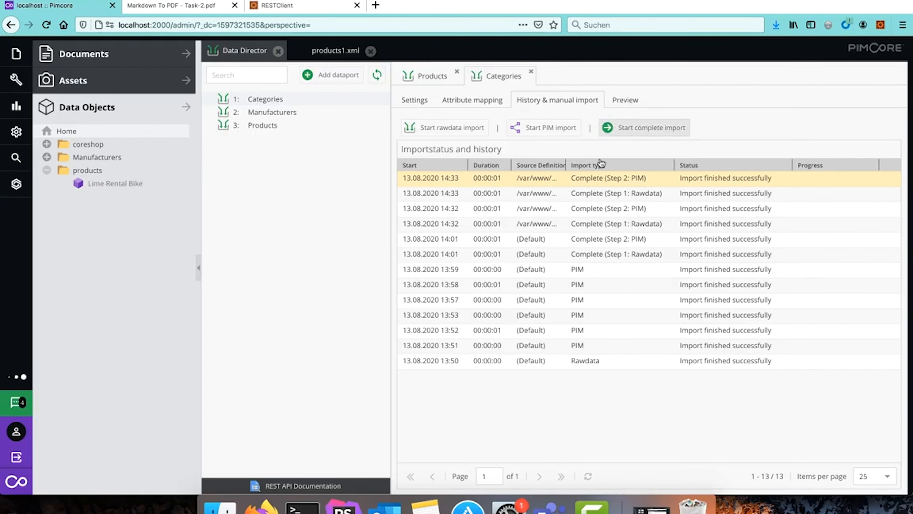
{"action": "left_click", "coordinate": [554, 335]}
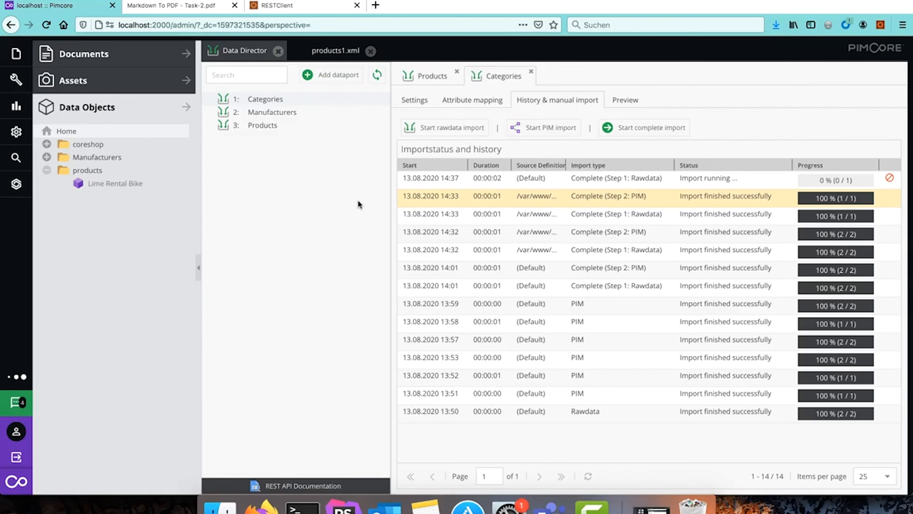
{"action": "right_click", "coordinate": [96, 174]}
{"action": "left_click", "coordinate": [140, 359]}
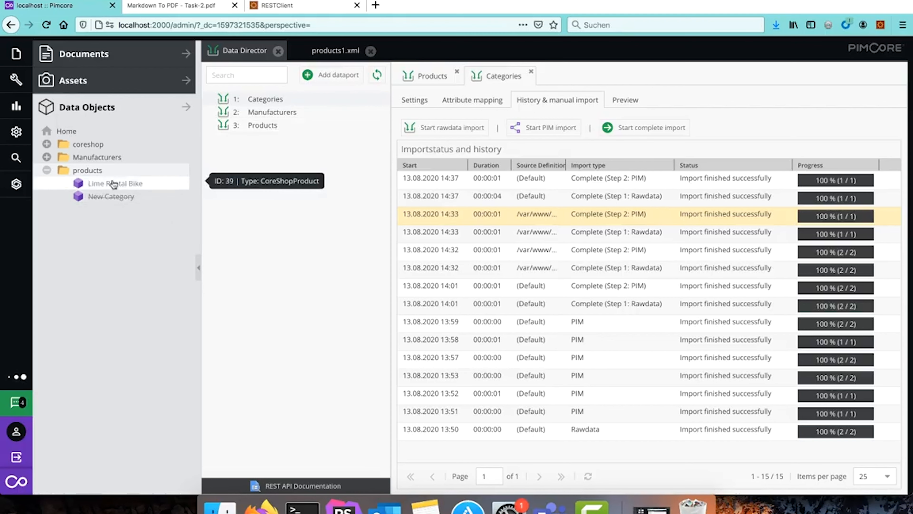
- Delete the products data object folder again and open the settings of the Categories dataport
{"action": "right_click", "coordinate": [89, 172]}
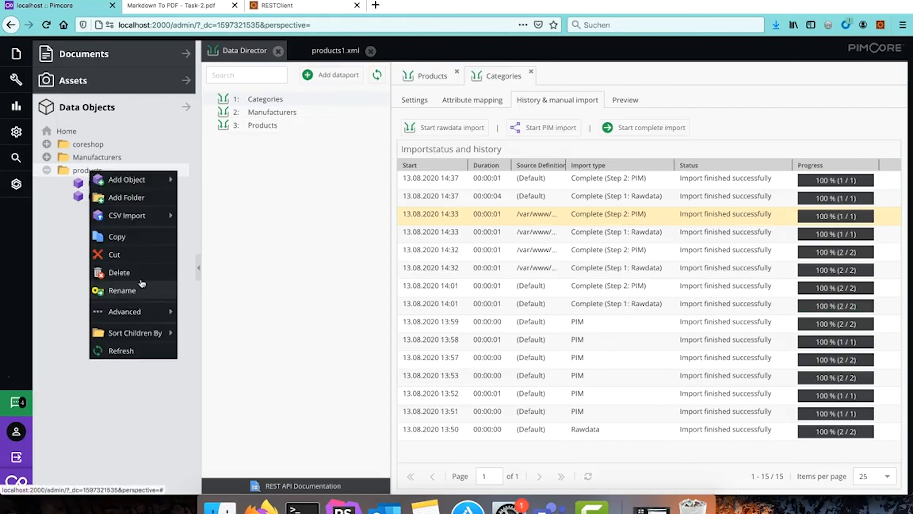
{"action": "left_click", "coordinate": [145, 274]}
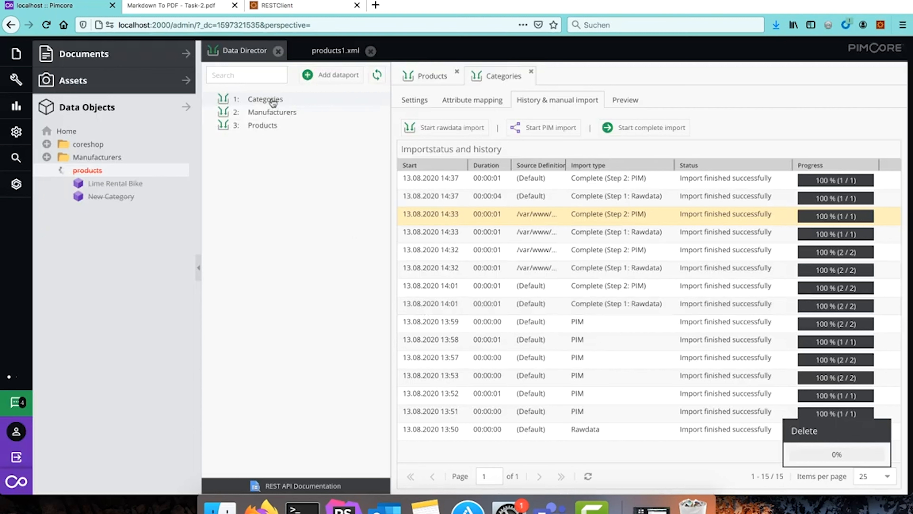
{"action": "left_click", "coordinate": [415, 101]}
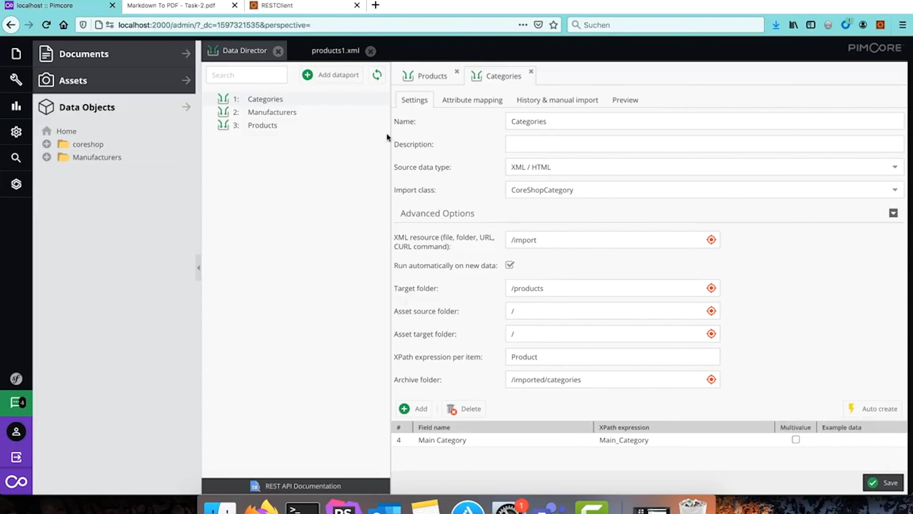
- In the Categories attribute mapping, load the "Start dependent import" template into the Result callback function
{"action": "left_click", "coordinate": [474, 105]}
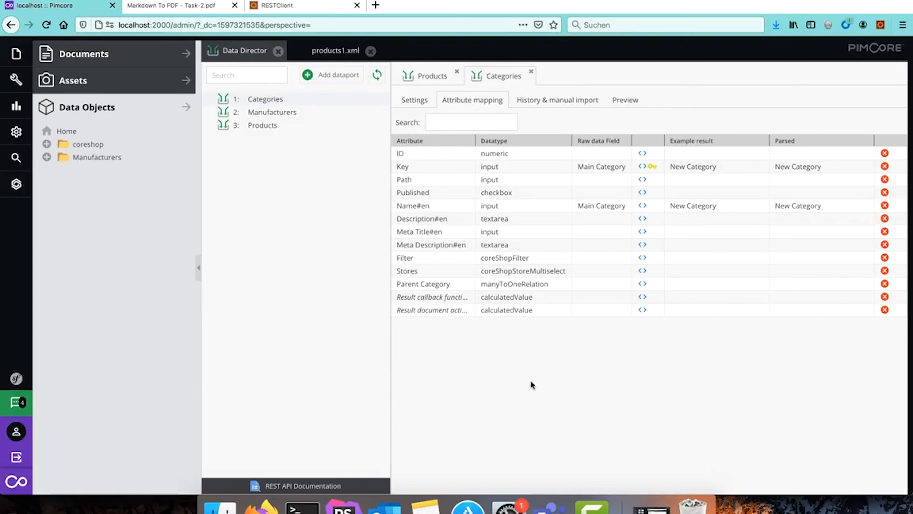
{"action": "double_click", "coordinate": [475, 140]}
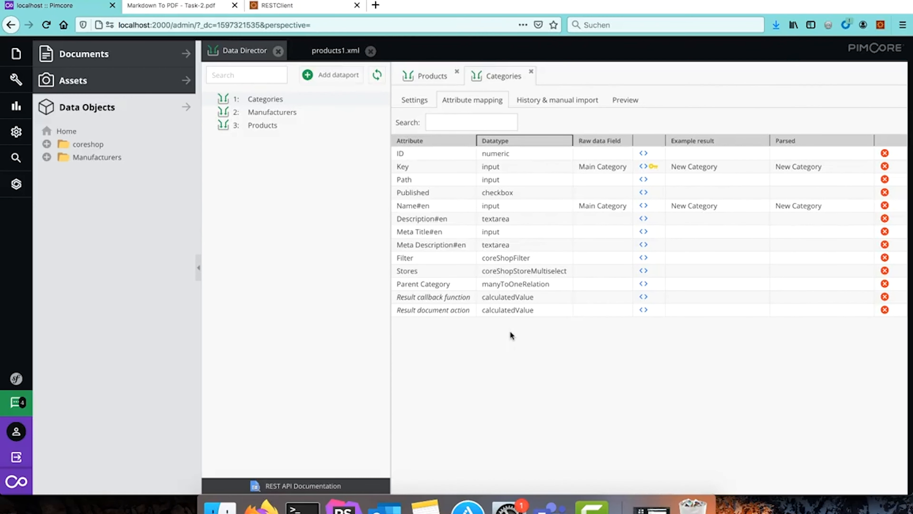
{"action": "left_click", "coordinate": [643, 297]}
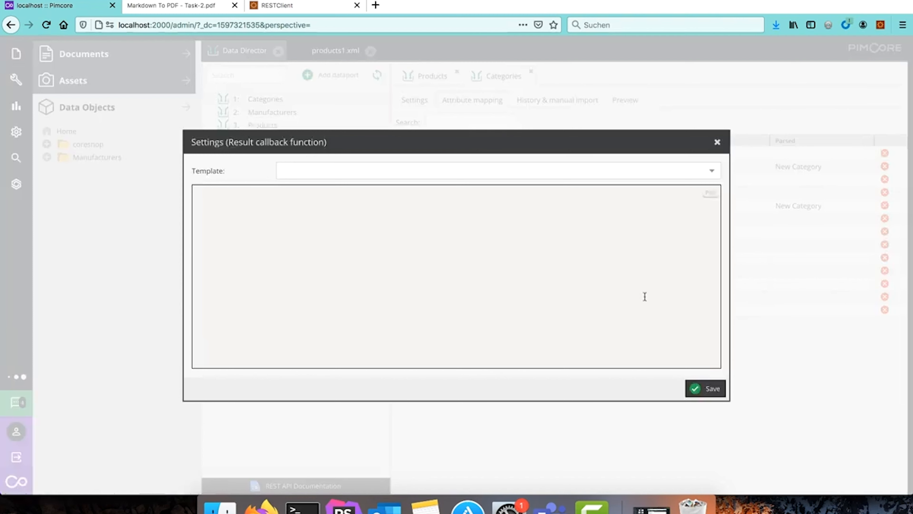
{"action": "left_click", "coordinate": [713, 171]}
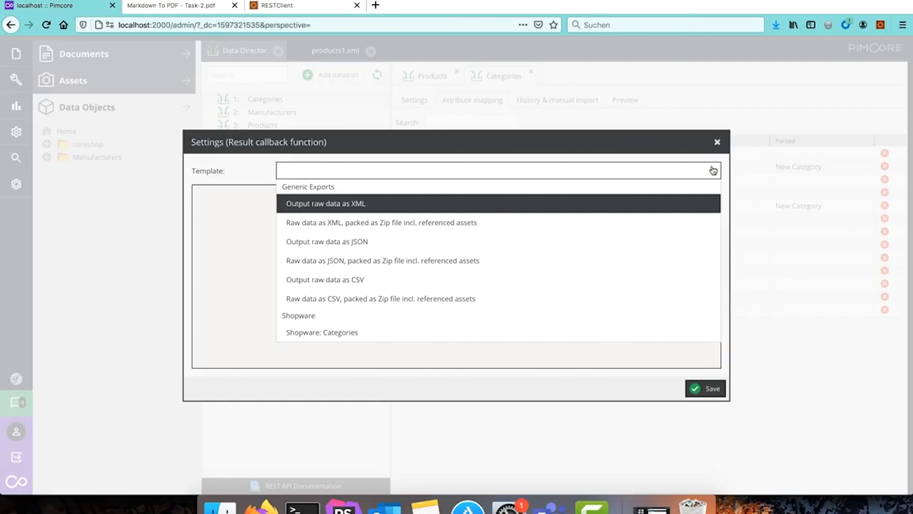
{"action": "scroll", "coordinate": [488, 279], "scroll_direction": "down", "scroll_amount": 2}
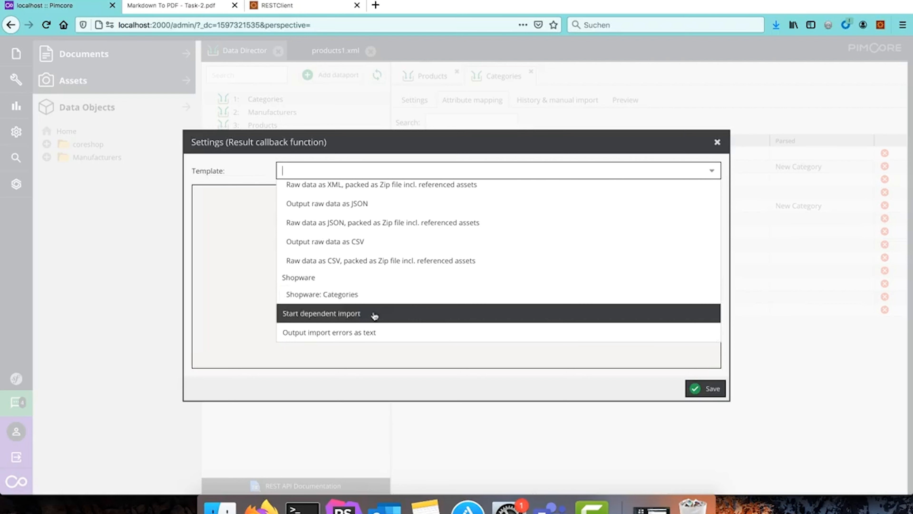
{"action": "left_click", "coordinate": [351, 313]}
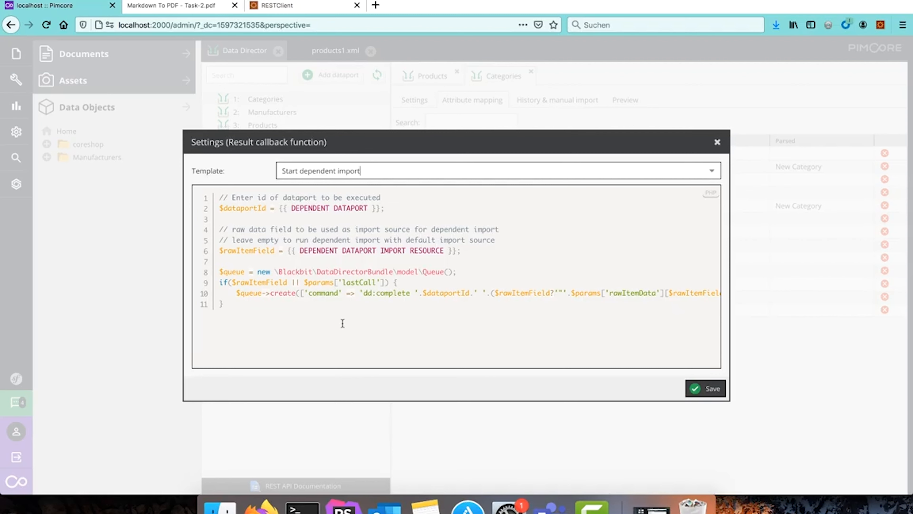
- Check the dataport and import resource placeholders in the callback code, save it, and reload the Categories attribute mapping
{"action": "left_click", "coordinate": [284, 208]}
{"action": "left_click", "coordinate": [281, 209]}
{"action": "left_click", "coordinate": [286, 208]}
{"action": "left_click", "coordinate": [457, 250]}
{"action": "left_click", "coordinate": [280, 209]}
{"action": "left_click", "coordinate": [706, 390]}
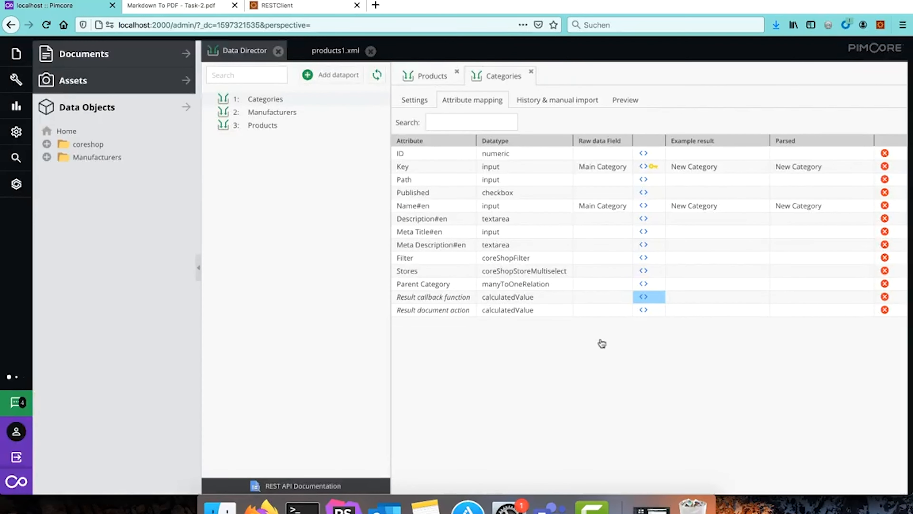
{"action": "left_click", "coordinate": [416, 99]}
{"action": "left_click", "coordinate": [464, 104]}
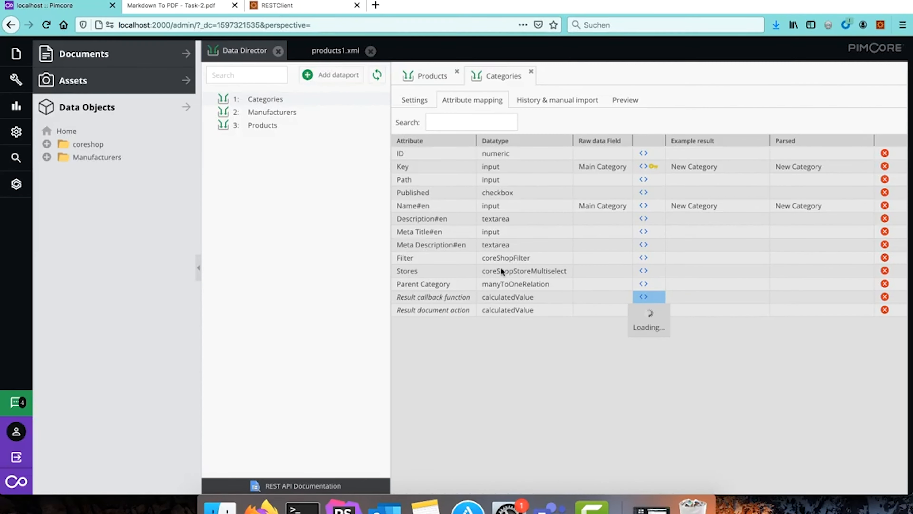
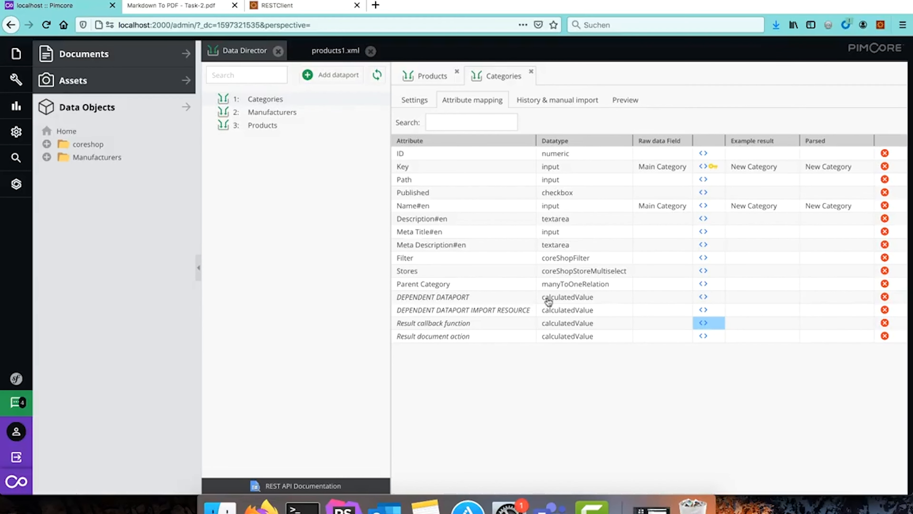
- Set the DEPENDENT DATAPORT attribute of the Categories mapping to 3, the ID of the Products dataport
{"action": "left_click", "coordinate": [658, 299]}
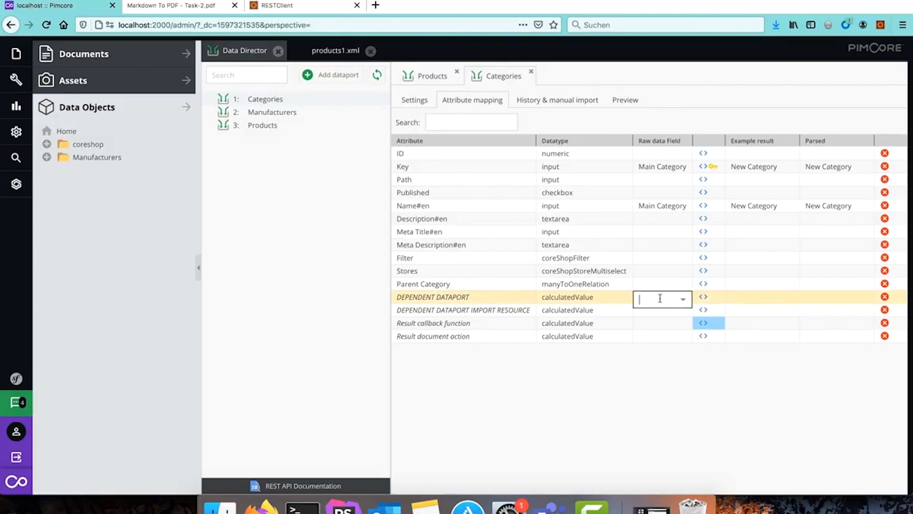
{"action": "type", "text": "3"}
{"action": "key", "text": "Return"}
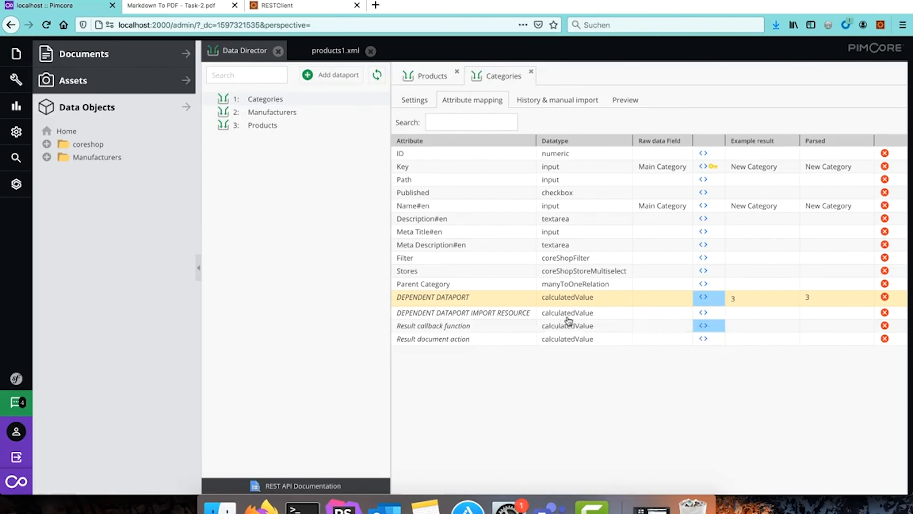
- In the Categories settings, add a raw data field importFile with the XPath expression __source and save the dataport
{"action": "left_click", "coordinate": [413, 100]}
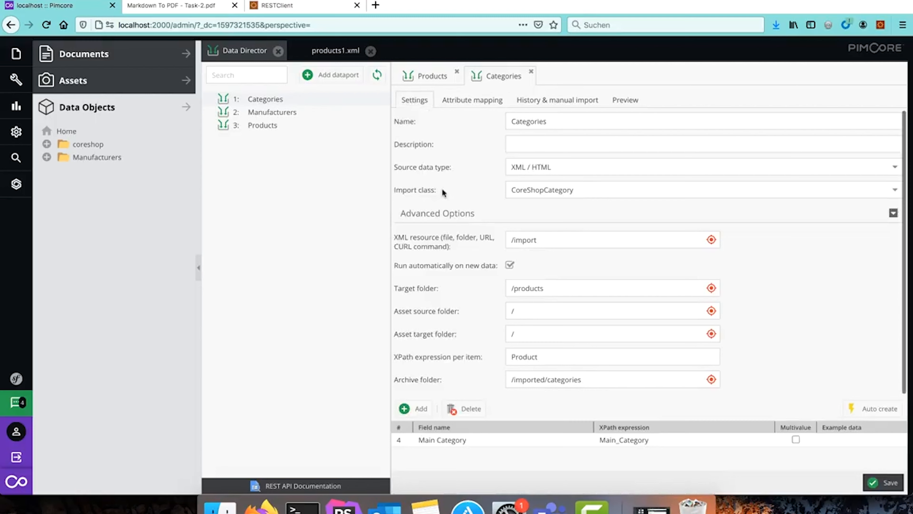
{"action": "scroll", "coordinate": [565, 358], "scroll_direction": "down", "scroll_amount": 3}
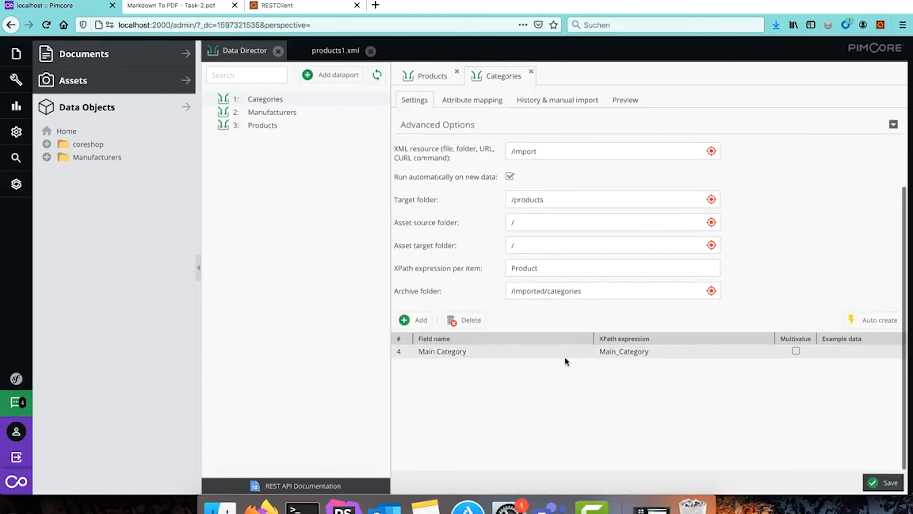
{"action": "left_click", "coordinate": [418, 320]}
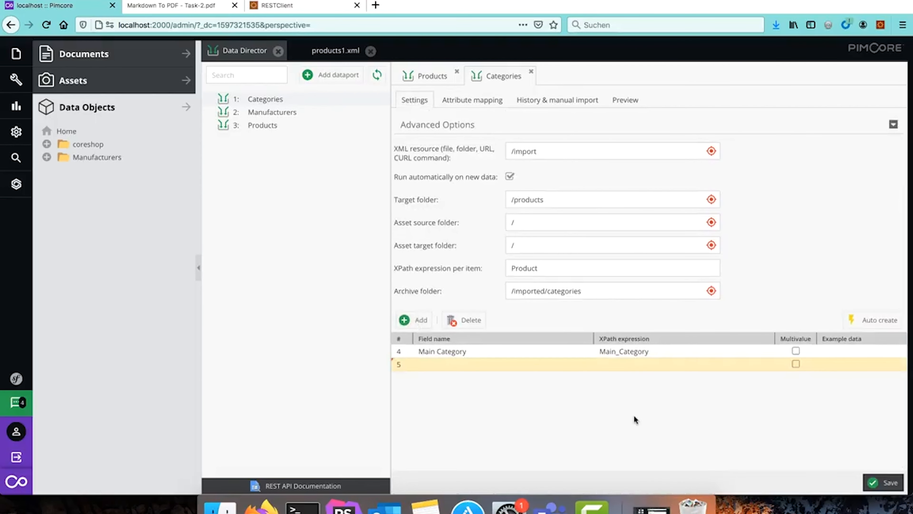
{"action": "left_click", "coordinate": [646, 365]}
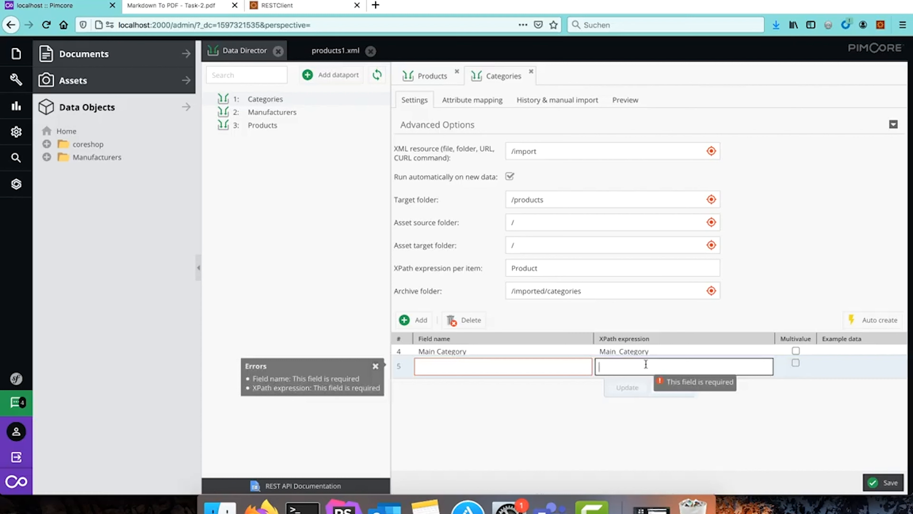
{"action": "type", "text": "__s"}
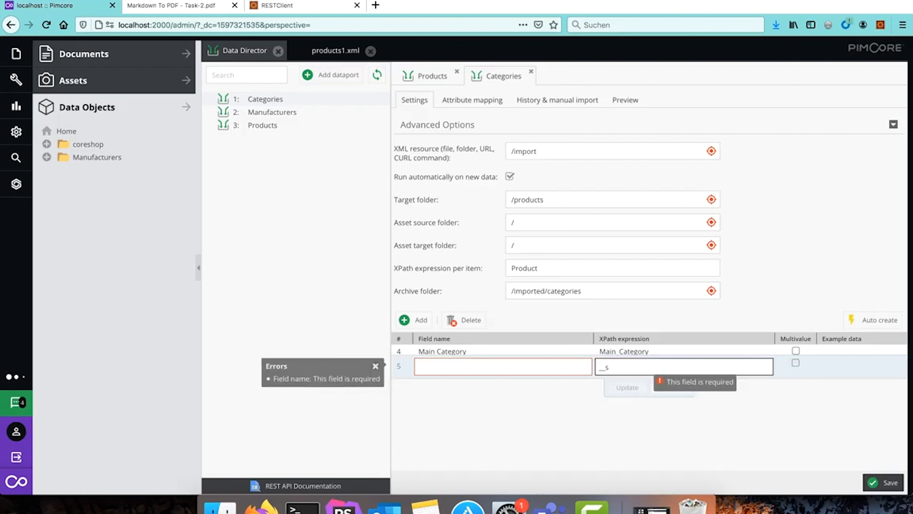
{"action": "type", "text": "ource"}
{"action": "left_click", "coordinate": [566, 364]}
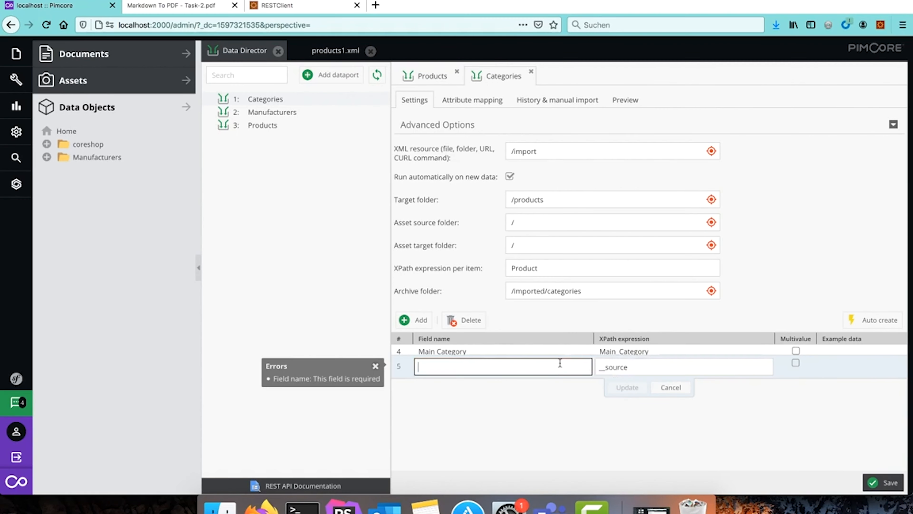
{"action": "type", "text": "importFile"}
{"action": "left_click", "coordinate": [643, 367]}
{"action": "left_click_drag", "start_coordinate": [642, 367], "coordinate": [591, 367]}
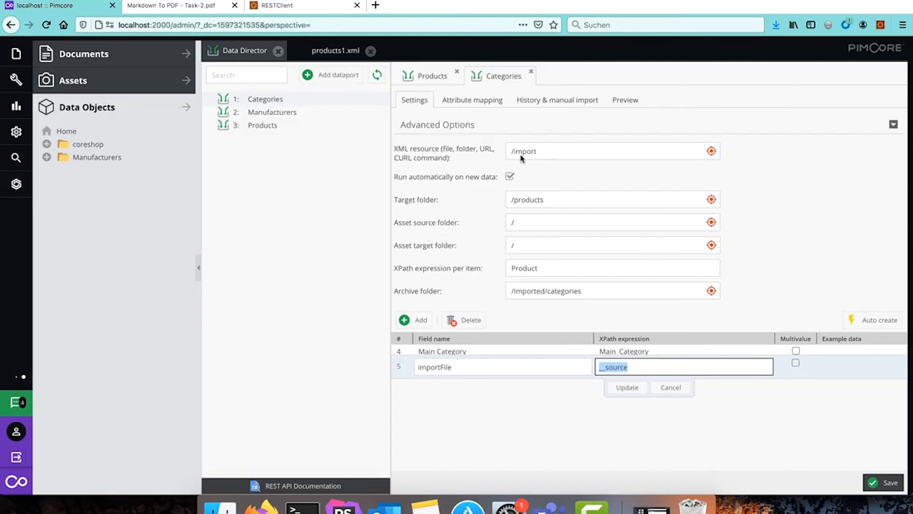
{"action": "left_click_drag", "start_coordinate": [642, 367], "coordinate": [594, 368]}
{"action": "left_click", "coordinate": [627, 387]}
{"action": "left_click", "coordinate": [887, 483]}
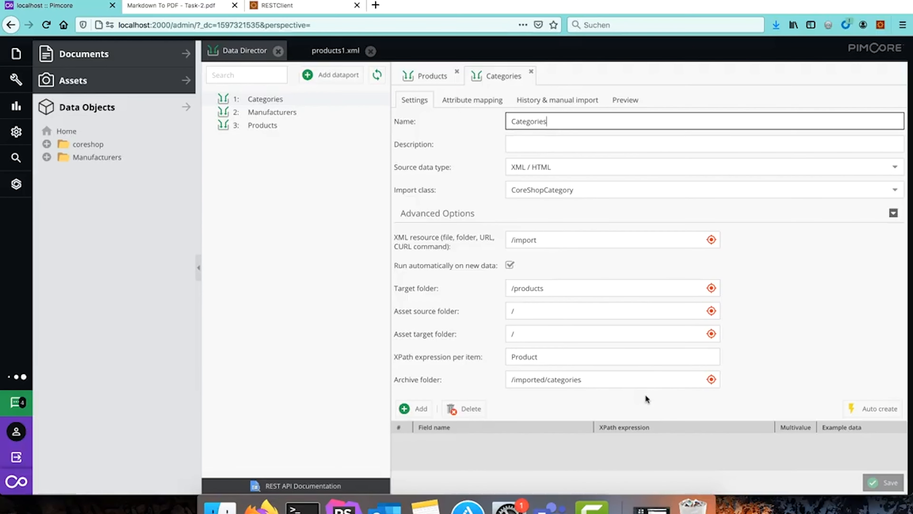
- In the Categories attribute mapping, assign importFile to DEPENDENT DATAPORT IMPORT RESOURCE and widen the Example result column to read its path
{"action": "left_click", "coordinate": [460, 101]}
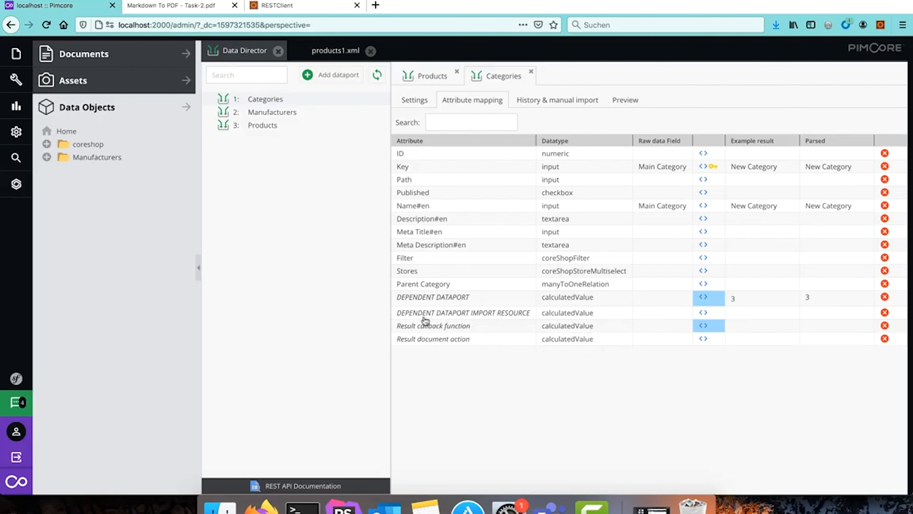
{"action": "left_click", "coordinate": [667, 311]}
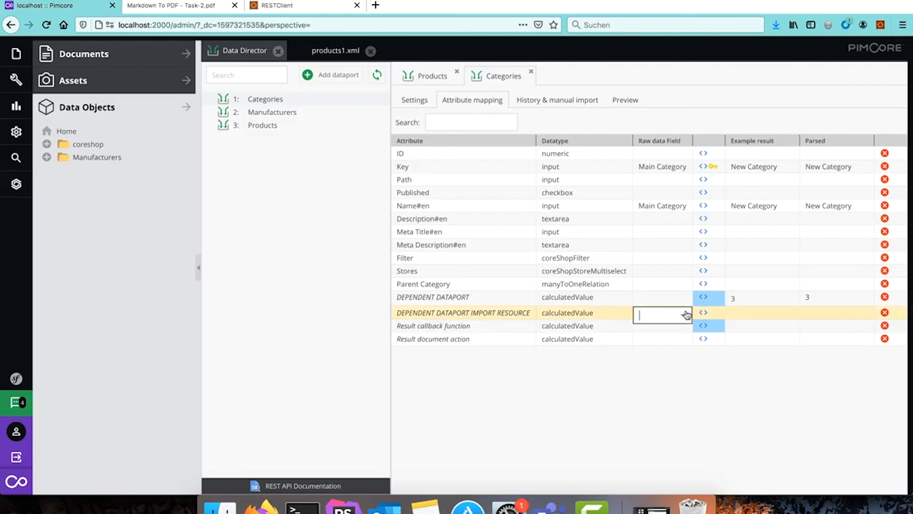
{"action": "left_click", "coordinate": [683, 314]}
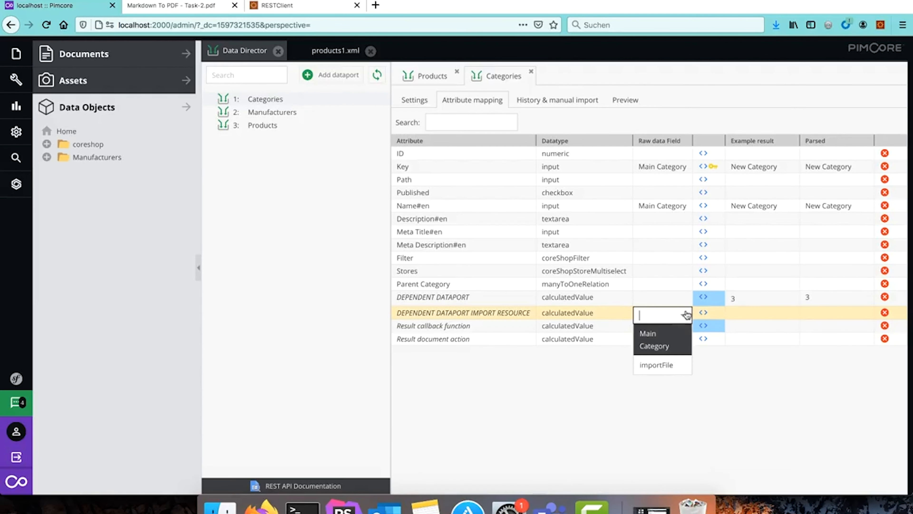
{"action": "left_click", "coordinate": [671, 365]}
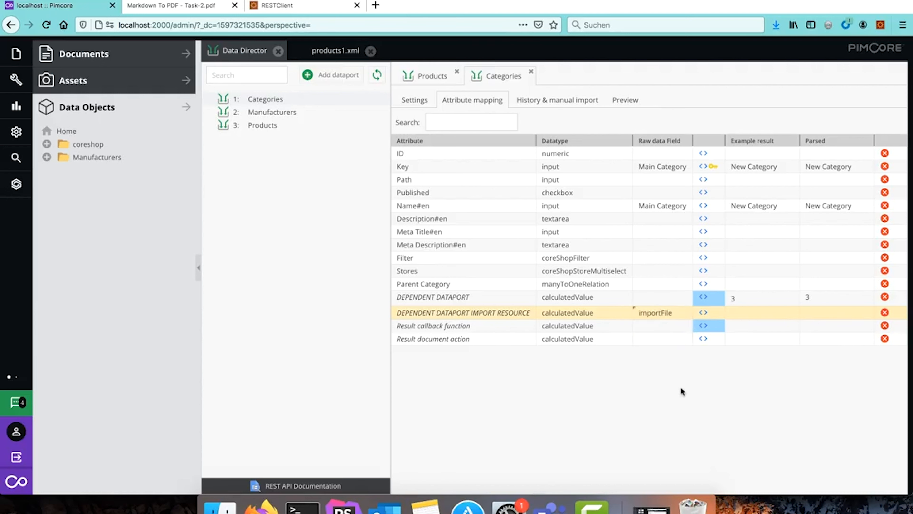
{"action": "double_click", "coordinate": [798, 138]}
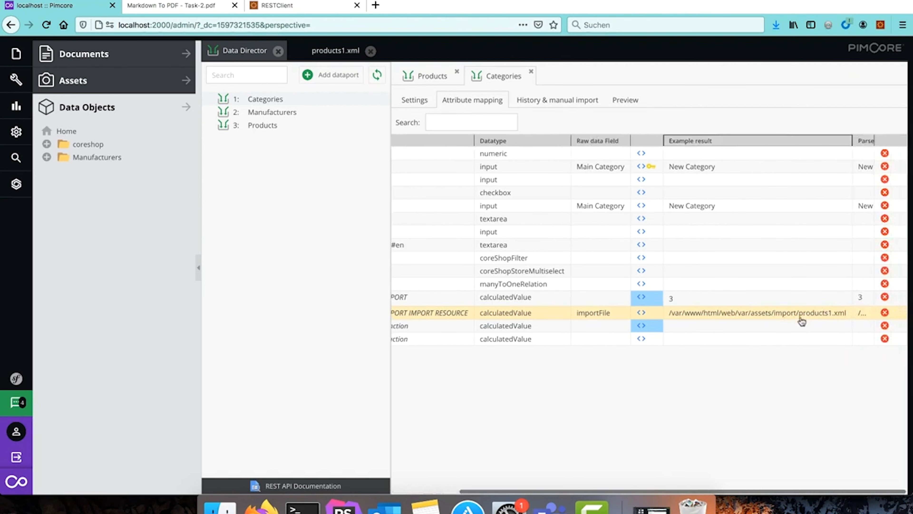
{"action": "scroll", "coordinate": [822, 321], "scroll_direction": "left", "scroll_amount": 3}
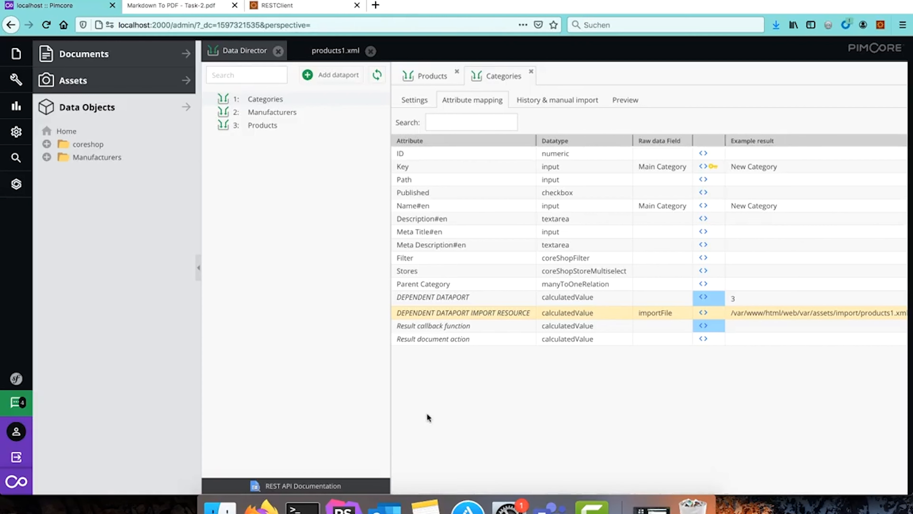
- Switch to the terminal and rerun the complete import of Categories with bin/console data-director:complete 1 -vv
{"action": "left_click", "coordinate": [302, 487]}
{"action": "key", "text": "Up"}
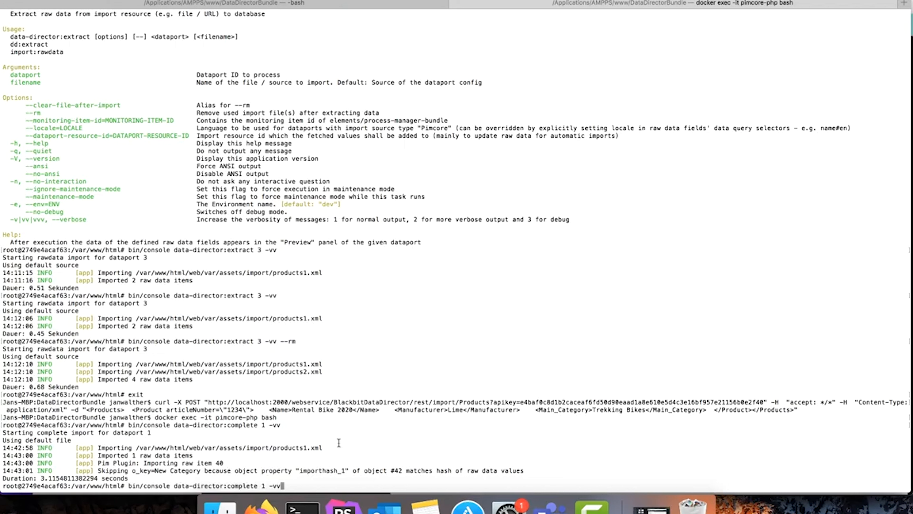
{"action": "double_click", "coordinate": [237, 487]}
{"action": "left_click", "coordinate": [263, 504]}
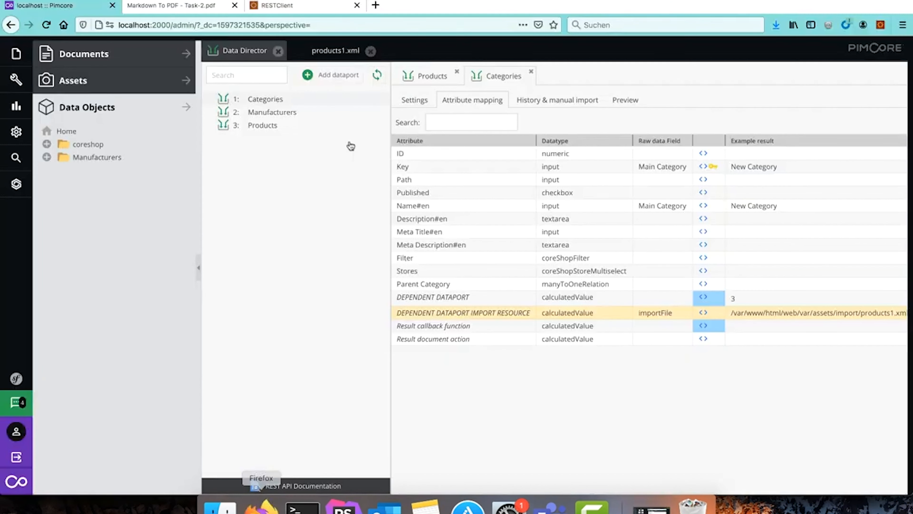
{"action": "left_click", "coordinate": [302, 507]}
{"action": "key", "text": "Return"}
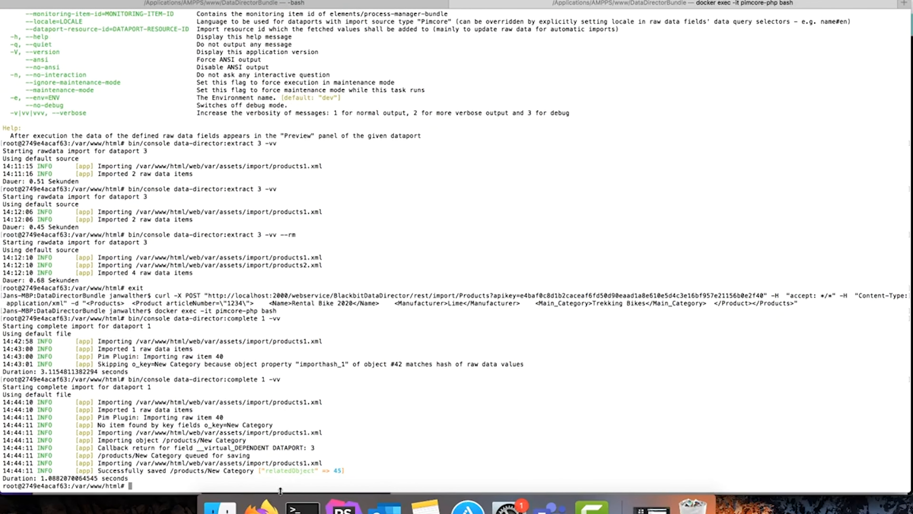
- Return to Pimcore in the browser and check the latest runs in the import histories of Categories and Products
{"action": "left_click", "coordinate": [261, 507]}
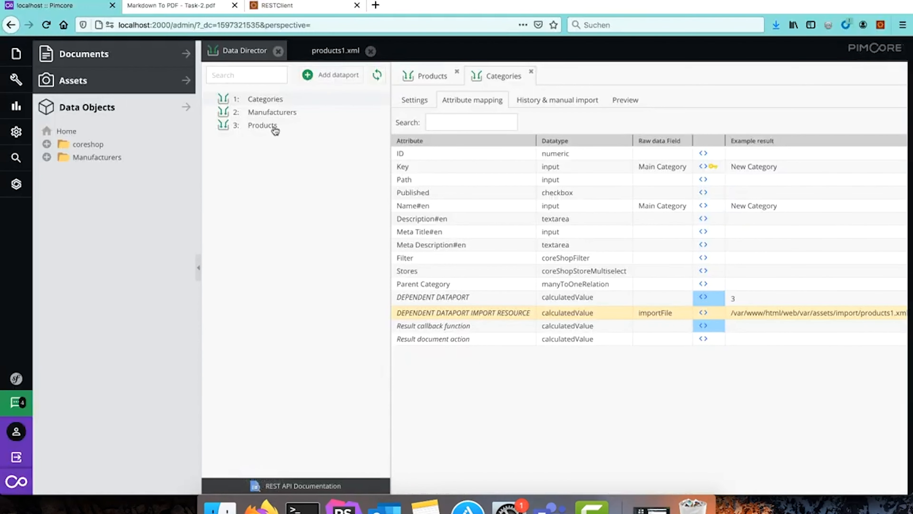
{"action": "left_click", "coordinate": [565, 104]}
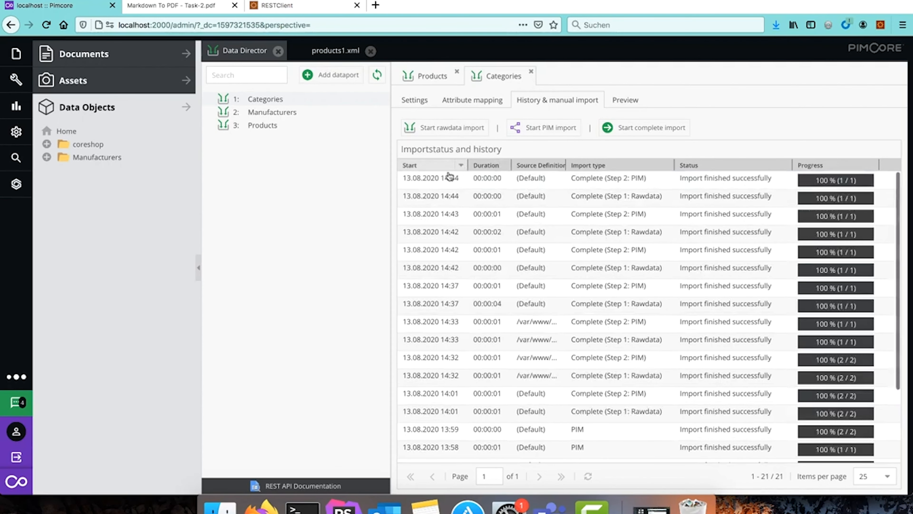
{"action": "left_click", "coordinate": [511, 182]}
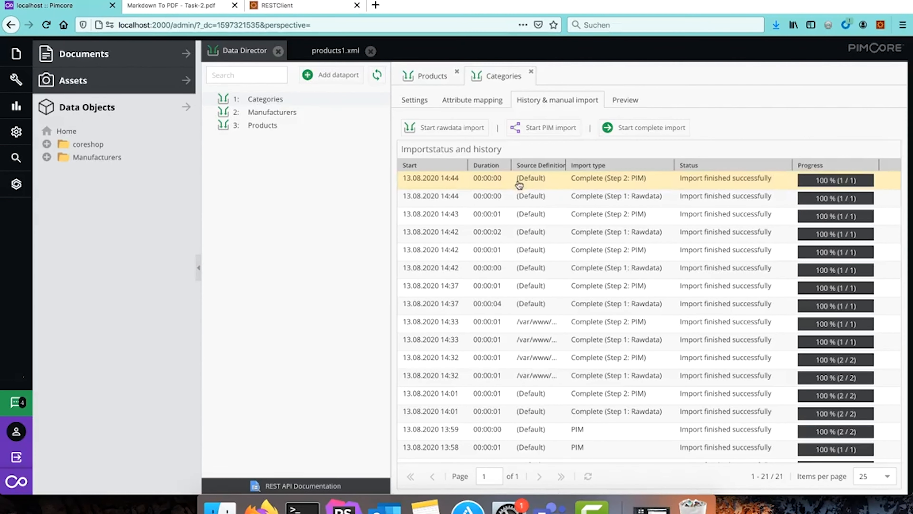
{"action": "left_click", "coordinate": [279, 125]}
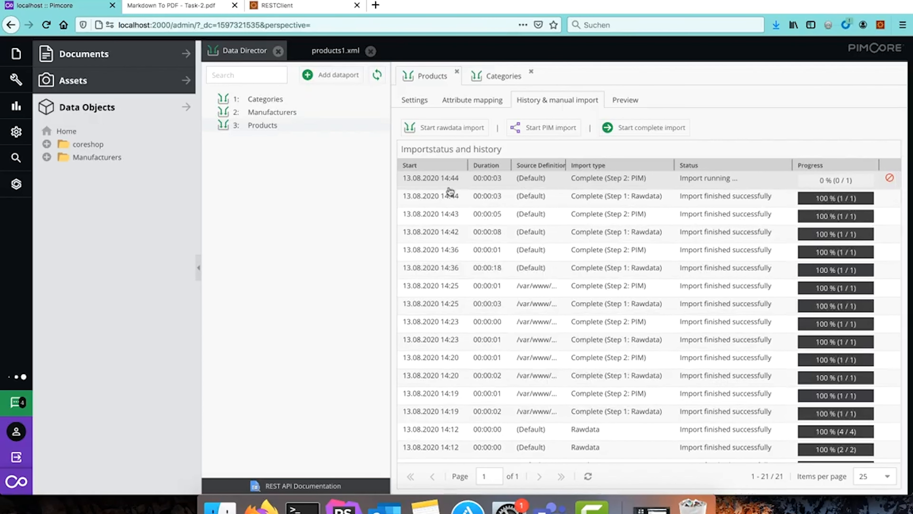
{"action": "left_click", "coordinate": [491, 194]}
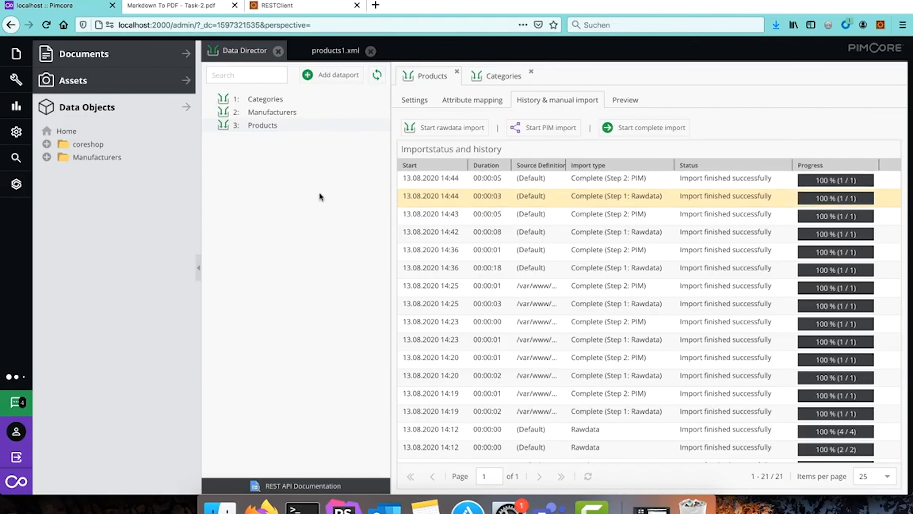
- Refresh the data objects tree, expand New Category in the products folder, and compare the imported objects with products1.xml
{"action": "right_click", "coordinate": [72, 135]}
{"action": "left_click", "coordinate": [110, 240]}
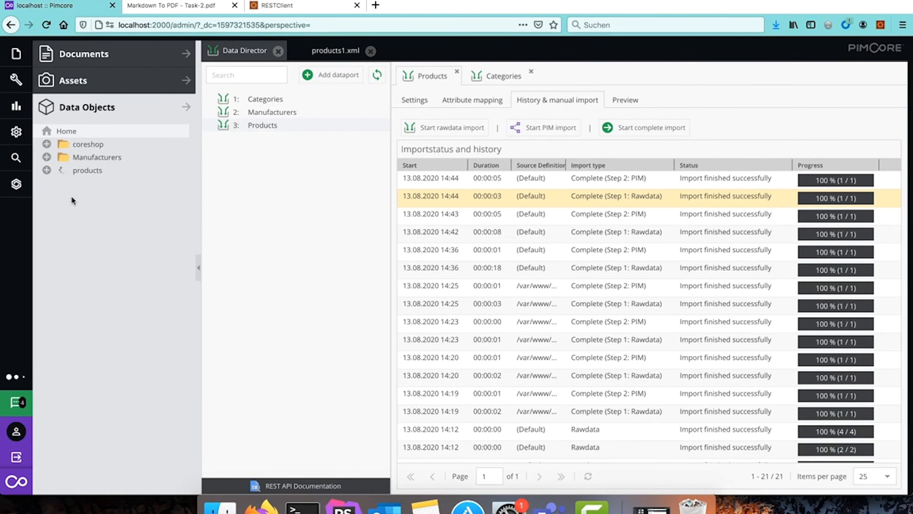
{"action": "left_click", "coordinate": [62, 184]}
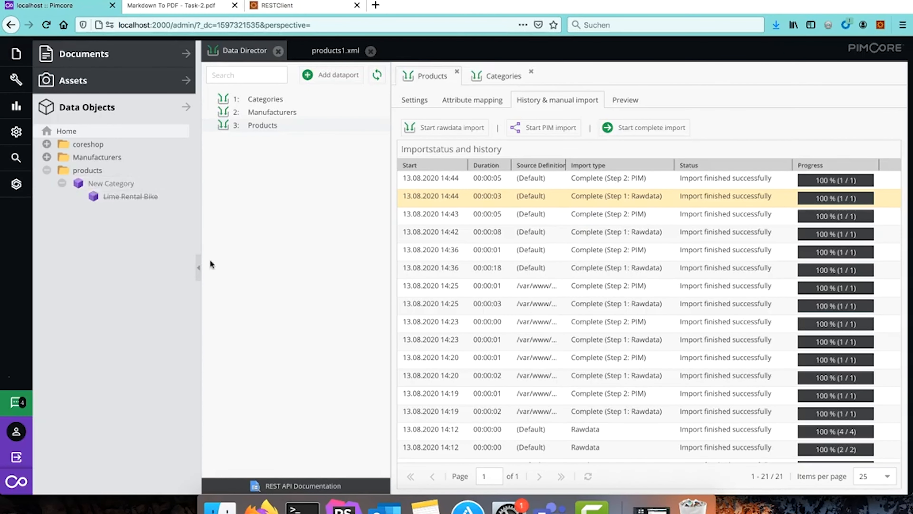
{"action": "left_click", "coordinate": [338, 54]}
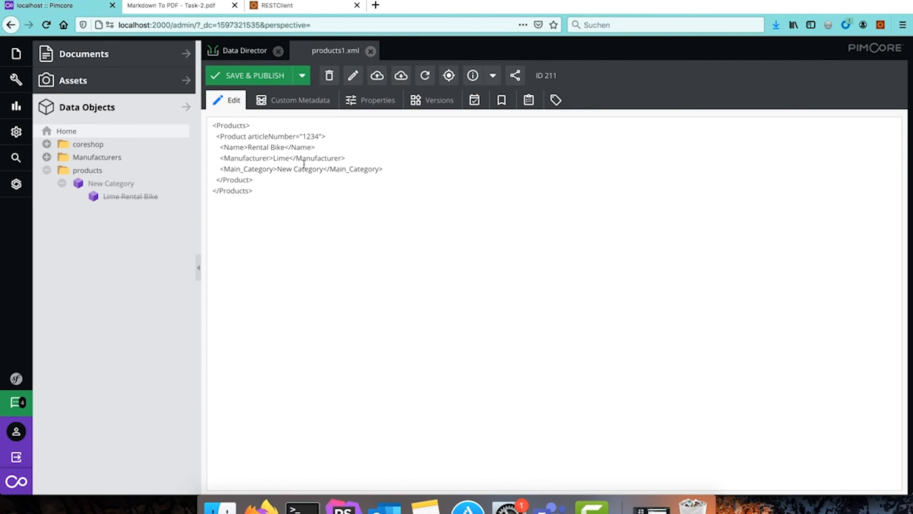
{"action": "left_click", "coordinate": [243, 55]}
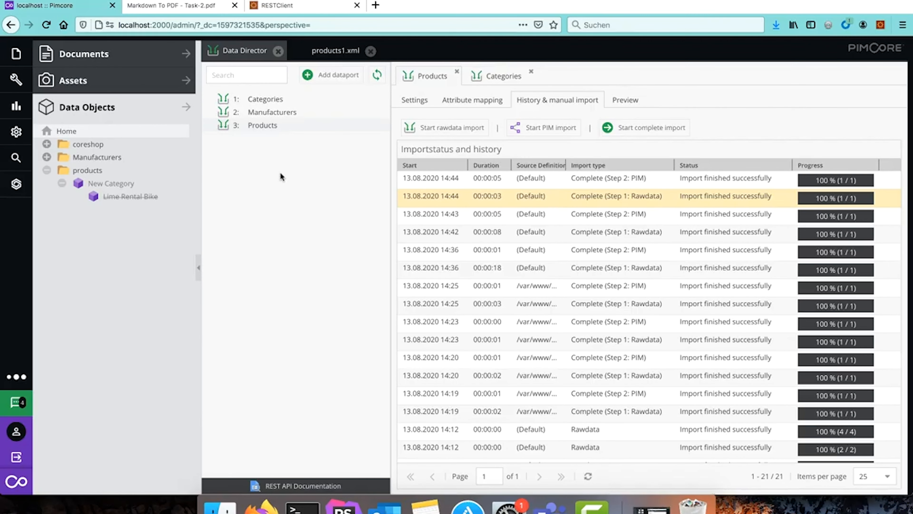
- In the Task-2.pdf document, review the Topics list and highlight the Archive folder topic
{"action": "left_click", "coordinate": [194, 7]}
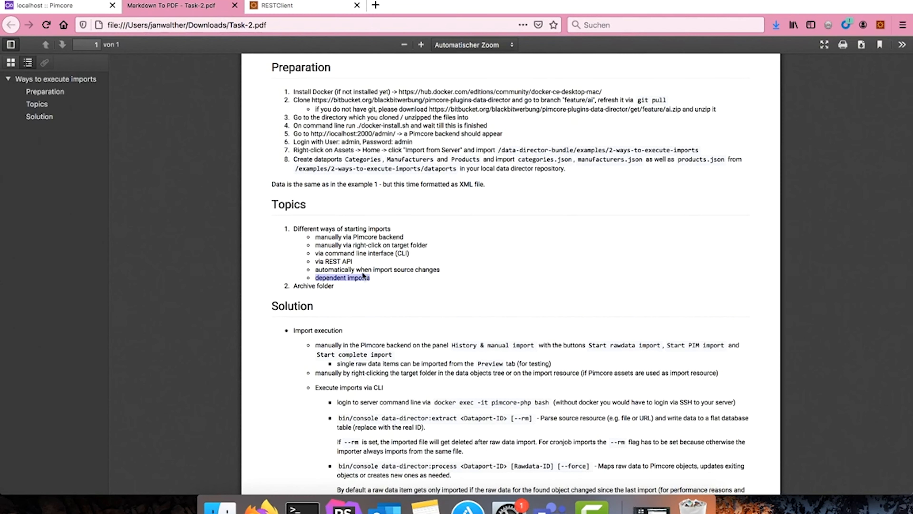
{"action": "left_click", "coordinate": [342, 274]}
{"action": "left_click_drag", "start_coordinate": [294, 283], "coordinate": [333, 287]}
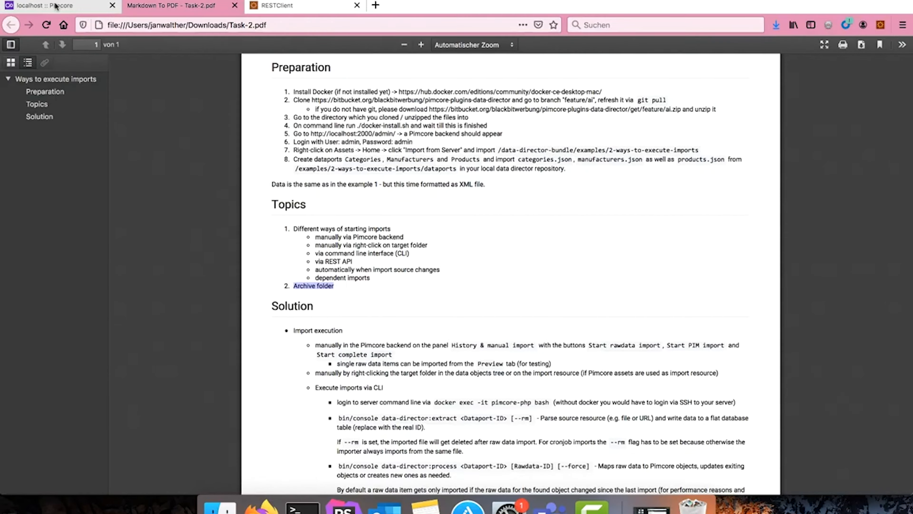
- Return to Pimcore and check the Archive folder path in the Products dataport settings
{"action": "left_click", "coordinate": [63, 6]}
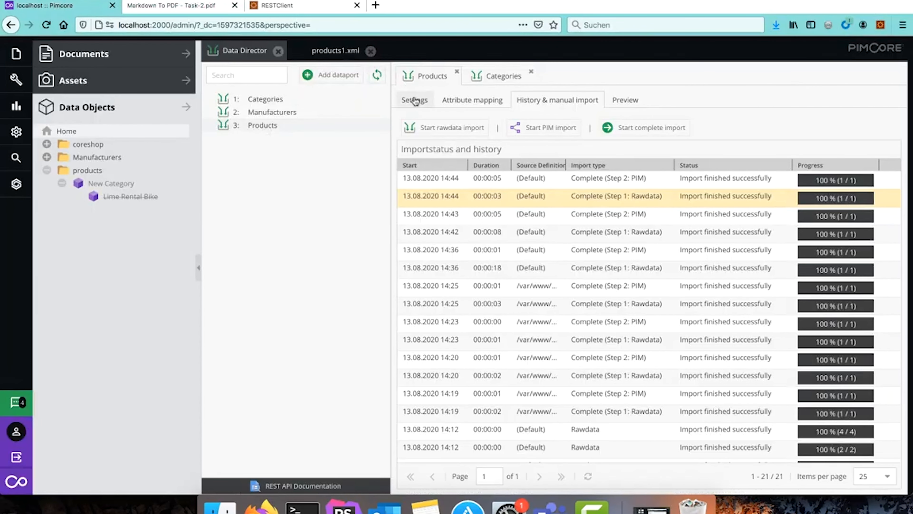
{"action": "left_click", "coordinate": [417, 99]}
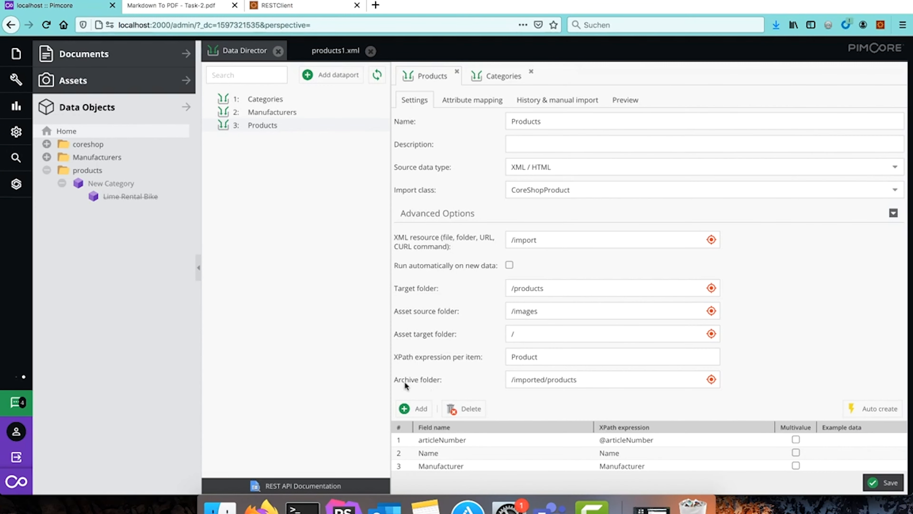
{"action": "left_click_drag", "start_coordinate": [580, 378], "coordinate": [503, 379]}
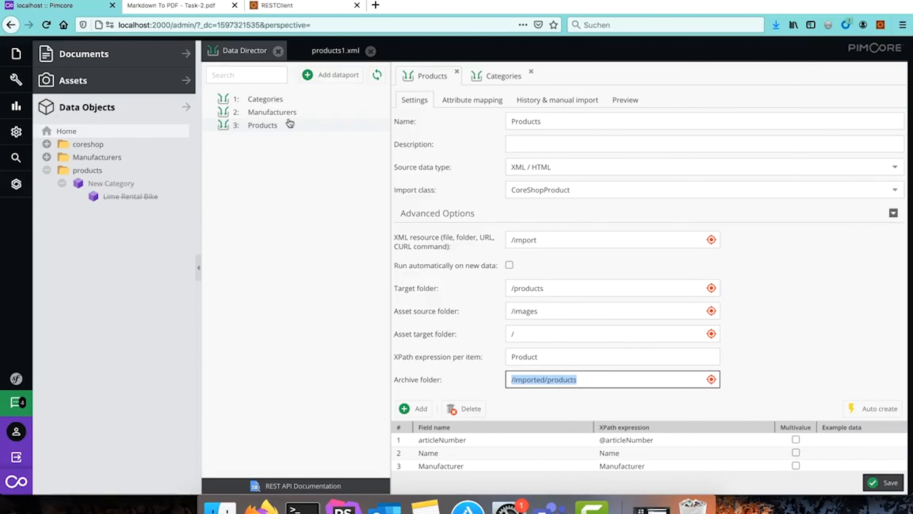
- Check the Archive folder path in the Categories dataport settings and open that archive folder from the assets
{"action": "left_click", "coordinate": [529, 100]}
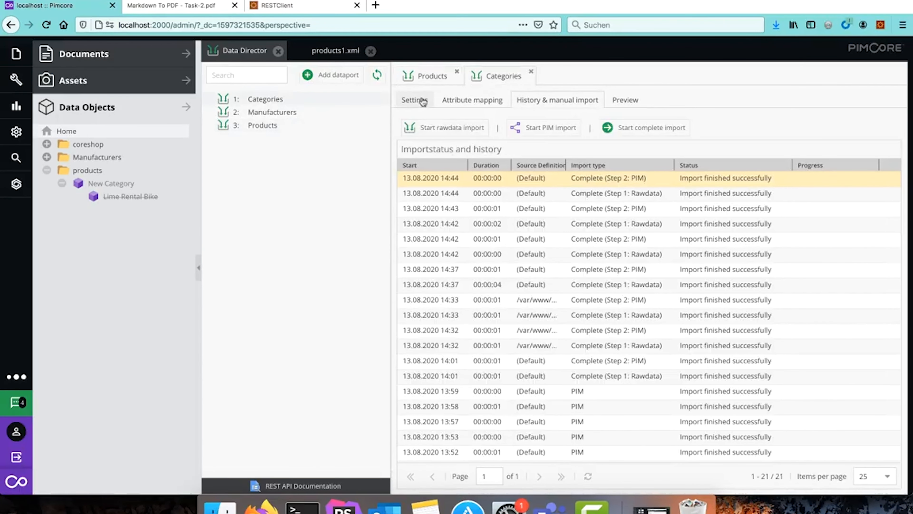
{"action": "left_click", "coordinate": [414, 100]}
{"action": "left_click", "coordinate": [591, 370]}
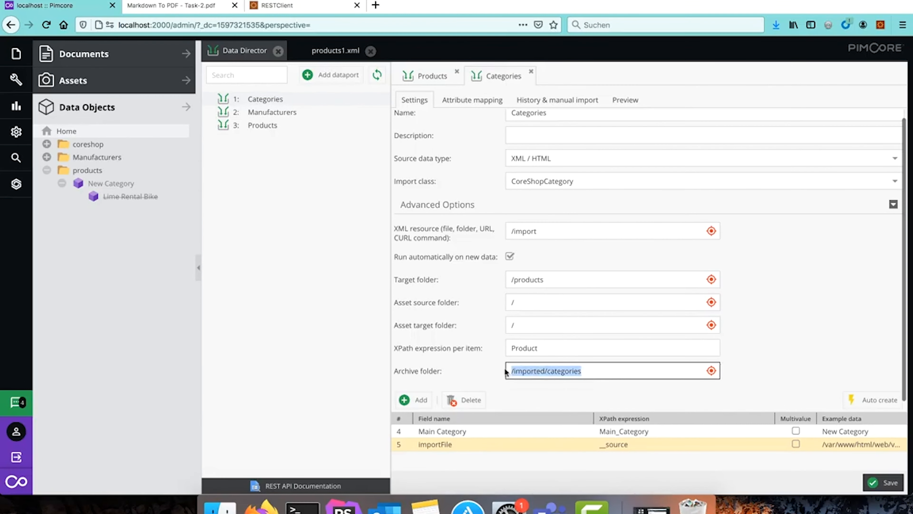
{"action": "left_click", "coordinate": [89, 82]}
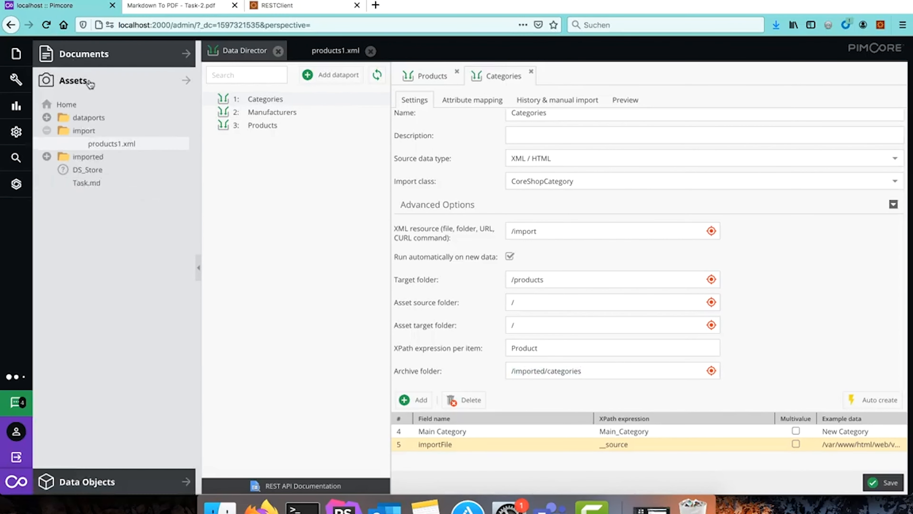
{"action": "double_click", "coordinate": [552, 373]}
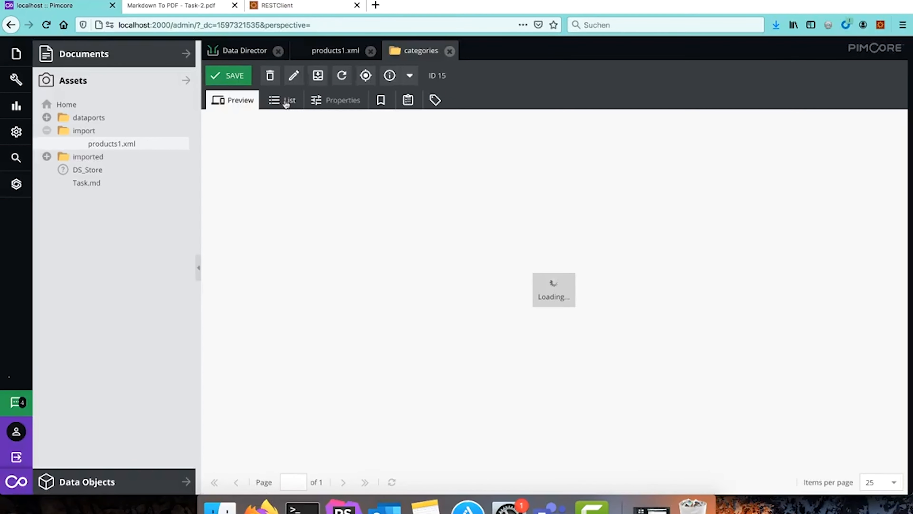
- List the archived files of the categories folder and expand imported/categories in the assets tree, widening it to show full file names
{"action": "left_click", "coordinate": [284, 100]}
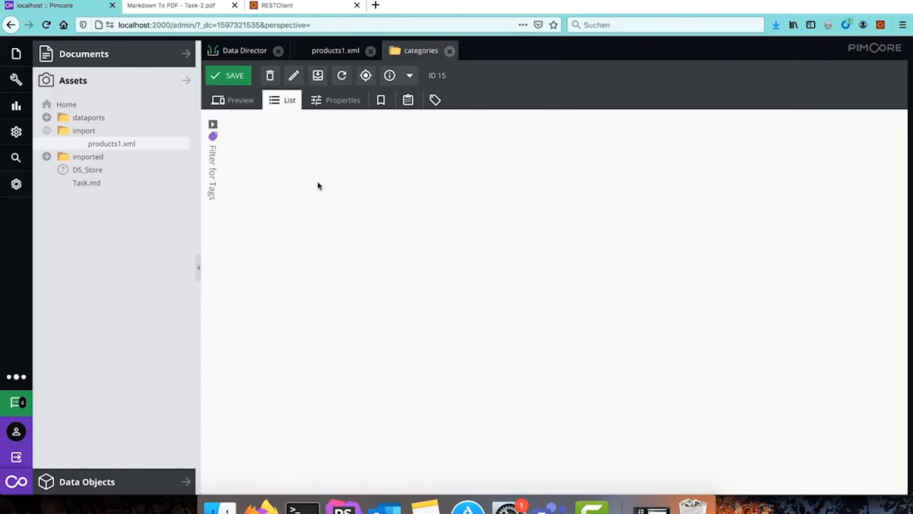
{"action": "left_click", "coordinate": [46, 157]}
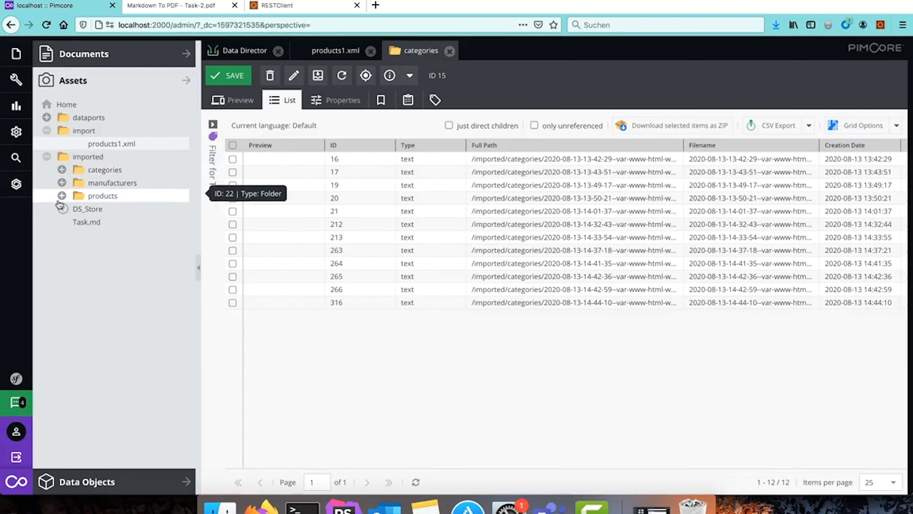
{"action": "left_click", "coordinate": [63, 170]}
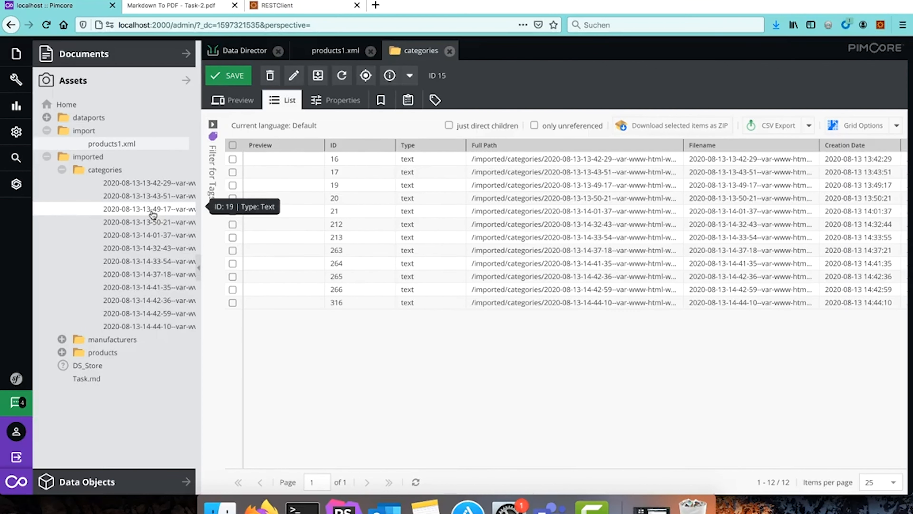
{"action": "scroll", "coordinate": [129, 240], "scroll_direction": "right", "scroll_amount": 4}
{"action": "scroll", "coordinate": [129, 240], "scroll_direction": "right", "scroll_amount": 3}
{"action": "scroll", "coordinate": [130, 240], "scroll_direction": "left", "scroll_amount": 8}
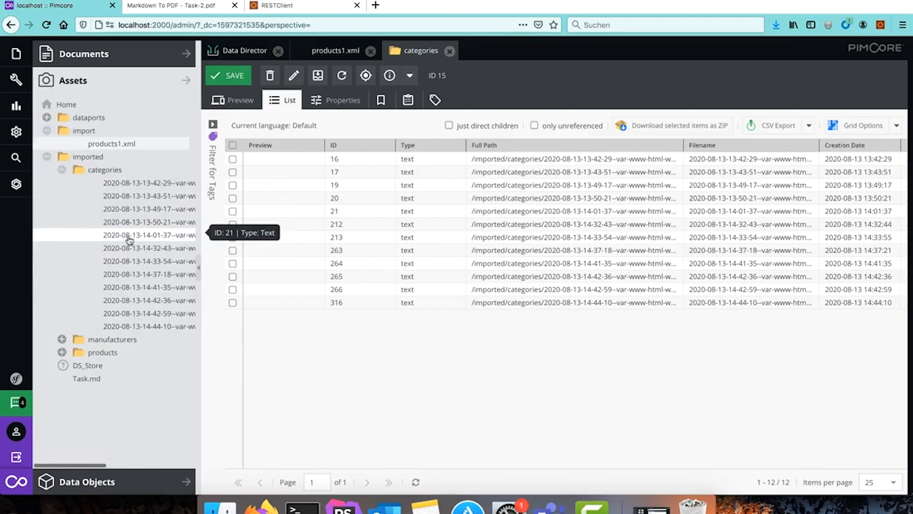
{"action": "left_click_drag", "start_coordinate": [199, 186], "coordinate": [374, 186]}
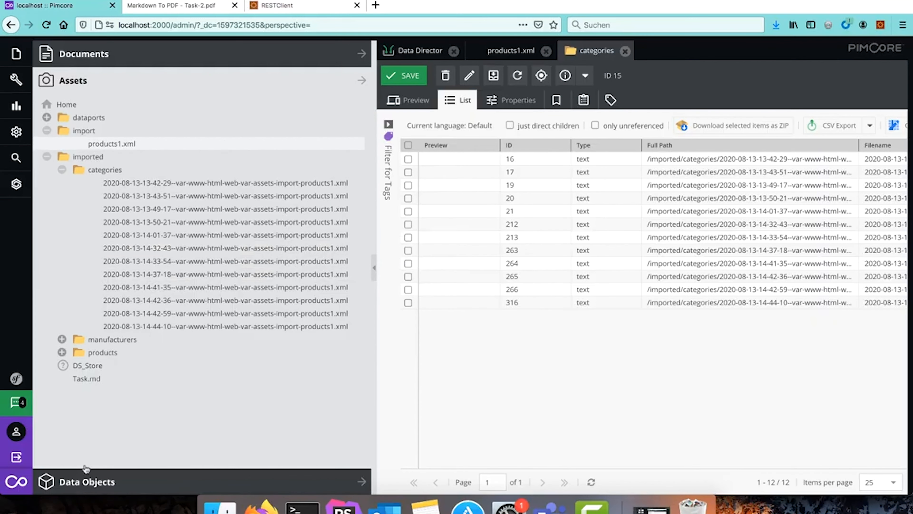
- Open the Lime Rental Bike product from the data objects and view its version history
{"action": "left_click", "coordinate": [91, 482]}
{"action": "left_click", "coordinate": [121, 201]}
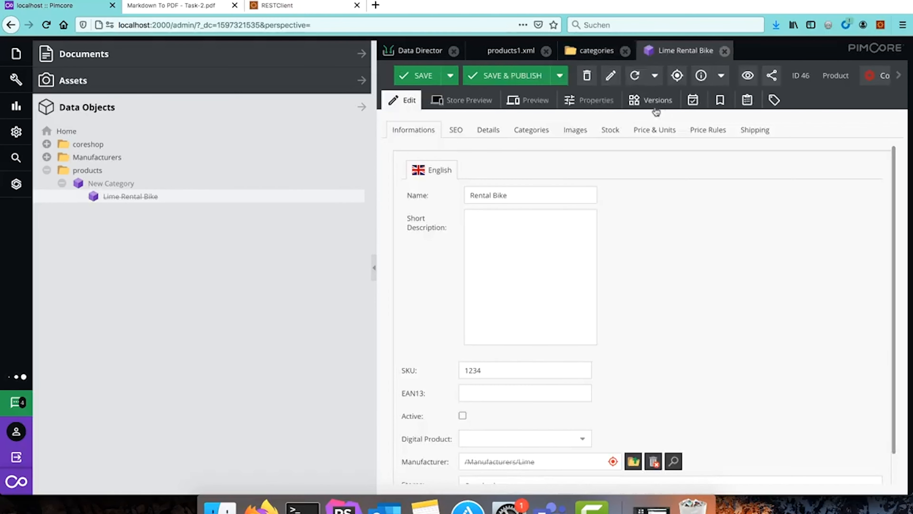
{"action": "left_click", "coordinate": [650, 102]}
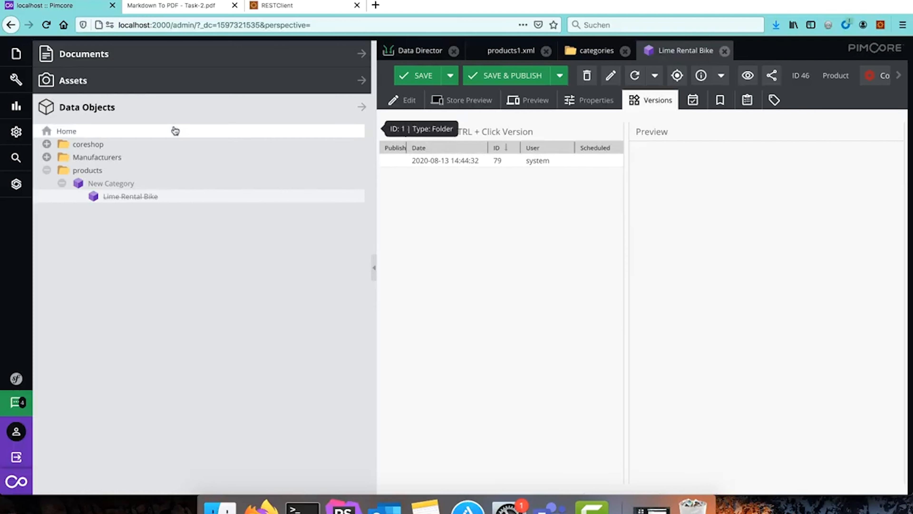
{"action": "left_click", "coordinate": [96, 83]}
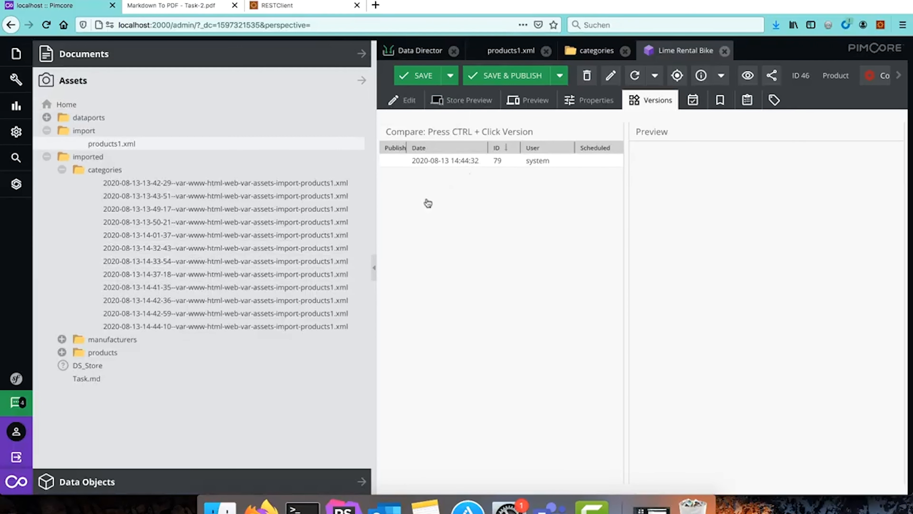
{"action": "left_click", "coordinate": [62, 353]}
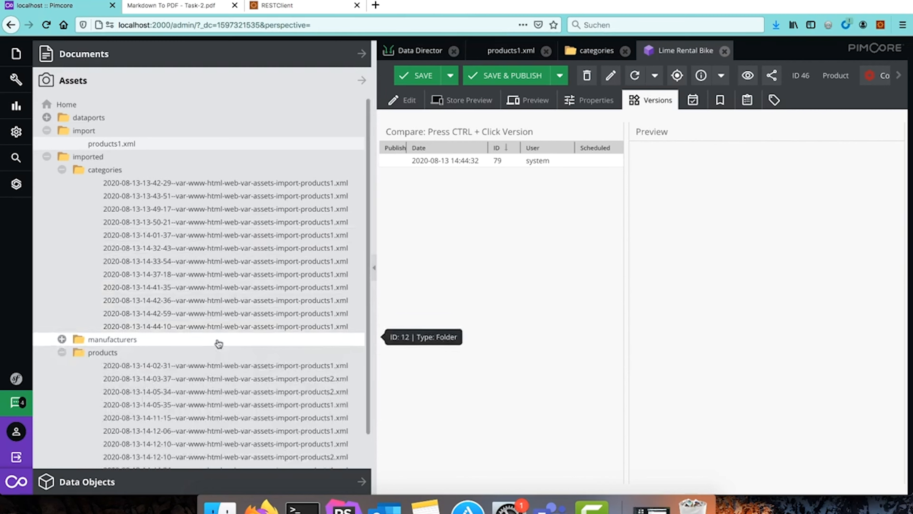
{"action": "scroll", "coordinate": [218, 343], "scroll_direction": "down", "scroll_amount": 2}
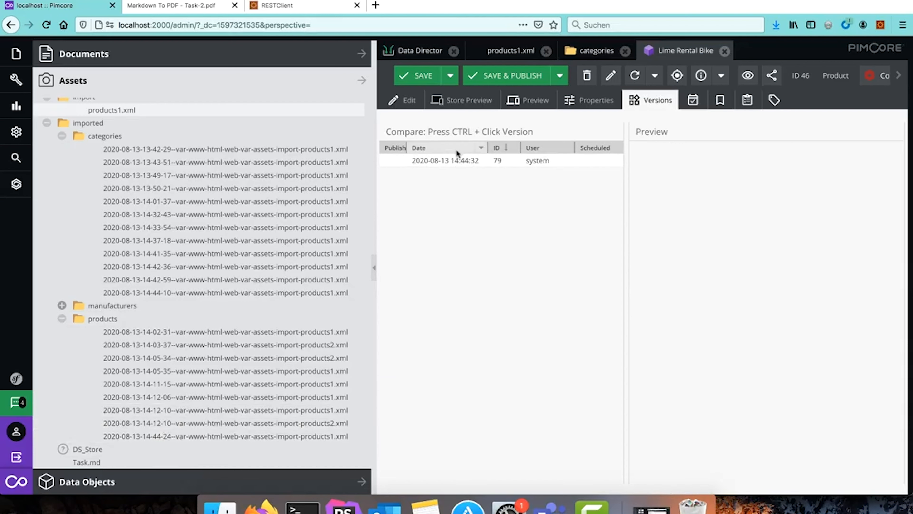
{"action": "double_click", "coordinate": [191, 441]}
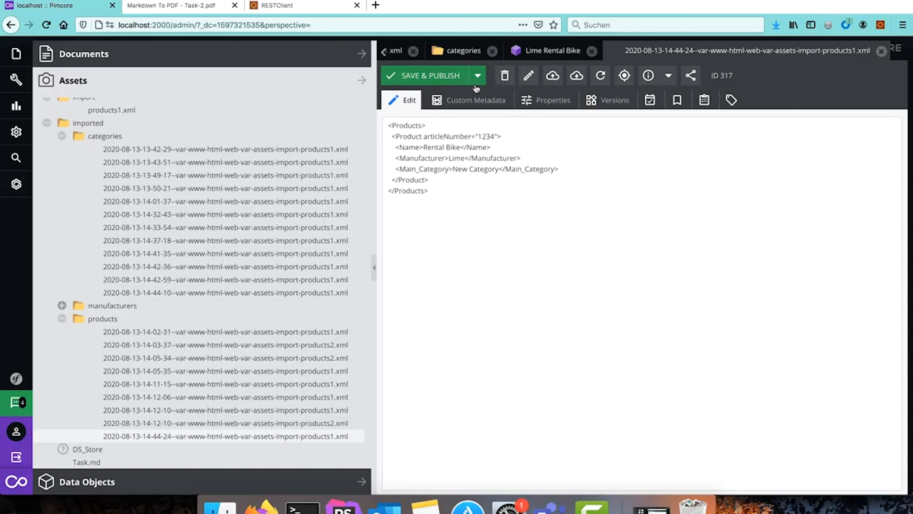
{"action": "left_click", "coordinate": [529, 50]}
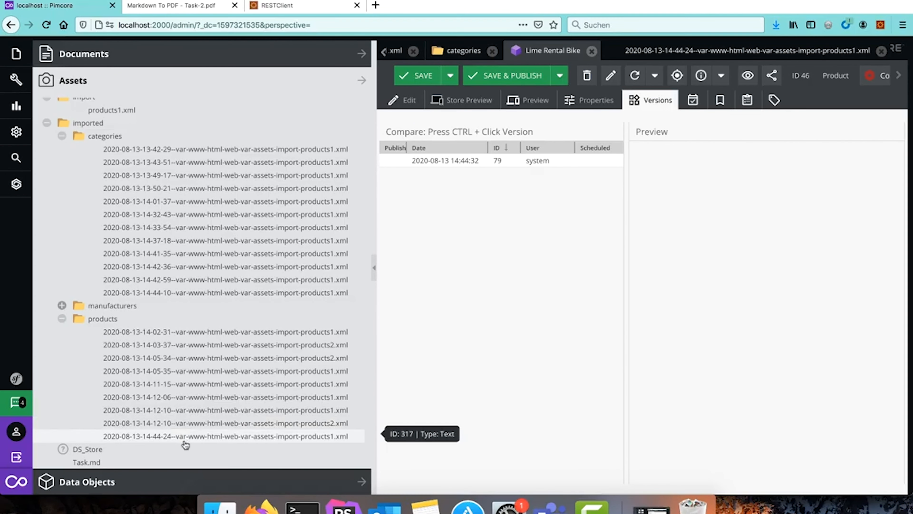
- Return to the Categories dataport settings in Data Director and check the XML resource path
{"action": "left_click", "coordinate": [383, 52]}
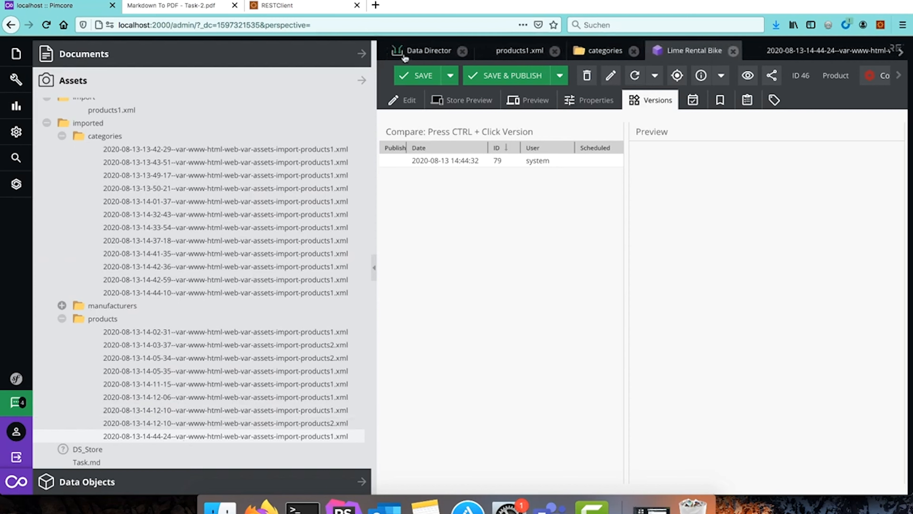
{"action": "left_click", "coordinate": [404, 57]}
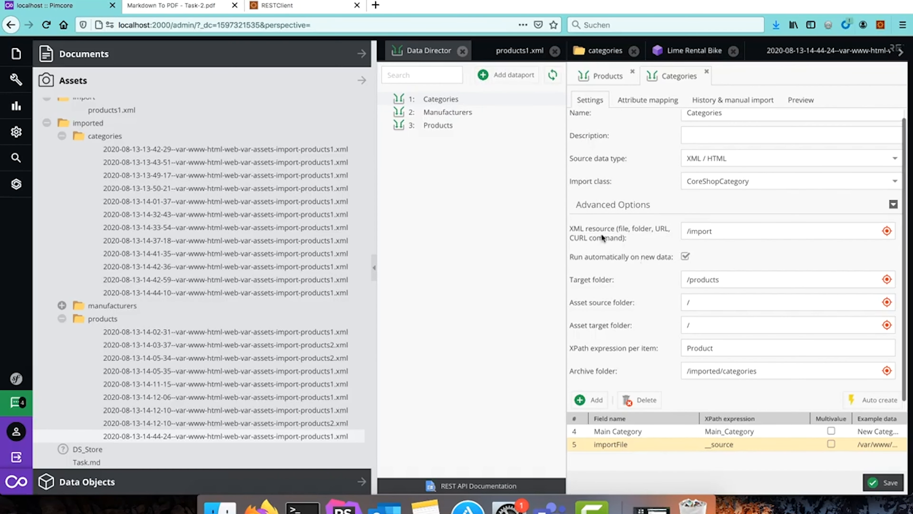
{"action": "left_click", "coordinate": [728, 232]}
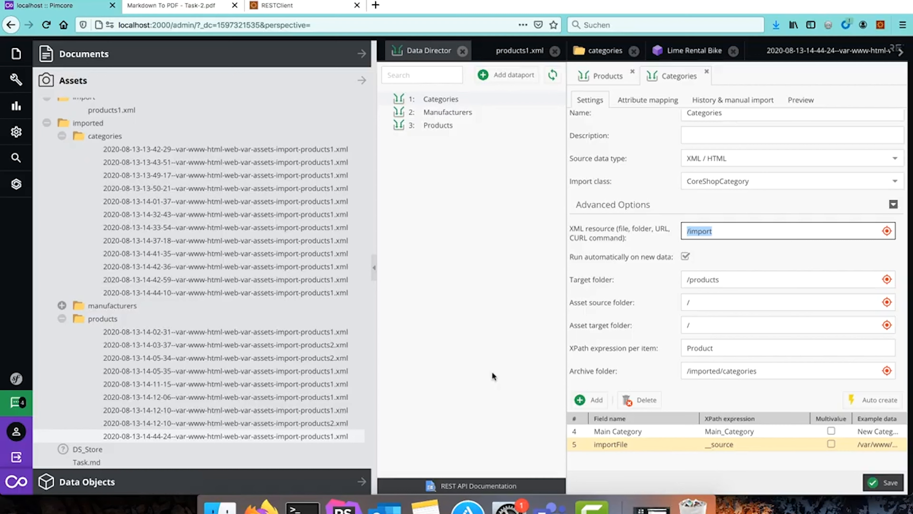
- Review the Topics list in the Task-2.pdf document against the Categories dataport settings in Pimcore, clearing the text highlight in the PDF
{"action": "left_click", "coordinate": [186, 5]}
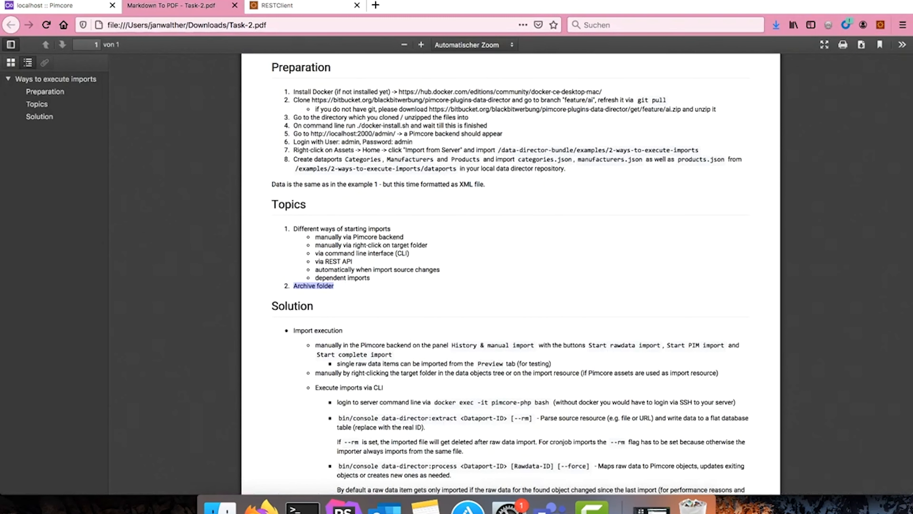
{"action": "left_click", "coordinate": [49, 5]}
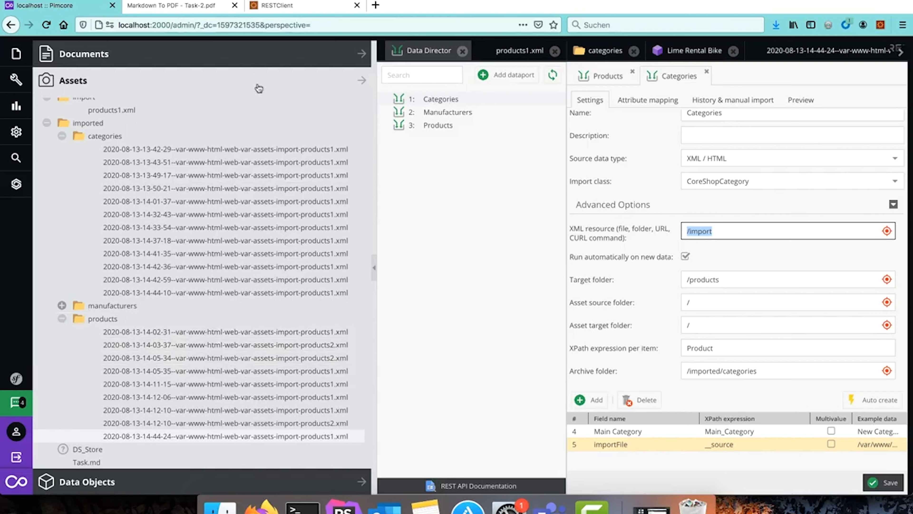
{"action": "left_click", "coordinate": [188, 6]}
{"action": "left_click", "coordinate": [351, 297]}
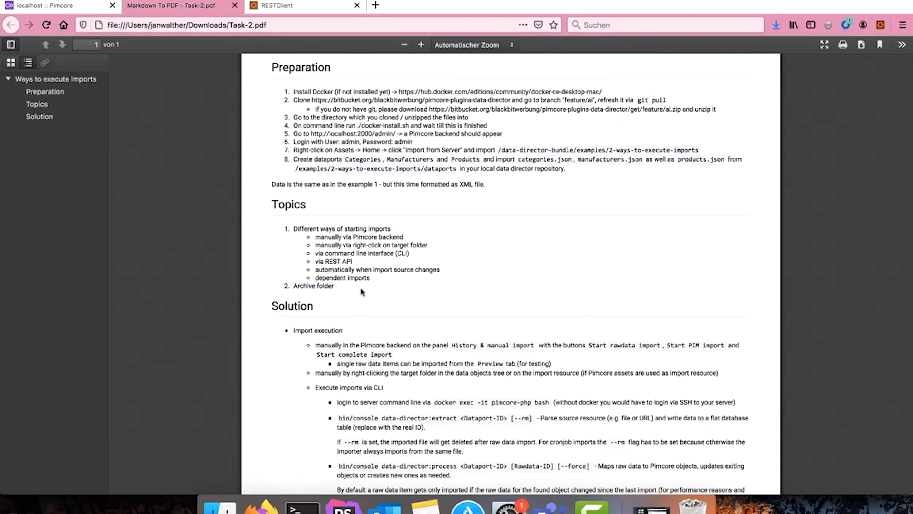
{"action": "left_click", "coordinate": [65, 6]}
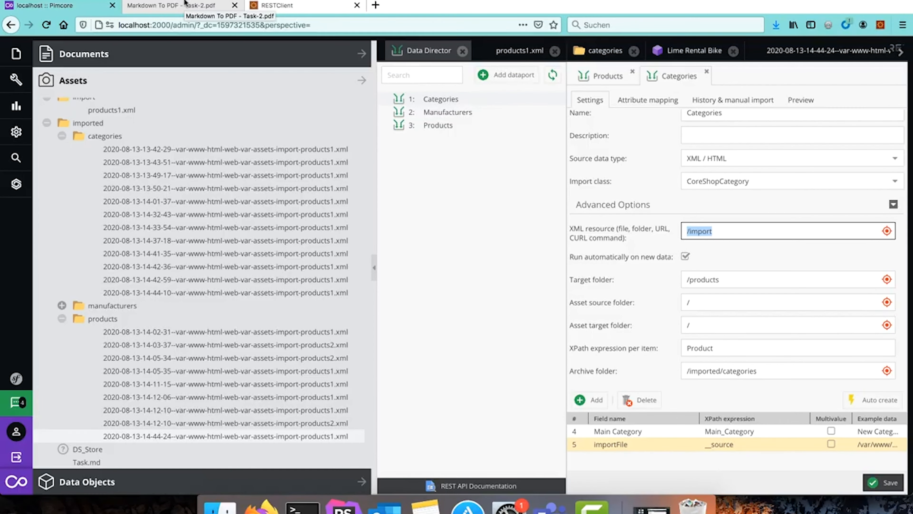
{"action": "left_click", "coordinate": [168, 8]}
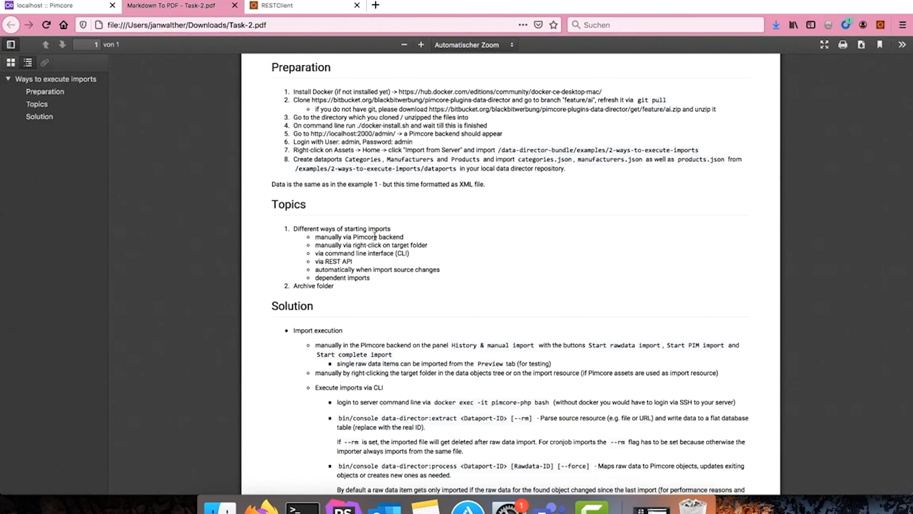